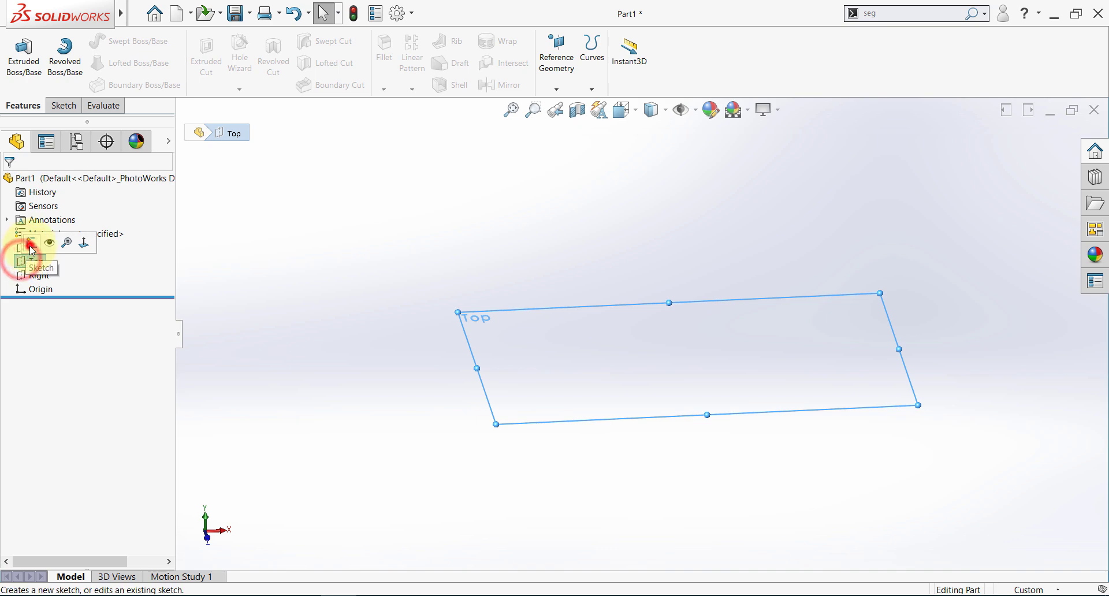
Start a sketch on the Top plane and draw a center rectangle about 246 by 31 mm centred on the origin
left_click(32, 250)
left_click(89, 63)
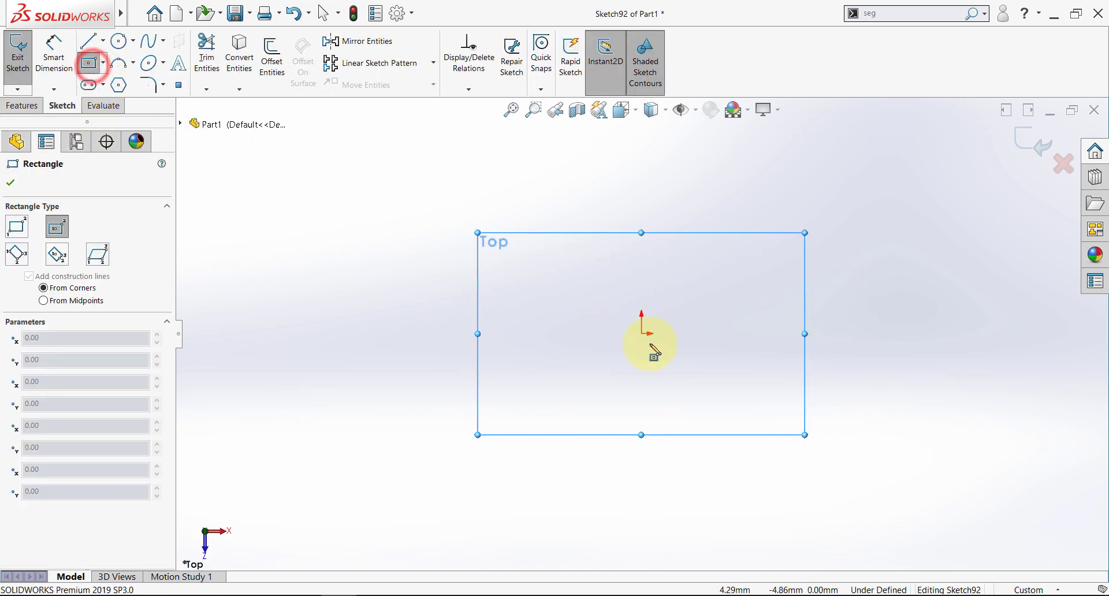
mouse_move(641, 334)
left_mouse_down()
mouse_move(785, 274)
mouse_move(890, 295)
left_mouse_up()
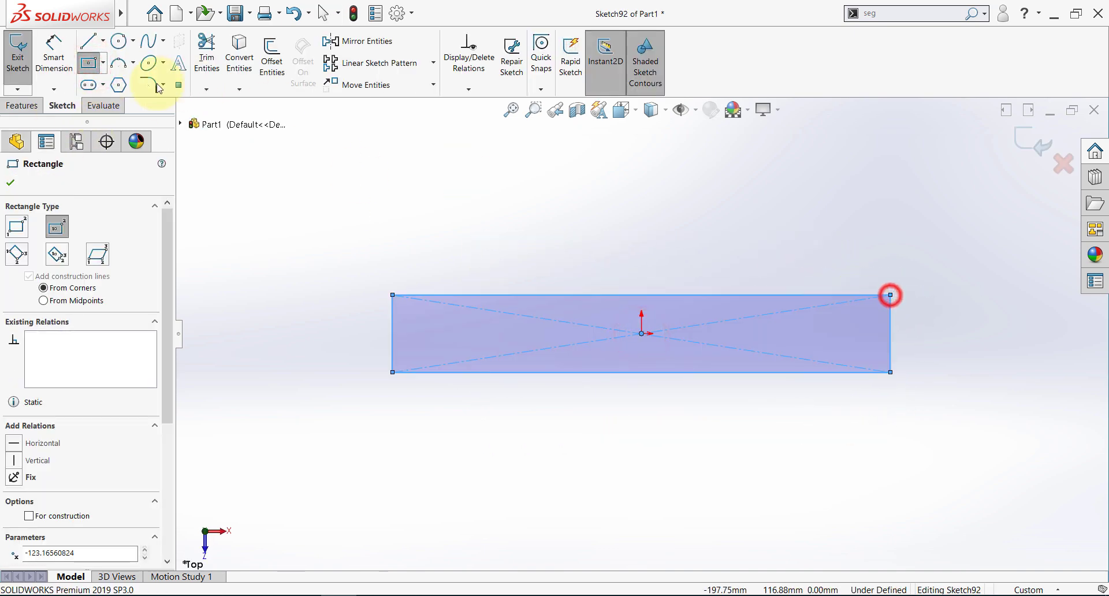
Dimension the rectangle to a length of 200 mm and a height of 30 mm
left_click(54, 52)
left_click(539, 295)
left_click(556, 265)
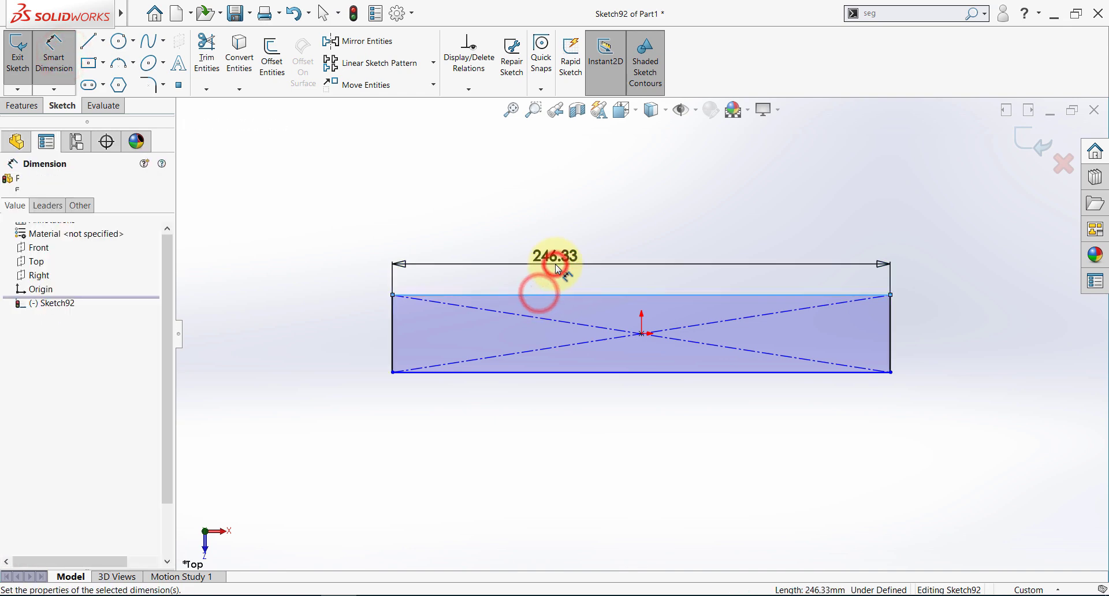
type("200")
key("Return")
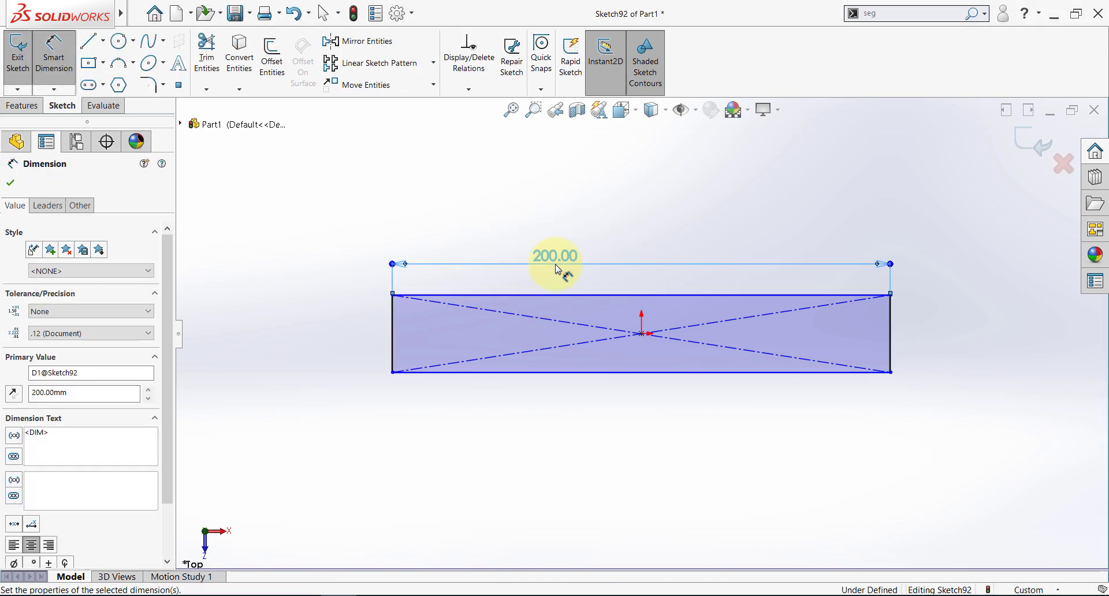
left_click(393, 335)
left_click(368, 336)
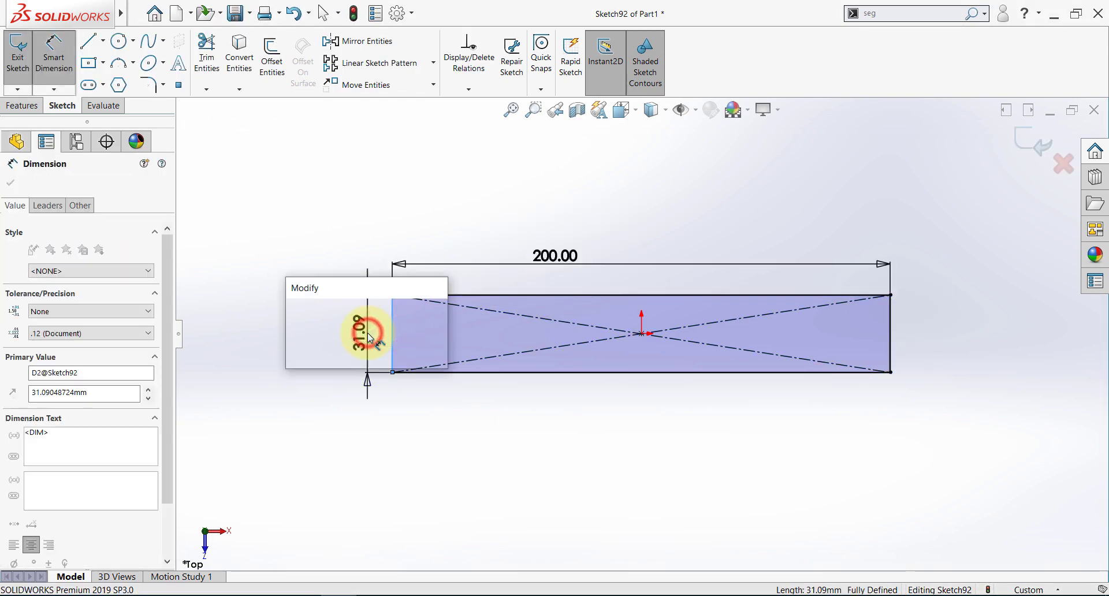
type("30")
key("Return")
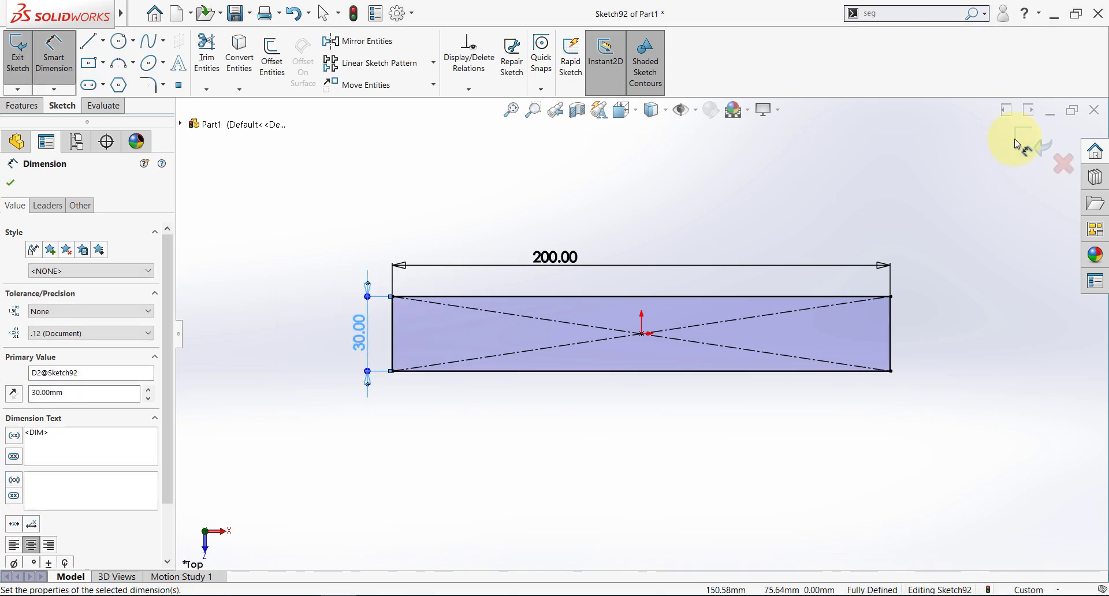
Finish the sketch and extrude the rectangle into a block with a blind depth of 10 mm
left_click(1018, 144)
left_click(24, 76)
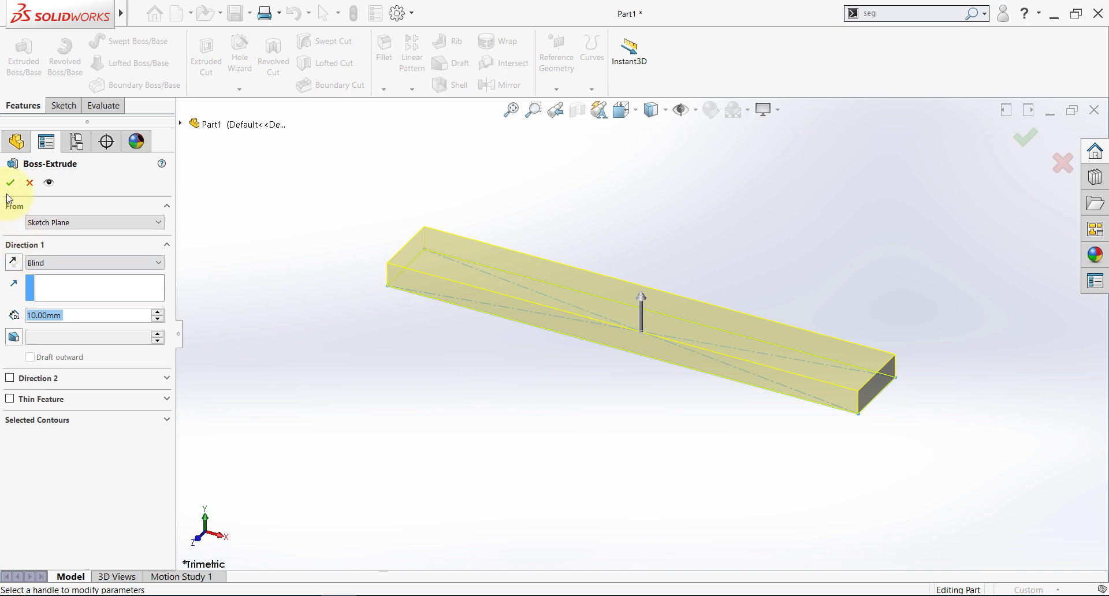
left_click(10, 183)
left_click(372, 358)
Sketch a circle about 11 mm in diameter near the left end of the block's top face, viewed normal to it
left_click(429, 249)
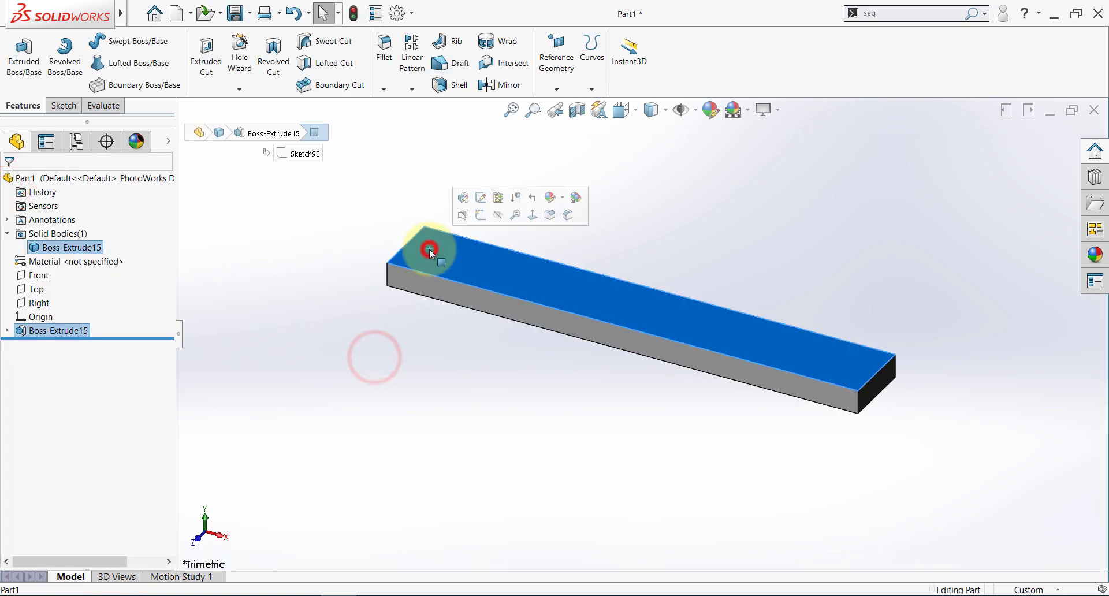
left_click(477, 218)
left_click(62, 345)
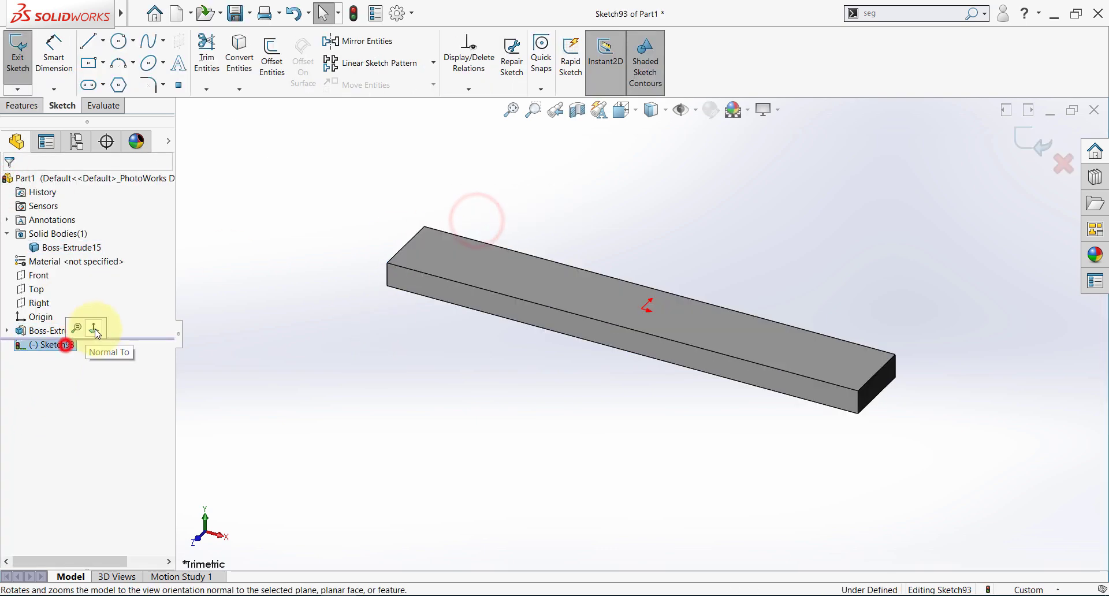
left_click(99, 329)
left_click(119, 40)
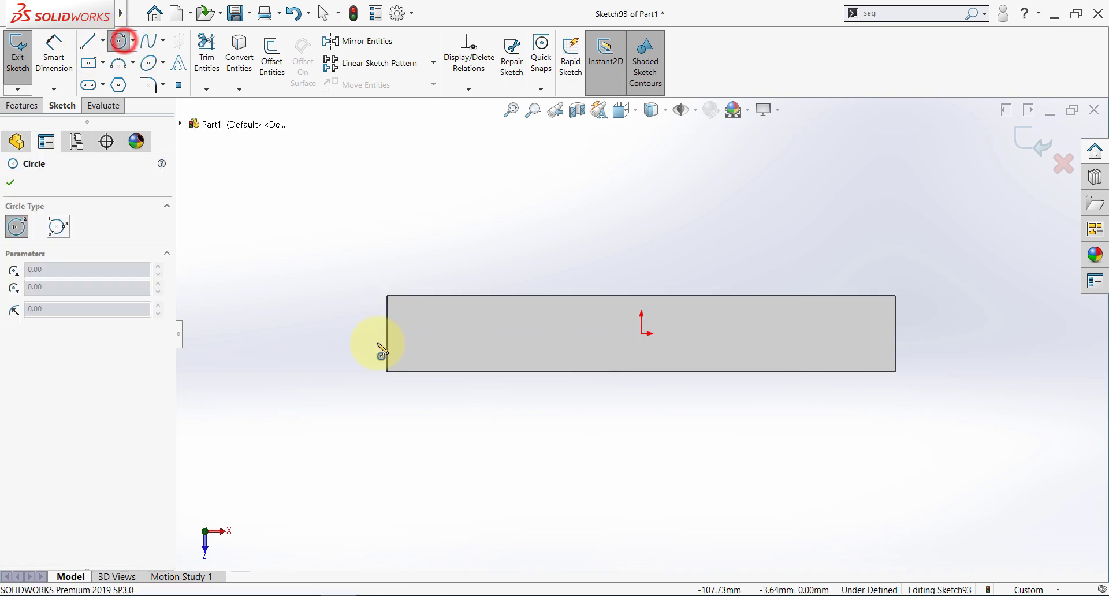
left_click(406, 334)
left_click(407, 348)
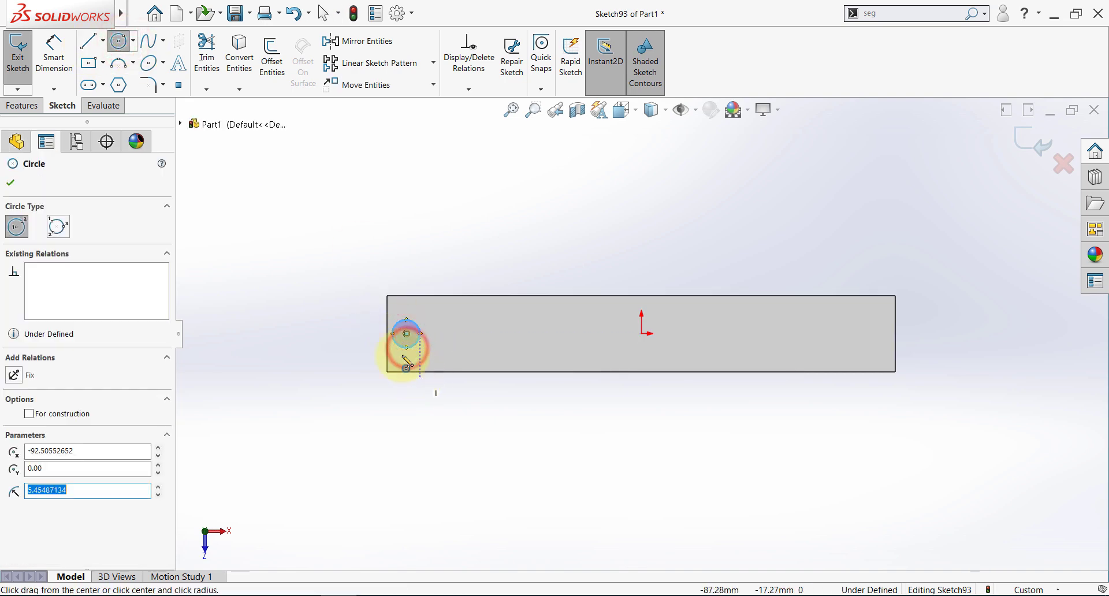
key("Escape")
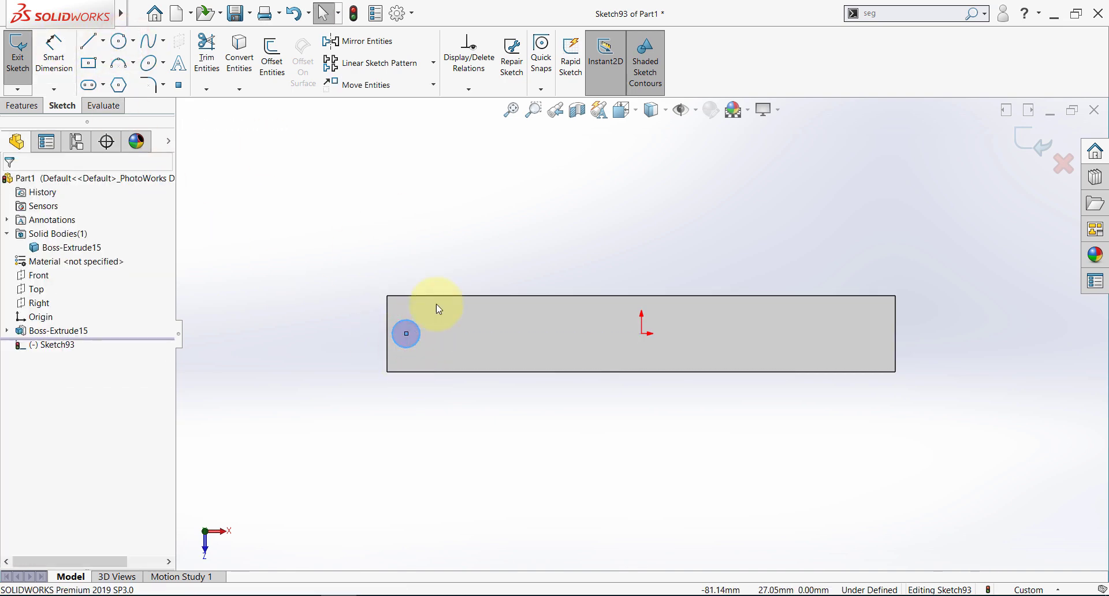
Add a horizontal relation between the circle's centre and the origin
left_click(408, 333)
left_click(642, 333, "ctrl")
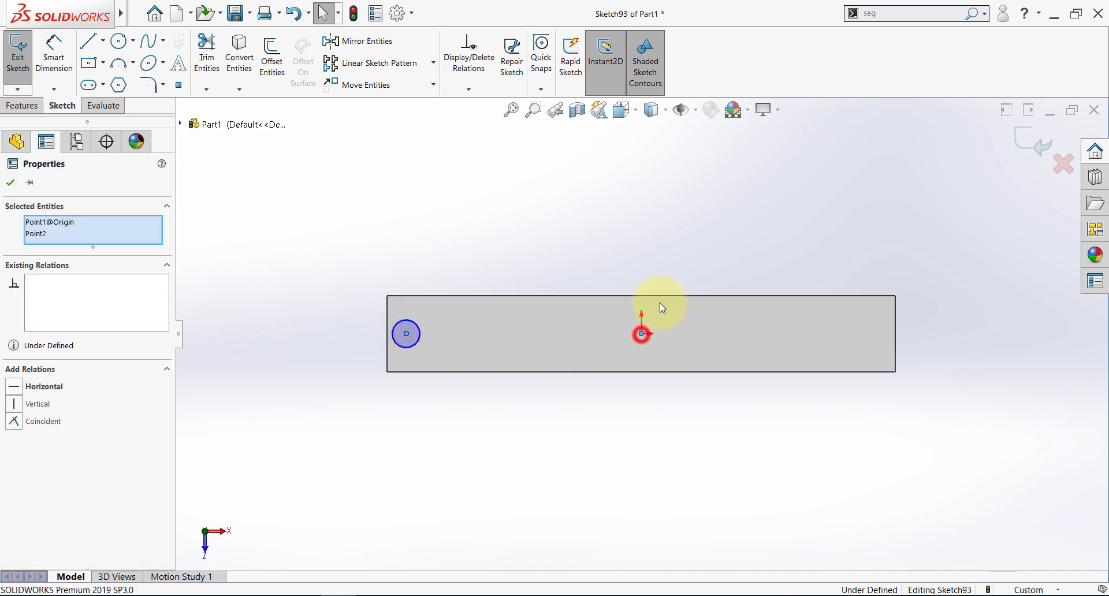
left_click(672, 287)
left_click(543, 243)
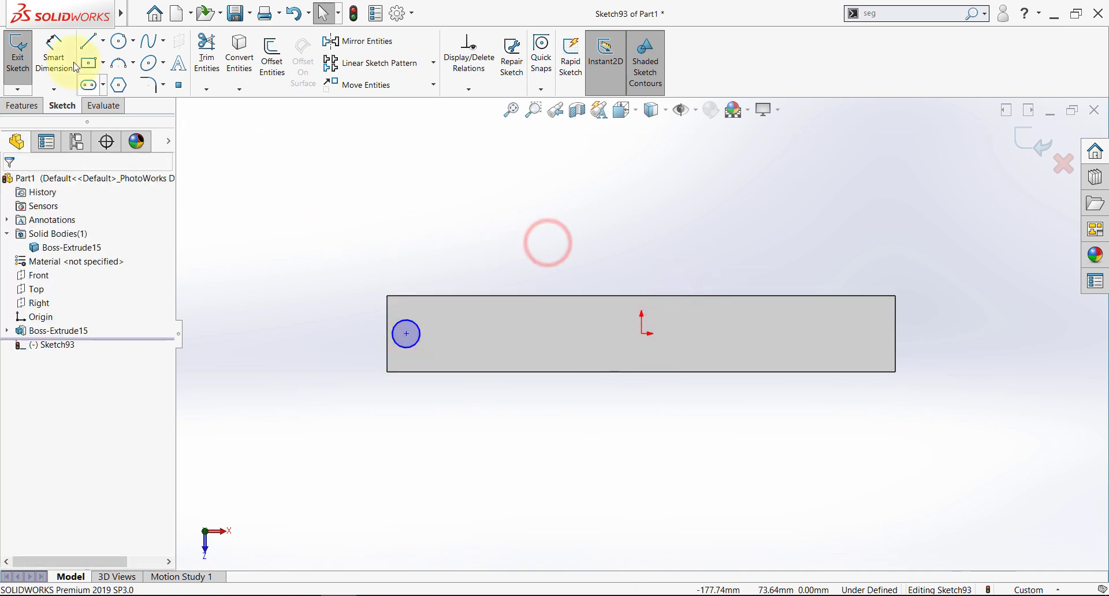
Dimension the horizontal distance from the circle's centre to the origin as 90 mm
left_click(54, 52)
left_click(407, 334)
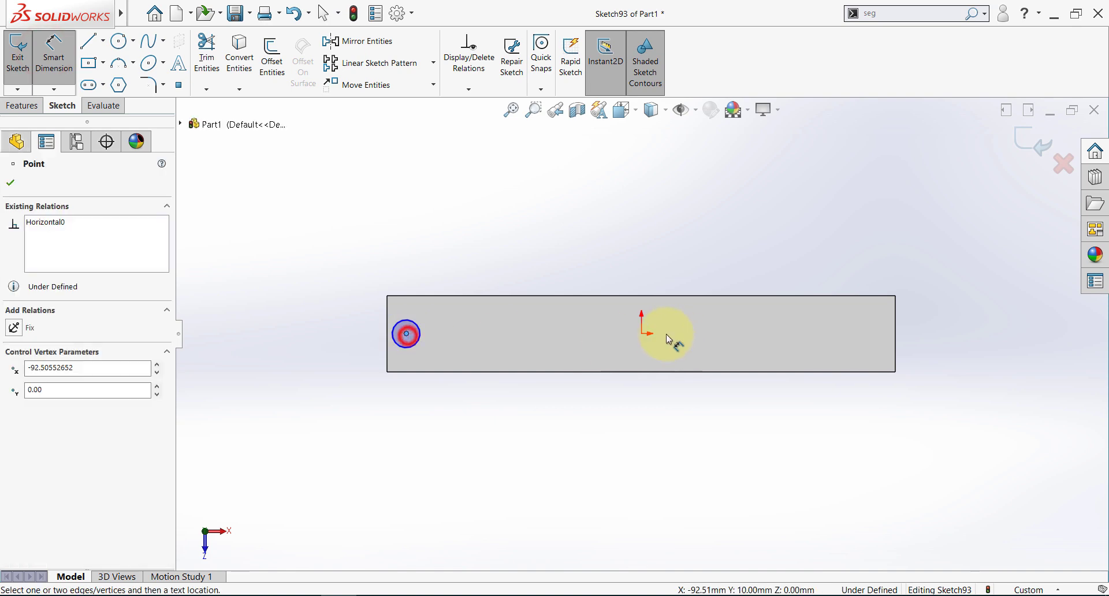
left_click(643, 335)
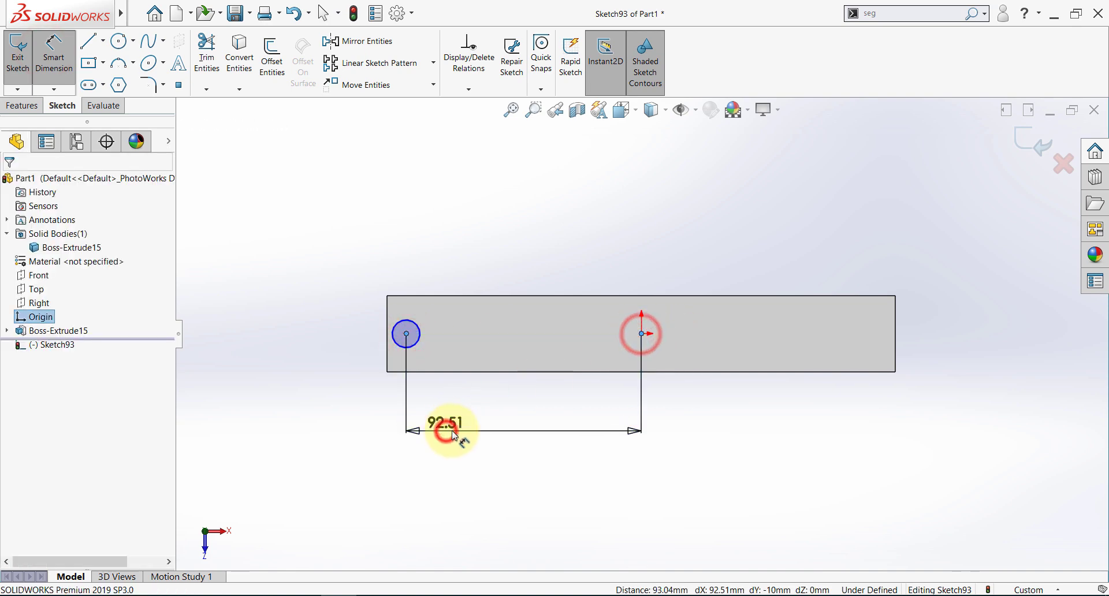
left_click(449, 437)
type("90")
key("Return")
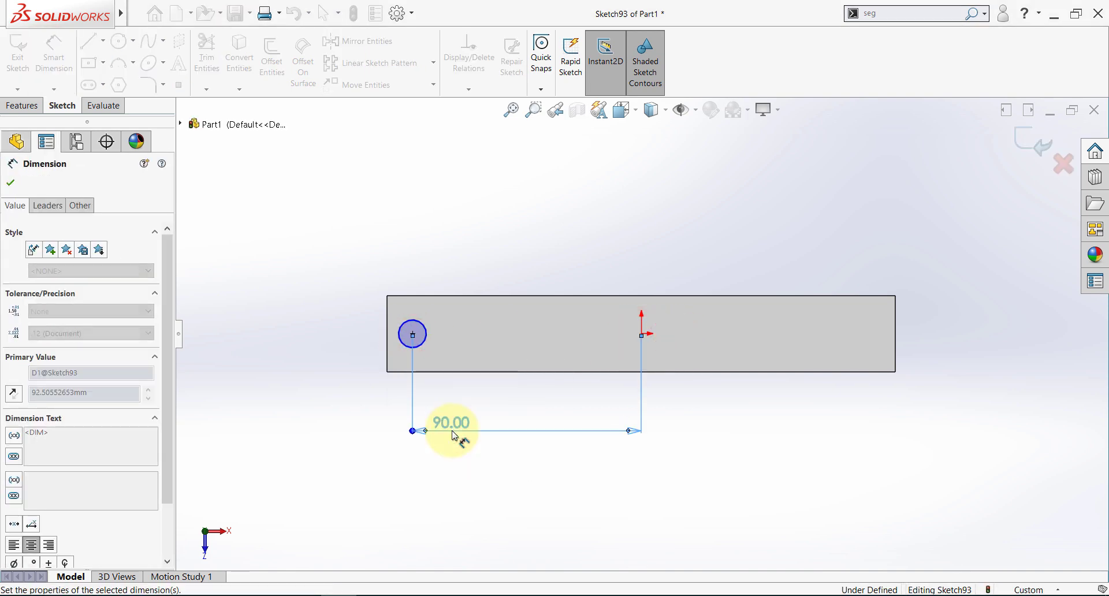
Dimension the circle's diameter as 5 mm
left_click(421, 324)
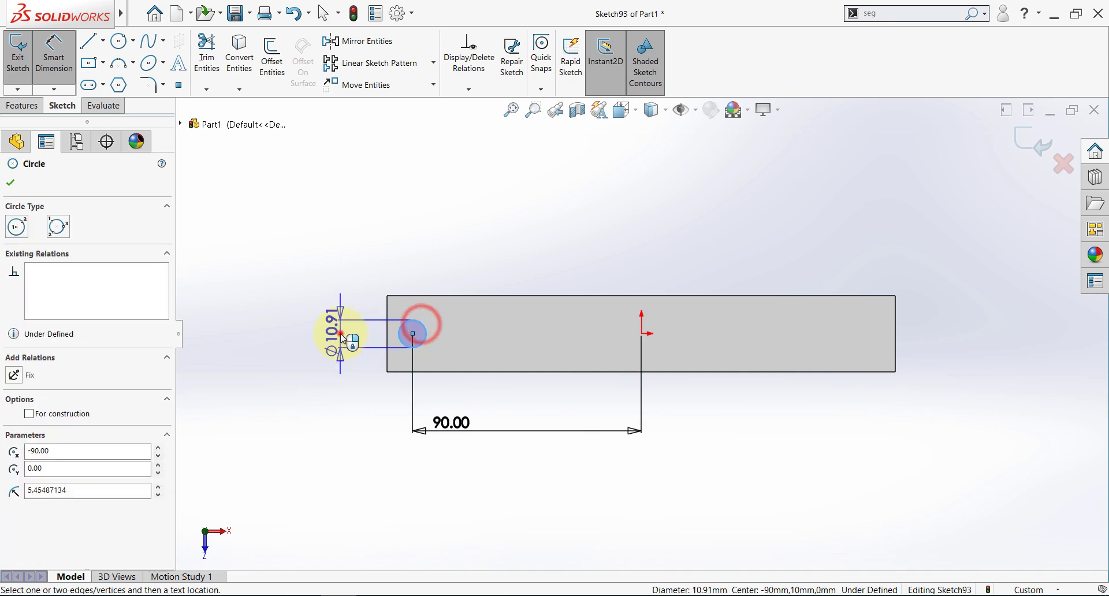
left_click(340, 334)
type("5")
key("Return")
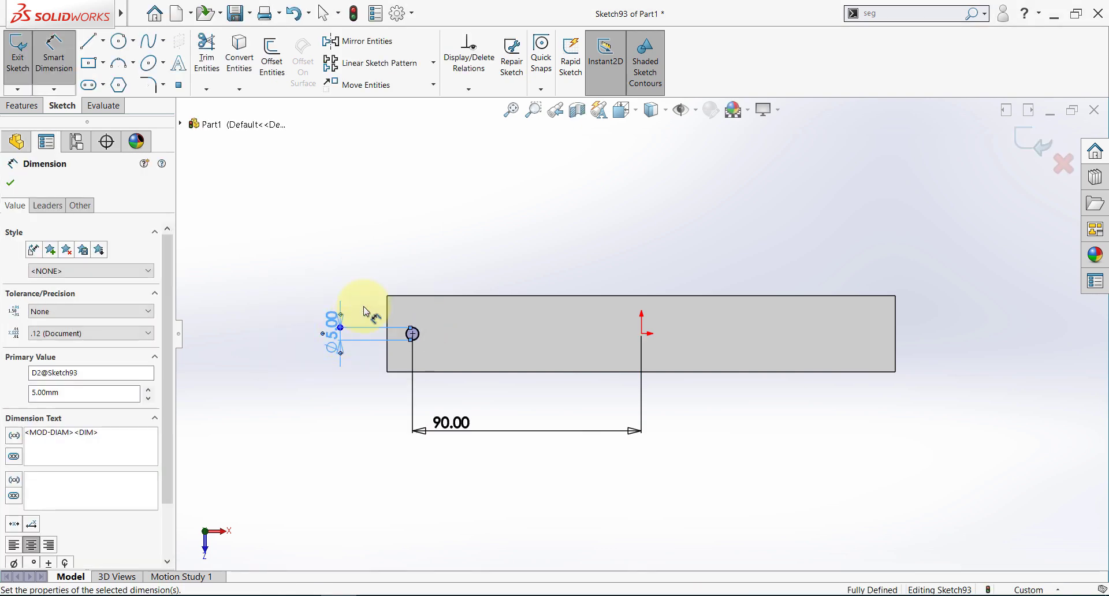
left_click(415, 267)
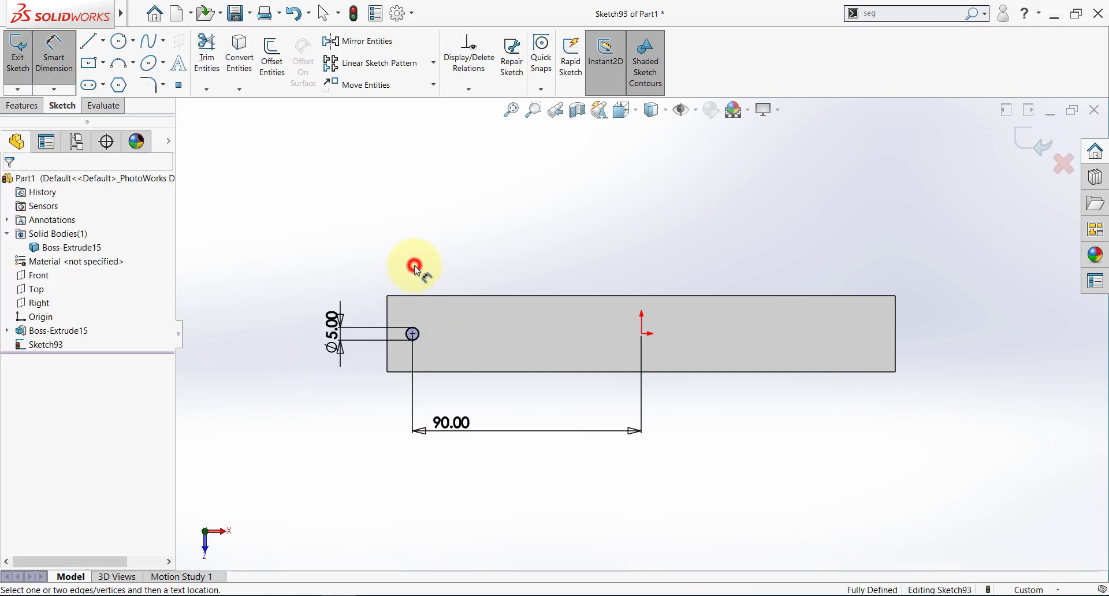
Finish the sketch and extrude the circle 10 mm upward as a pin merged with the block
left_click(1019, 145)
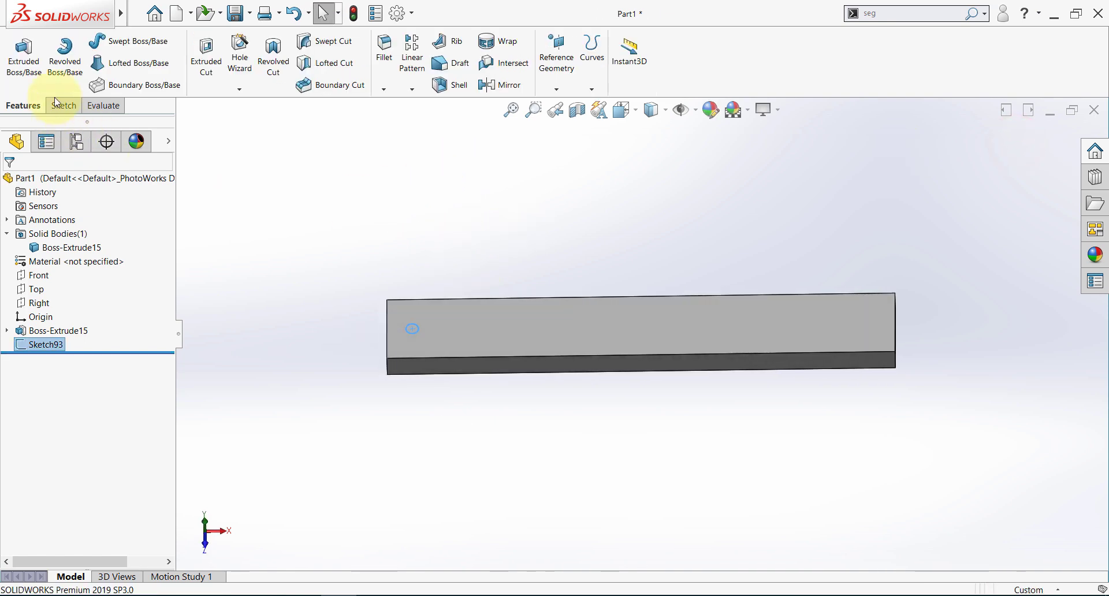
left_click(24, 55)
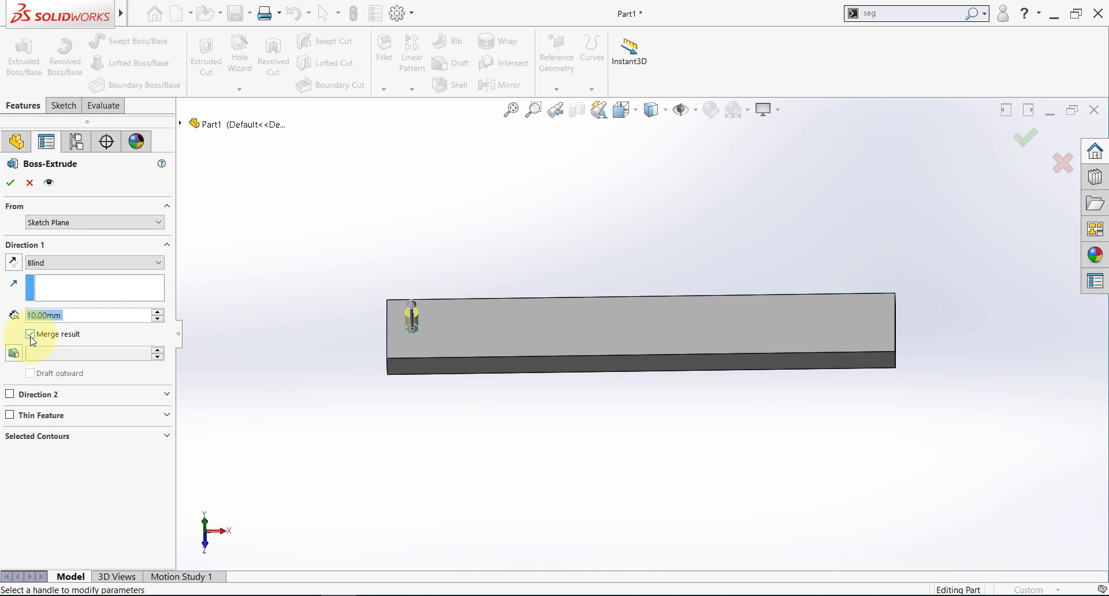
middle_click_drag(179, 363, 327, 330)
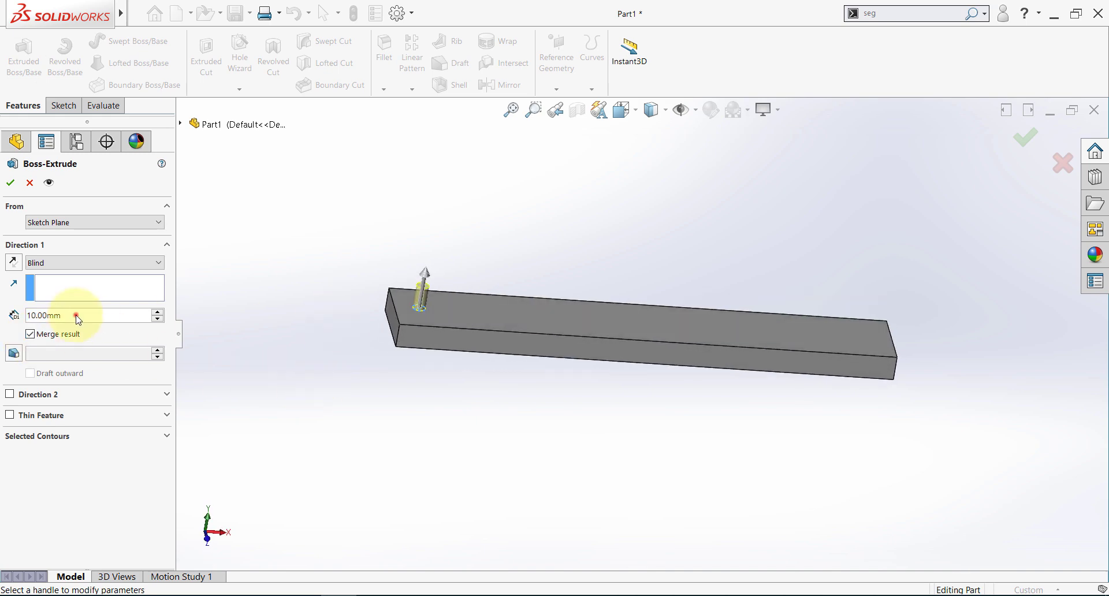
left_click(11, 182)
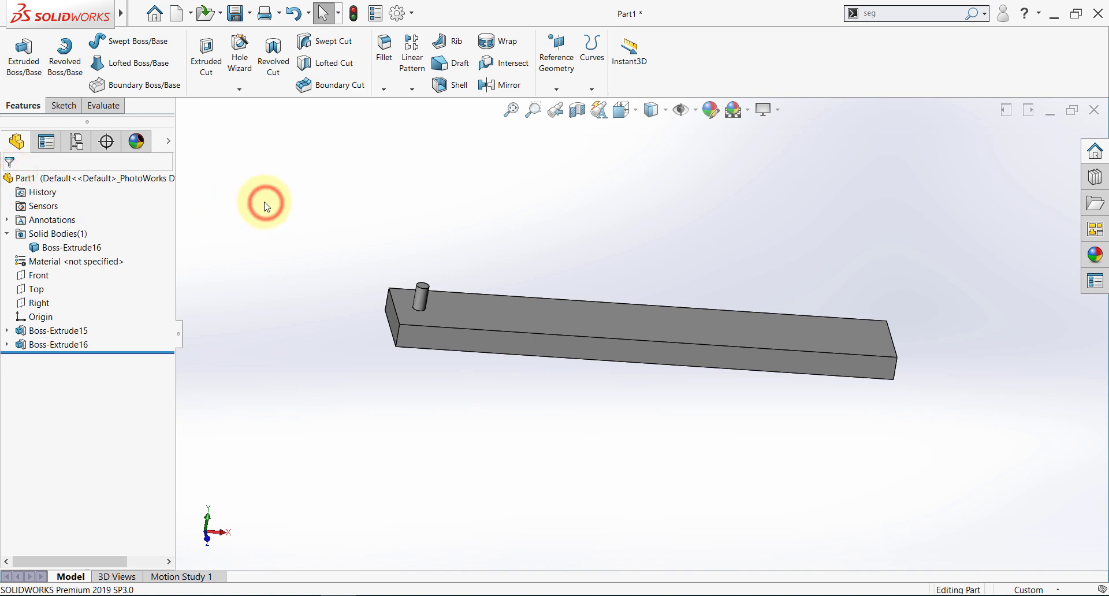
Start a linear pattern with the block's long front top edge as Direction 1
left_click(407, 91)
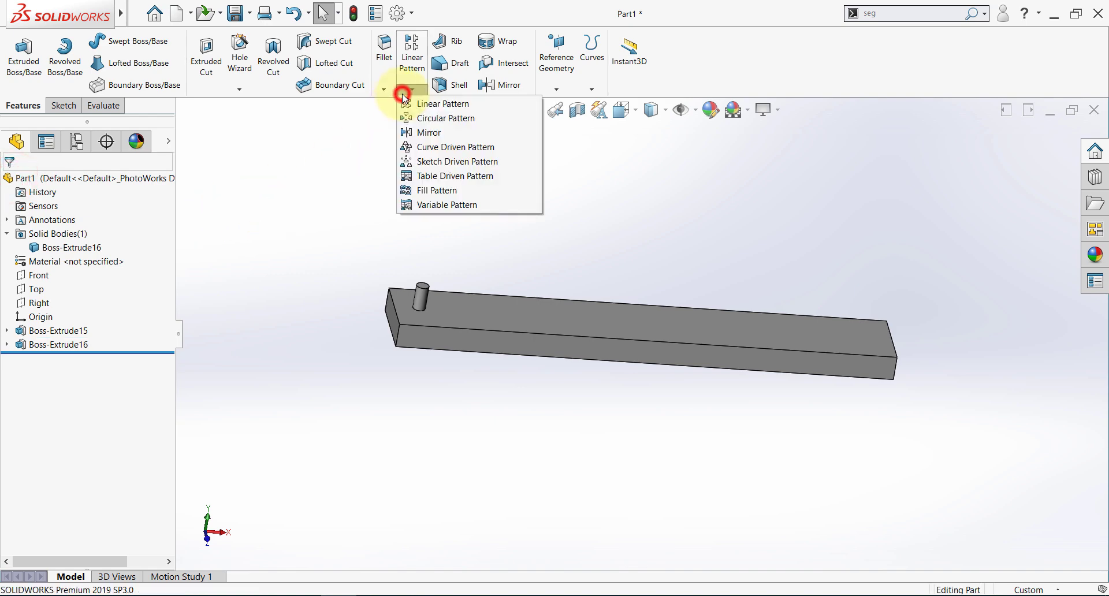
left_click(410, 105)
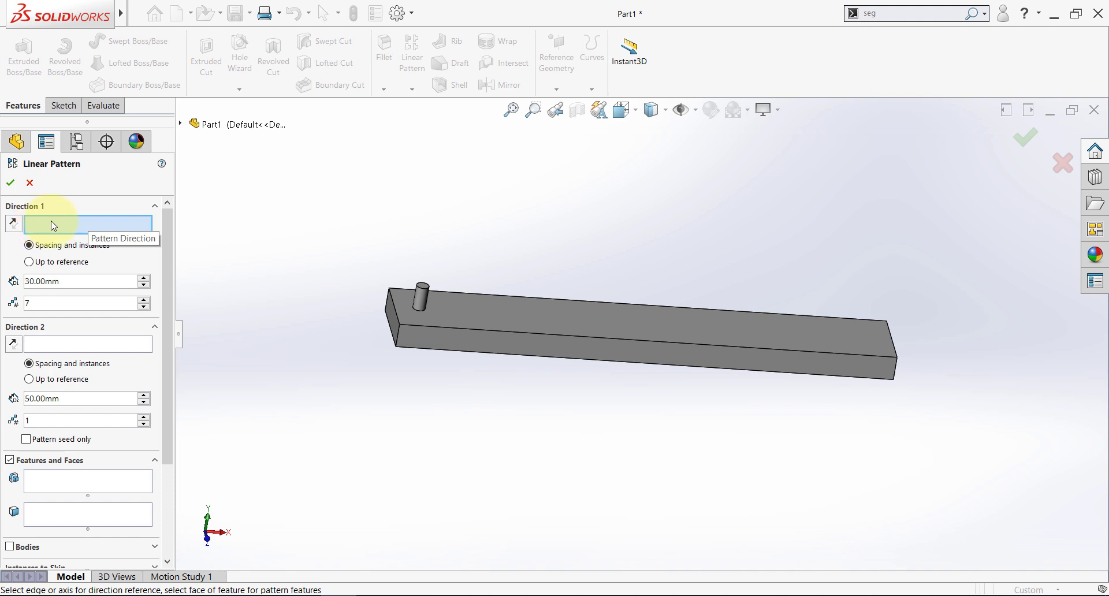
left_click(469, 329)
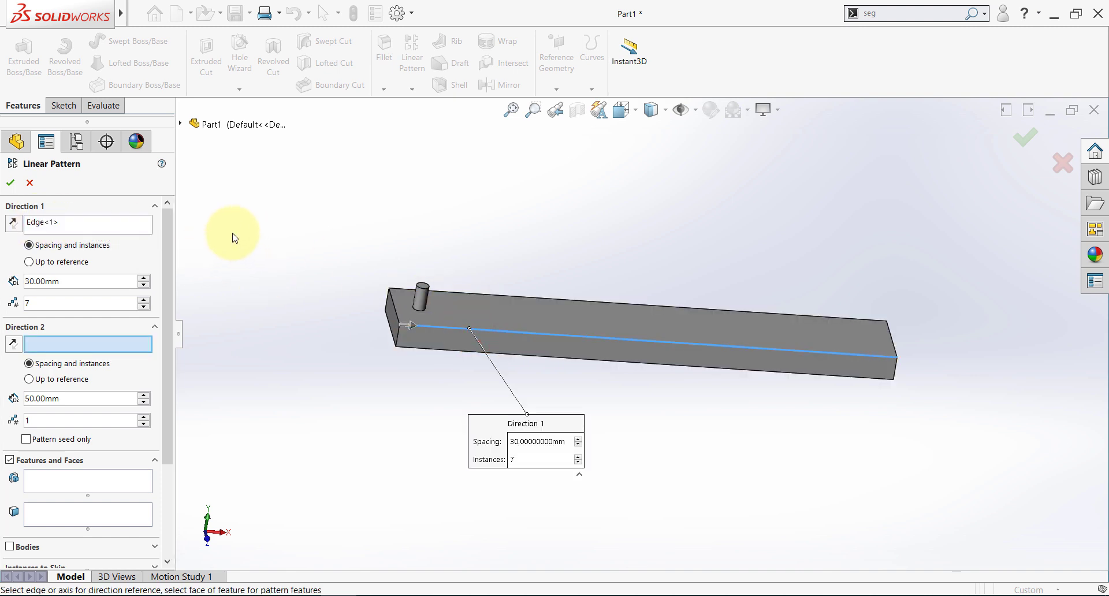
Set the Direction 1 spacing to 25 mm and the number of instances to 8
left_click(97, 285)
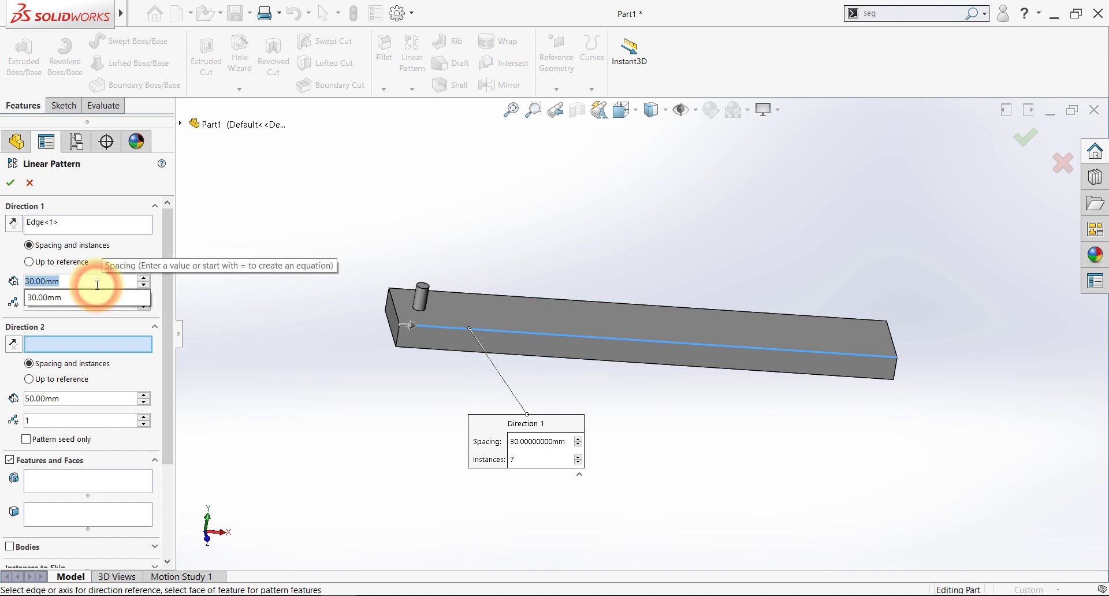
left_click(97, 285)
double_click(97, 285)
left_click(97, 284)
left_click(97, 284)
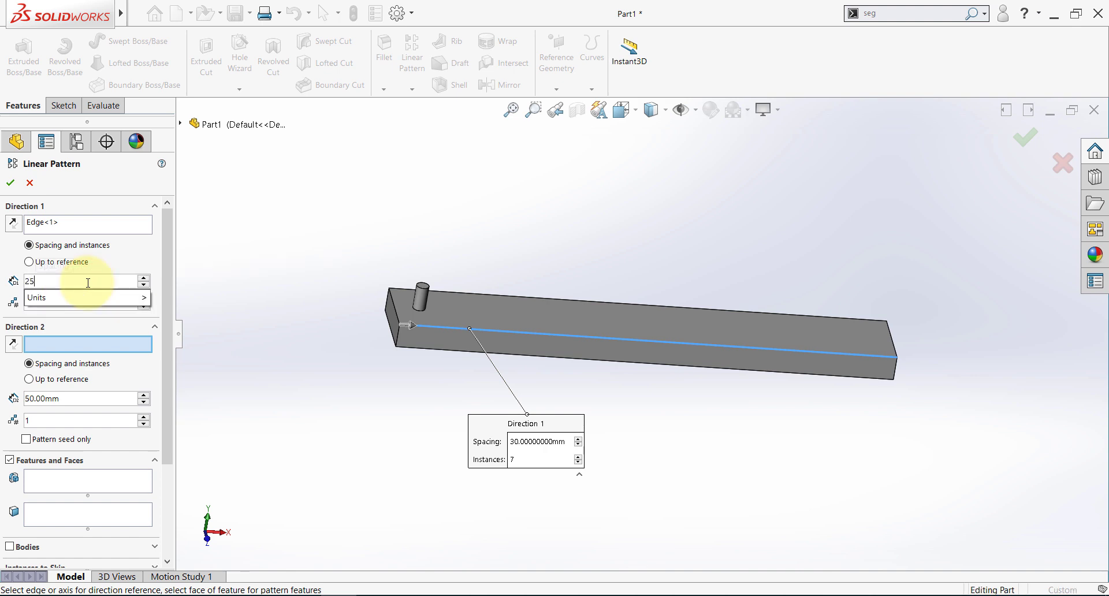
type("25")
key("Return")
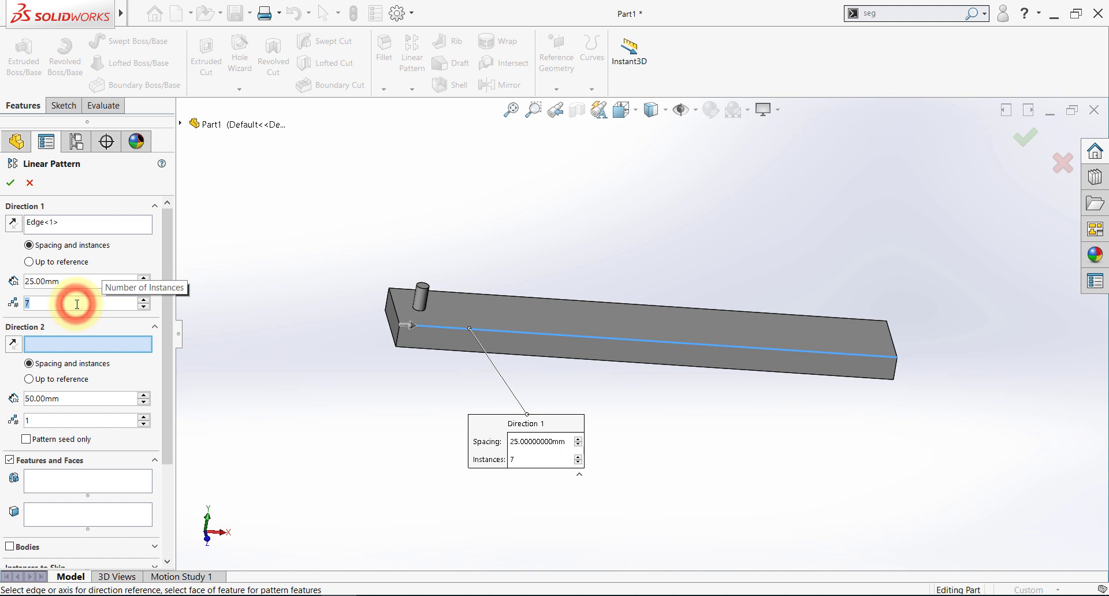
type("8")
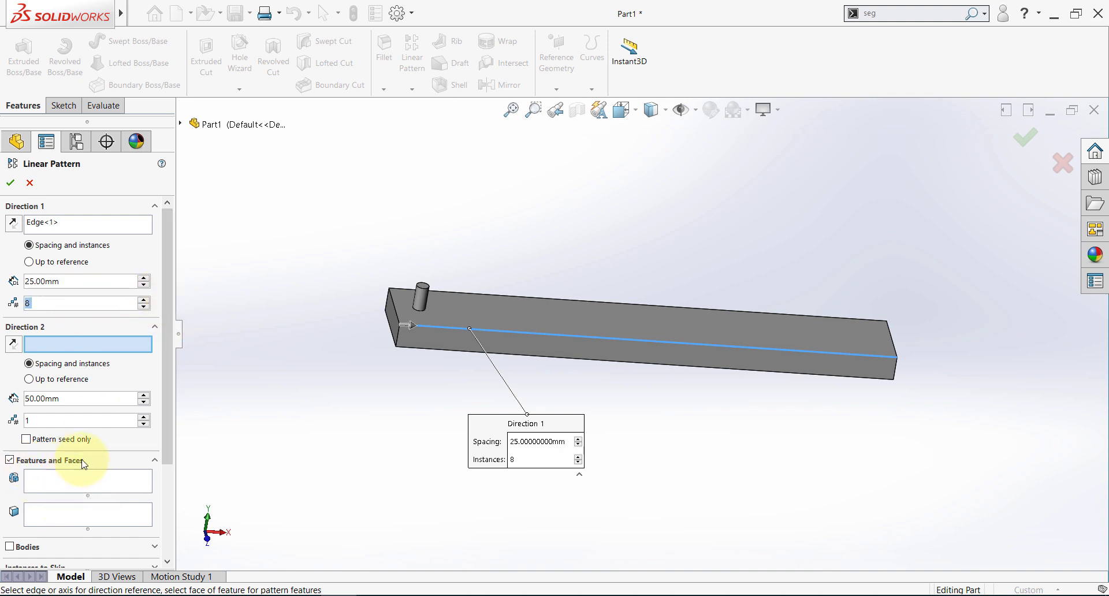
Choose the pin extrusion (Boss-Extrude16) as the feature to pattern
left_click(36, 479)
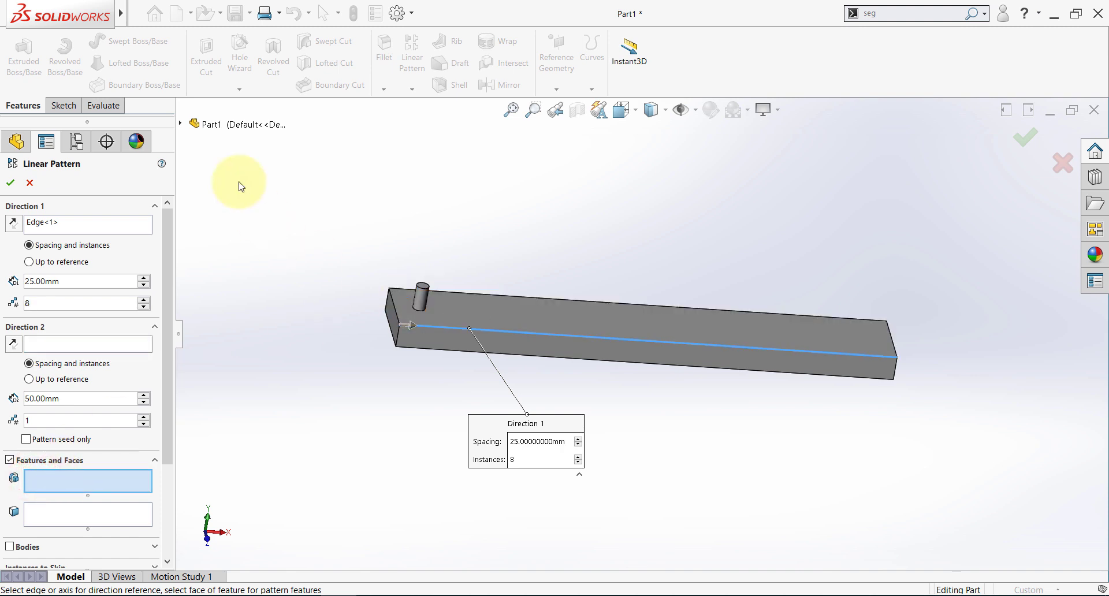
left_click(180, 123)
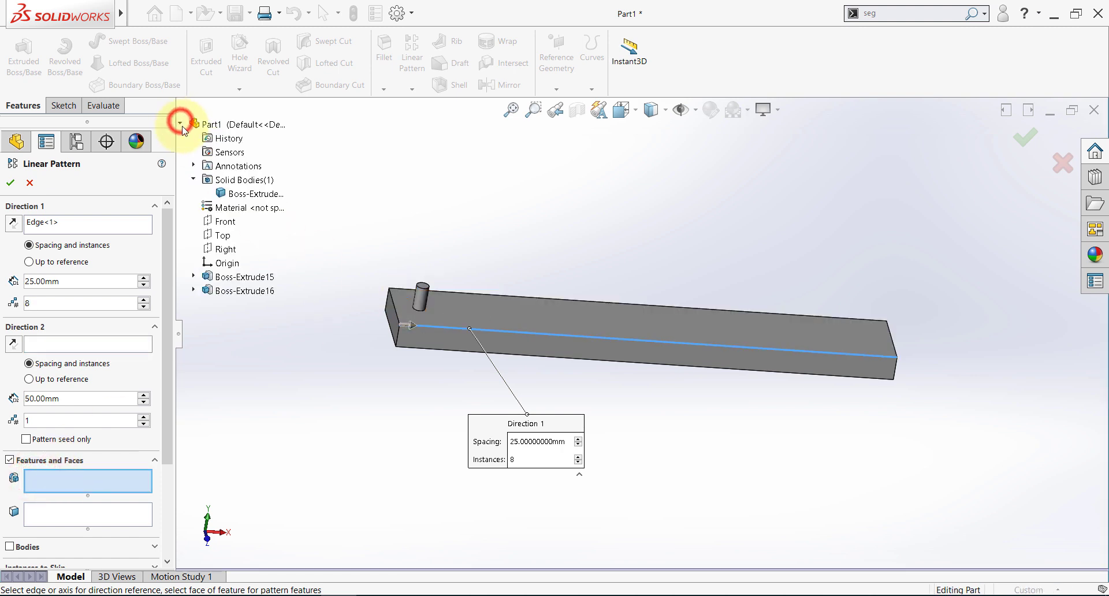
left_click(244, 291)
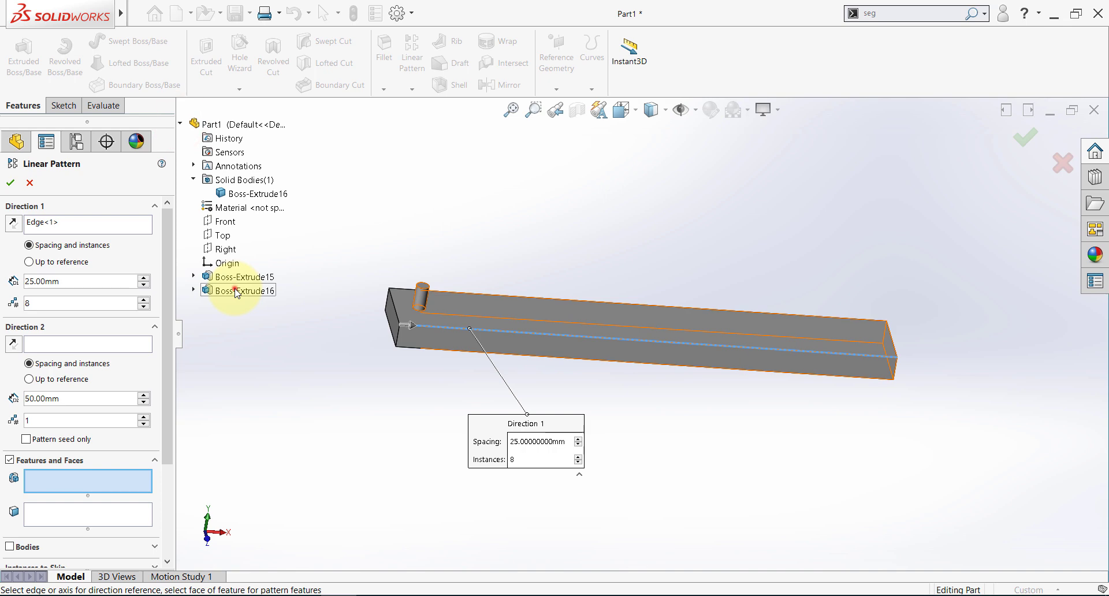
left_click(172, 390)
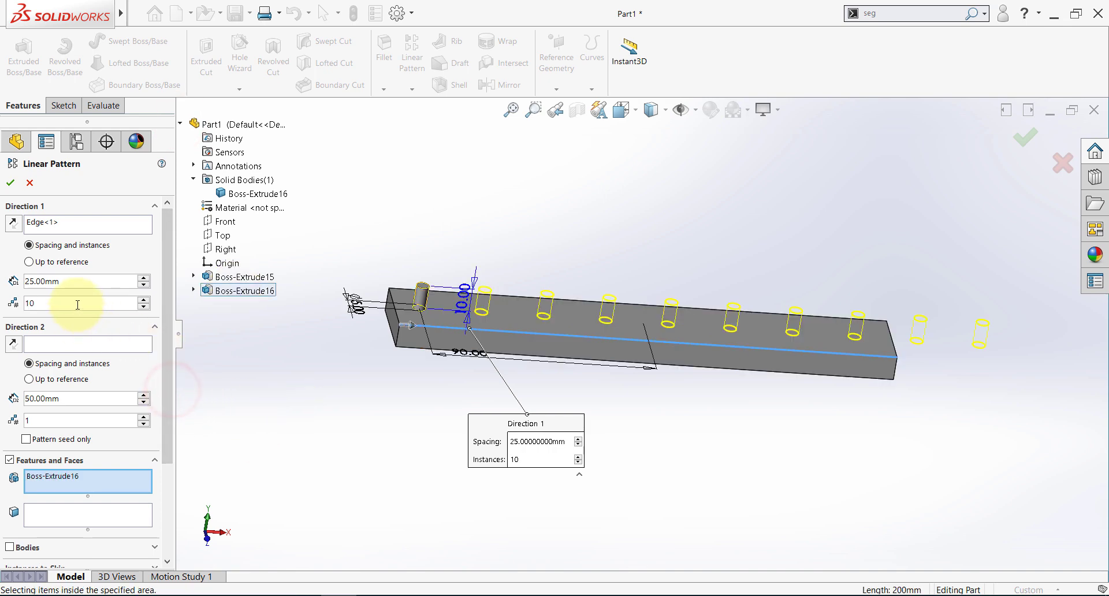
Set the Direction 1 instance count to 8 and accept the linear pattern of the pin
left_click(143, 307)
left_click(144, 307)
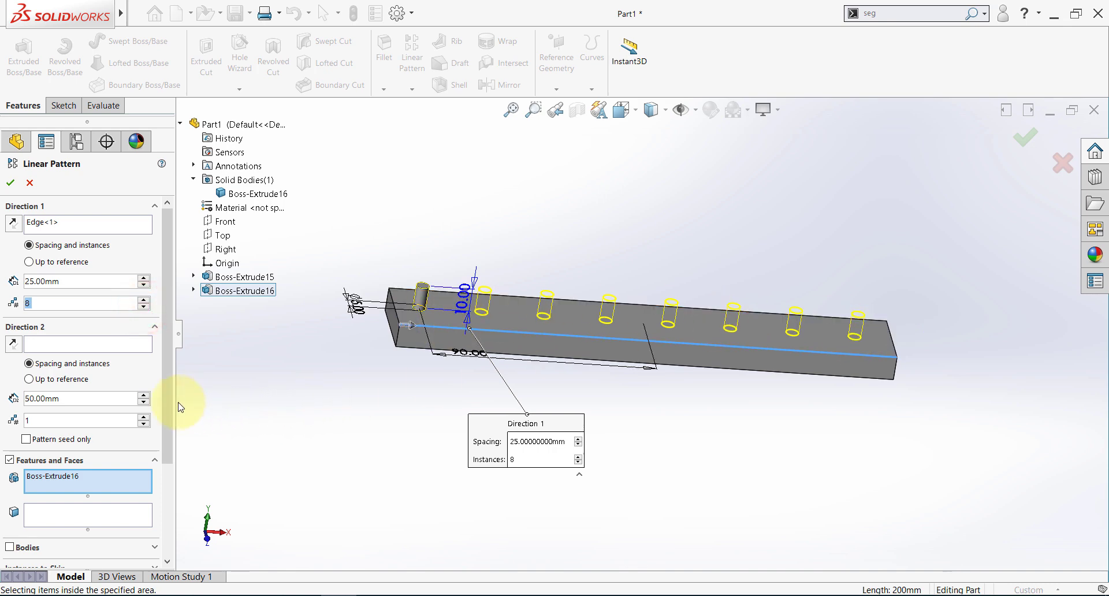
left_click(11, 183)
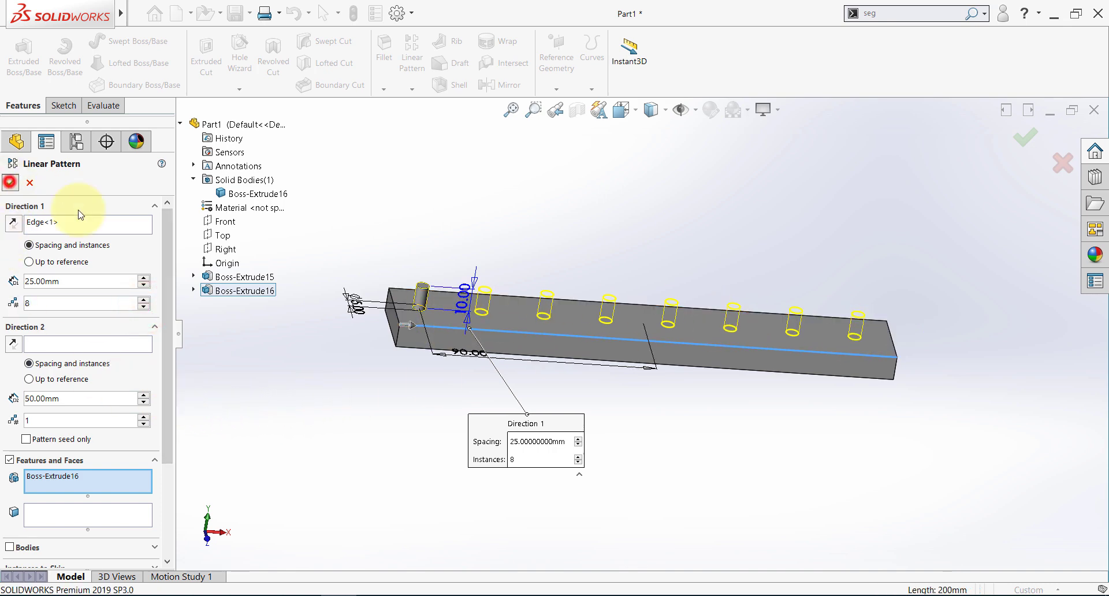
left_click(275, 320)
mouse_move(283, 286)
middle_mouse_down()
mouse_move(286, 341)
mouse_move(281, 300)
middle_mouse_up()
left_click(42, 361)
left_click(298, 346)
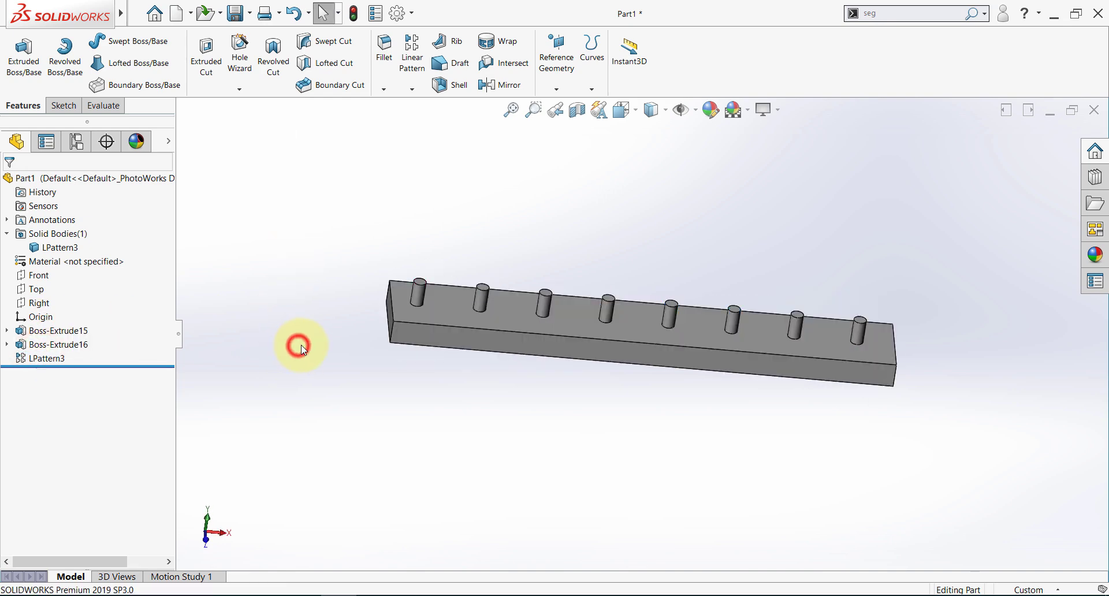
Edit the linear pattern to skip the second and third pin instances, (2, 1) and (3, 1), and accept it
left_click(52, 358)
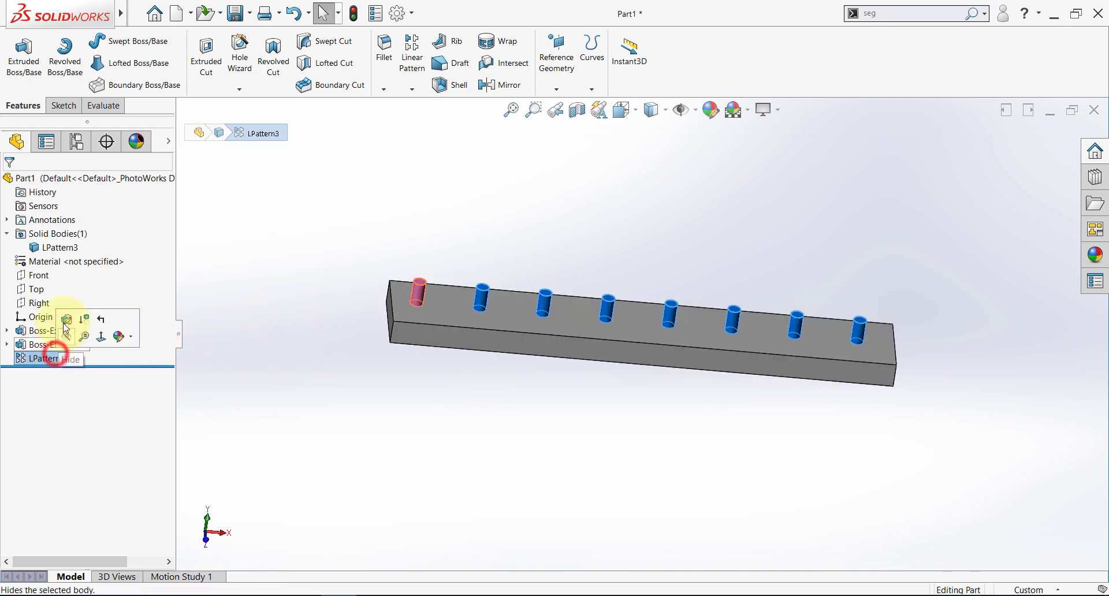
left_click(64, 319)
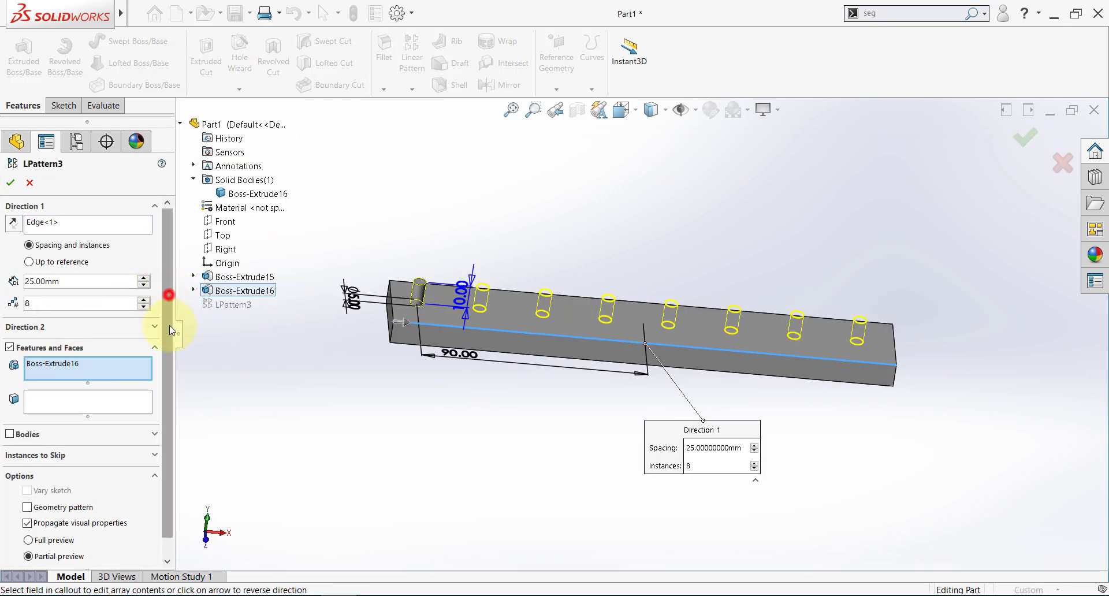
left_click_drag(169, 325, 169, 451)
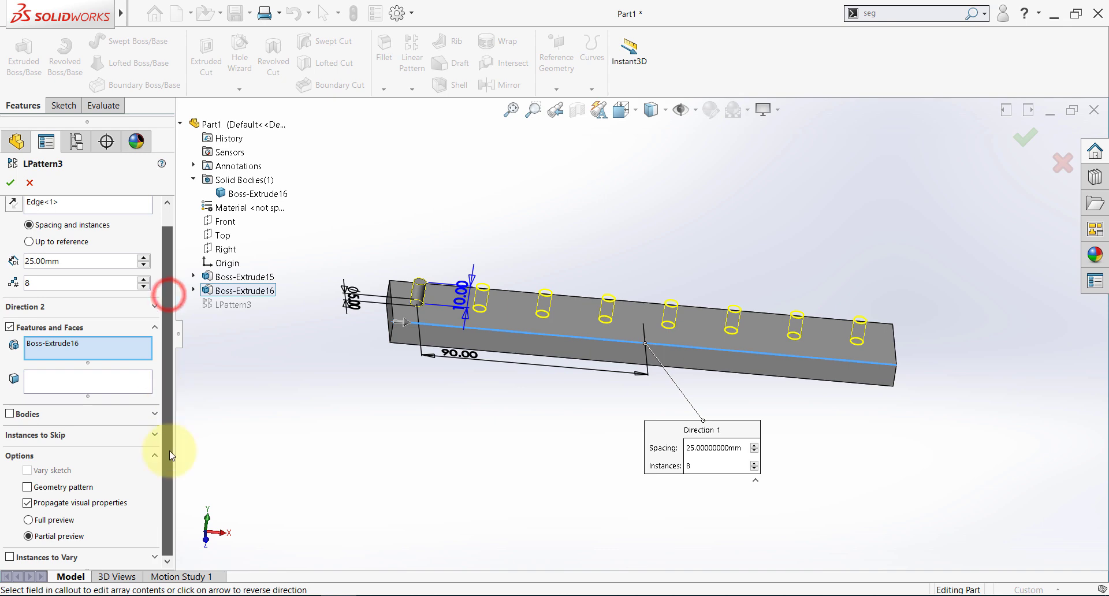
left_click(34, 437)
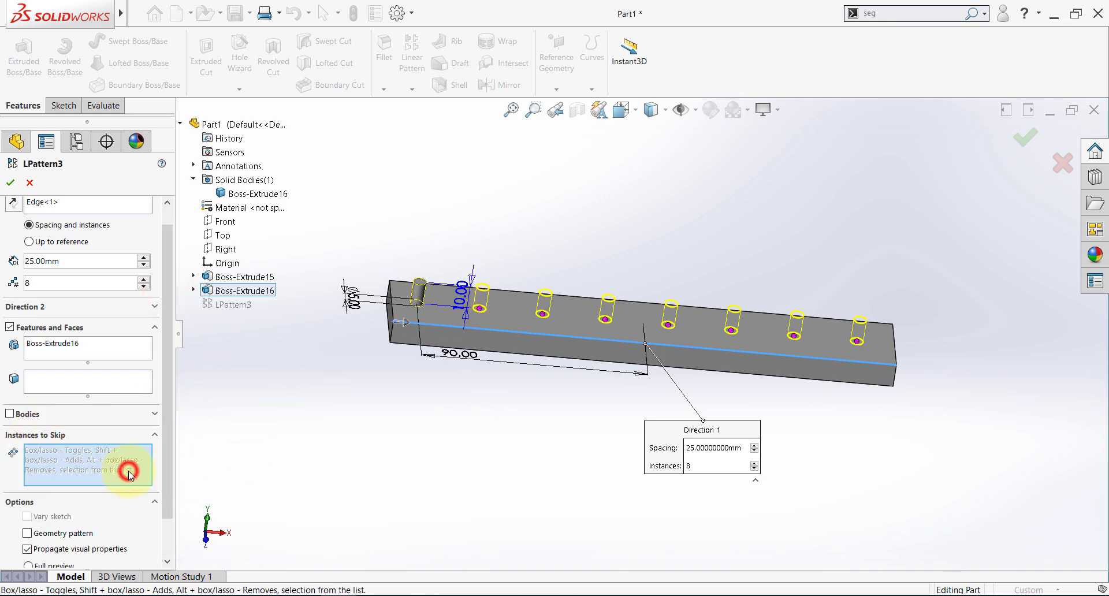
left_click(479, 308)
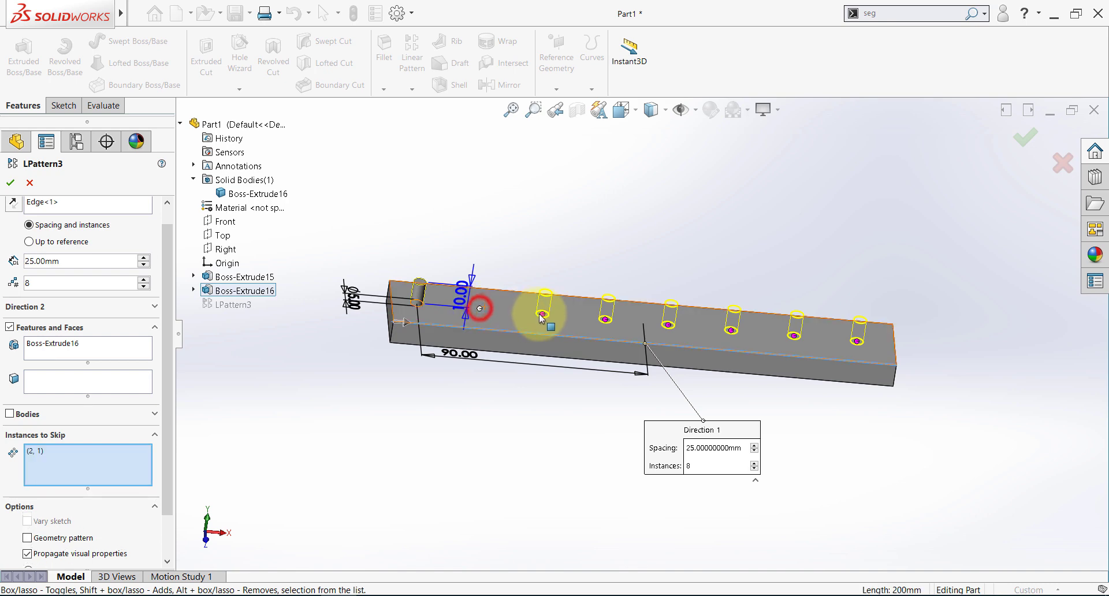
left_click(541, 315)
left_click(11, 183)
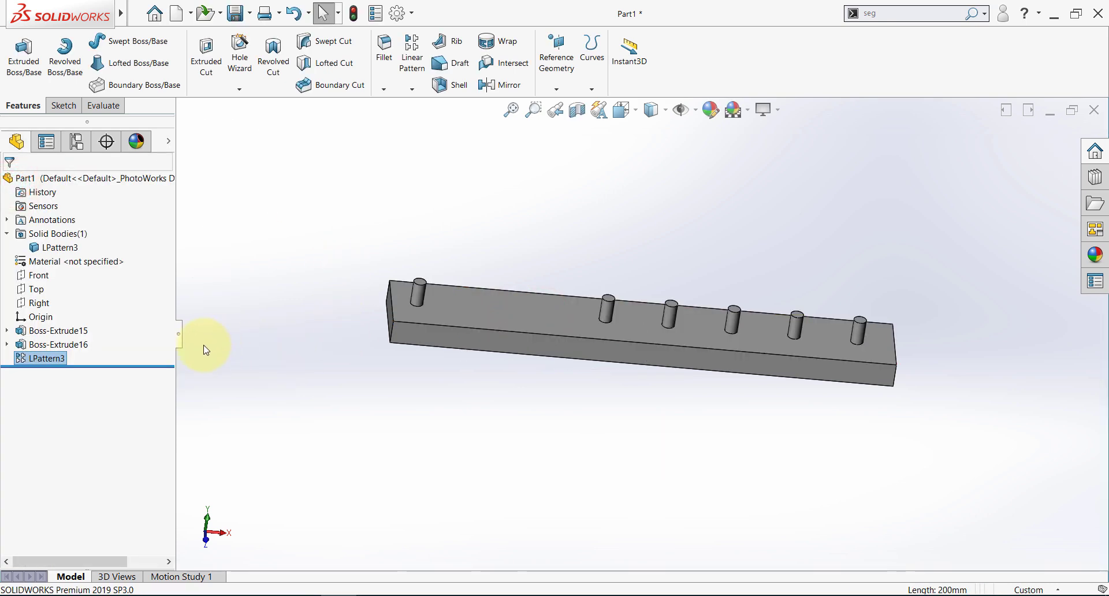
left_click(218, 341)
Reopen the linear pattern for editing and clear all instances to skip
left_click(34, 358)
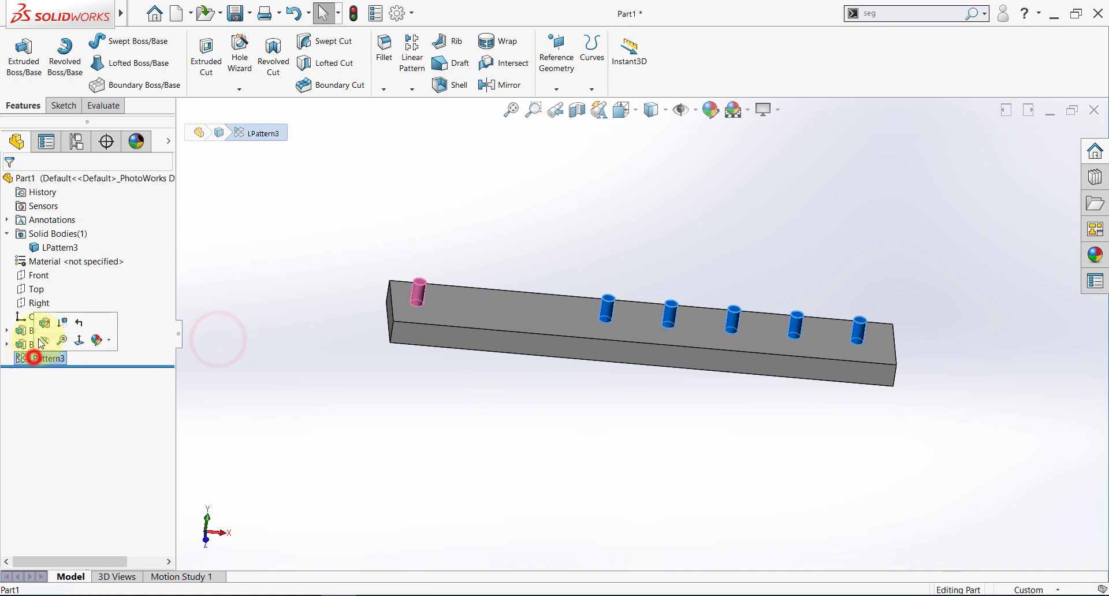
left_click(45, 331)
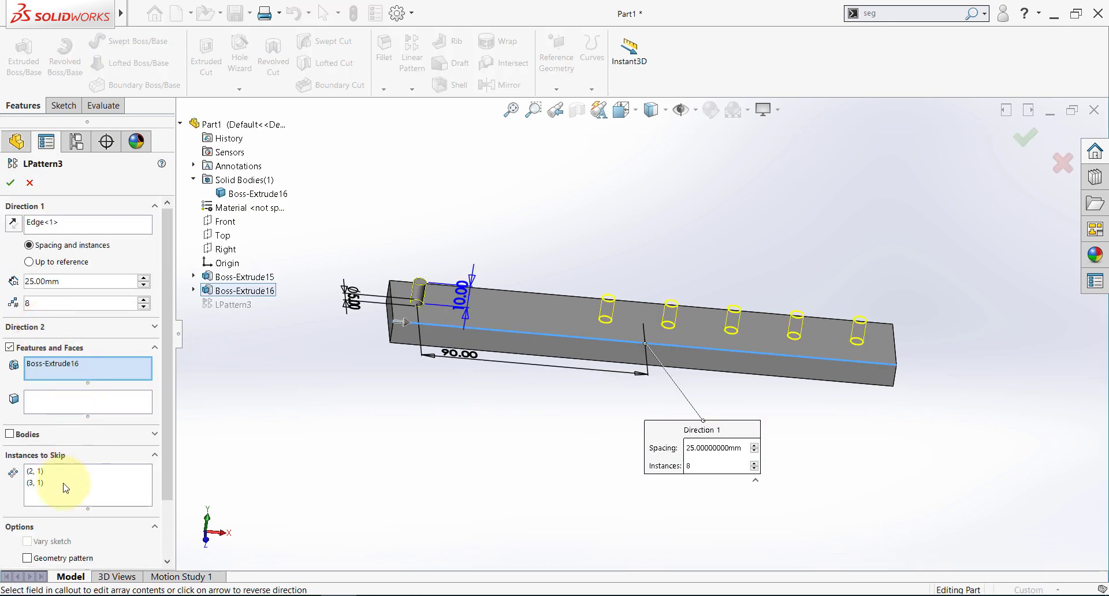
left_click(61, 482)
right_click(61, 482)
left_click(77, 487)
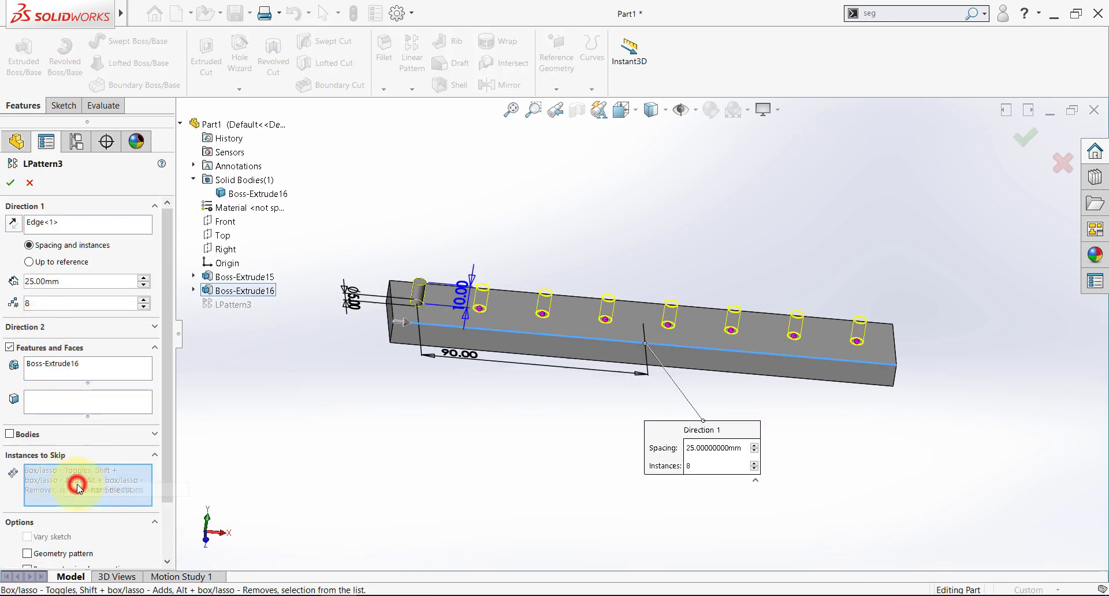
Enable Instances to Vary for the pin pattern
left_click_drag(166, 455, 166, 528)
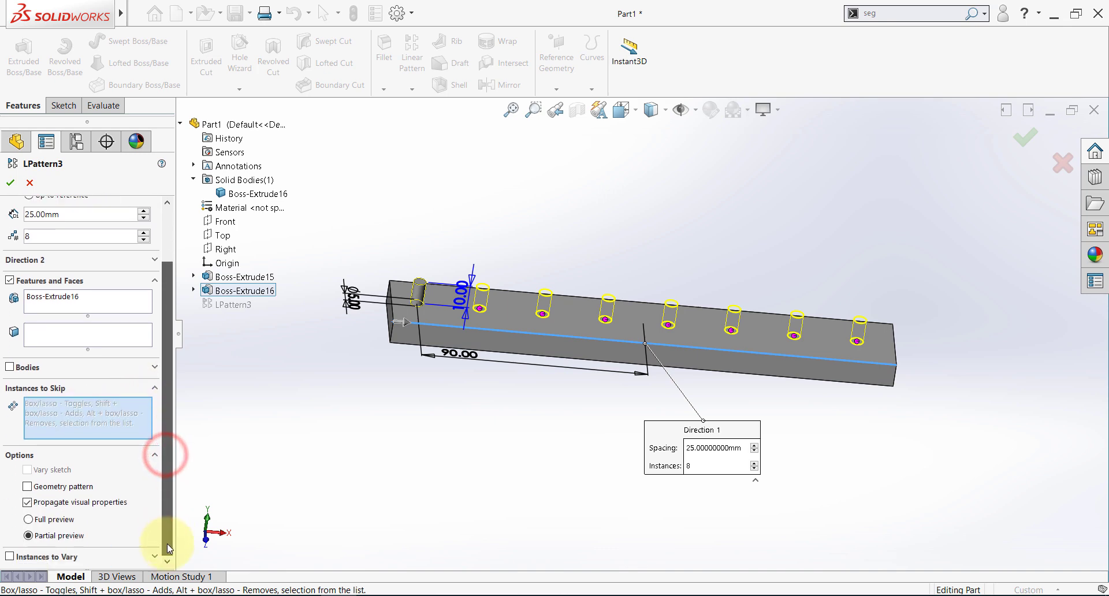
left_click(12, 557)
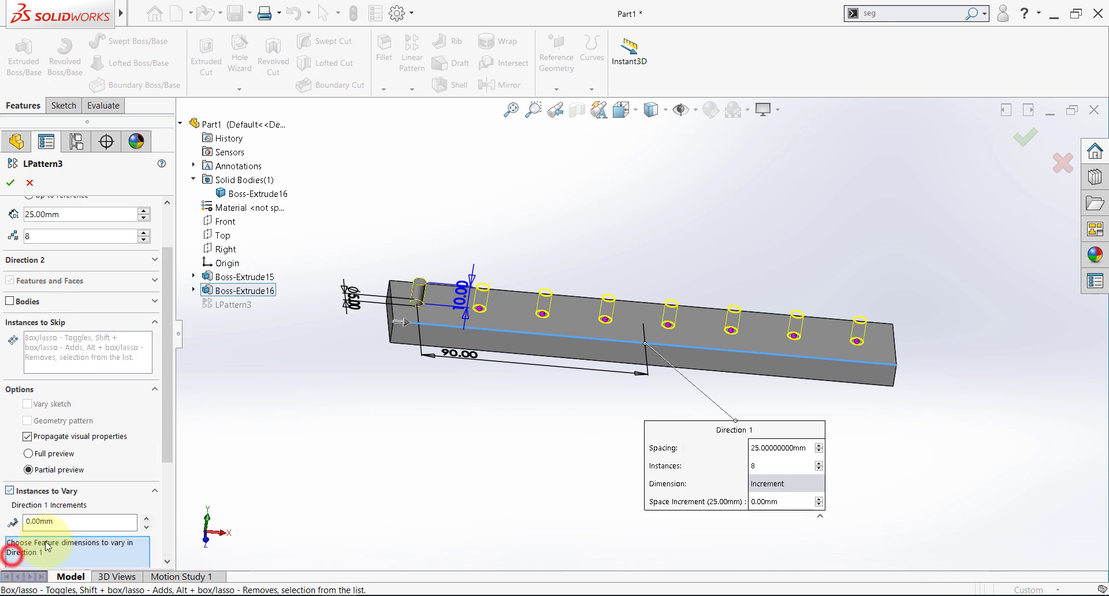
left_click_drag(168, 454, 168, 495)
scroll(434, 359, "down", 1)
middle_click_drag(434, 359, 478, 389)
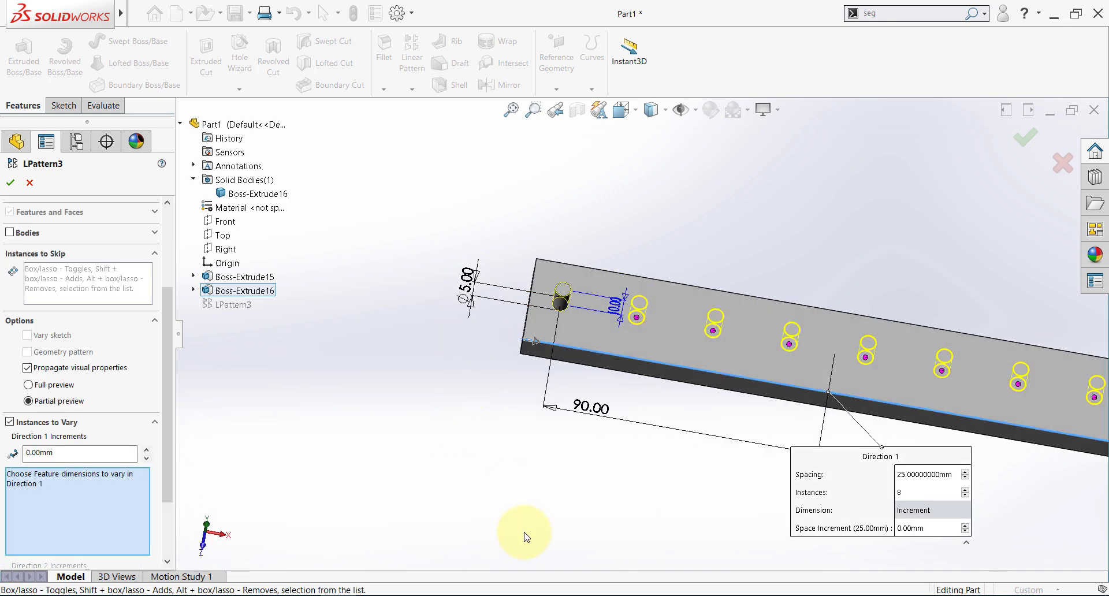
middle_click_drag(525, 535, 524, 436)
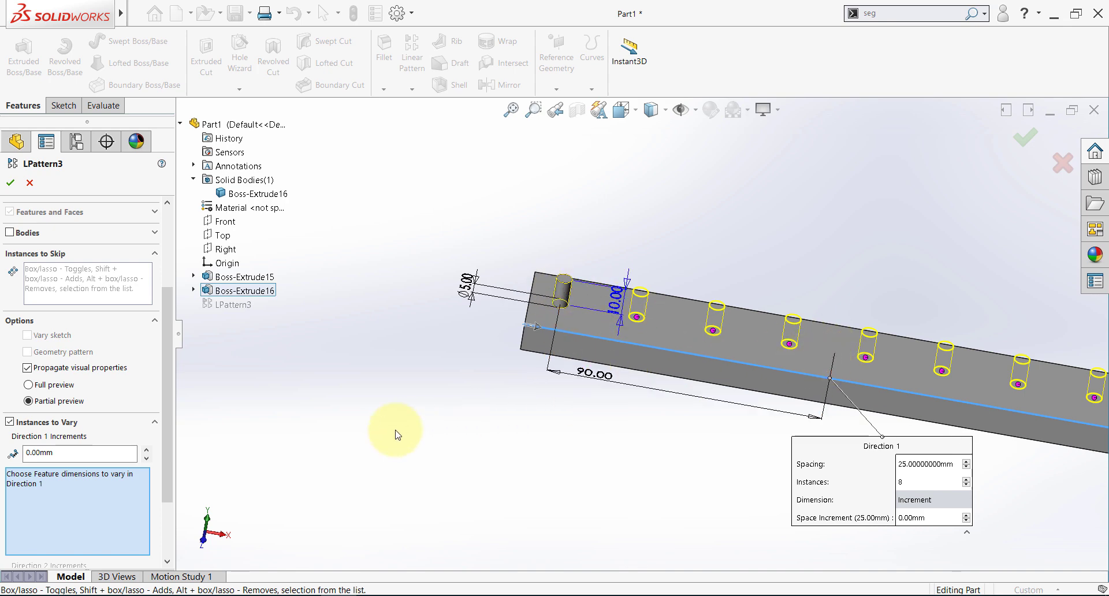
Add the pin's diameter as a varying dimension in Direction 1 with a 3 mm increment, and accept the pattern
left_click(81, 508)
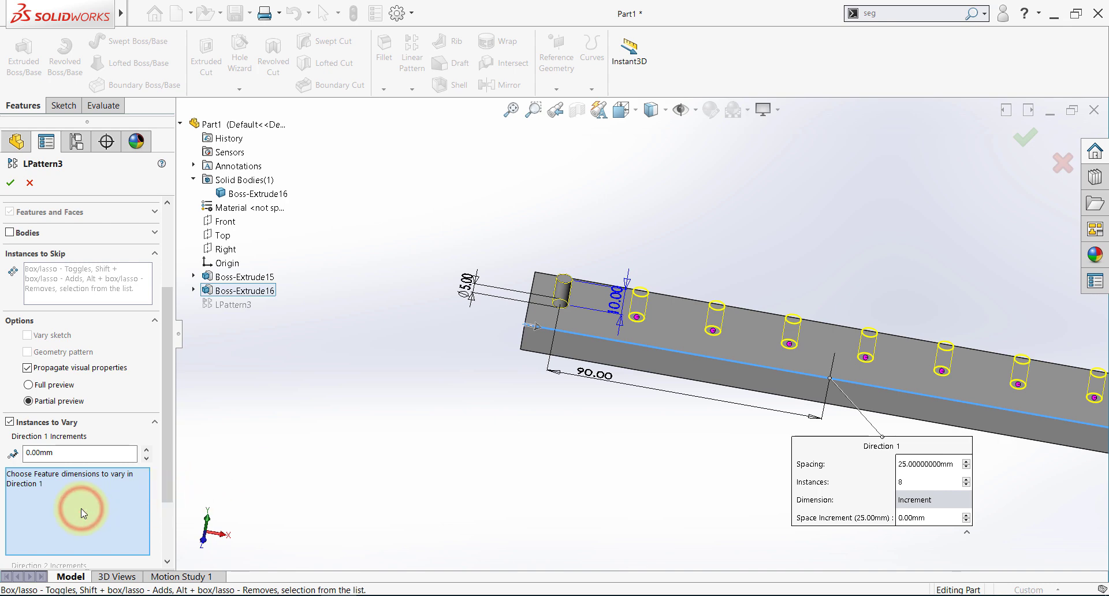
middle_click_drag(448, 346, 444, 392)
left_click(110, 506)
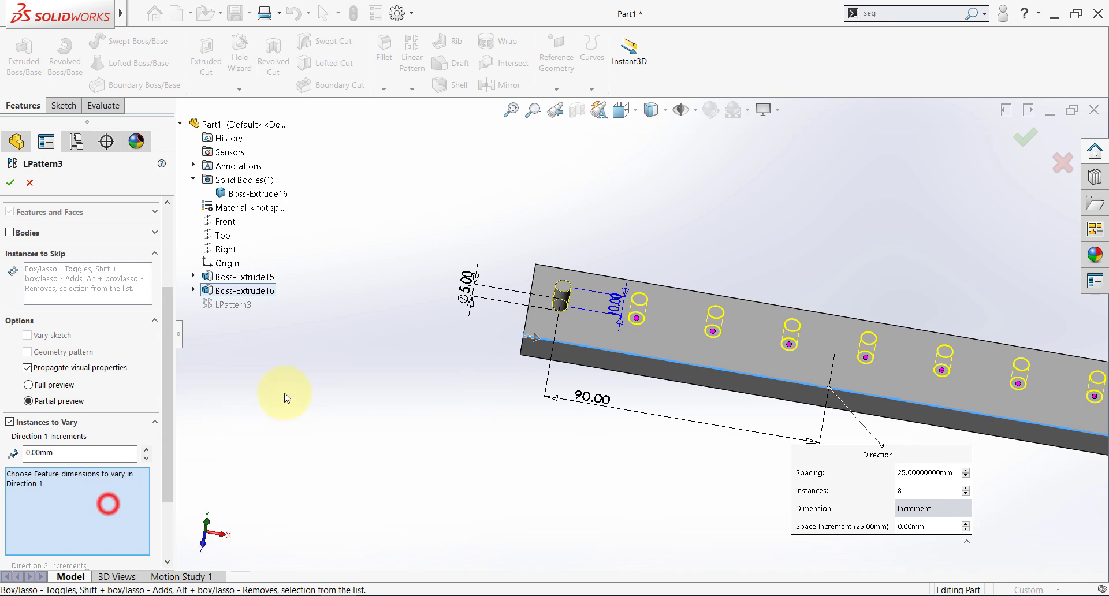
left_click(467, 285)
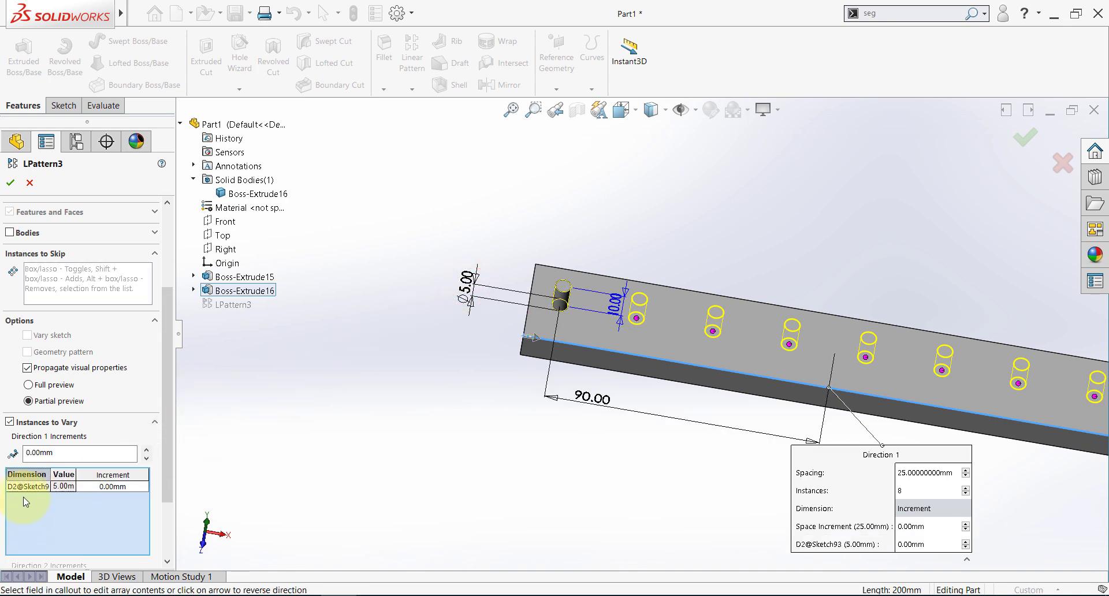
left_click(107, 489)
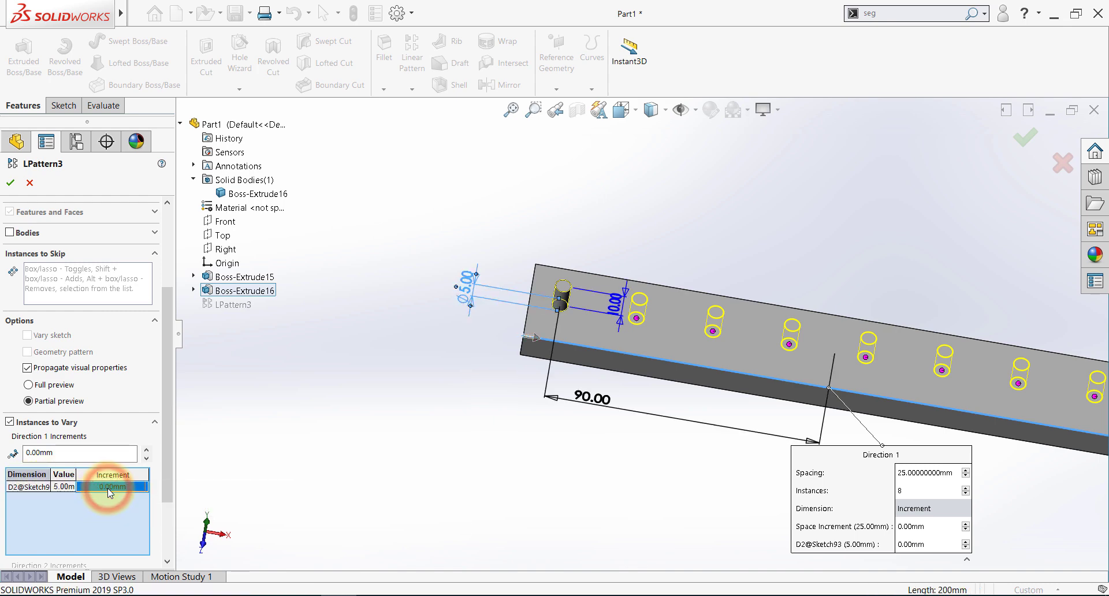
type("3")
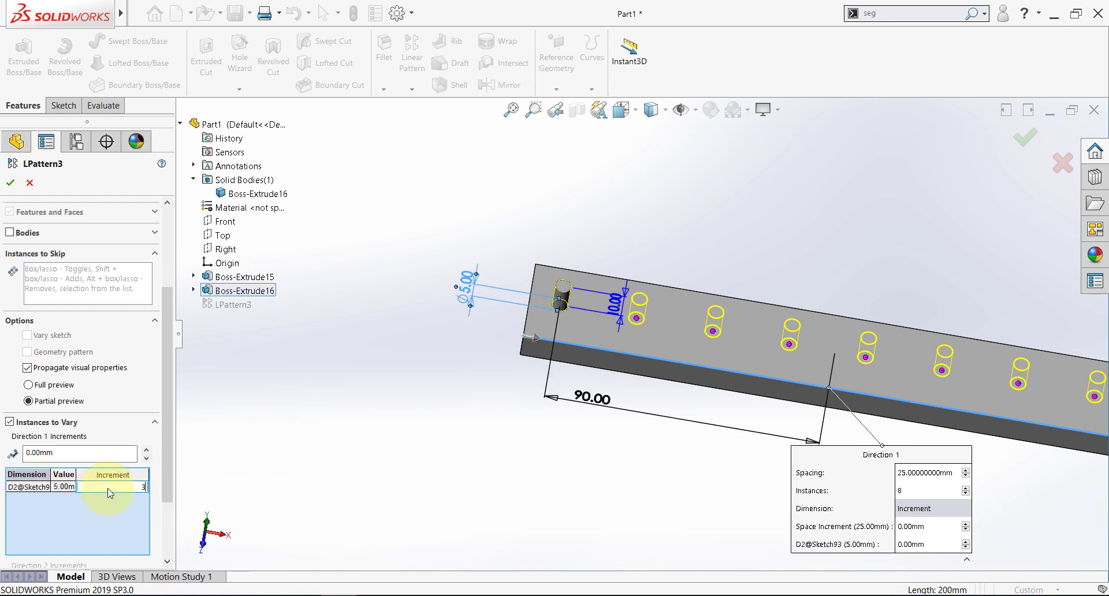
left_click(108, 489)
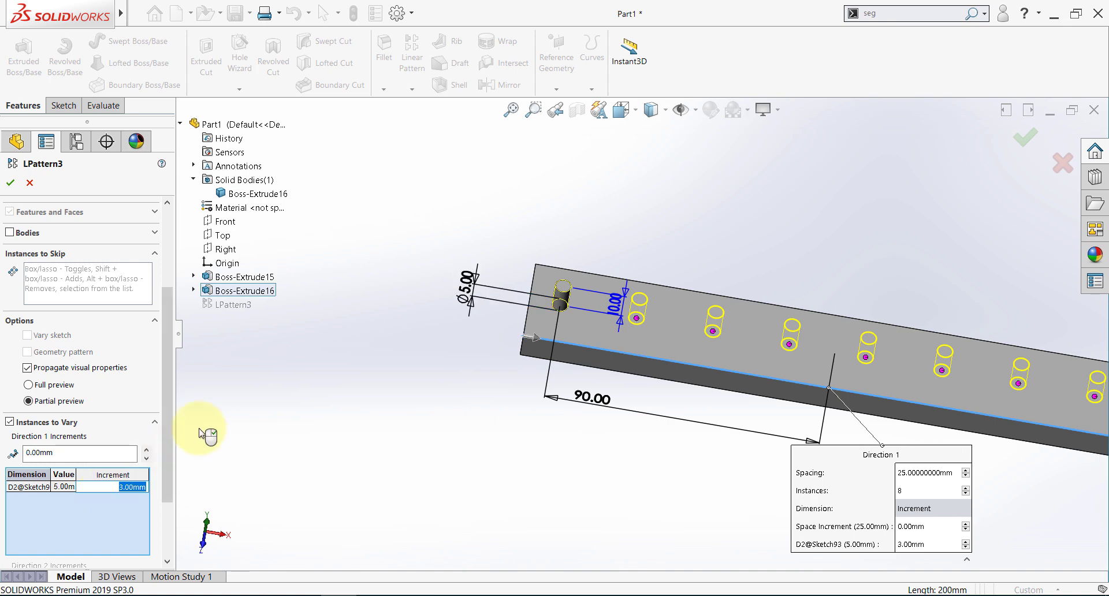
left_click(10, 185)
scroll(421, 352, "up", 5)
scroll(628, 339, "down", 3)
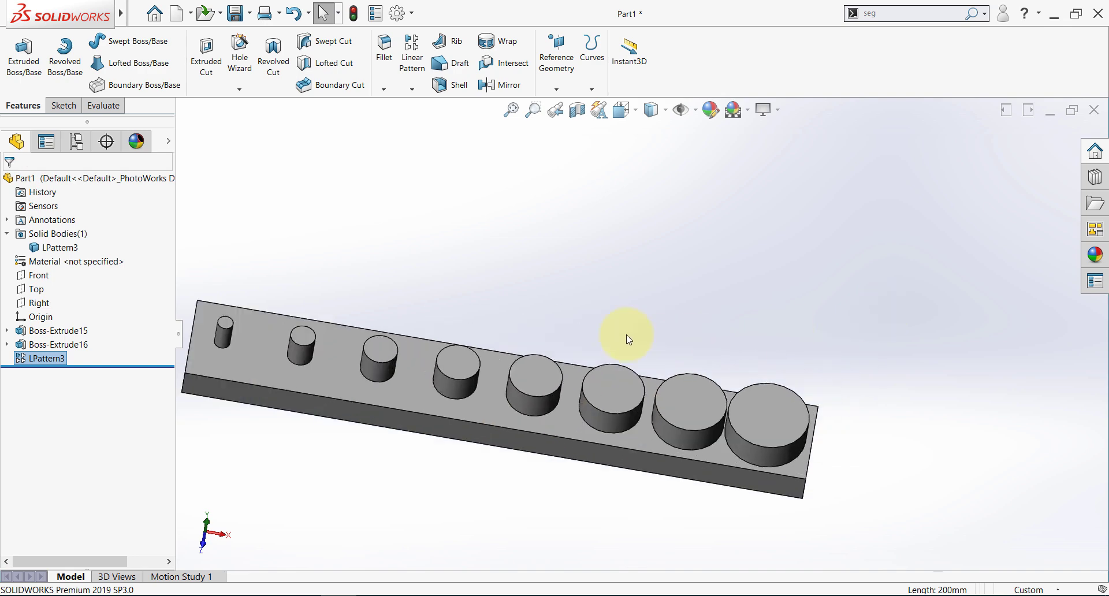
middle_click_drag(628, 340, 629, 290)
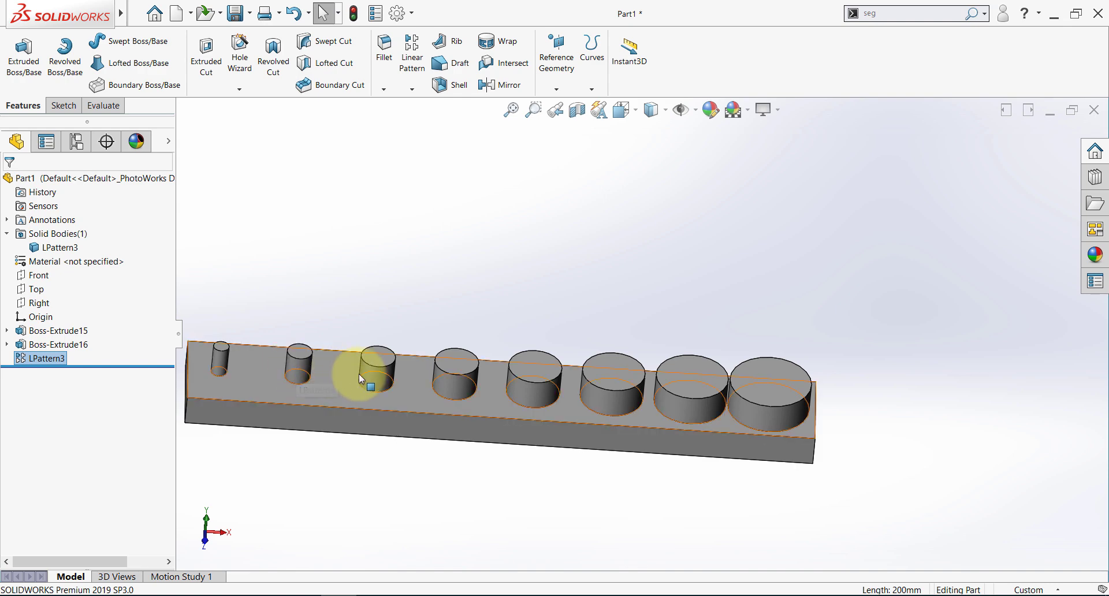
Edit the linear pattern to set the pin diameter increment to -0.5 mm, and accept it
left_click(58, 359)
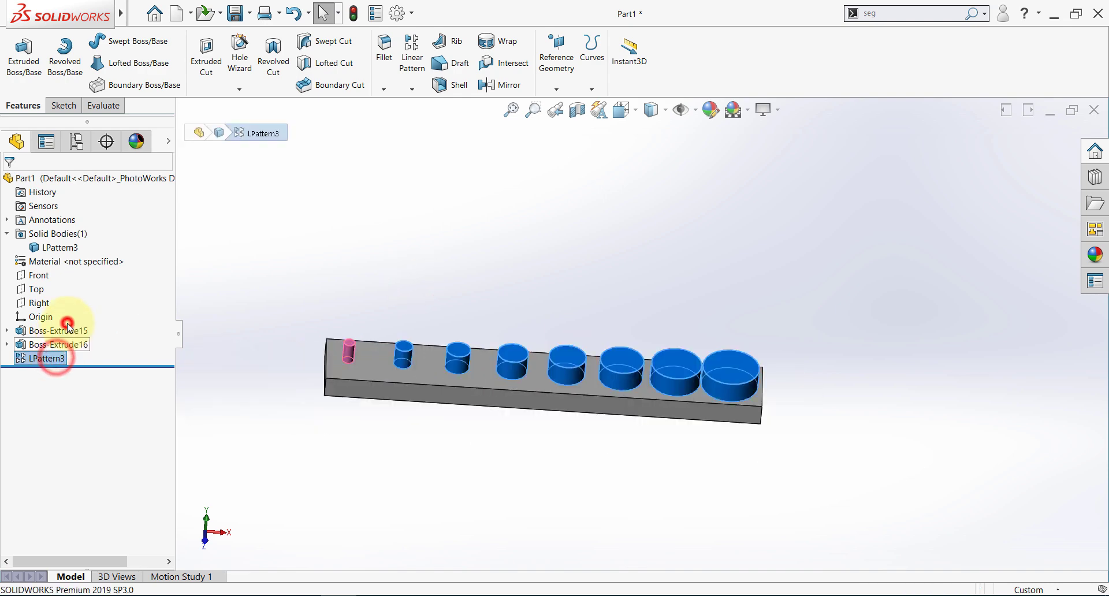
left_click(70, 317)
left_click_drag(166, 375, 173, 495)
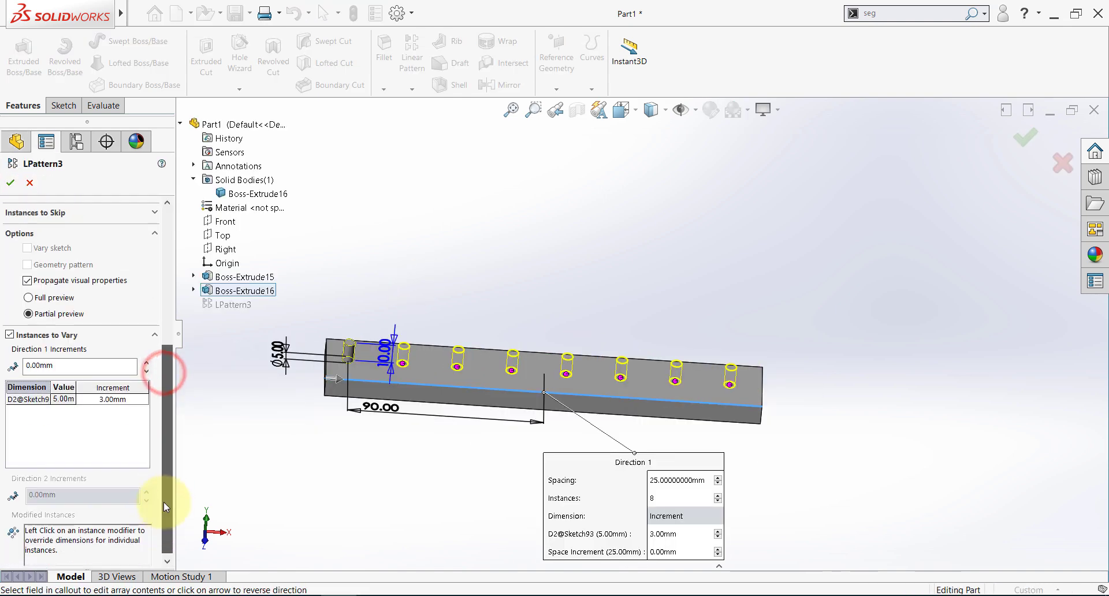
left_click(112, 405)
left_click(111, 404)
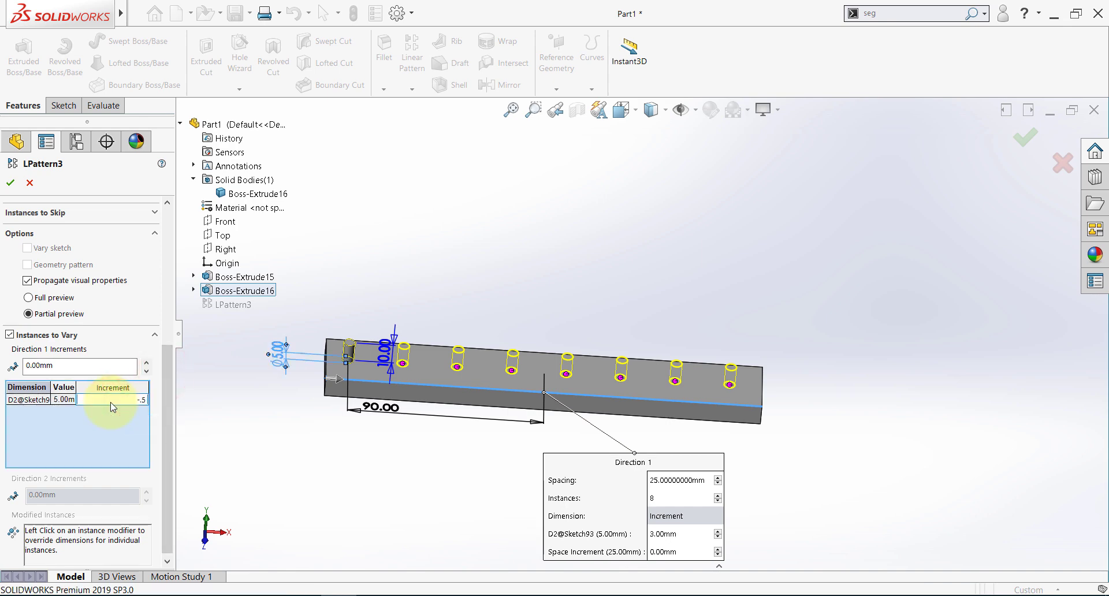
left_click(112, 402)
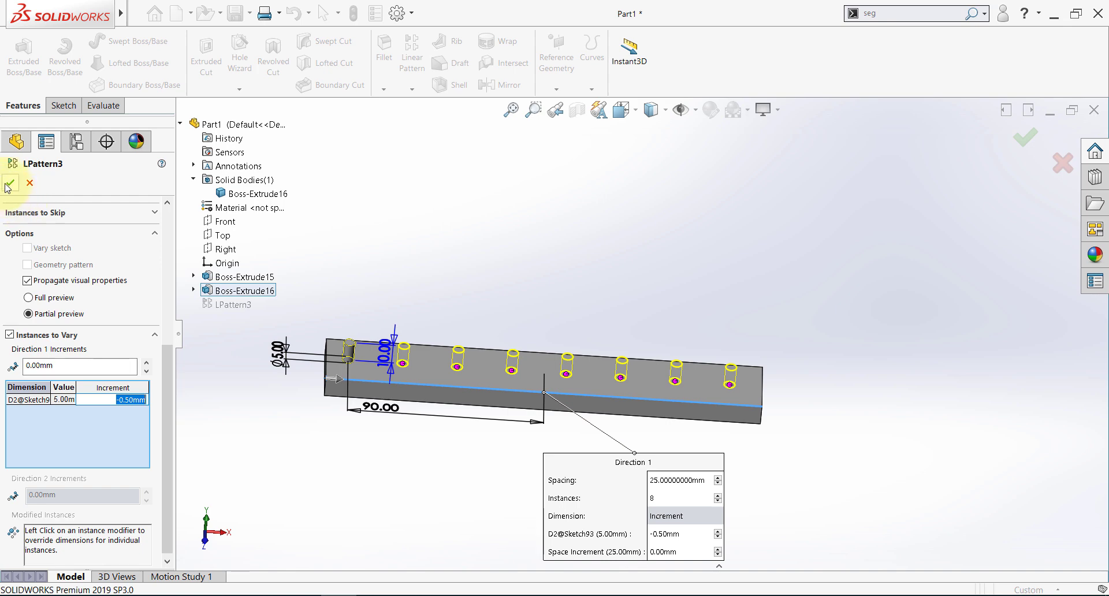
left_click(9, 184)
middle_click_drag(384, 322, 352, 319)
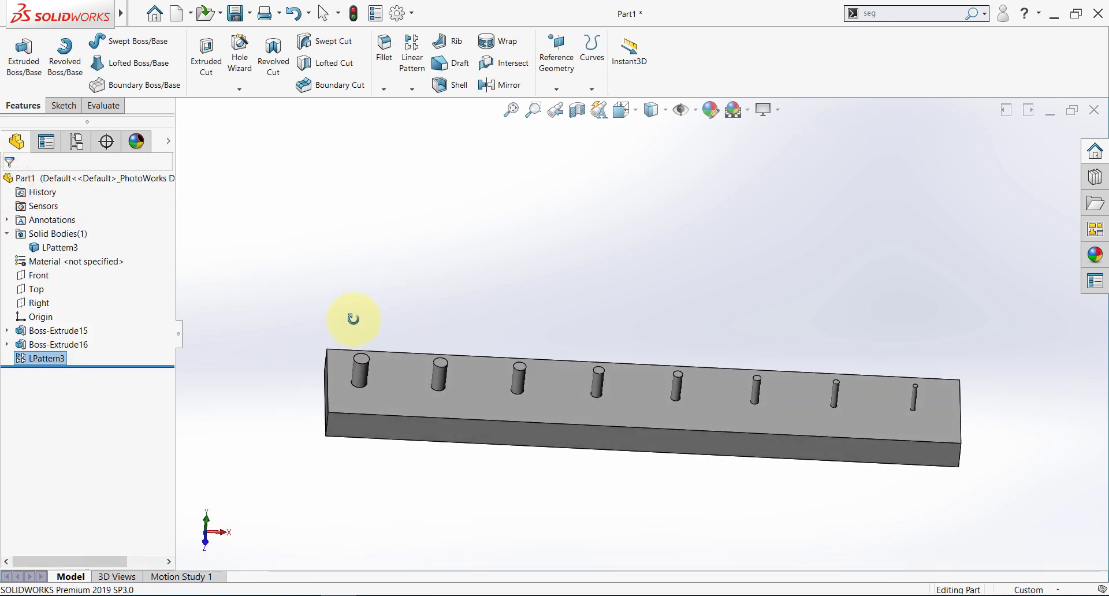
Edit the linear pattern to add the pin's height as a varying dimension in Direction 1 with a 2 mm increment, and accept it
left_click(36, 358)
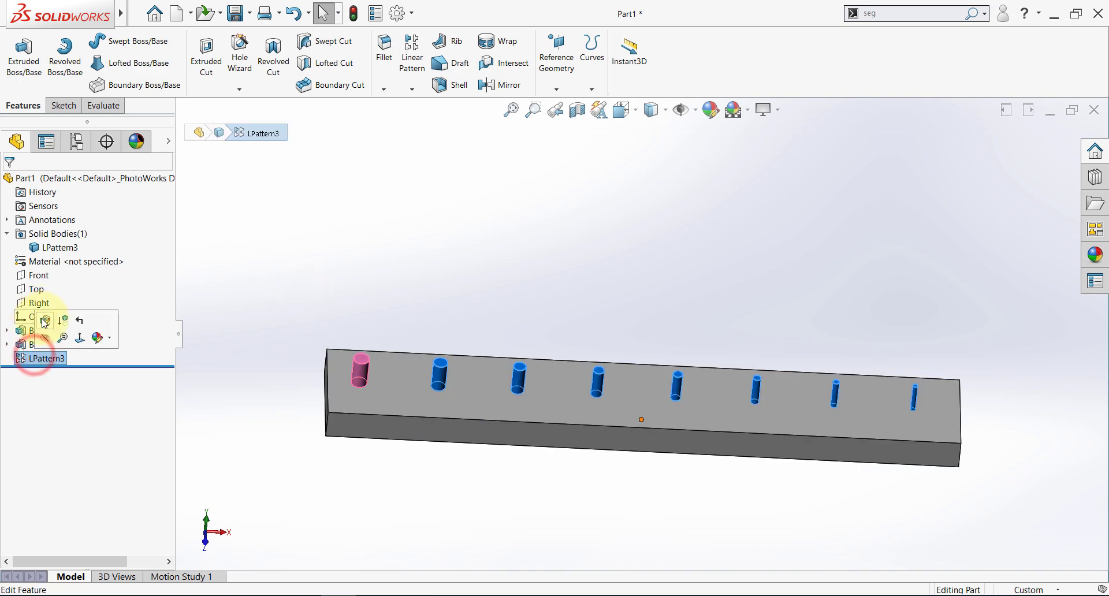
left_click(42, 322)
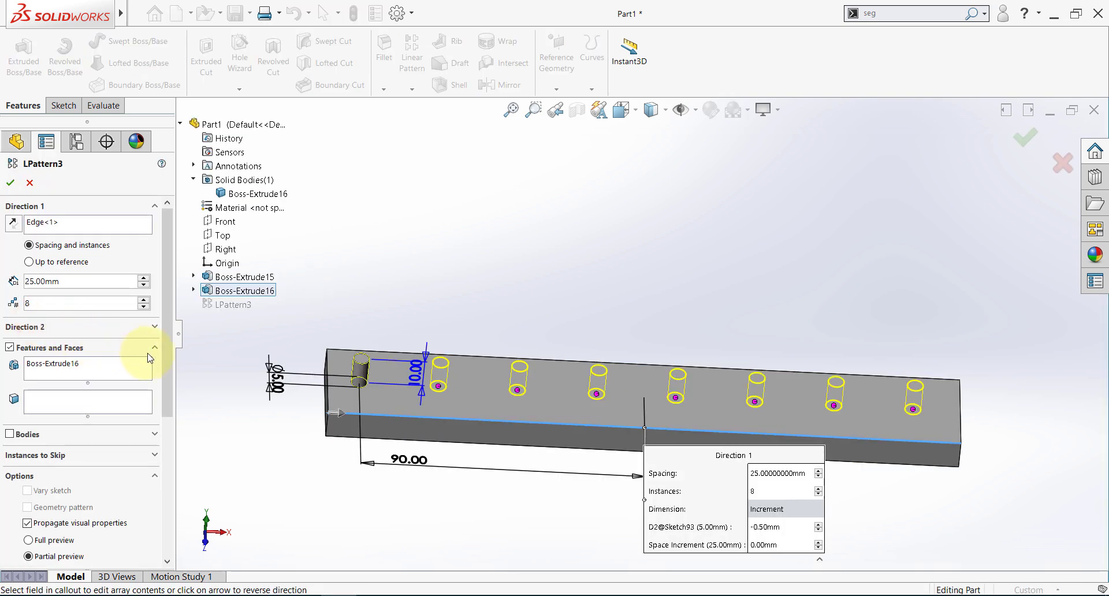
left_click_drag(164, 355, 161, 502)
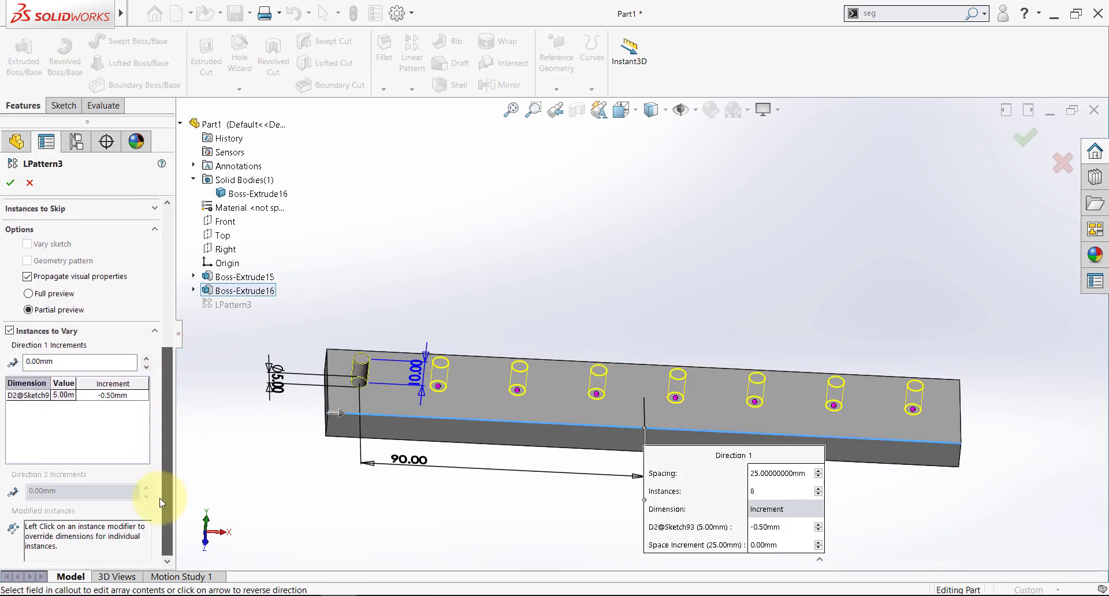
left_click(97, 420)
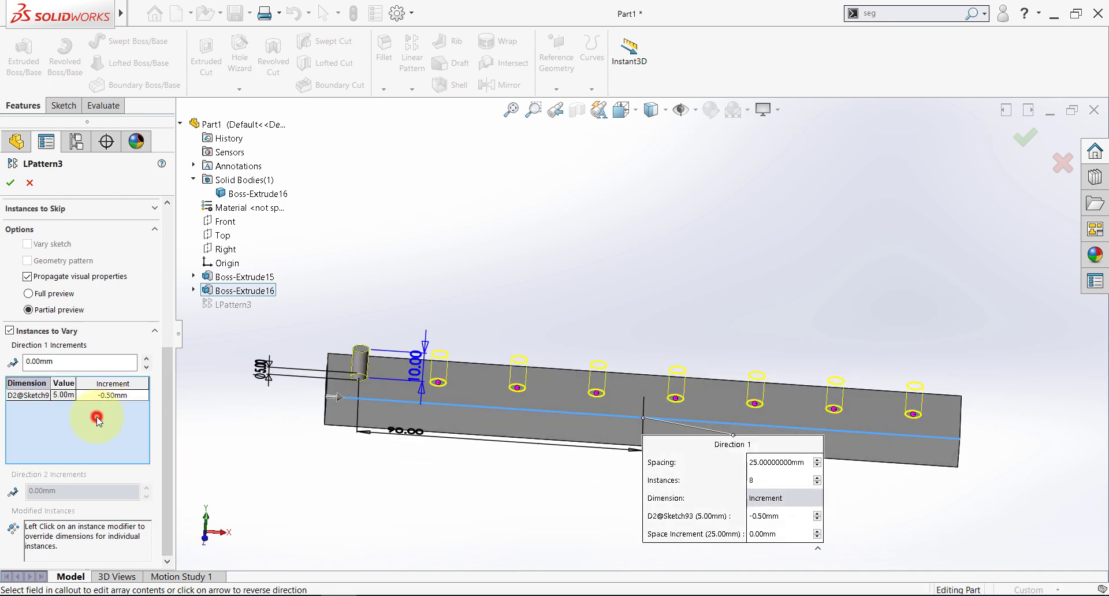
left_click(411, 363)
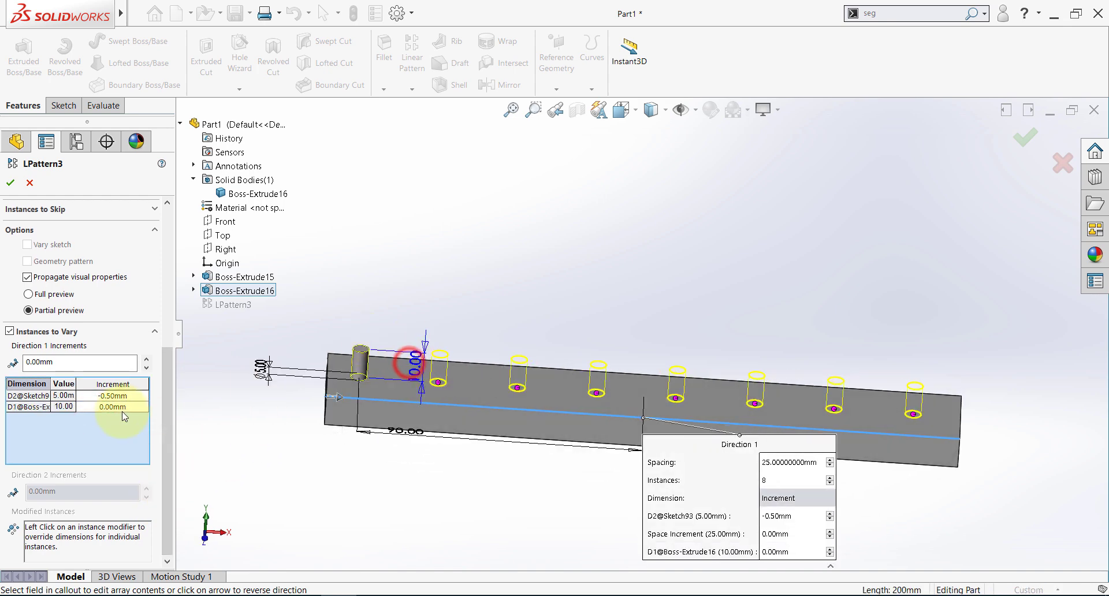
left_click(118, 407)
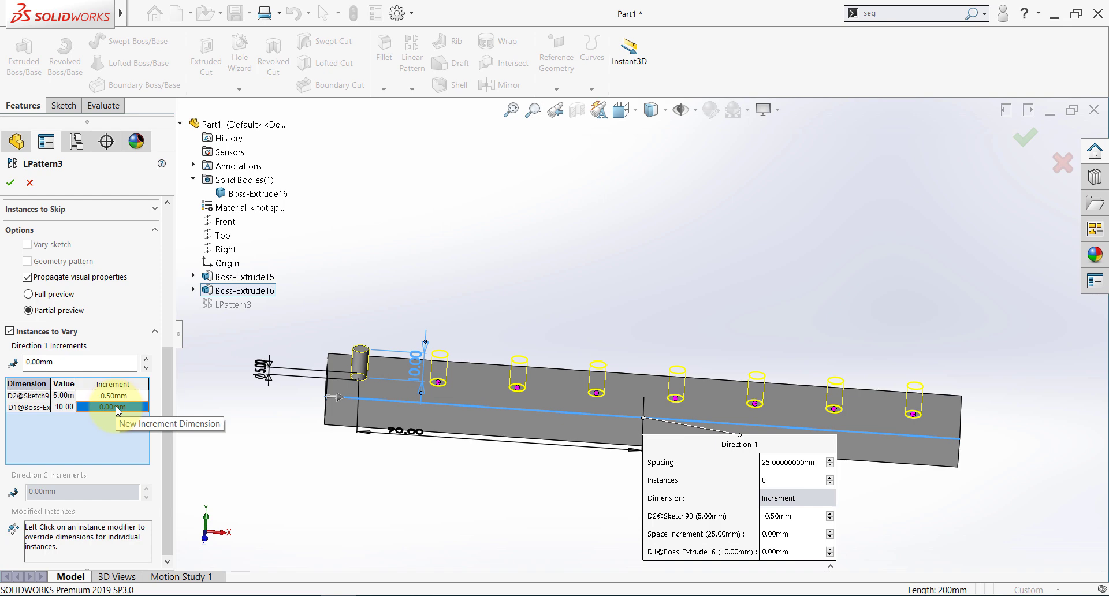
left_click(117, 409)
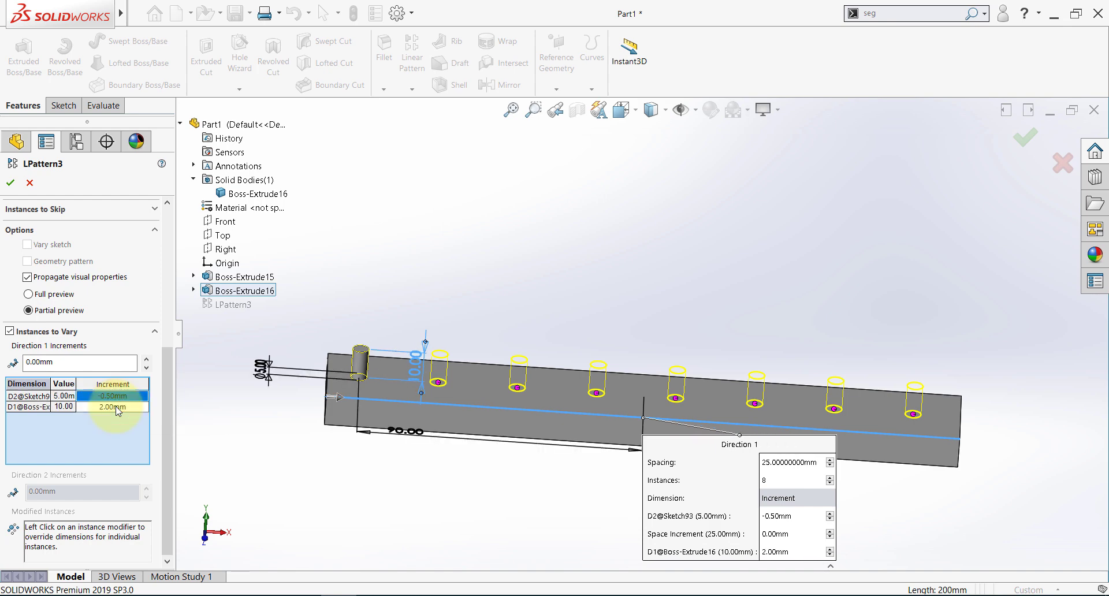
left_click(11, 183)
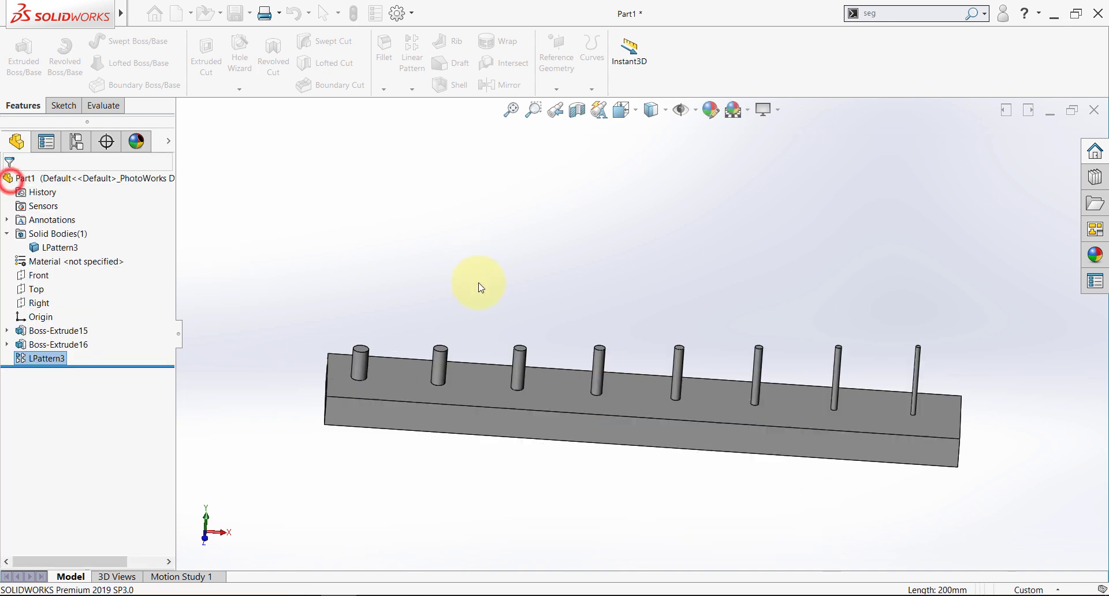
Edit the base block's sketch to set the rectangle's 30 mm width to 200 mm, and exit the sketch
middle_click_drag(445, 287, 479, 283)
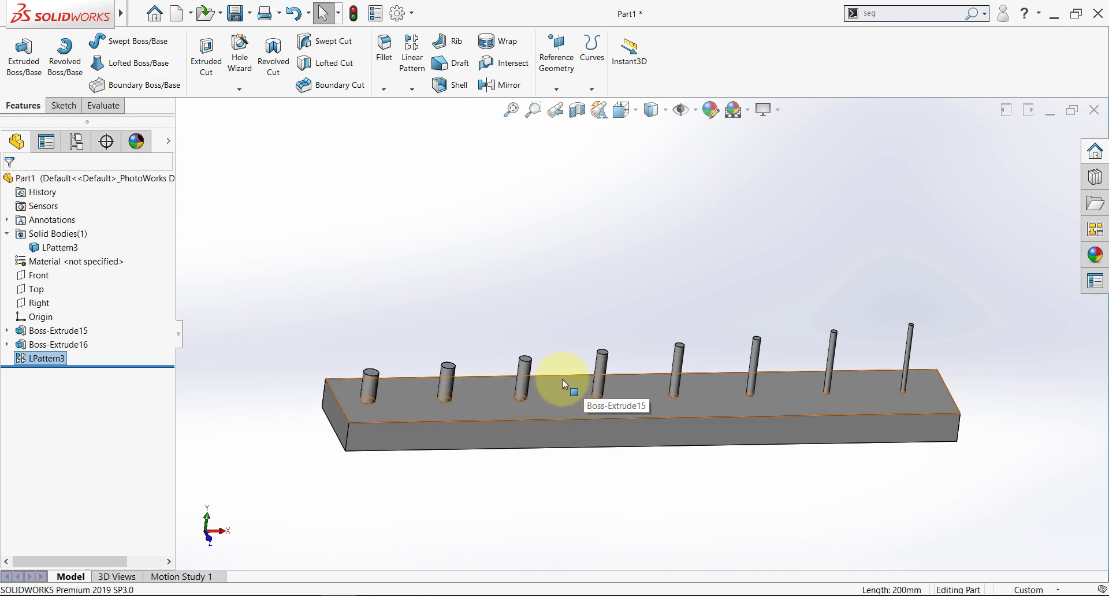
middle_click_drag(528, 342, 484, 380)
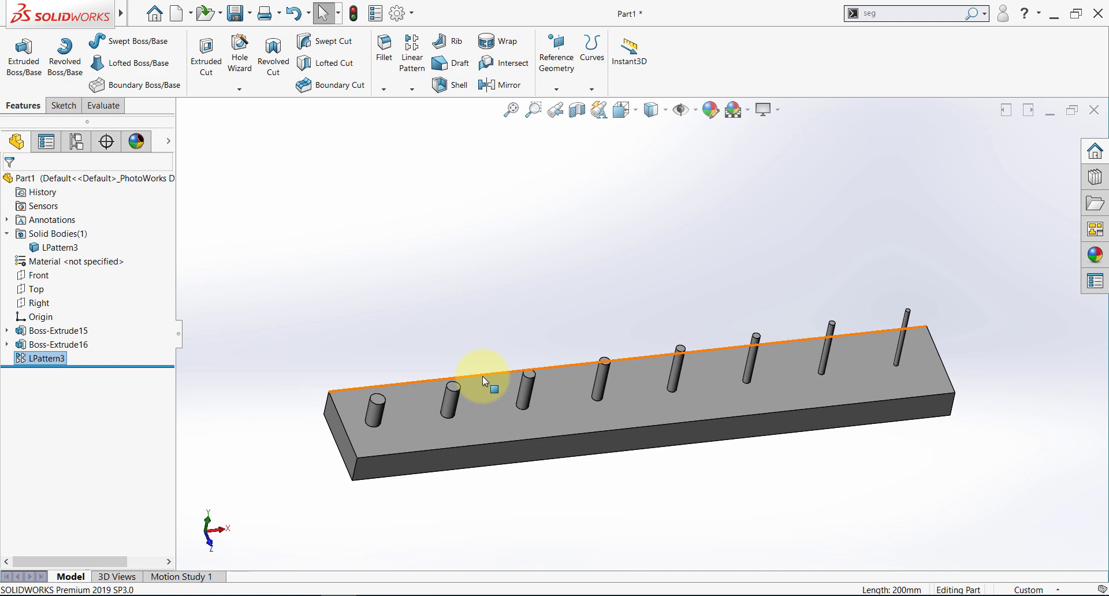
left_click(260, 314)
left_click(7, 330)
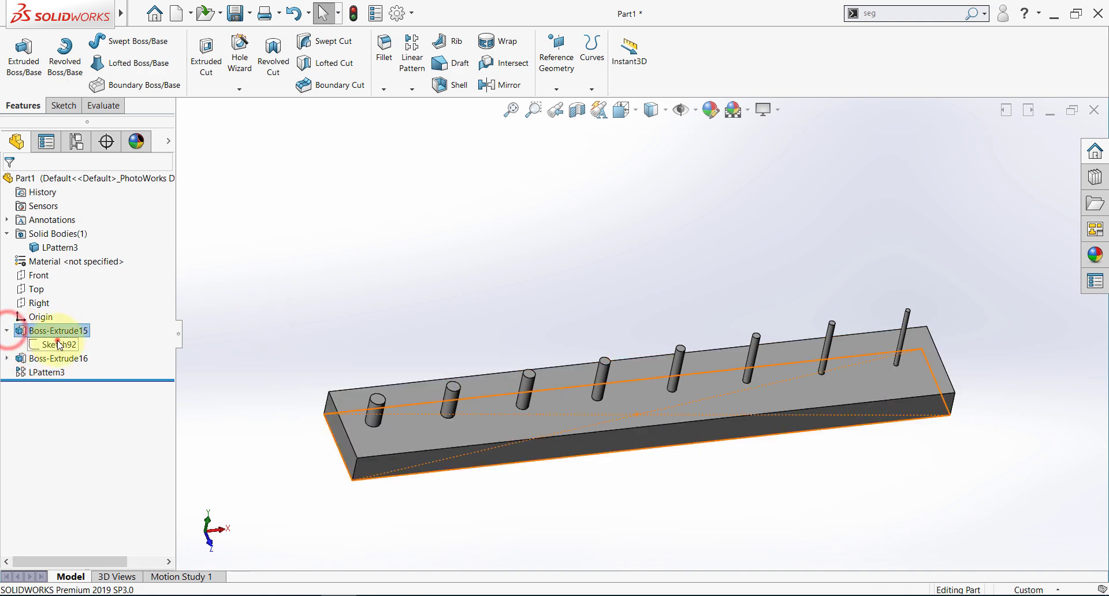
left_click(46, 343)
left_click(73, 308)
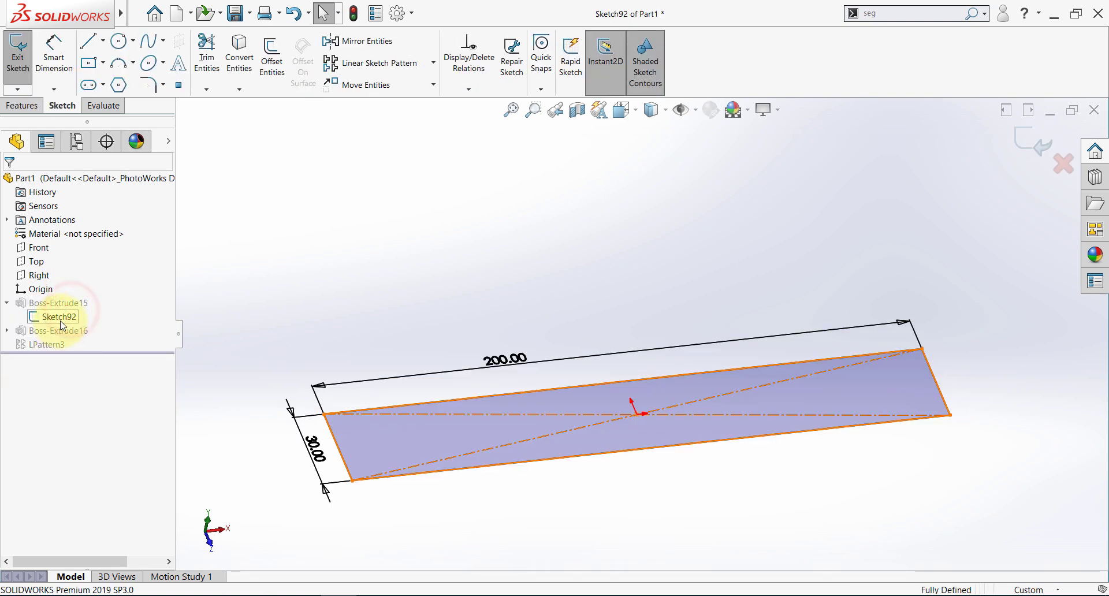
left_click(60, 317)
left_click(84, 305)
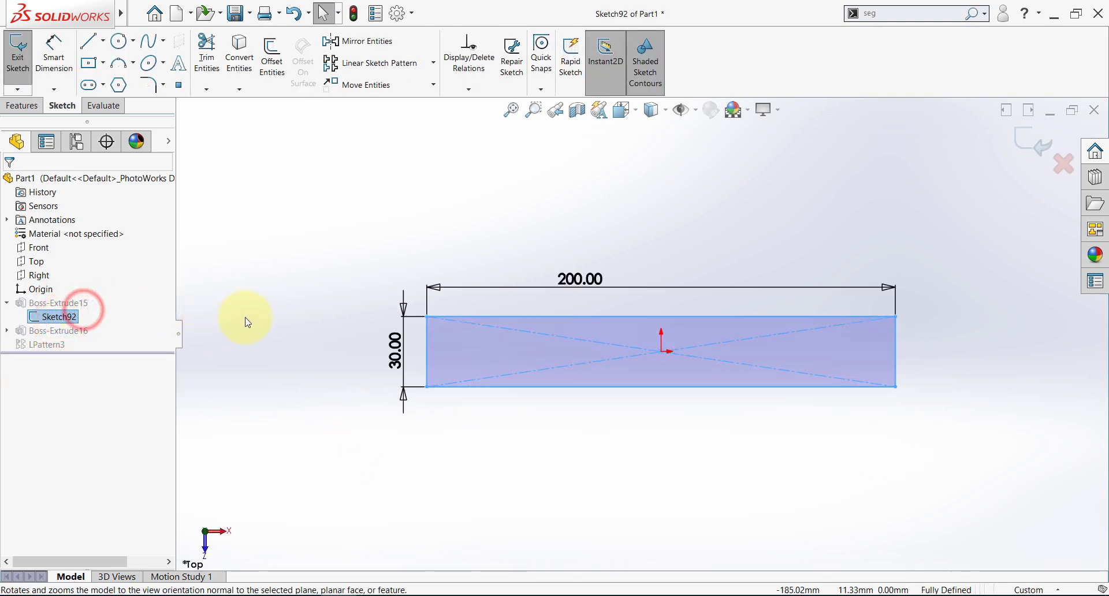
double_click(393, 351)
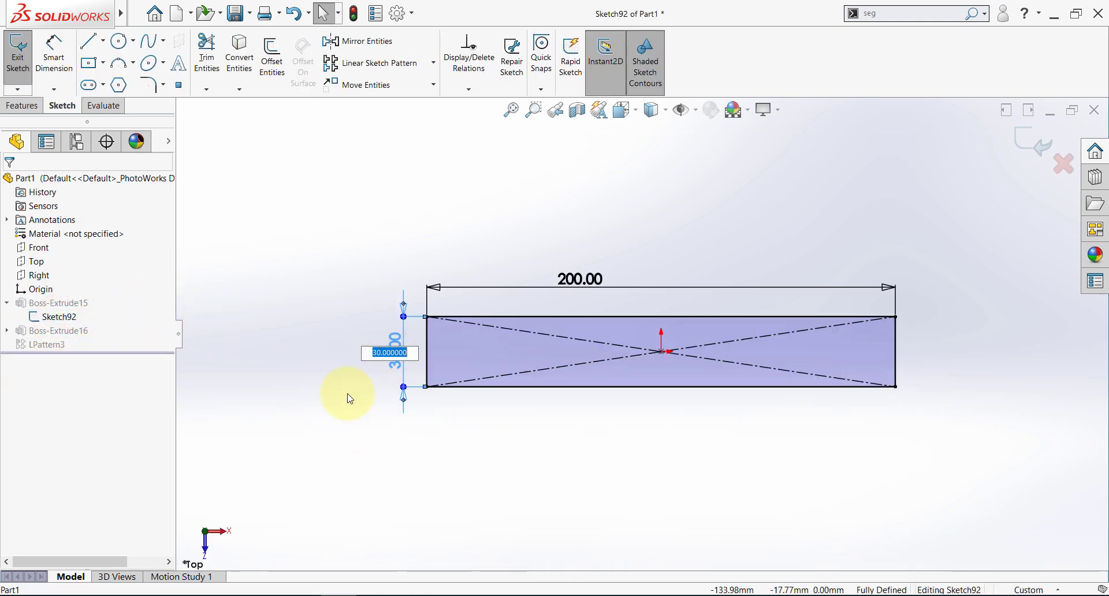
key("Return")
key("f")
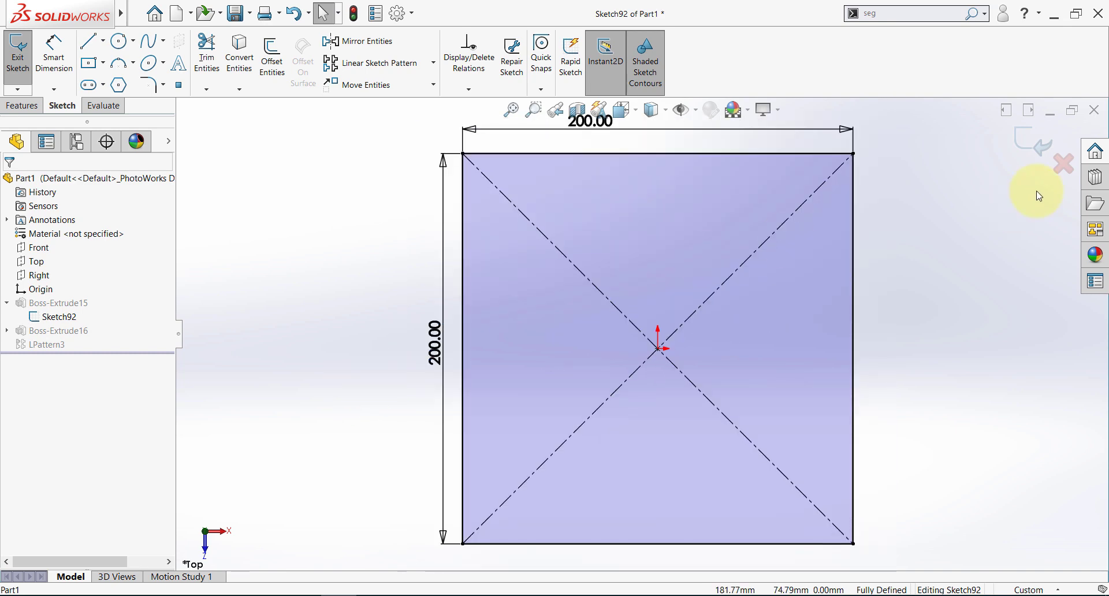
left_click(1040, 146)
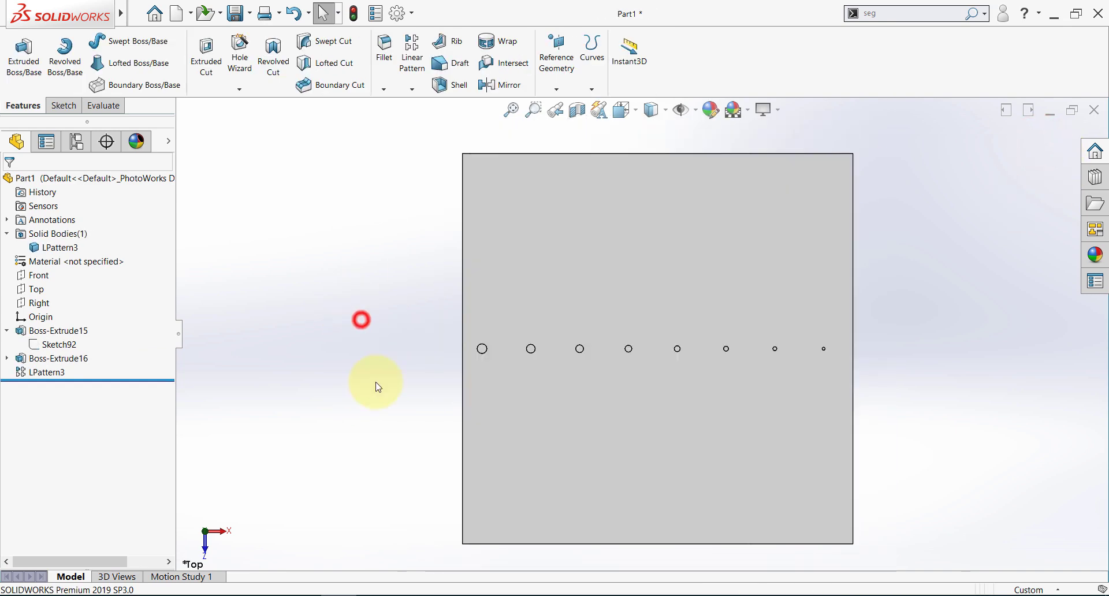
Open the pin's sketch for editing and delete the horizontal relation between the circle's centre and the origin
middle_click_drag(376, 386, 460, 304)
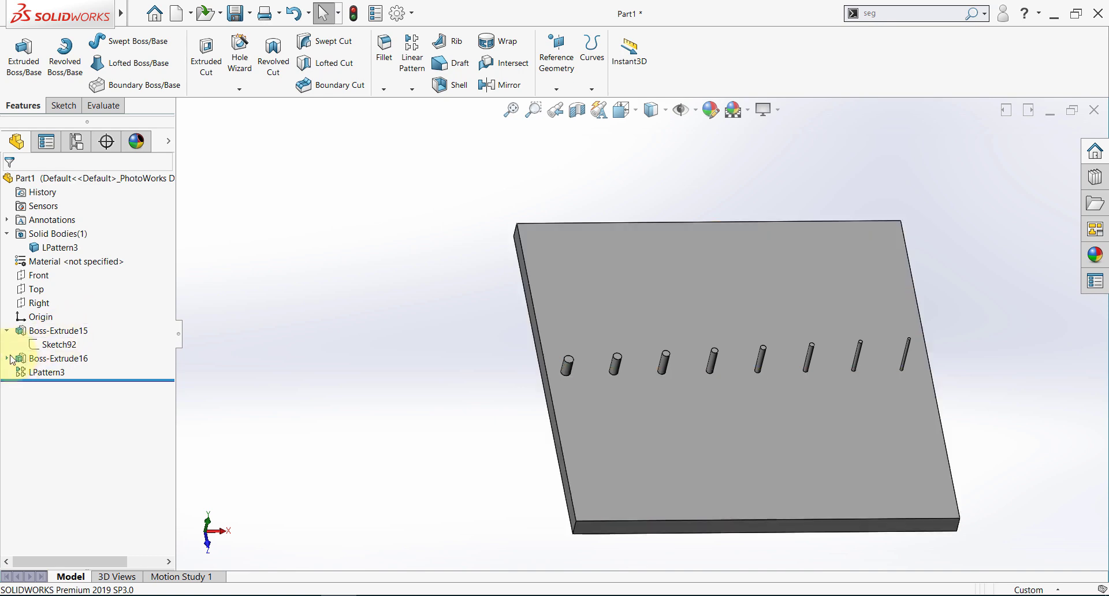
left_click(8, 358)
left_click(46, 372)
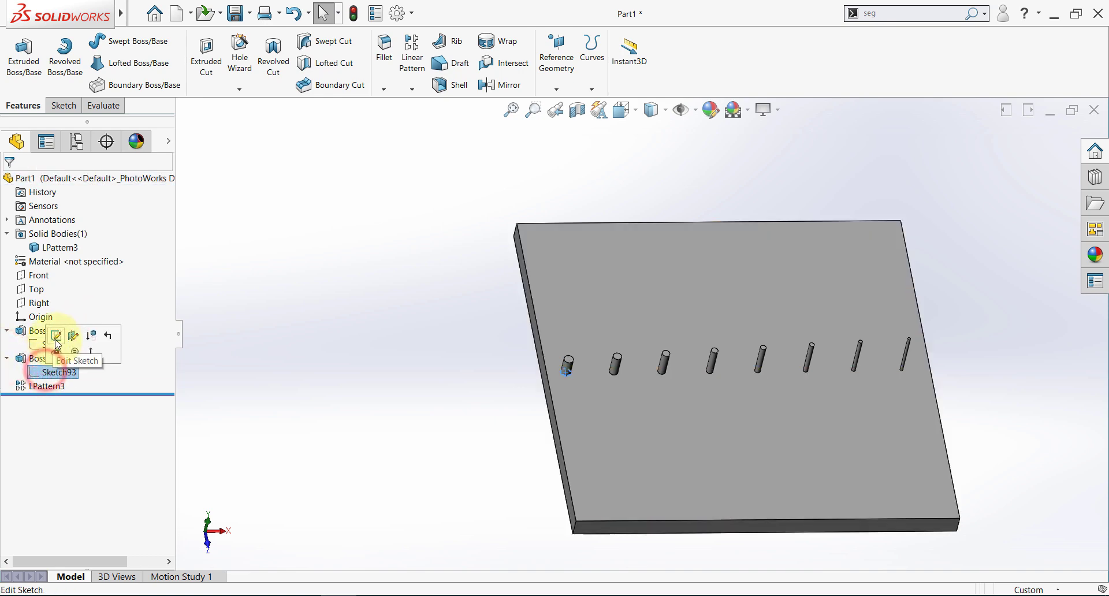
left_click(60, 336)
left_click(55, 372)
left_click(74, 355)
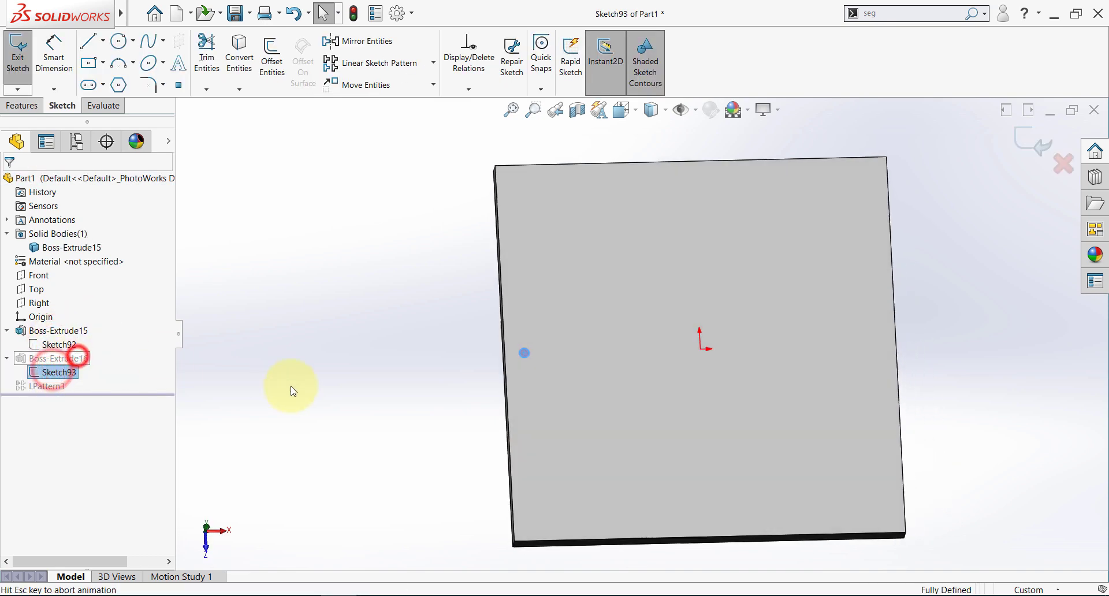
left_click(288, 389)
scroll(635, 326, "down", 3)
left_click(372, 341)
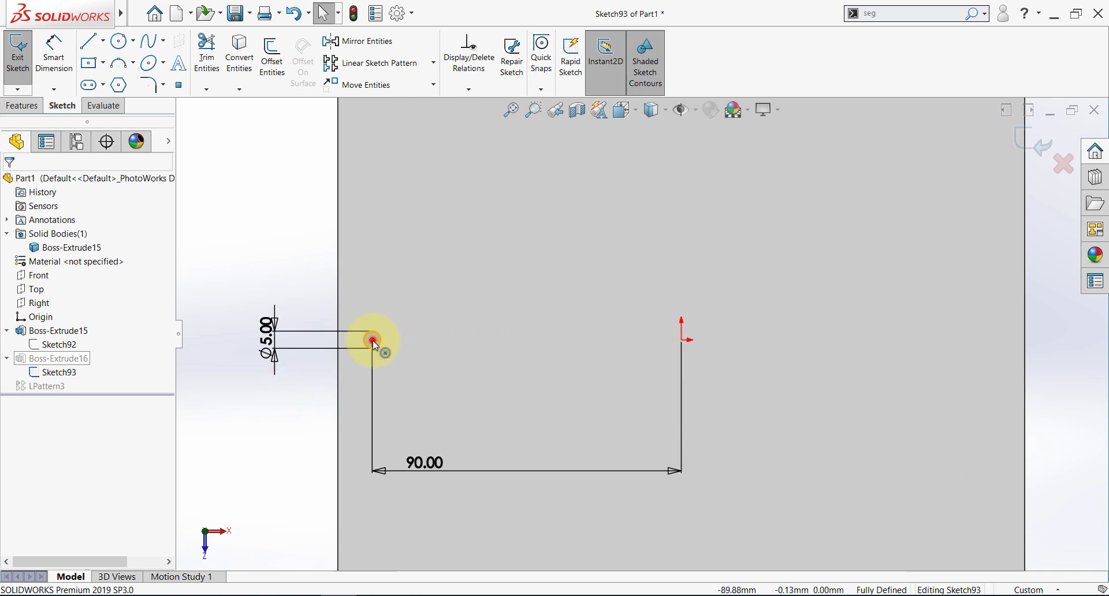
left_click(382, 341)
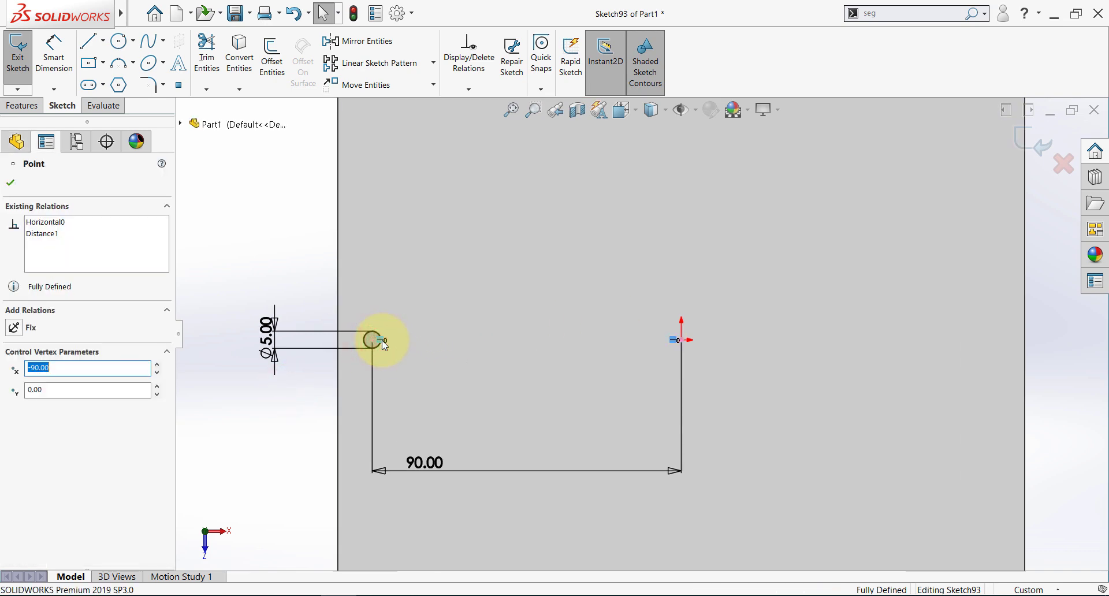
scroll(532, 347, "up", 1)
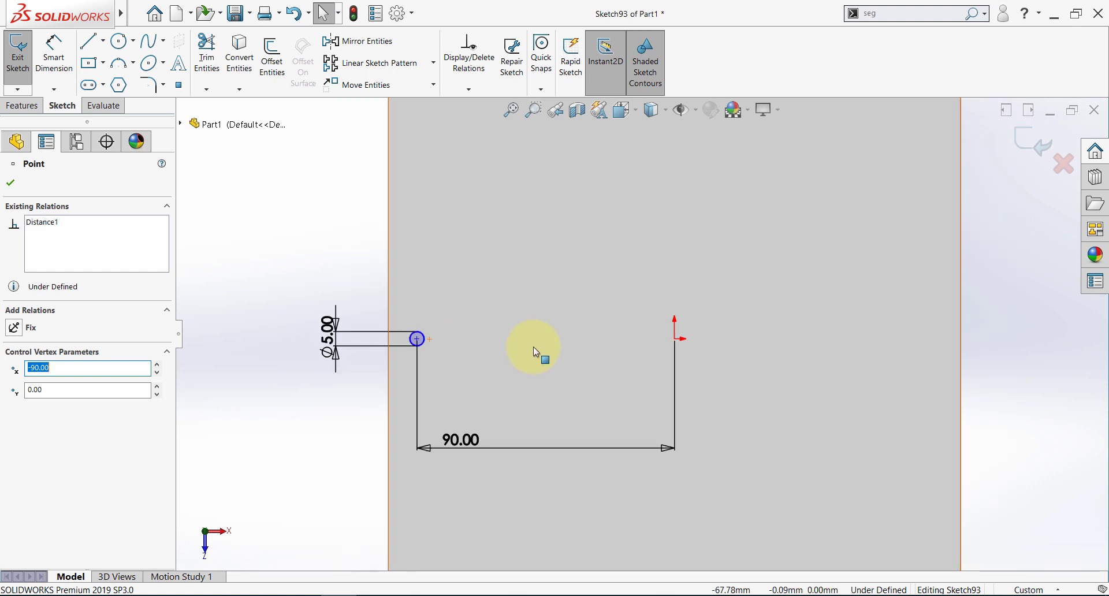
Move the circle to about 74 mm left of and 51 mm below the origin, and delete its 90 mm distance dimension
mouse_move(415, 341)
left_mouse_down()
mouse_move(399, 487)
mouse_move(425, 509)
left_mouse_up()
scroll(418, 438, "up", 4)
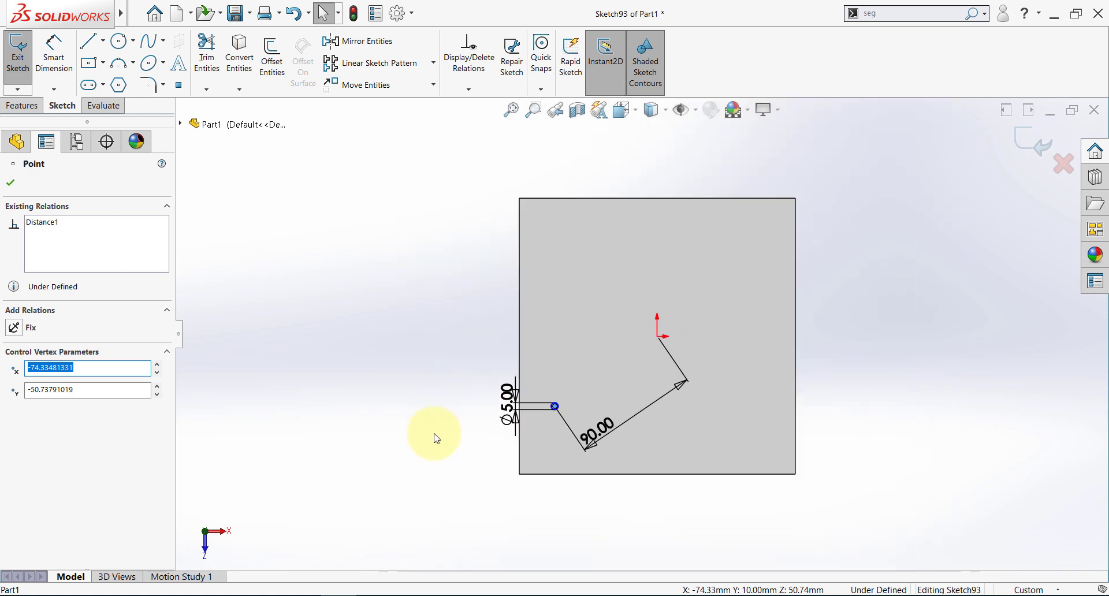
scroll(609, 501, "down", 2)
left_click(609, 493)
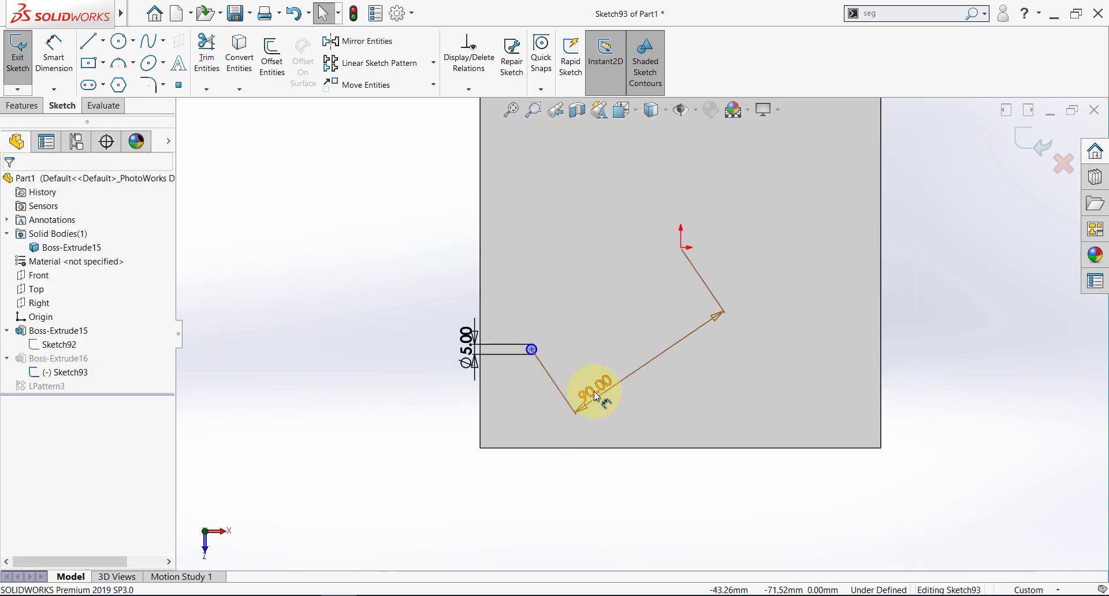
left_click(710, 318)
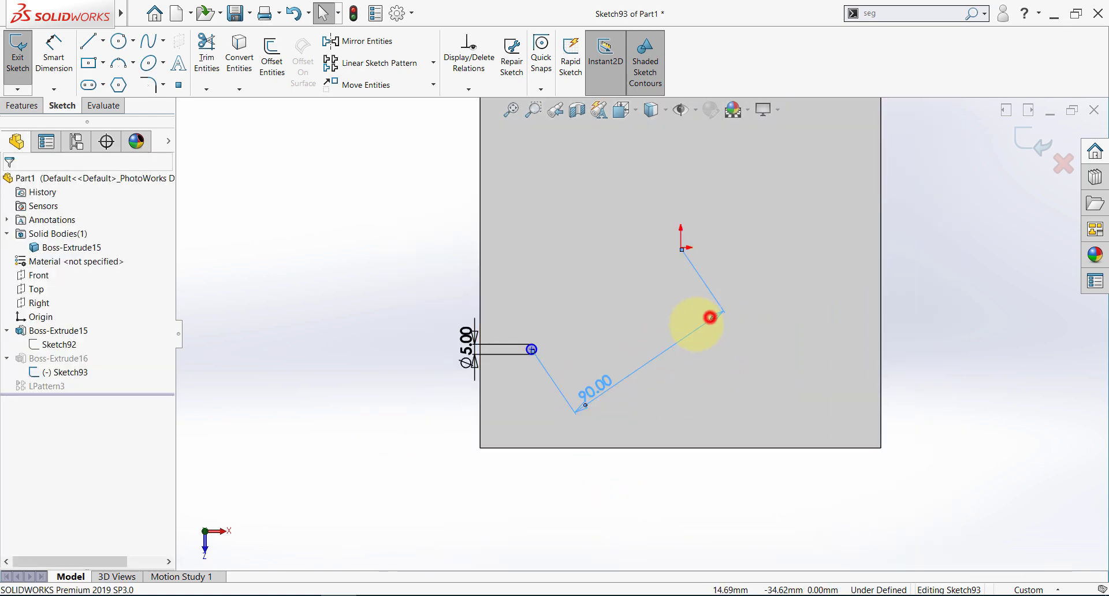
key("Delete")
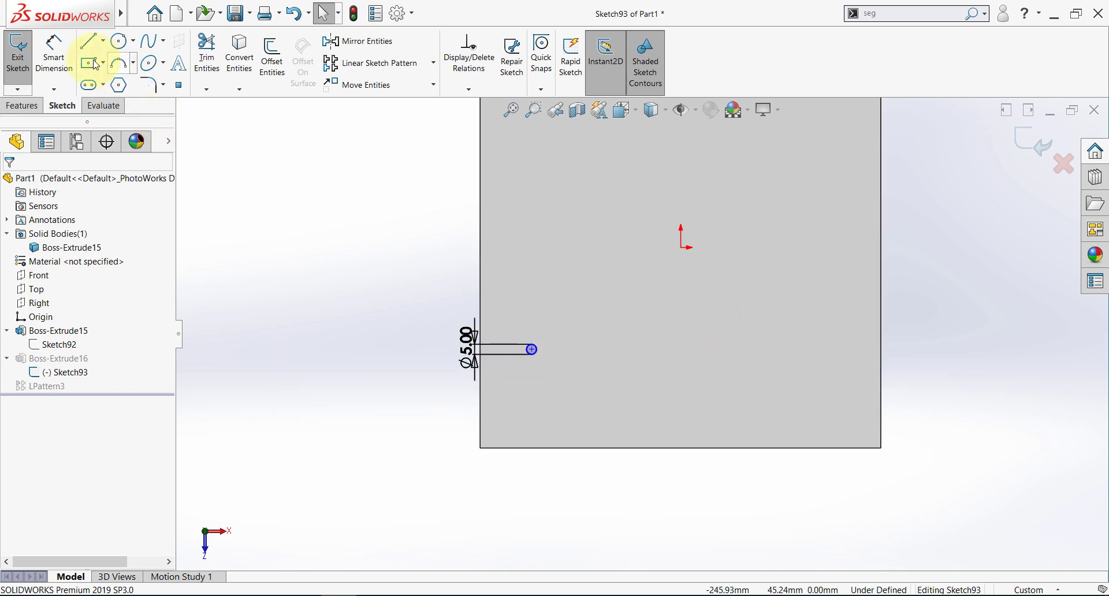
Dimension the circle's centre 20 mm from the plate's lower edge
left_click(53, 51)
left_click(531, 349)
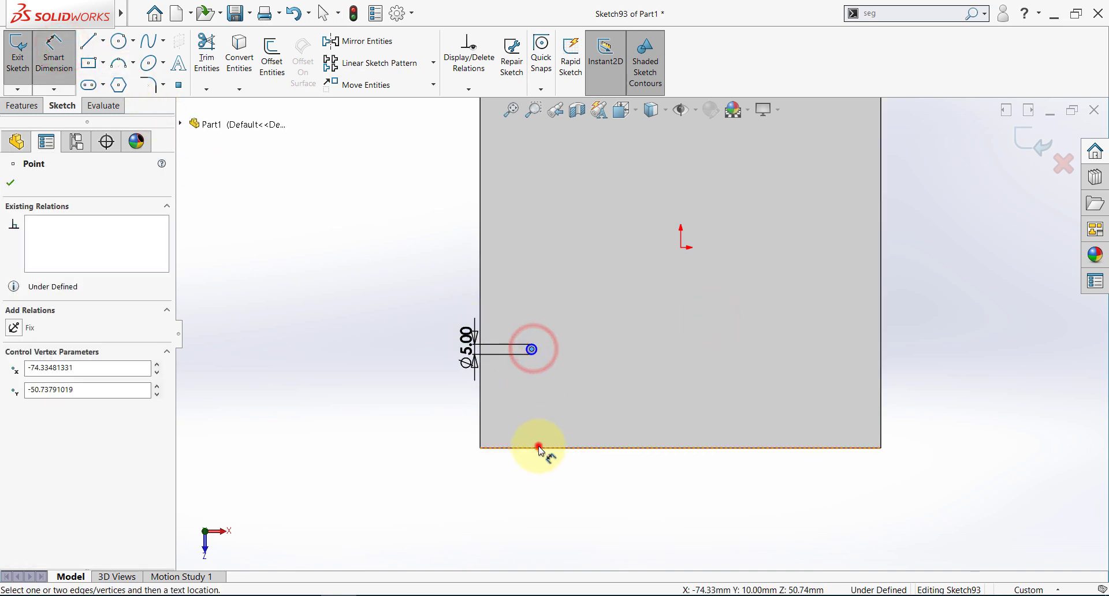
left_click(539, 448)
left_click(321, 401)
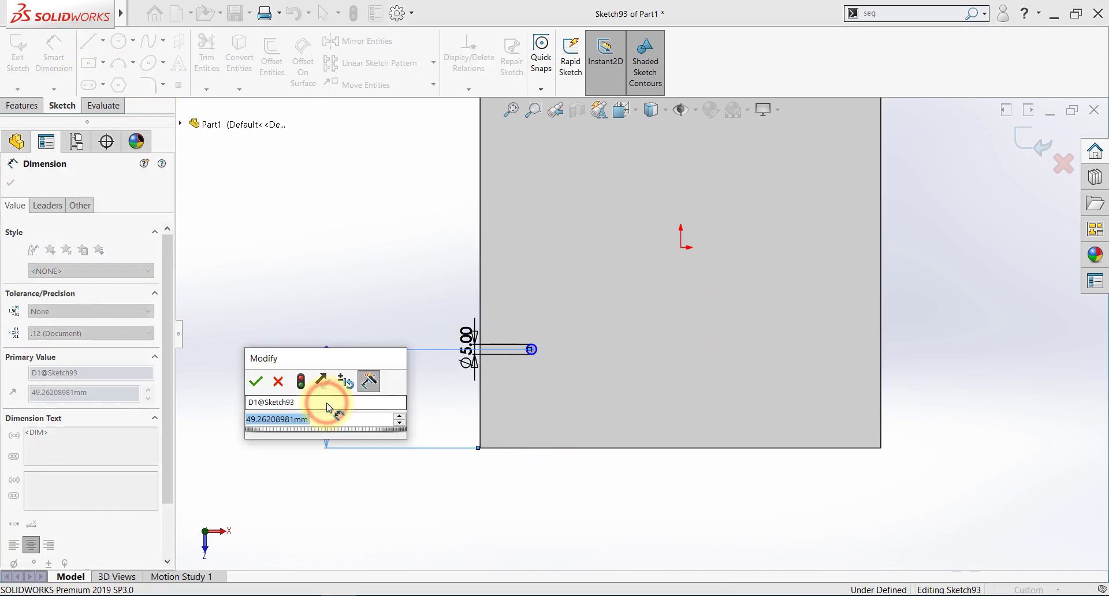
type("20")
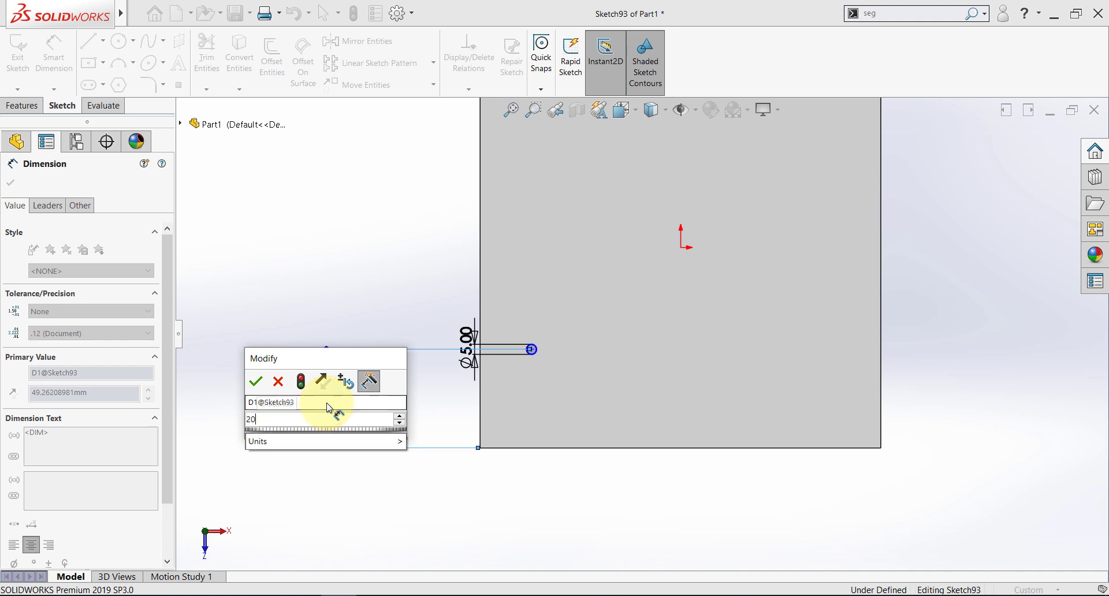
key("Return")
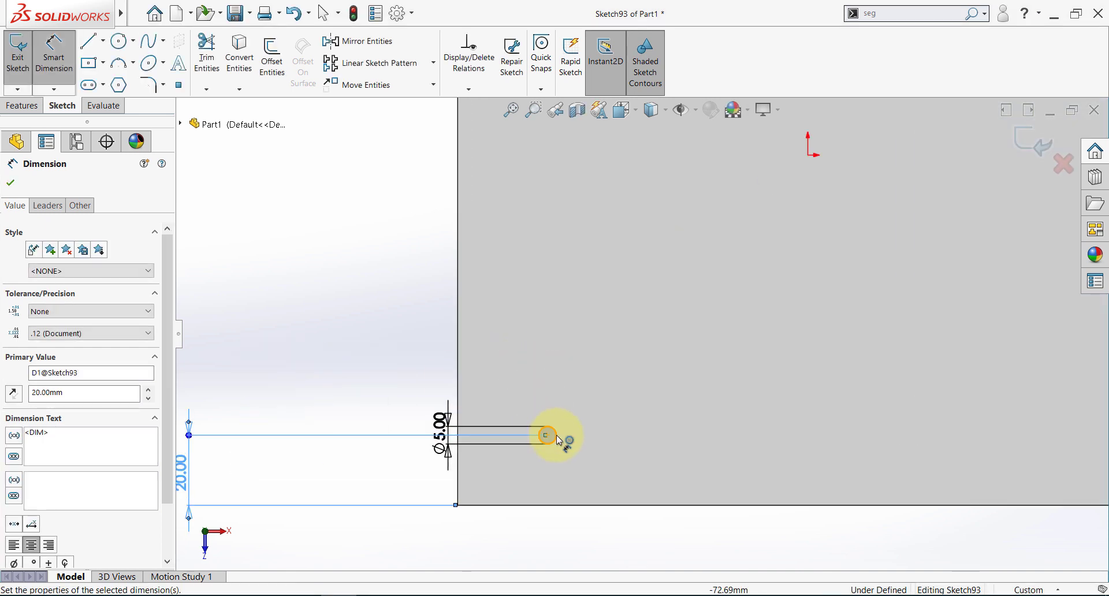
Dimension the circle's centre 20 mm from the plate's left edge, and exit the sketch
left_click(456, 350)
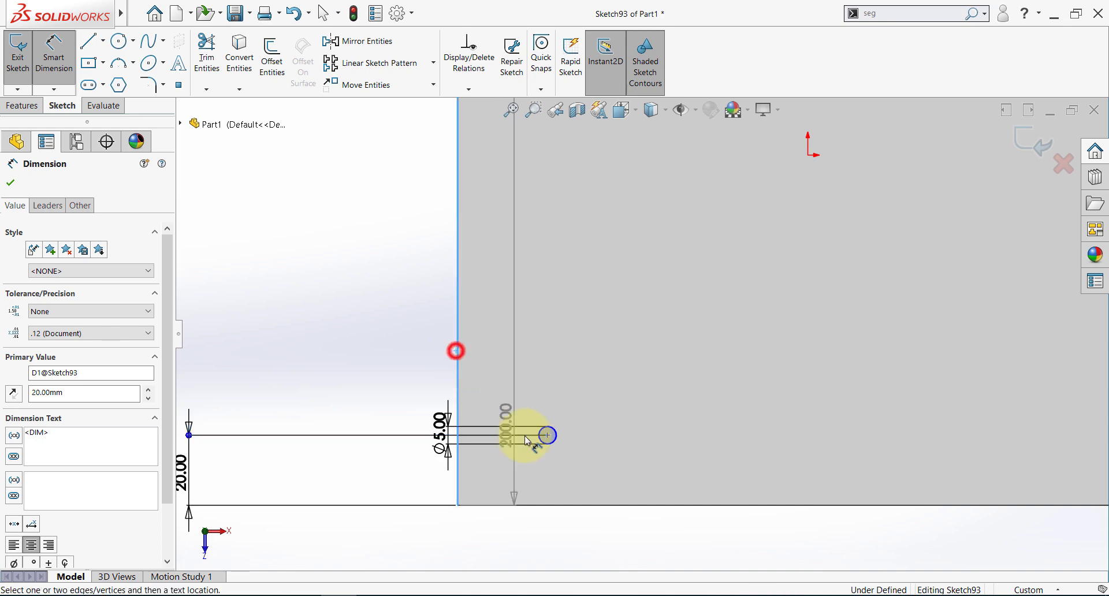
left_click(547, 436)
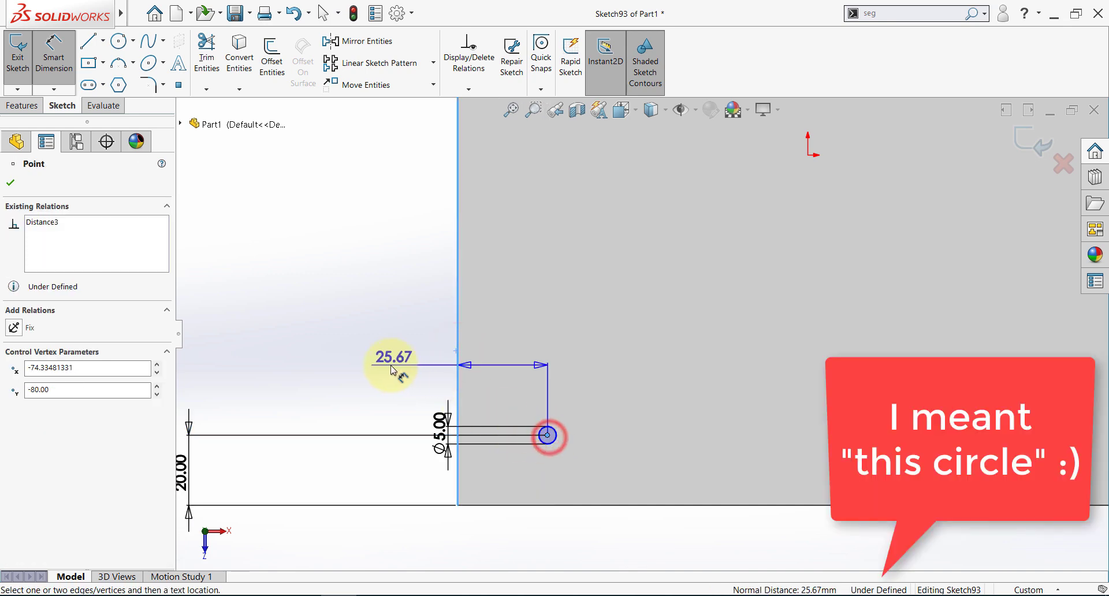
left_click(378, 367)
type("20")
key("Return")
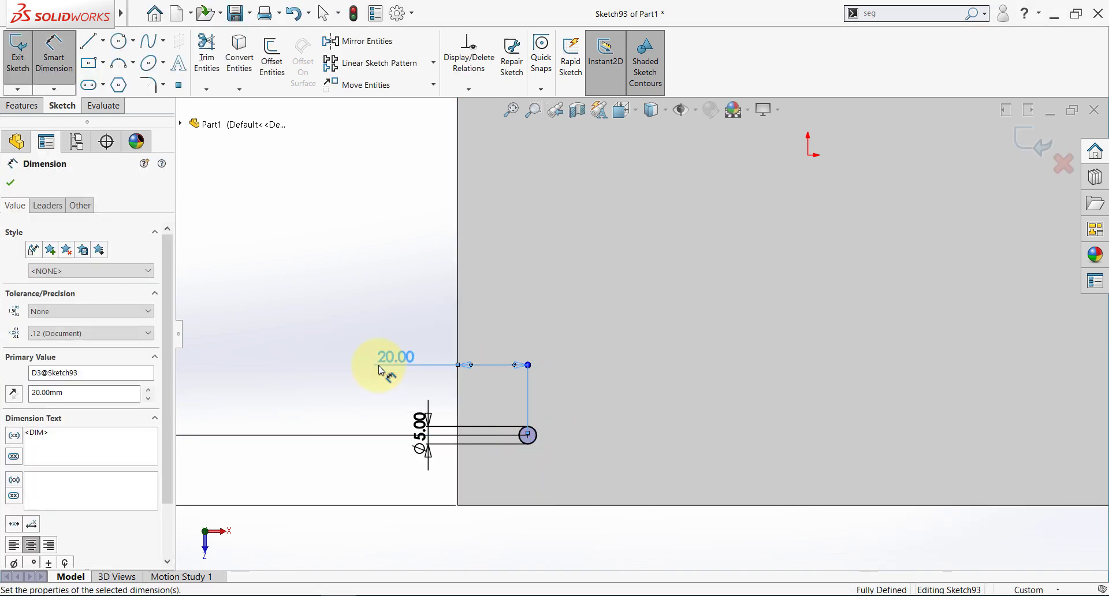
left_click(327, 247)
scroll(524, 317, "up", 5)
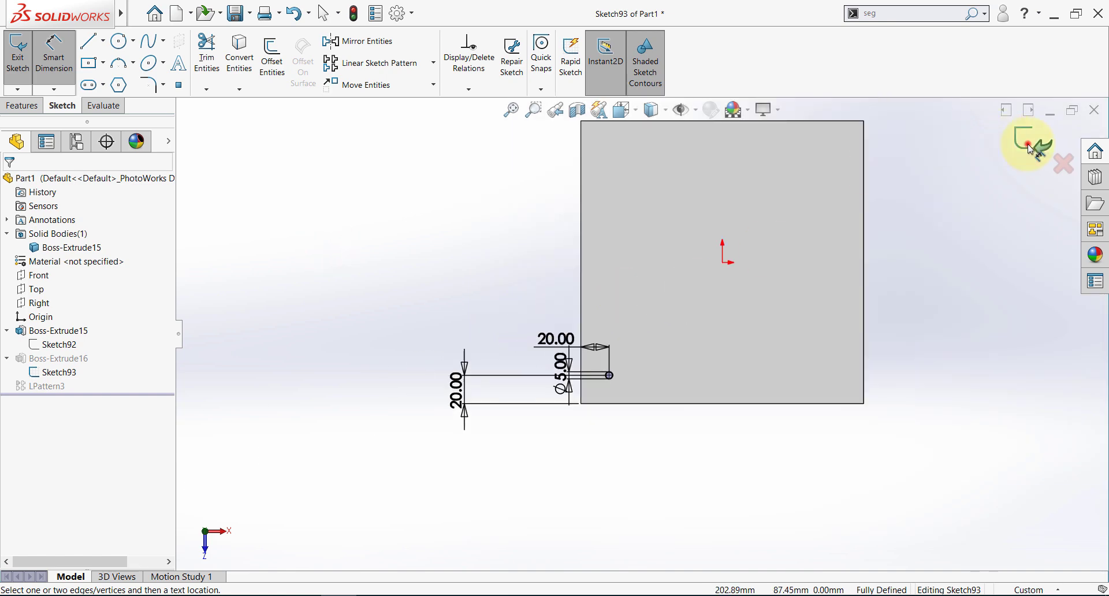
left_click(1030, 149)
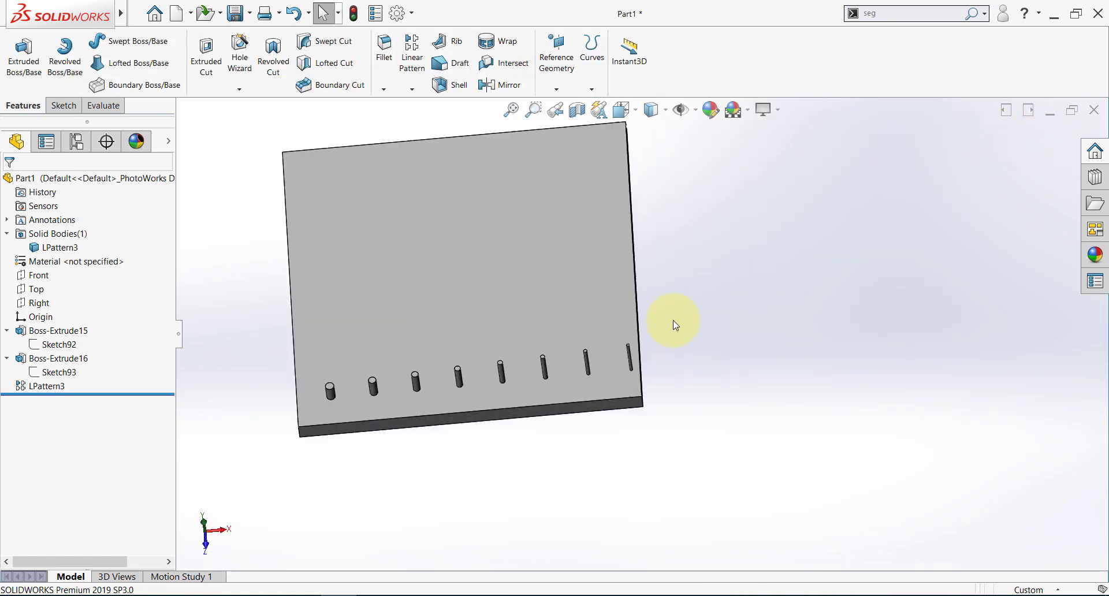
Open the linear pattern of pins for editing and use the plate's left edge as its second direction
scroll(673, 320, "up", 3)
left_click(57, 386)
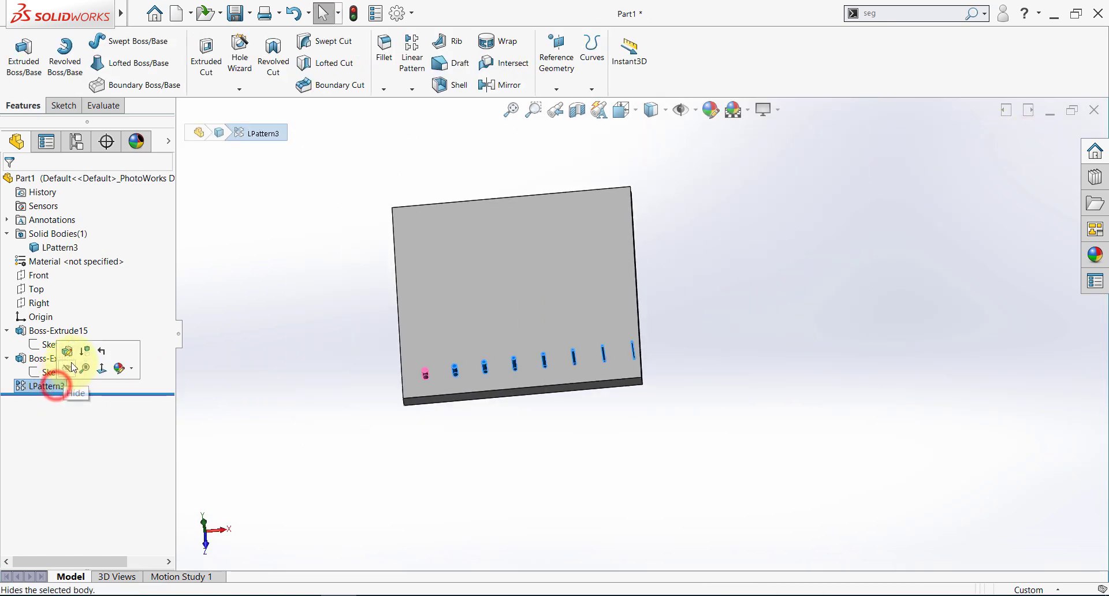
left_click(69, 354)
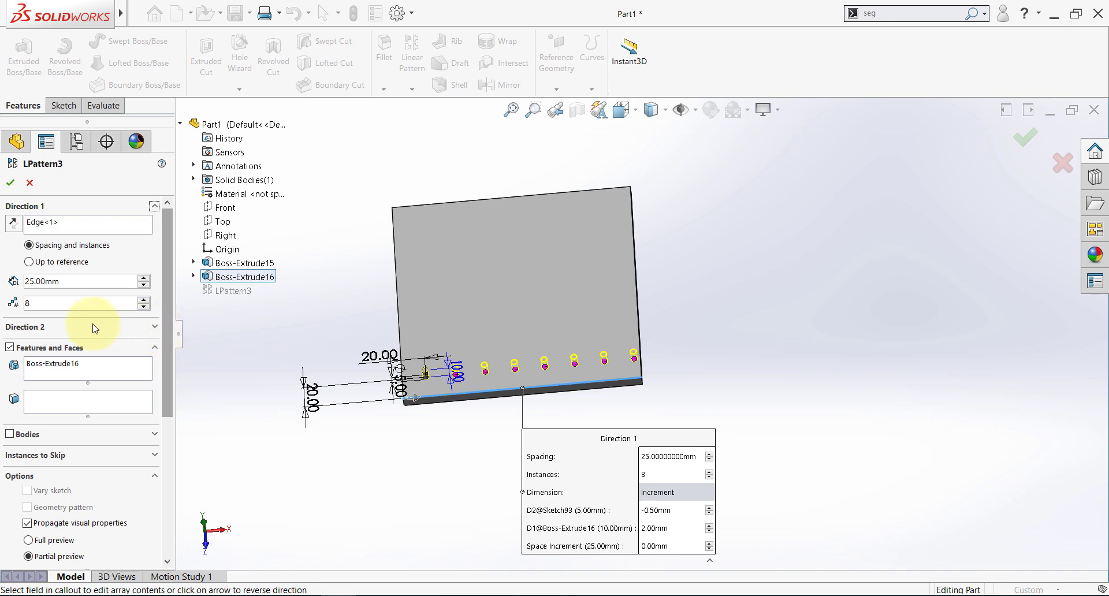
left_click(75, 332)
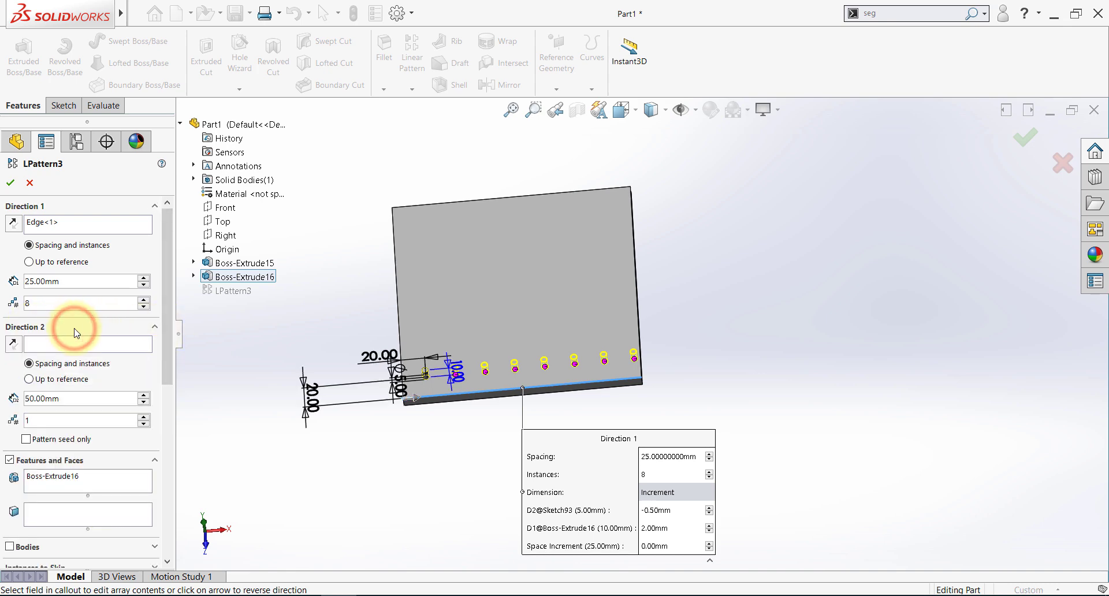
left_click(71, 345)
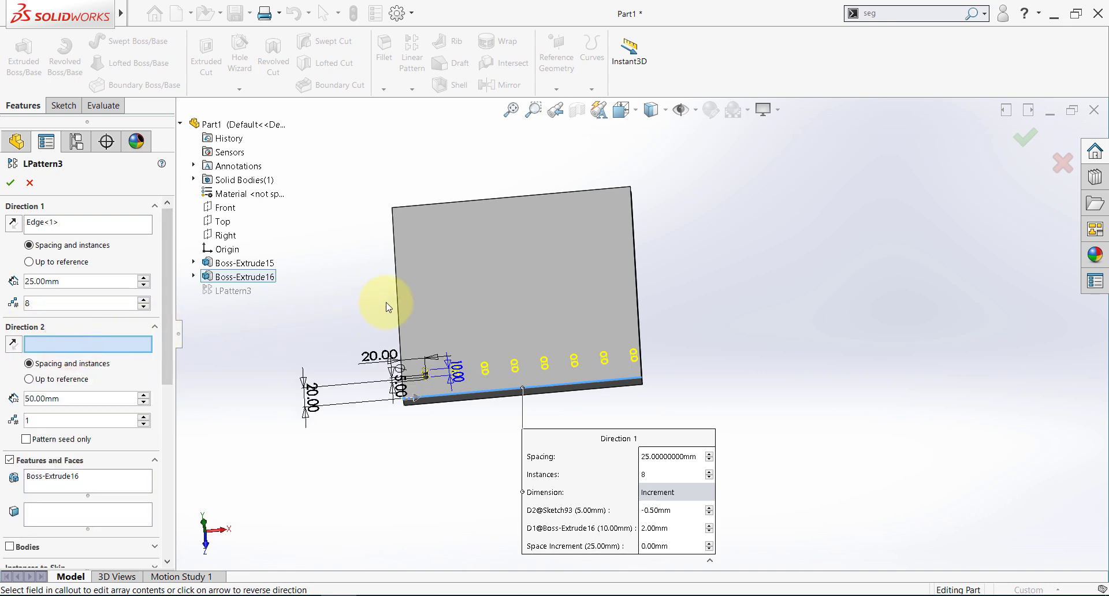
middle_click_drag(320, 321, 409, 272)
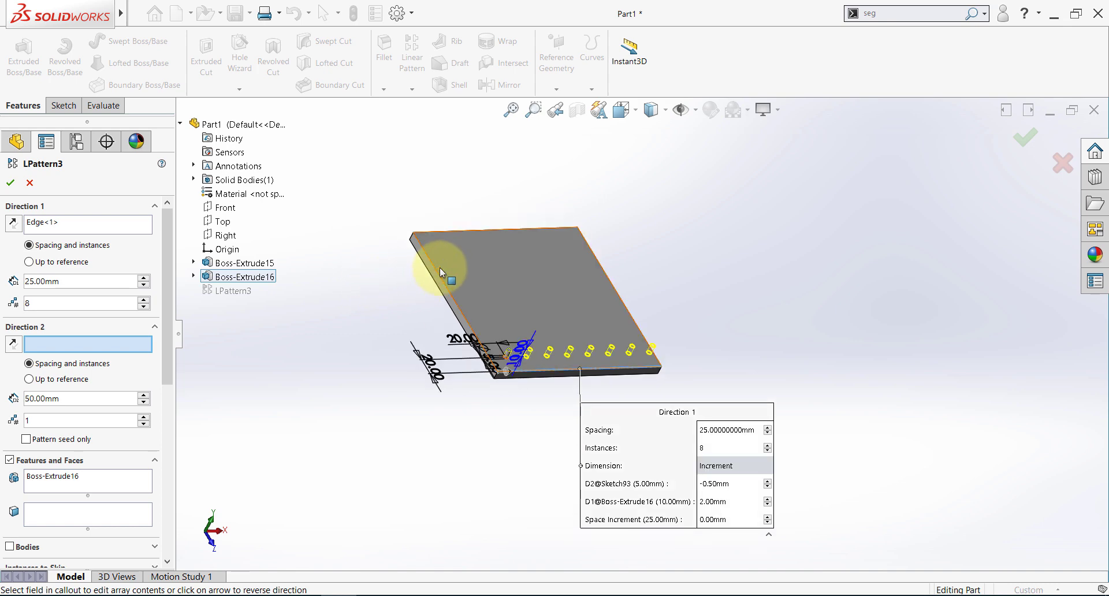
left_click(436, 270)
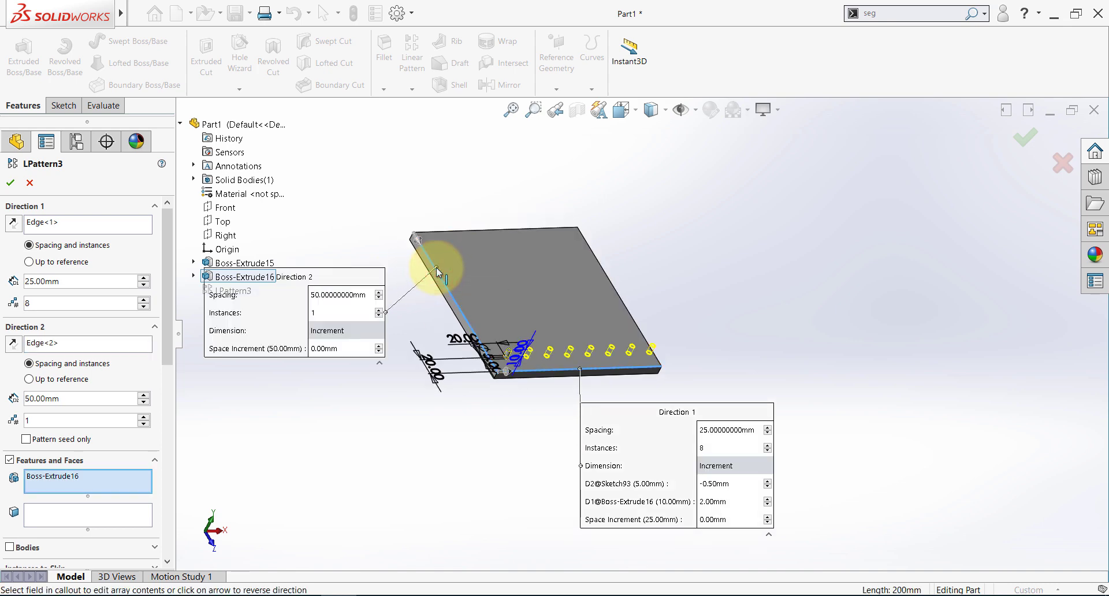
Set the second direction's spacing to 30 mm with 5 instances, and reverse it so the rows run across the plate
left_click(83, 403)
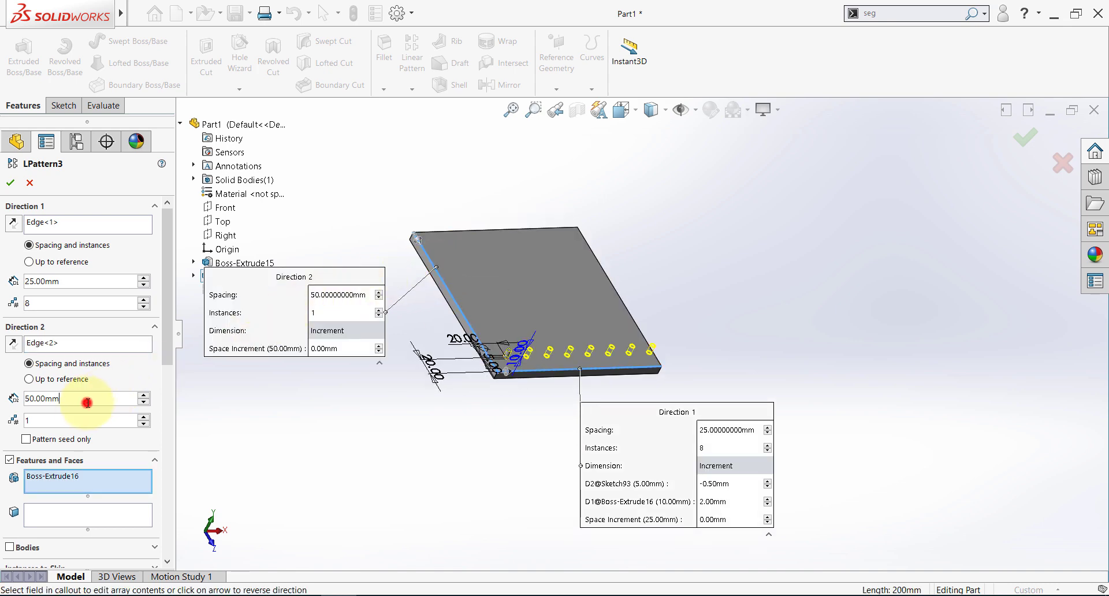
type("30")
key("Return")
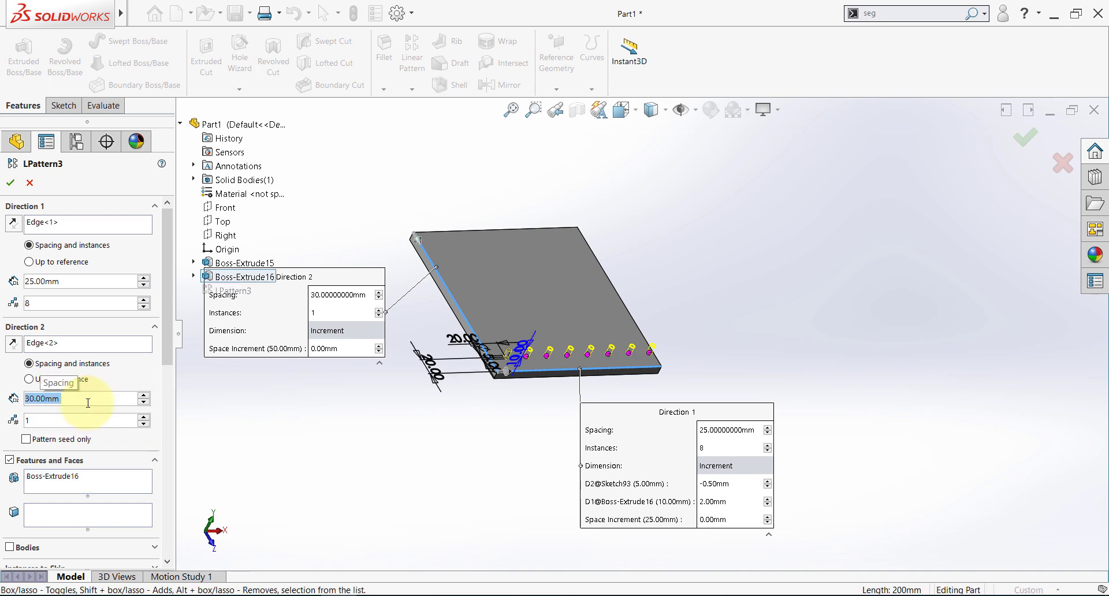
left_click(143, 418)
left_click(143, 417)
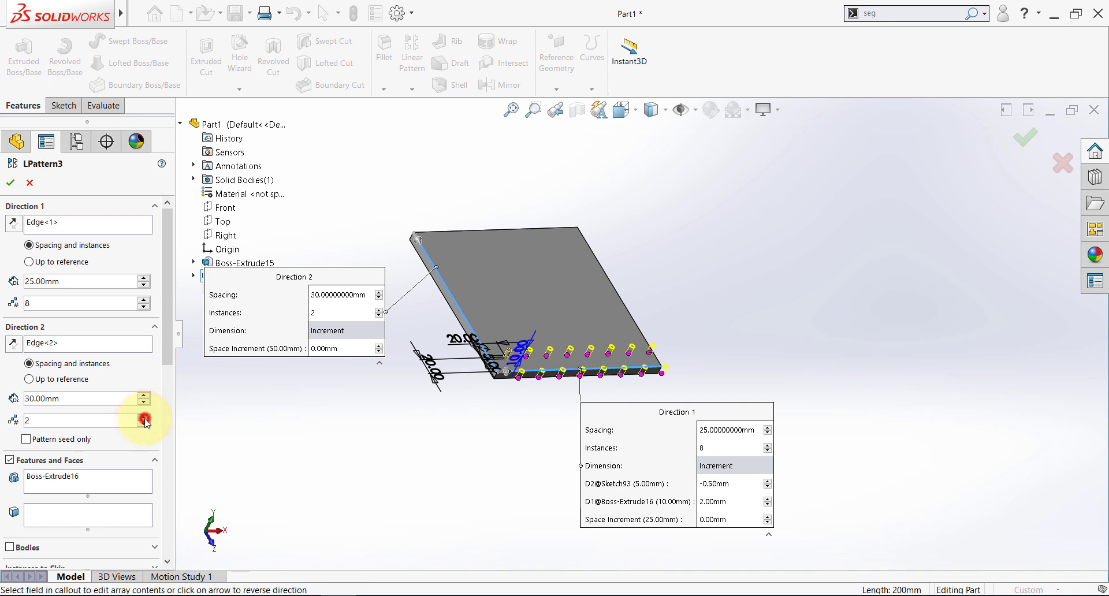
left_click(144, 418)
left_click(143, 417)
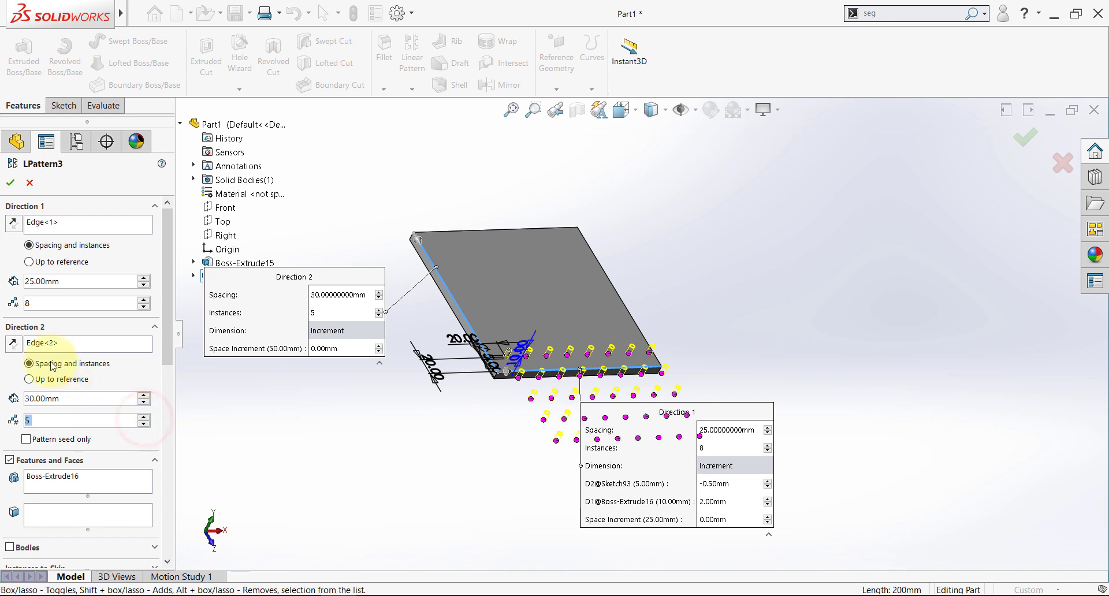
left_click(13, 343)
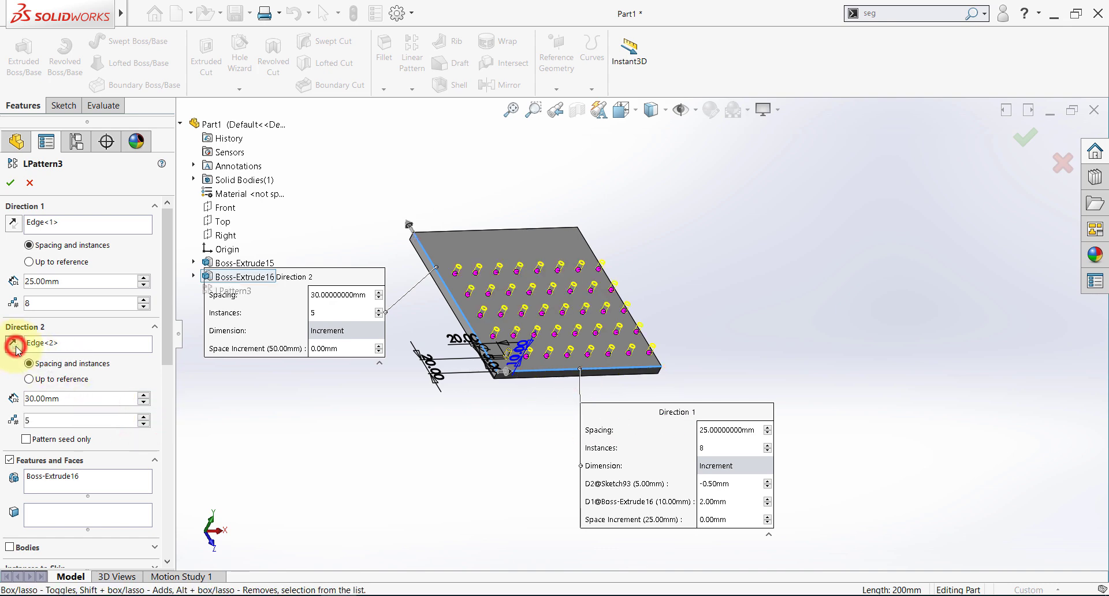
Increase the second direction to 6 instances and accept the pattern
left_click(144, 417)
middle_click_drag(618, 268, 180, 420)
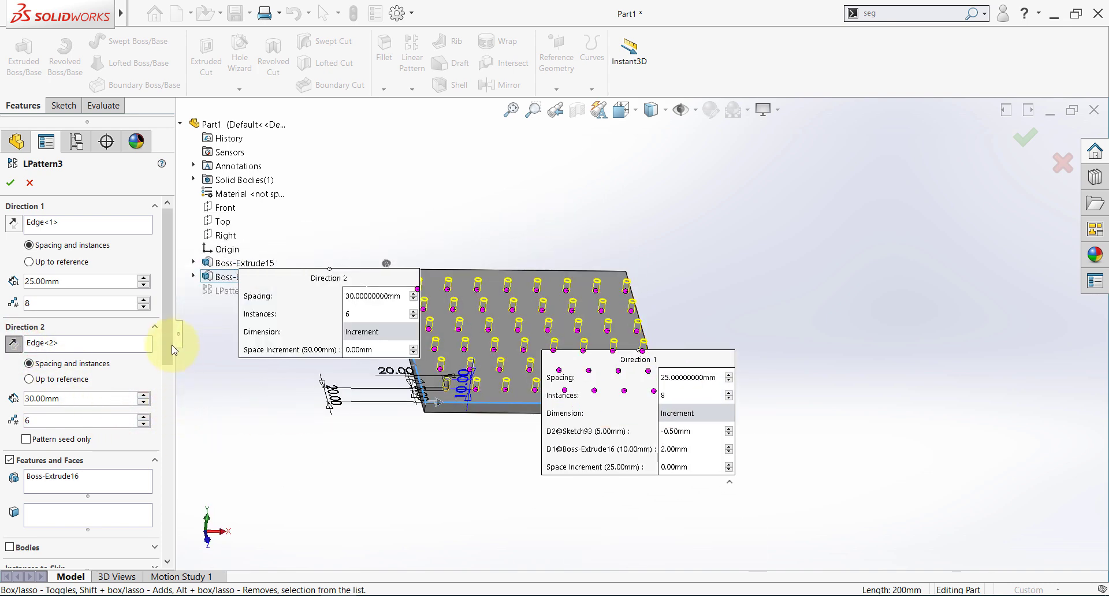
left_click_drag(174, 350, 154, 453)
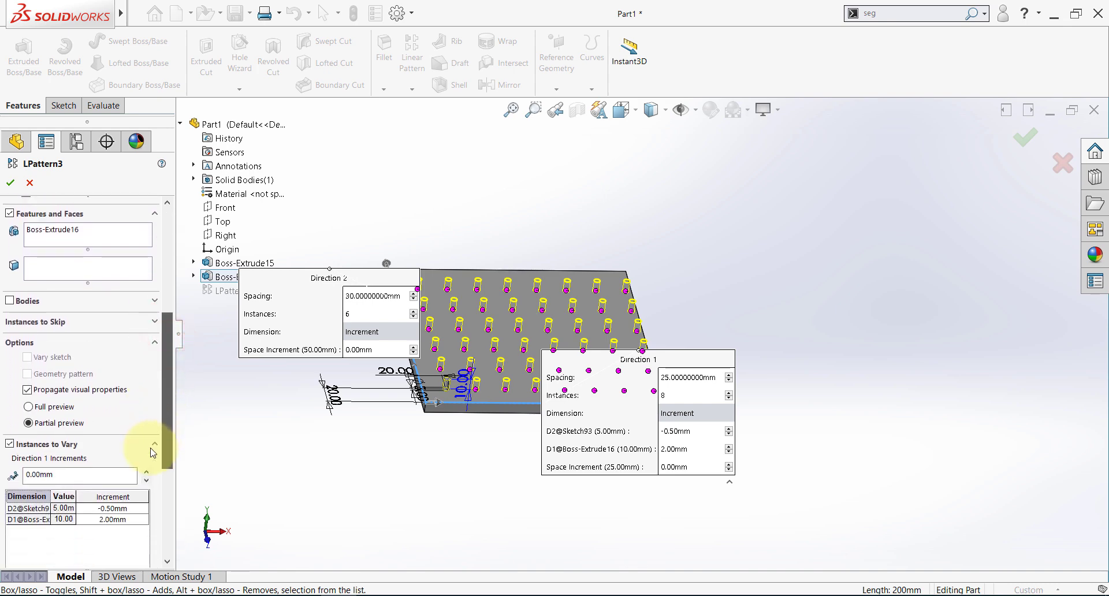
left_click(9, 182)
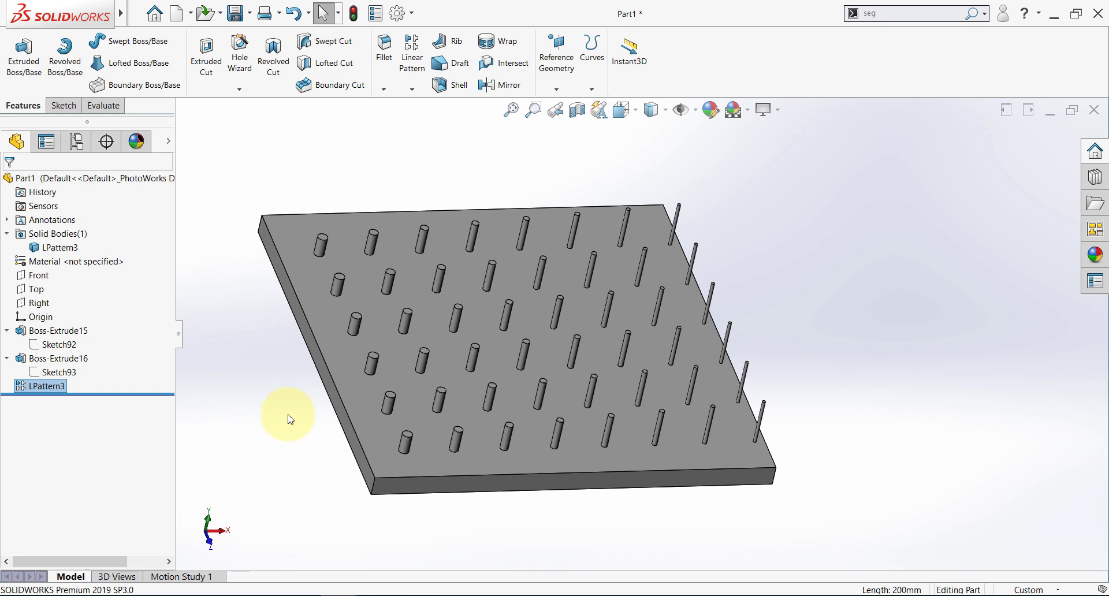
middle_click_drag(383, 247, 314, 405)
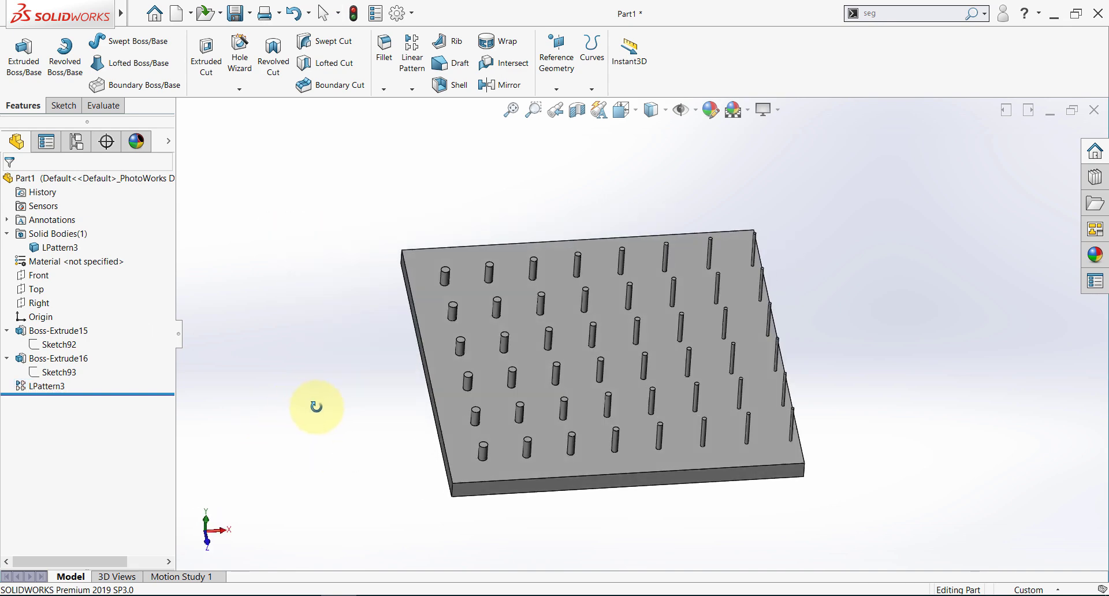
Reopen the linear pattern and add the pin's 10 mm height to the dimensions varied in Direction 2
left_click(44, 386)
left_click(38, 425)
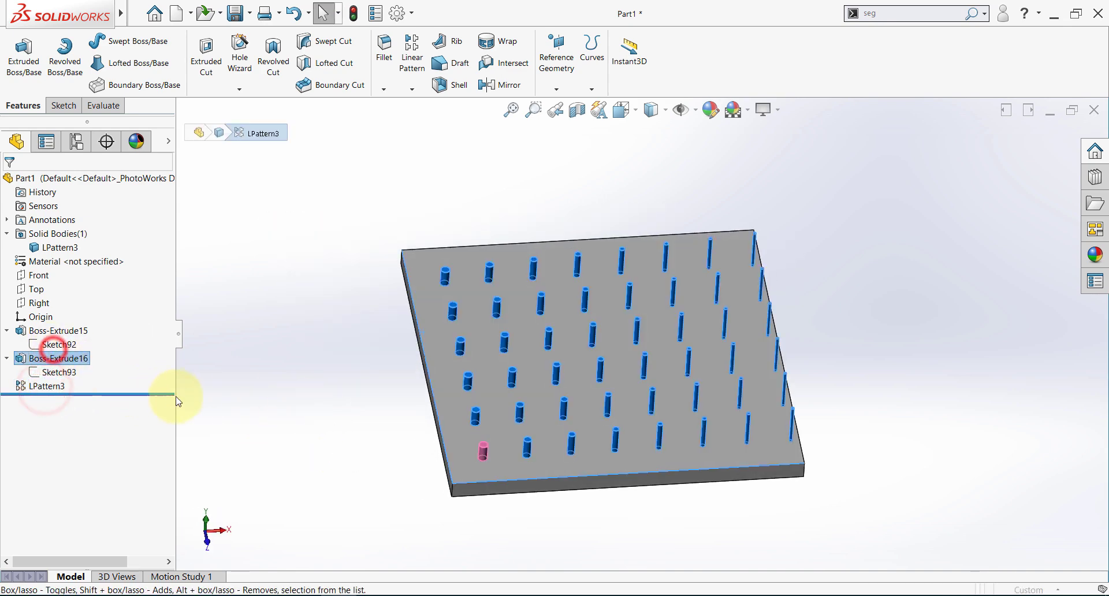
left_click_drag(170, 345, 148, 514)
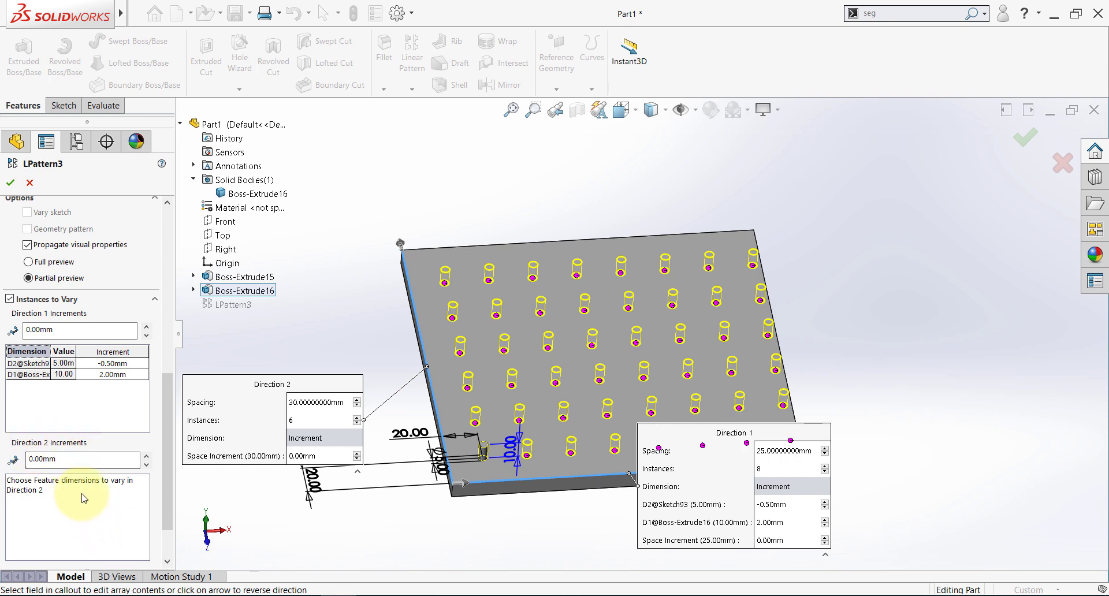
middle_click_drag(483, 465, 507, 403)
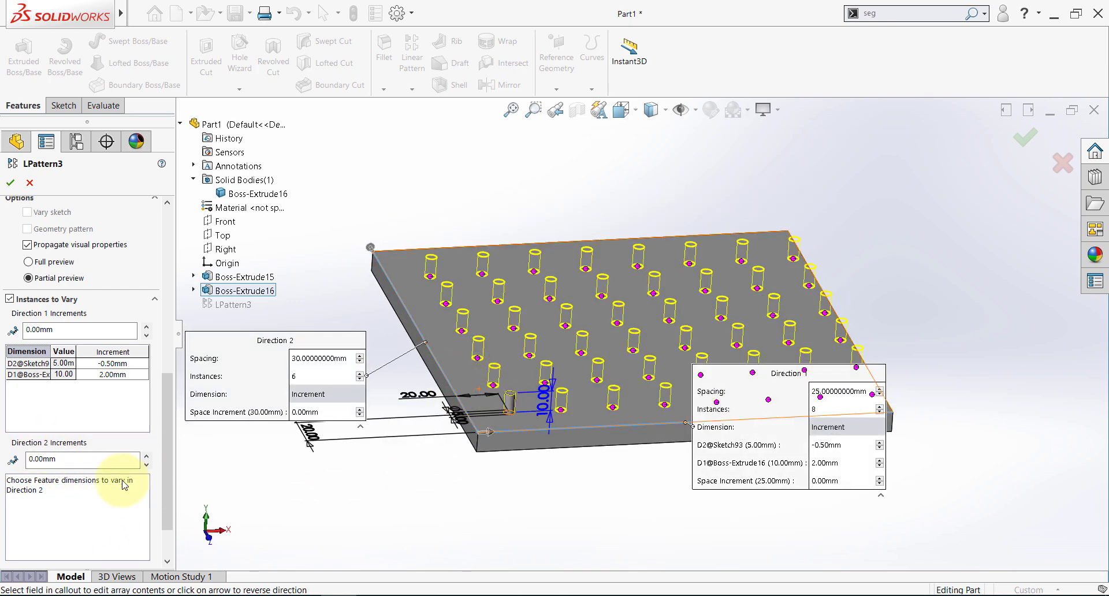
left_click(64, 502)
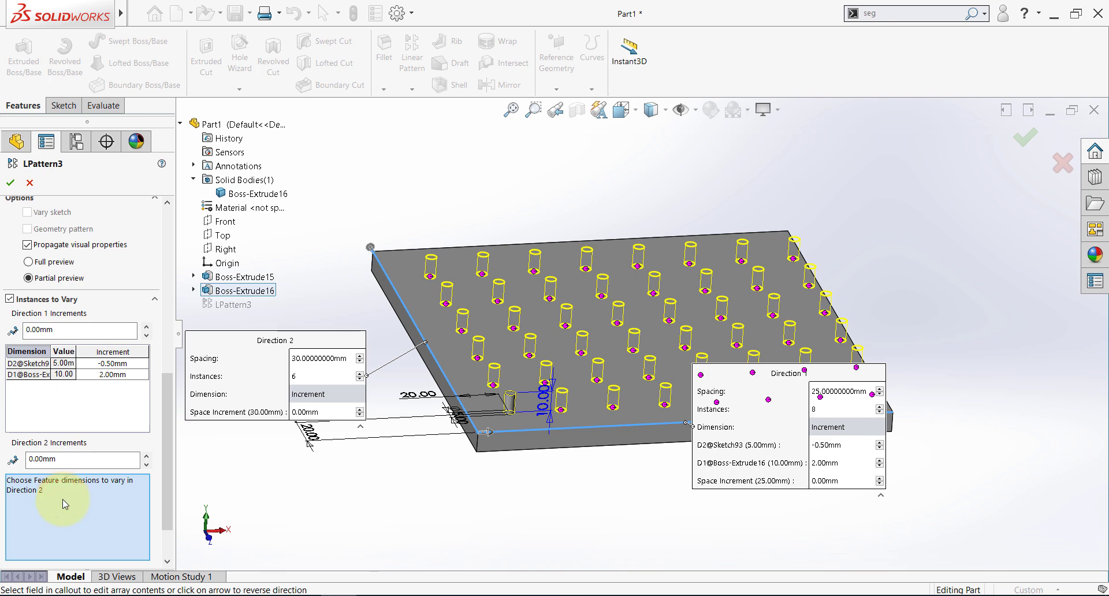
scroll(497, 390, "down", 4)
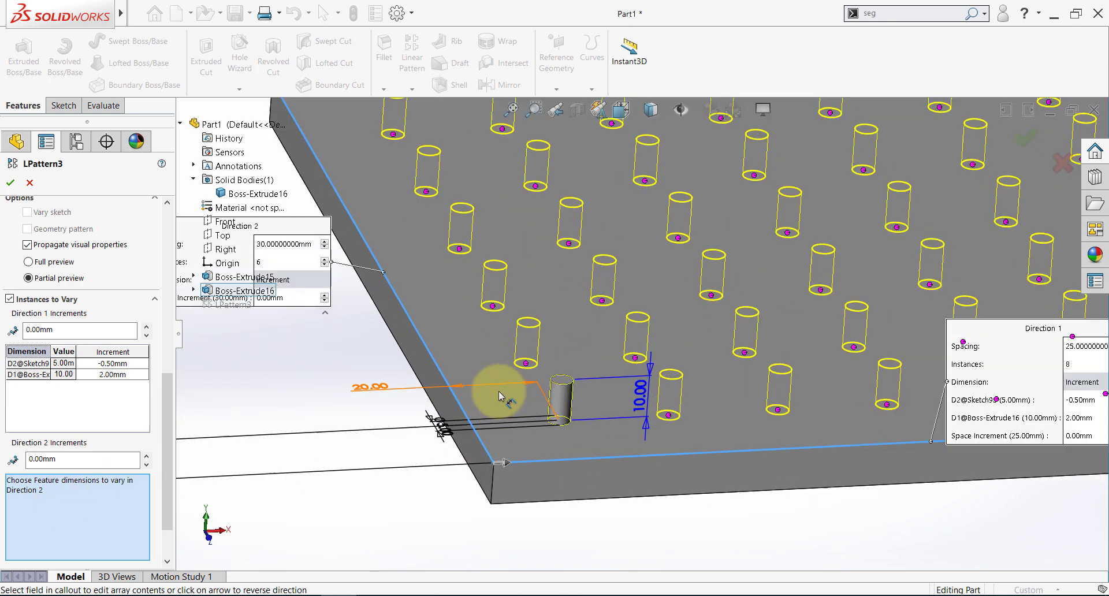
left_click(640, 397)
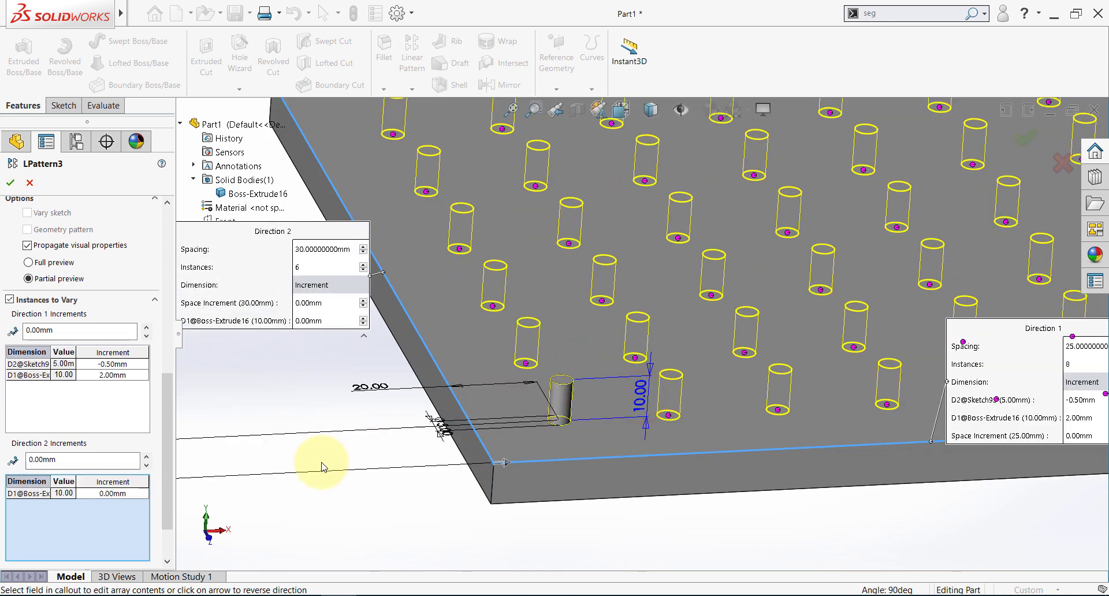
Set the pin height's Direction 2 increment to 2 mm and accept the pattern
left_click(113, 494)
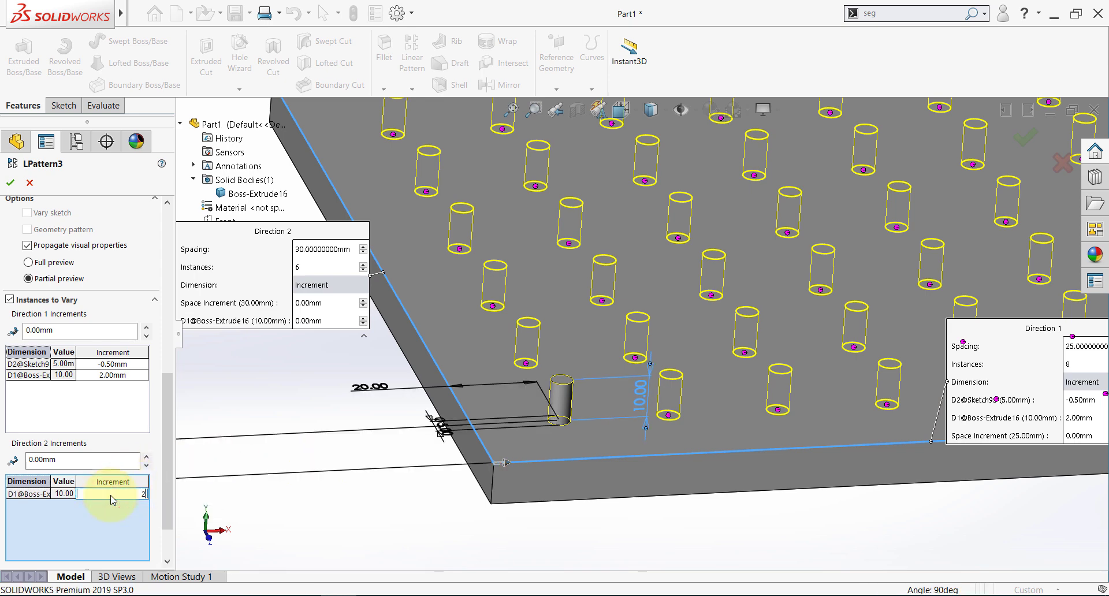
left_click(18, 185)
scroll(448, 350, "up", 5)
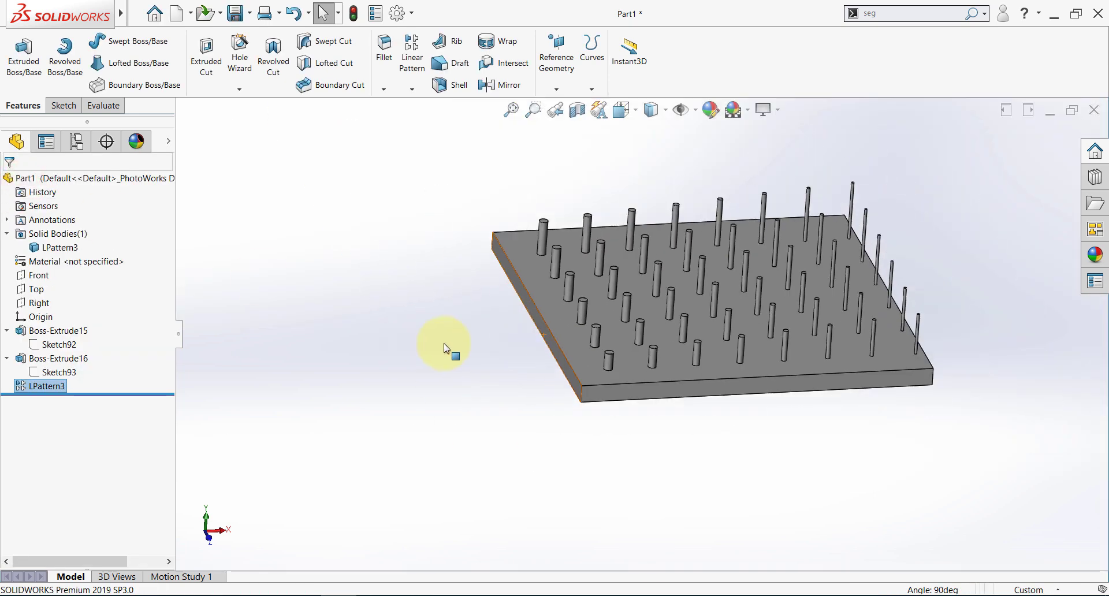
scroll(774, 296, "down", 1)
middle_click_drag(774, 295, 560, 404)
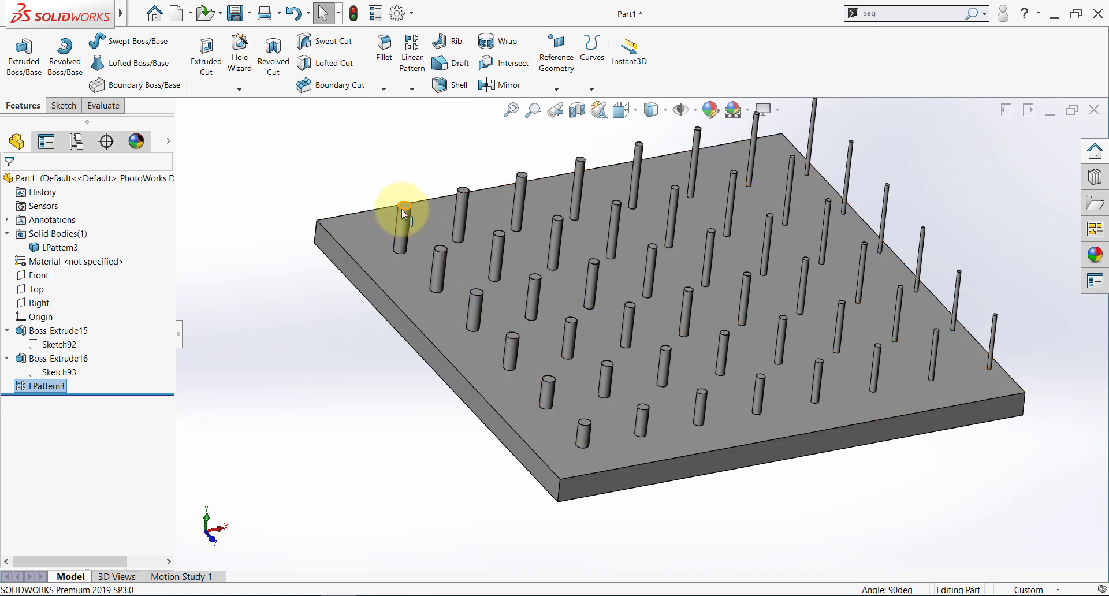
left_click(386, 391)
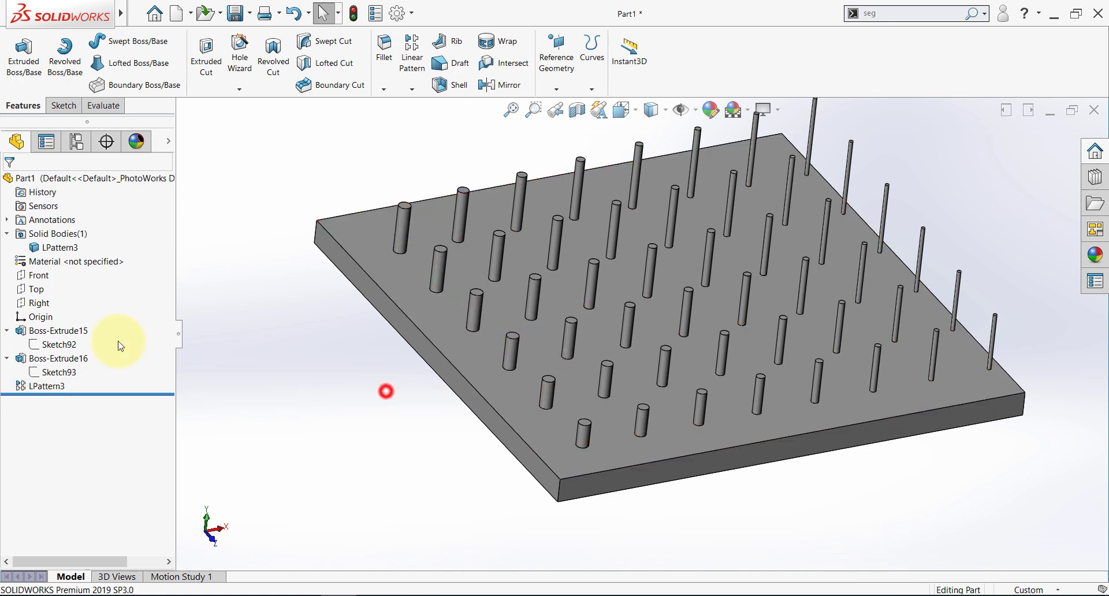
Edit the linear pattern again and add the pin's 5 mm diameter to the dimensions varied in Direction 2
left_click(37, 387)
left_click(49, 353)
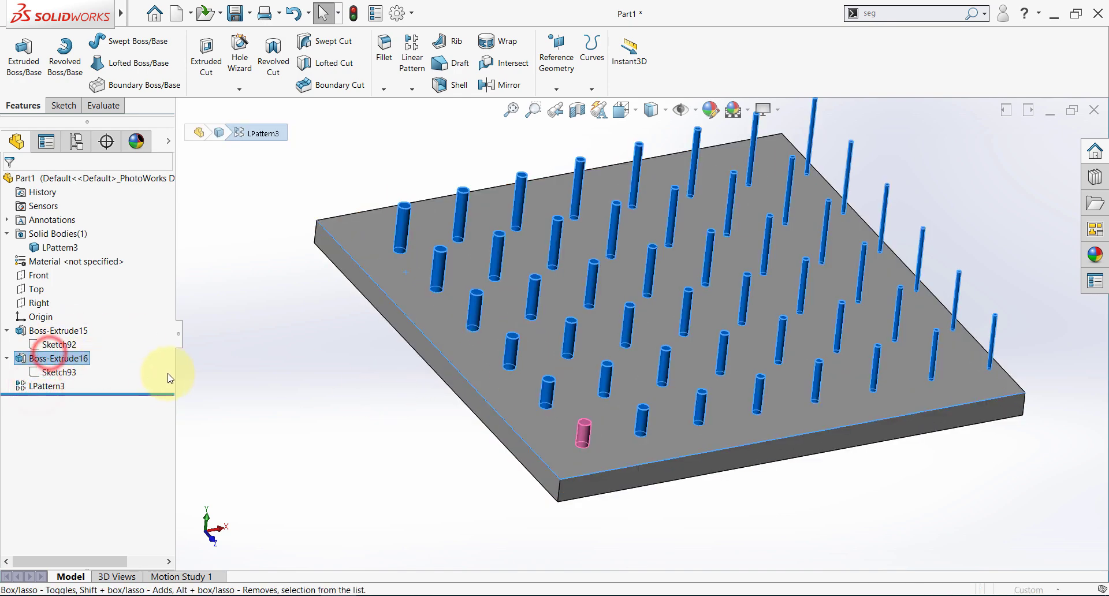
left_click_drag(168, 348, 146, 538)
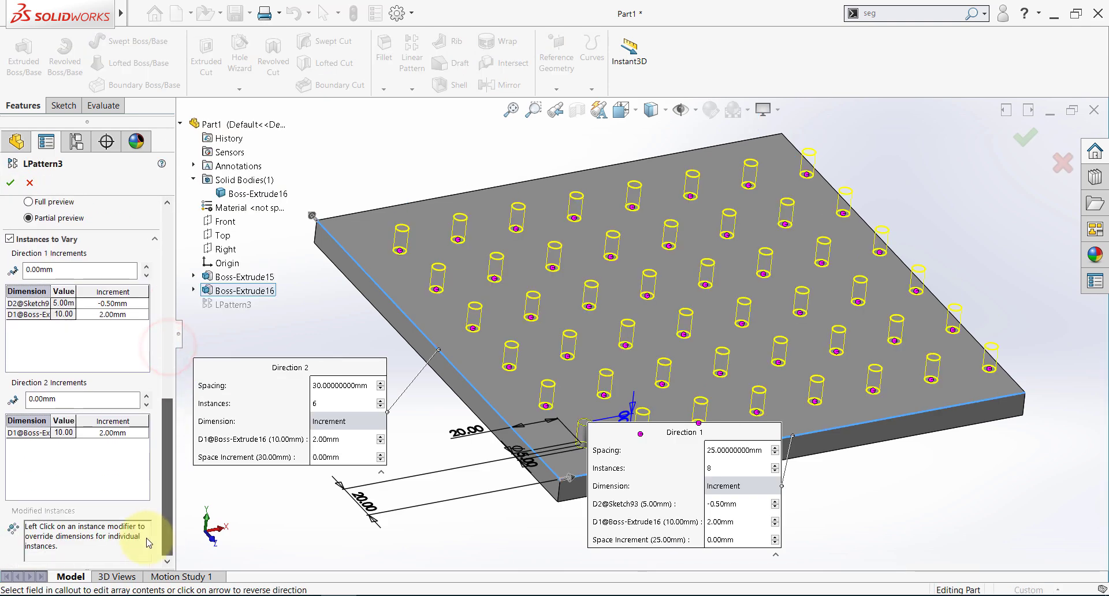
left_click(68, 467)
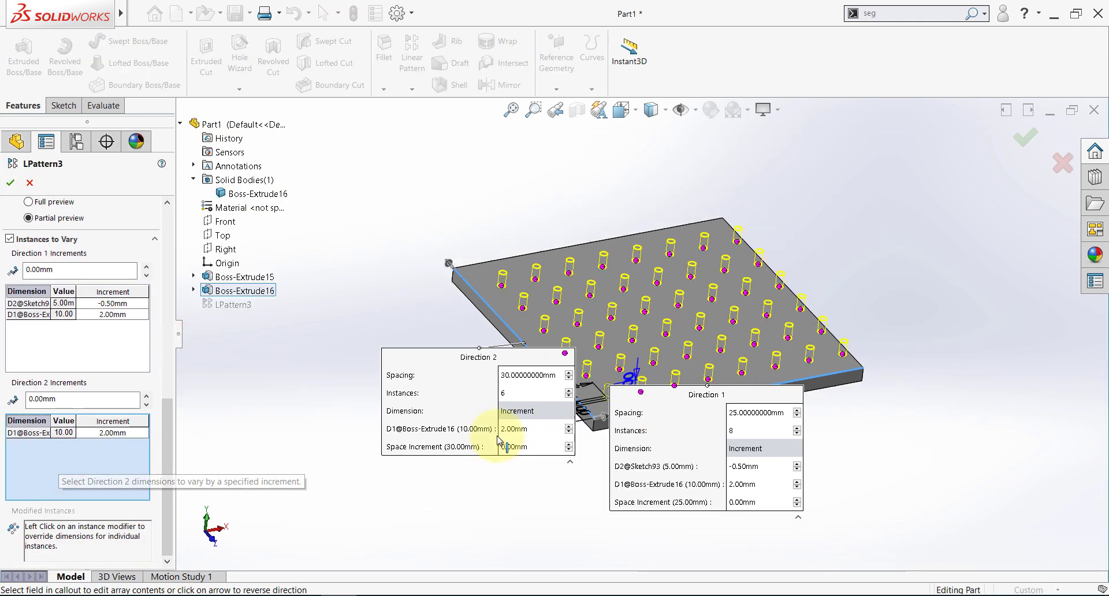
scroll(500, 442, "down", 5)
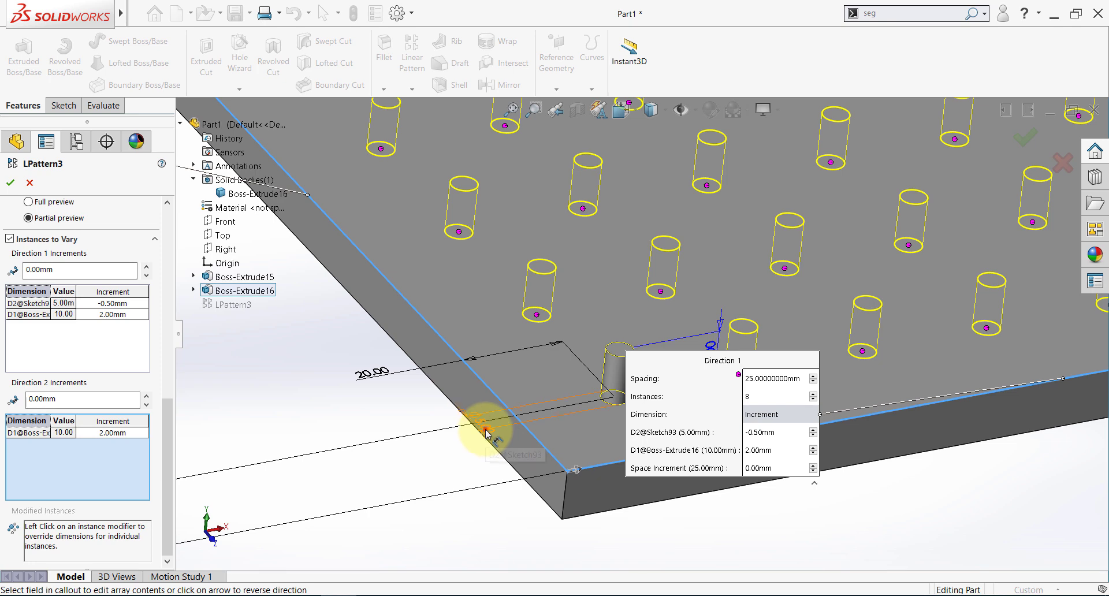
left_click(487, 433)
Set the pin diameter's Direction 2 increment to 2 mm and accept the pattern
left_click(120, 444)
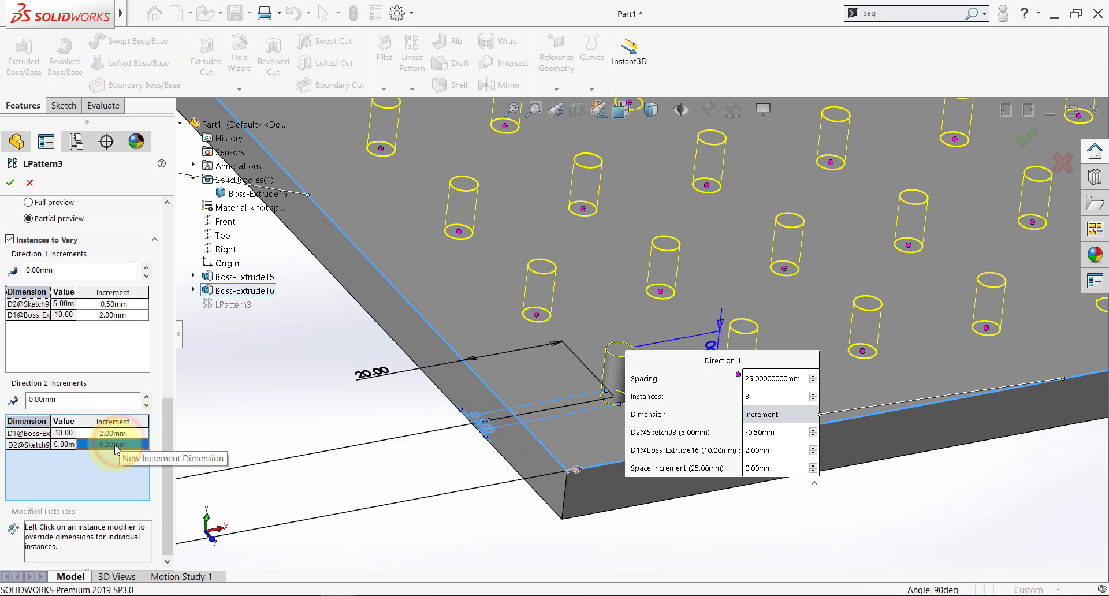
left_click(115, 446)
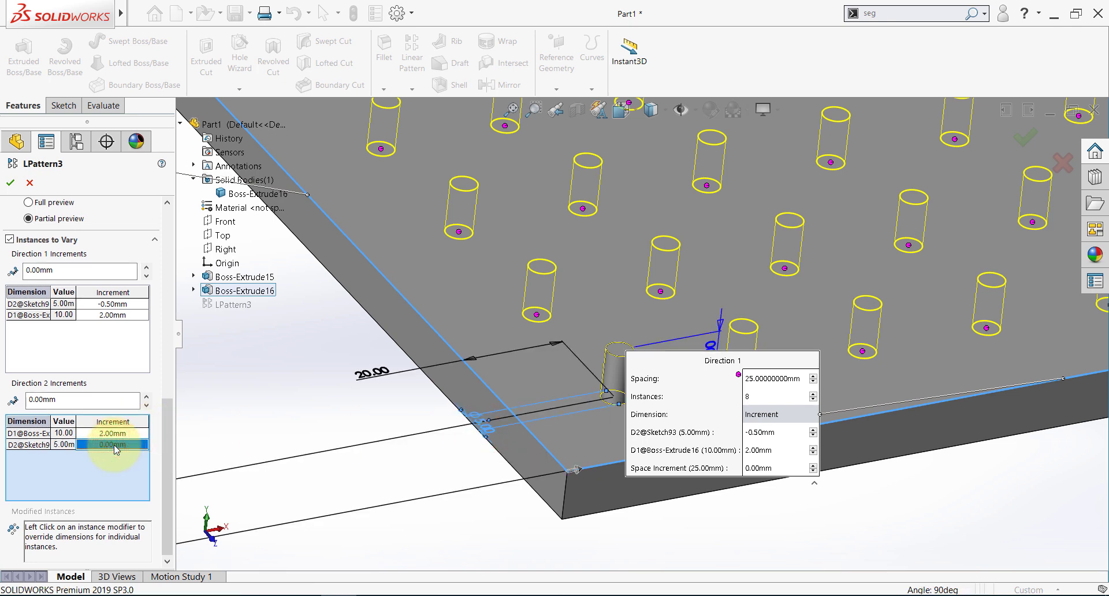
type("2")
key("Return")
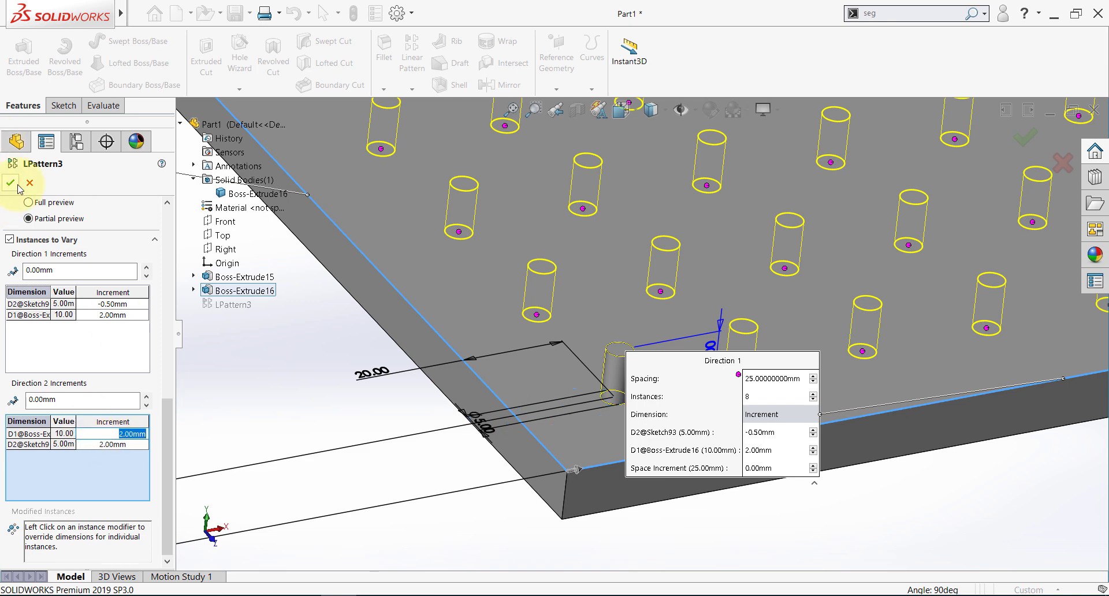
left_click(10, 183)
key("f")
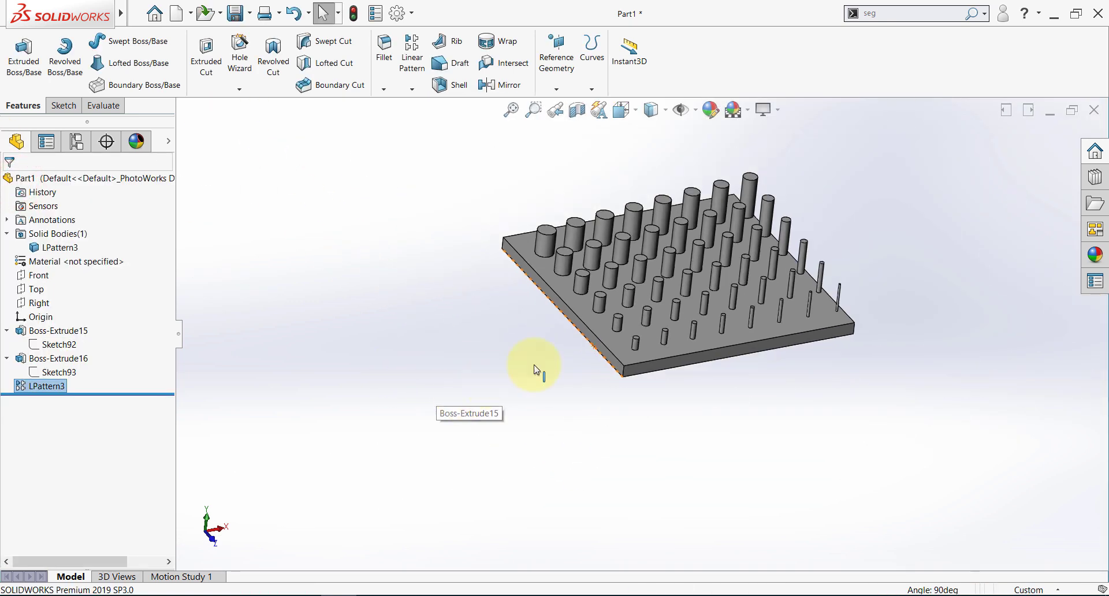
middle_click_drag(533, 365, 663, 349)
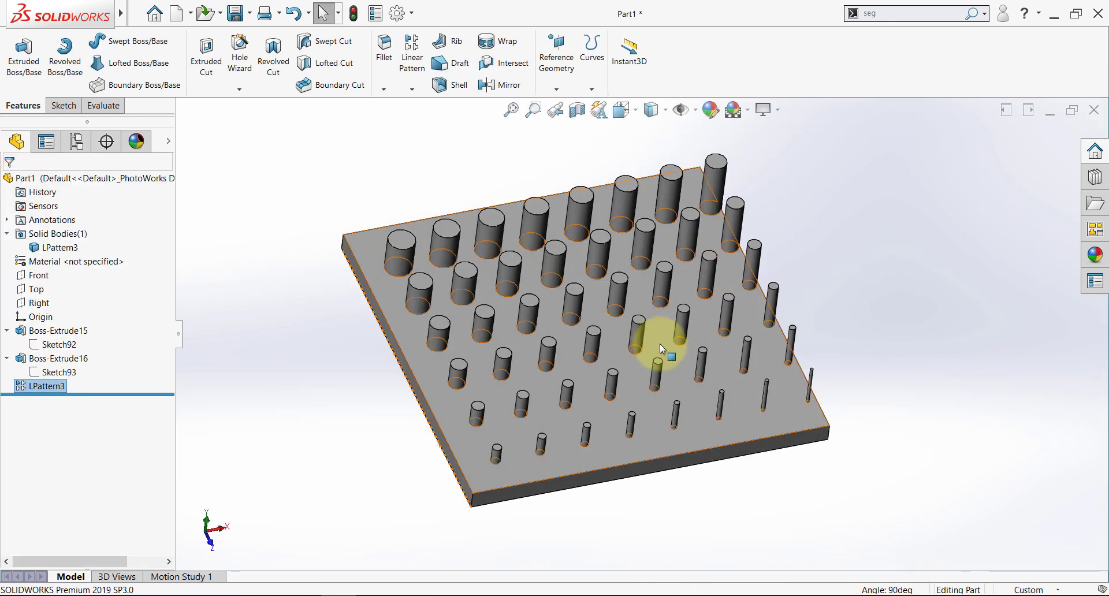
scroll(635, 398, "down", 3)
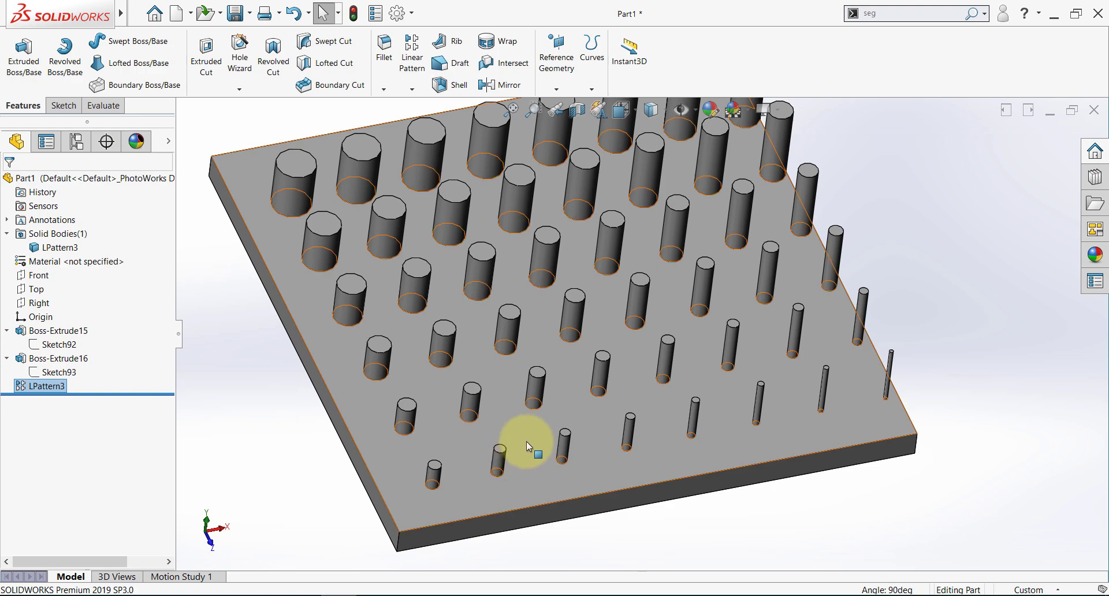
Examine the varied pin pattern from several angles and highlight its solid body
middle_click_drag(527, 445, 476, 489)
scroll(516, 421, "up", 4)
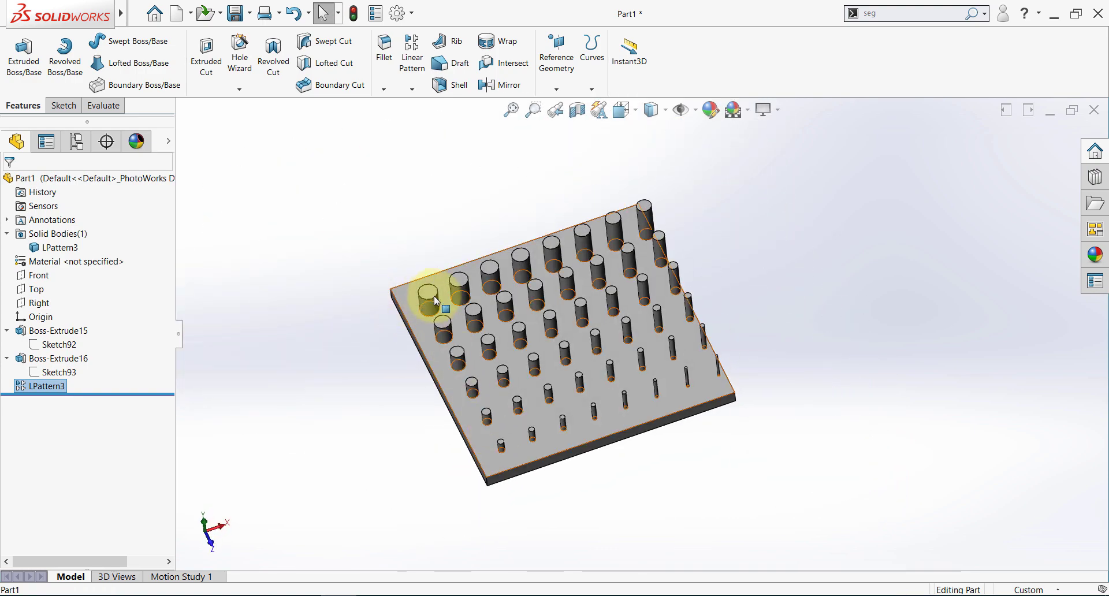
scroll(434, 298, "down", 3)
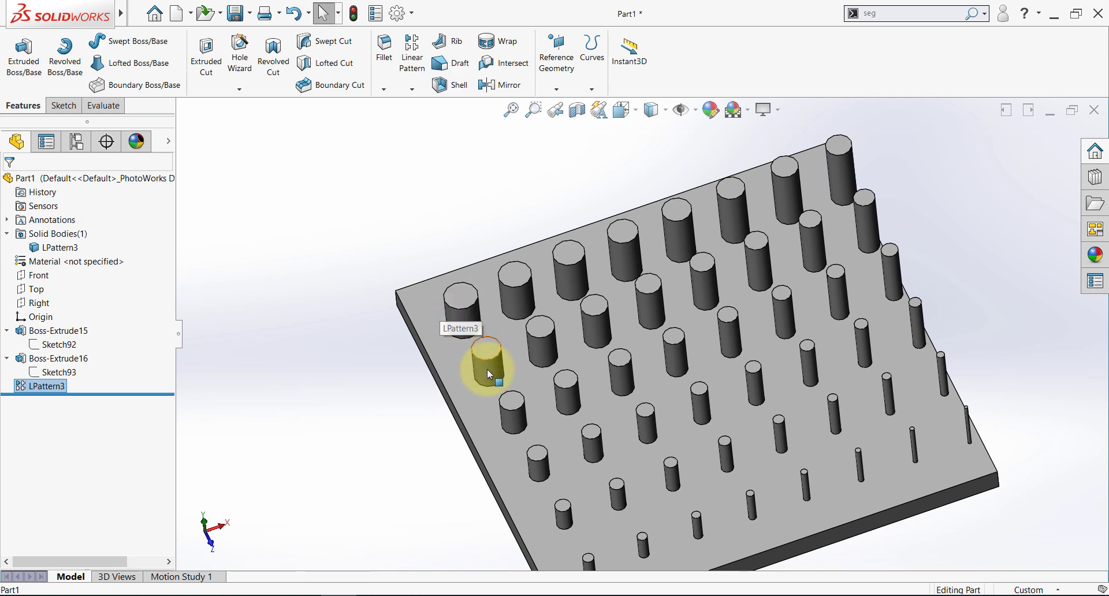
middle_click_drag(487, 364, 379, 420)
scroll(614, 432, "down", 3)
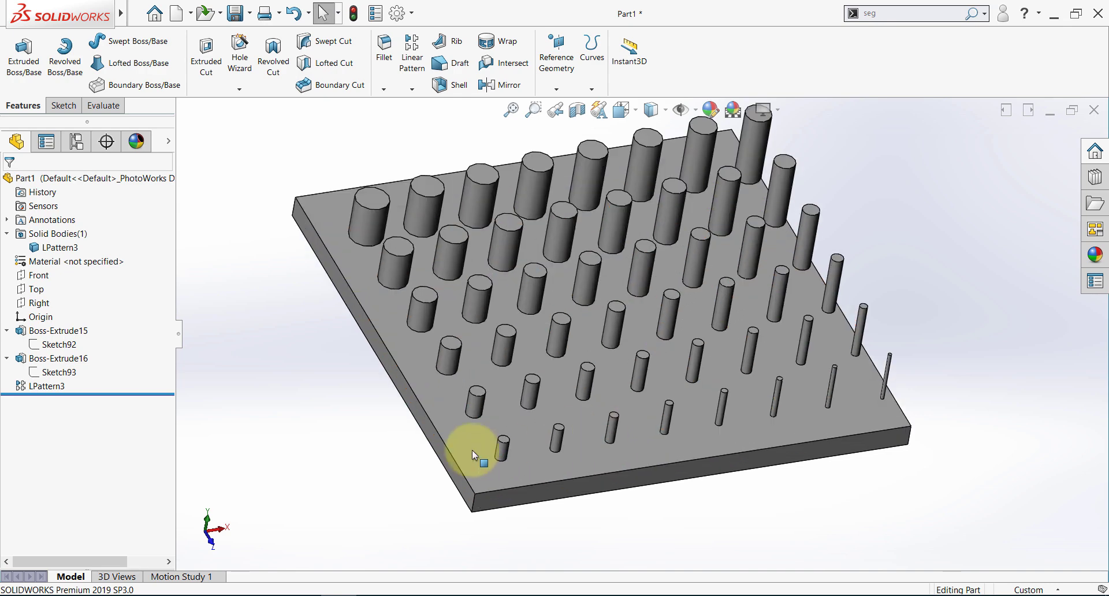
left_click(55, 249)
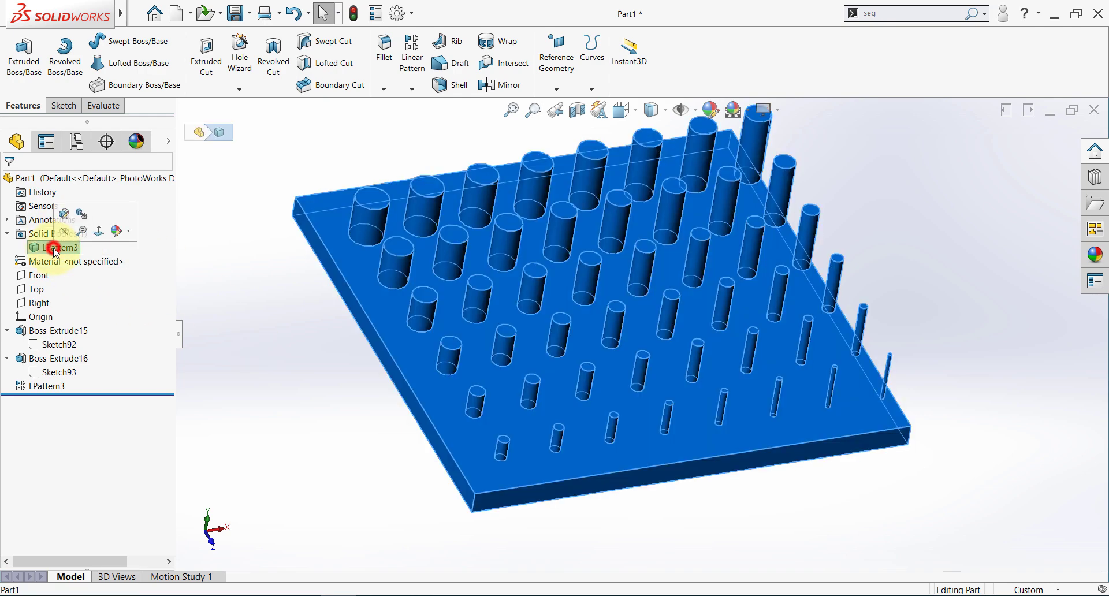
left_click(317, 404)
middle_click_drag(317, 404, 272, 411)
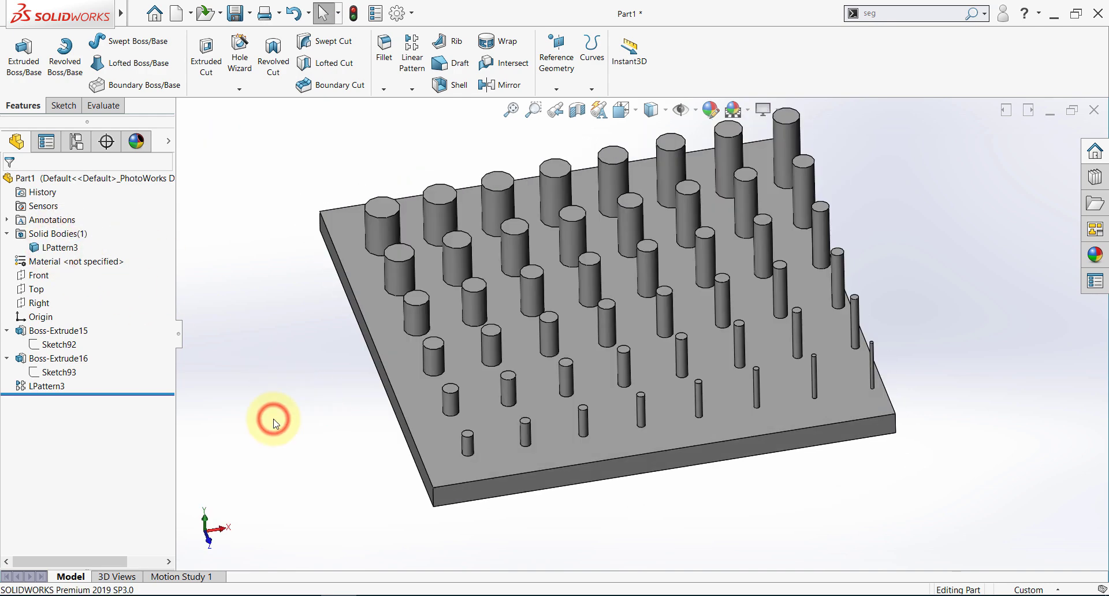
Edit the pin's extrusion so that it is a separate body, not merged with the plate
left_click(77, 359)
left_click(91, 321)
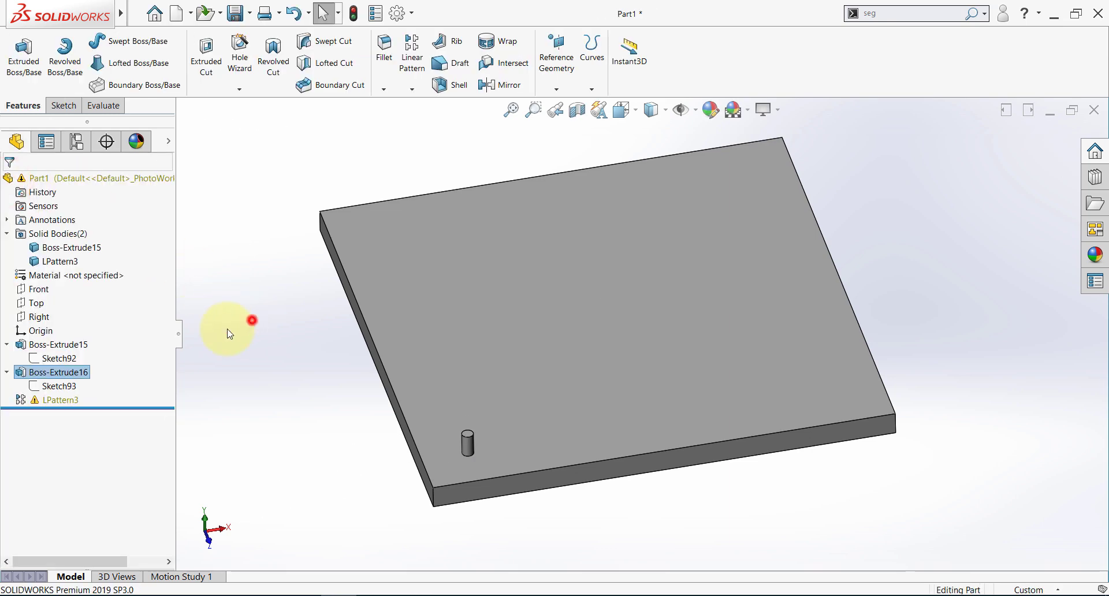
left_click(252, 320)
Edit the linear pattern to pattern the pin as a body instead of as a feature, and accept it
mouse_move(56, 406)
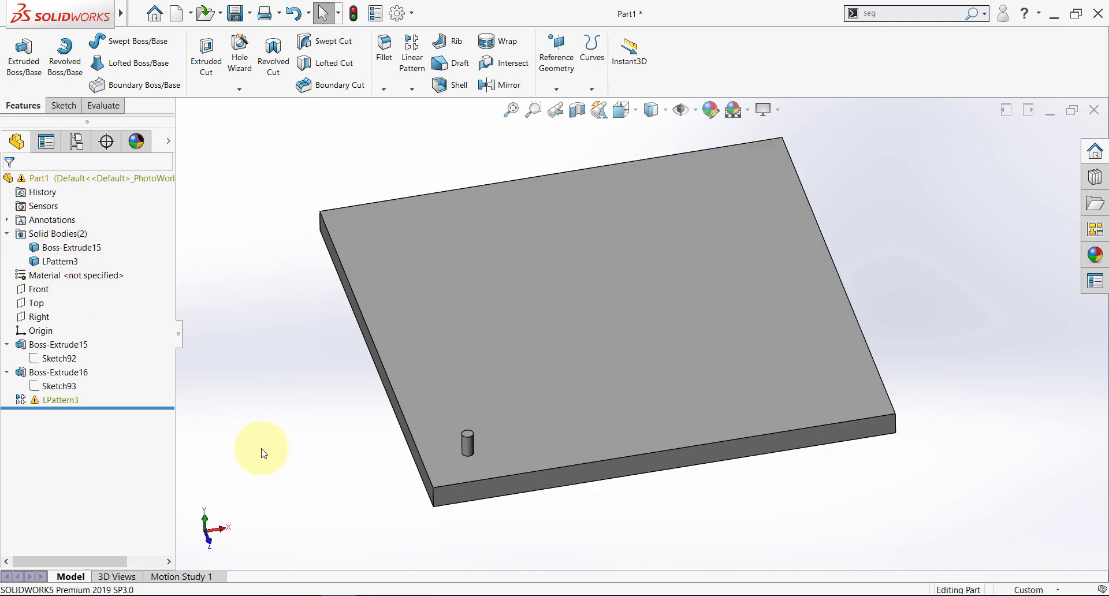
left_click(60, 400)
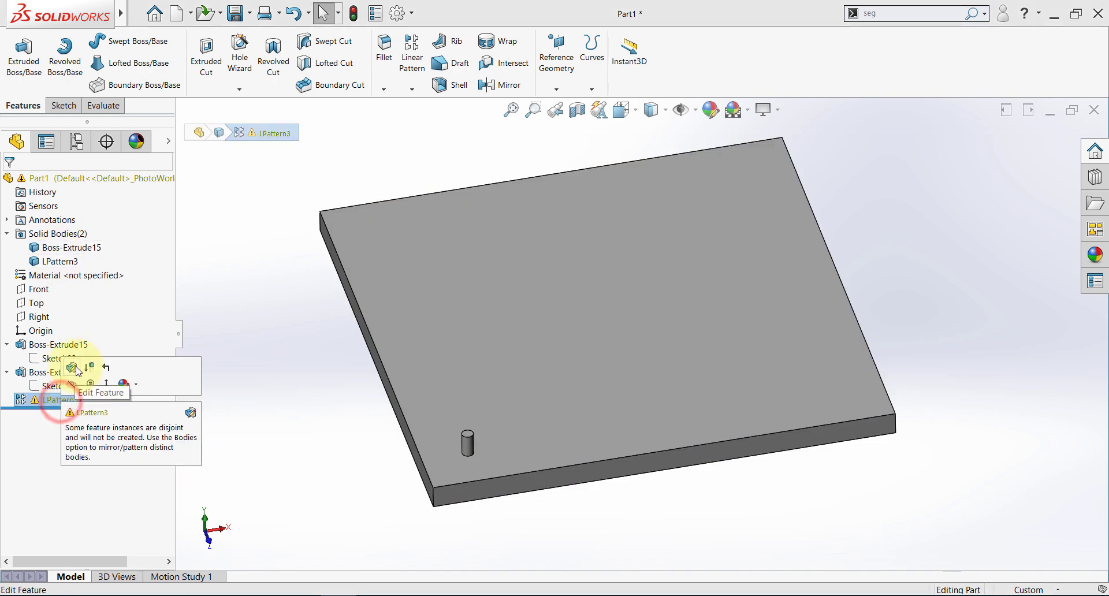
left_click(77, 372)
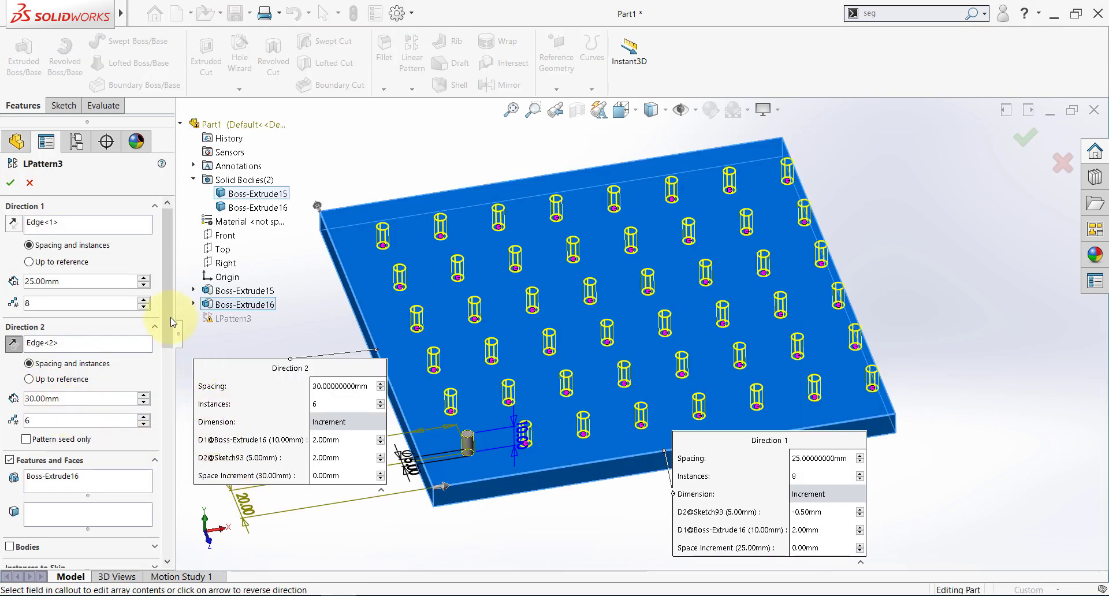
left_click_drag(168, 314, 168, 381)
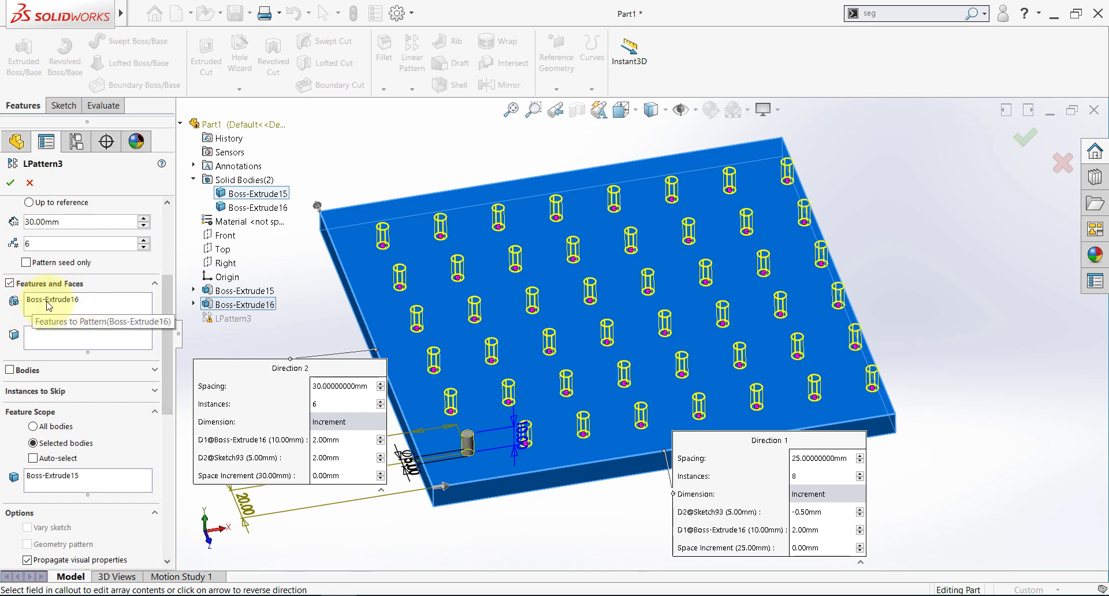
left_click(9, 283)
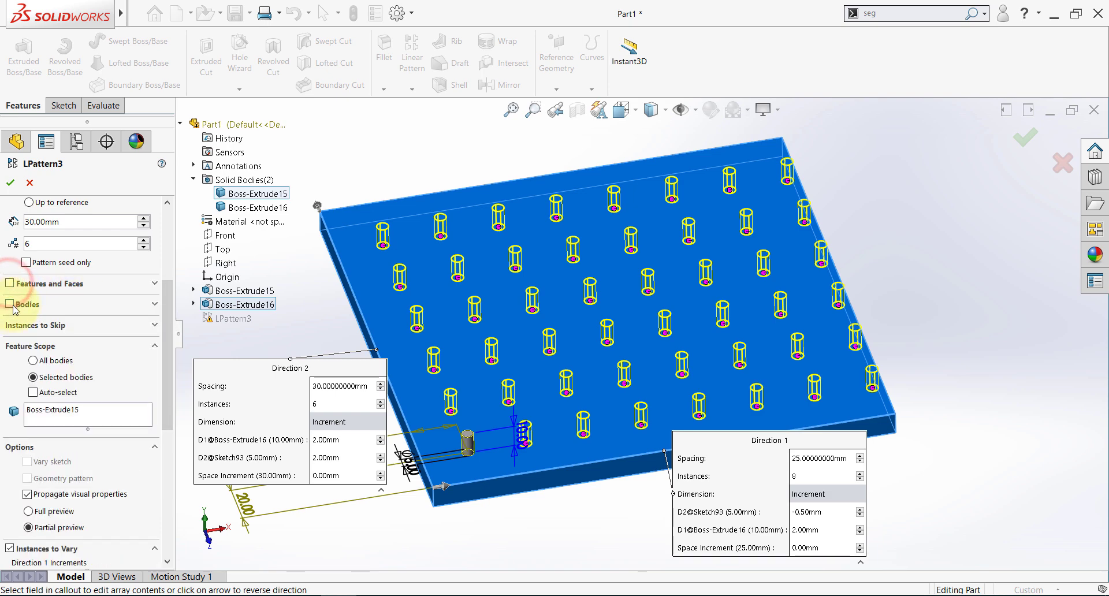
left_click(10, 304)
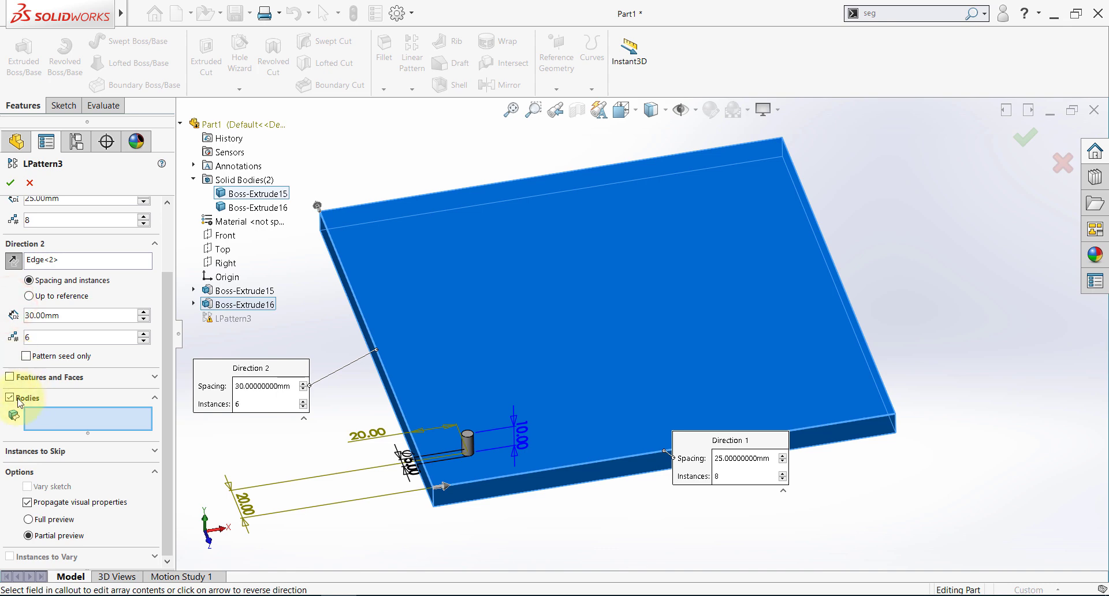
left_click(470, 443)
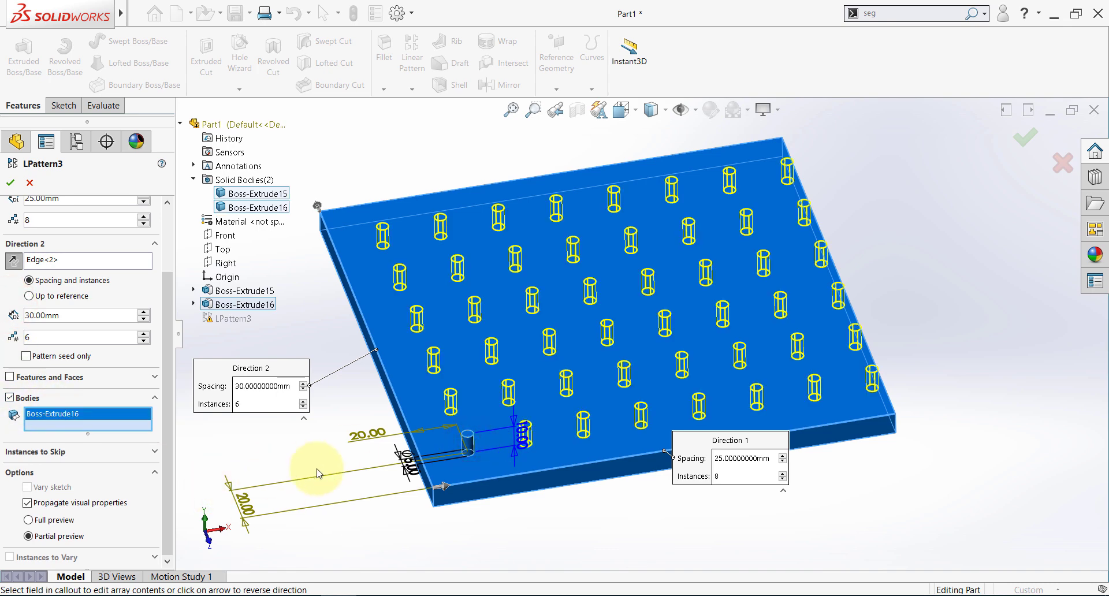
left_click(13, 184)
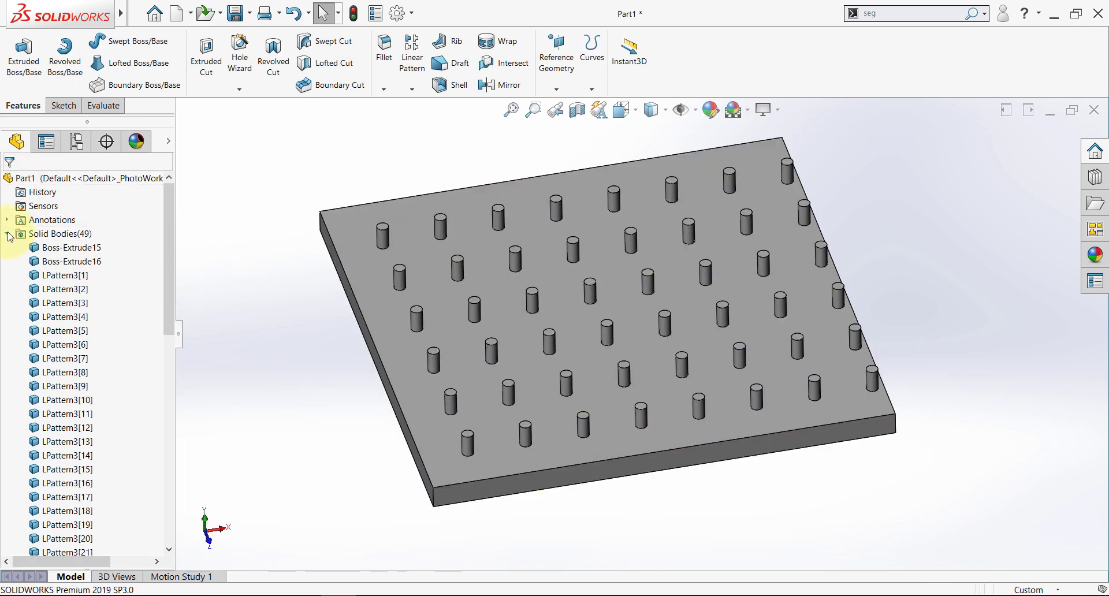
Review the list of solid bodies created by the body pattern, then collapse it
left_click(7, 234)
left_click(12, 233)
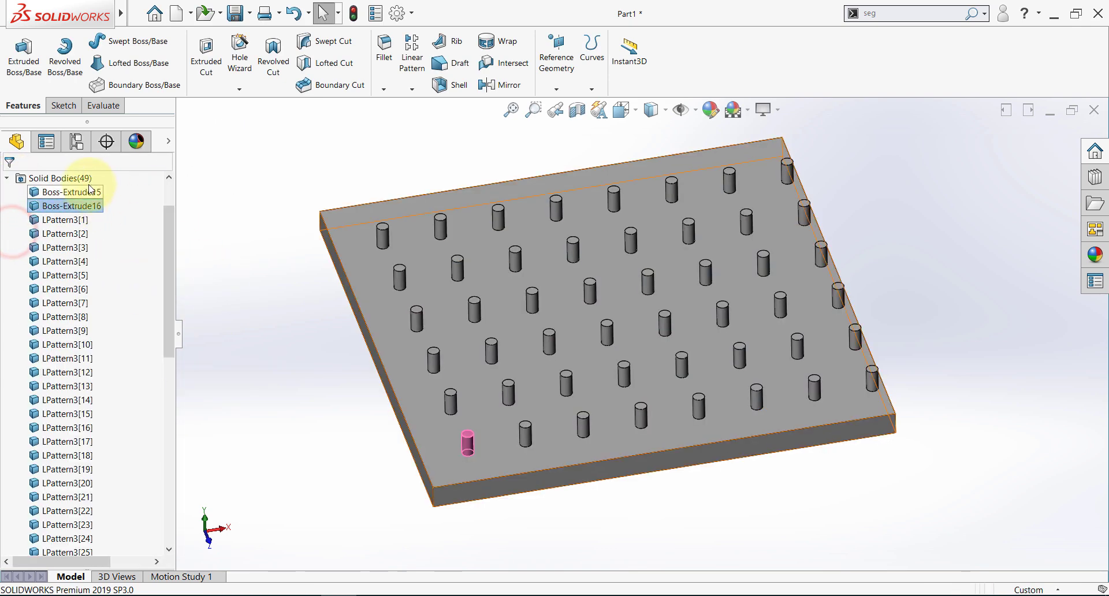
scroll(104, 322, "down", 1)
scroll(103, 319, "down", 10)
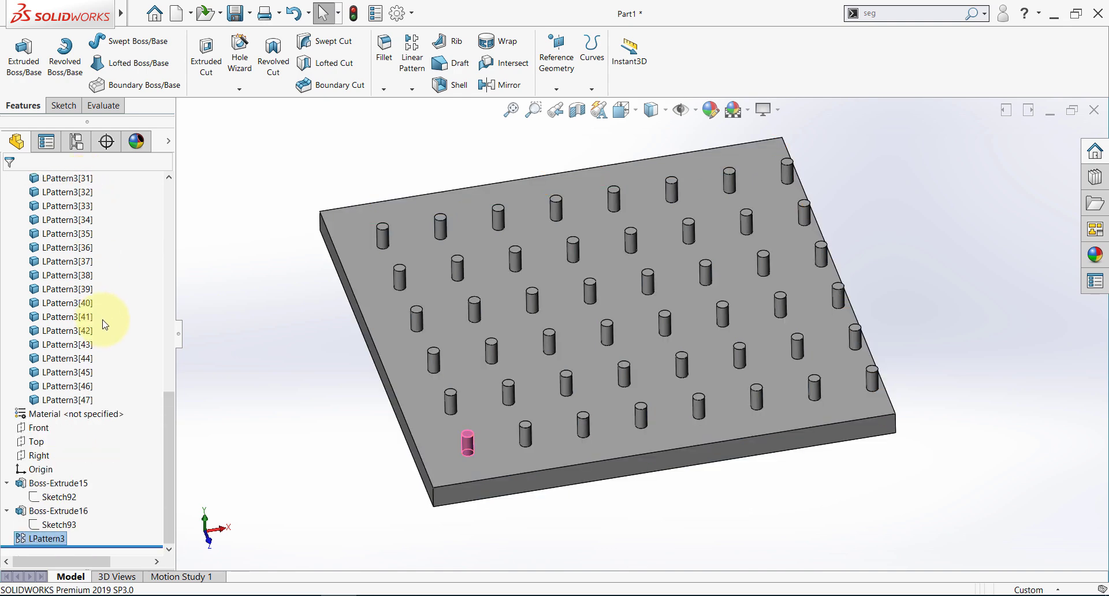
scroll(104, 322, "up", 4)
scroll(356, 337, "up", 2)
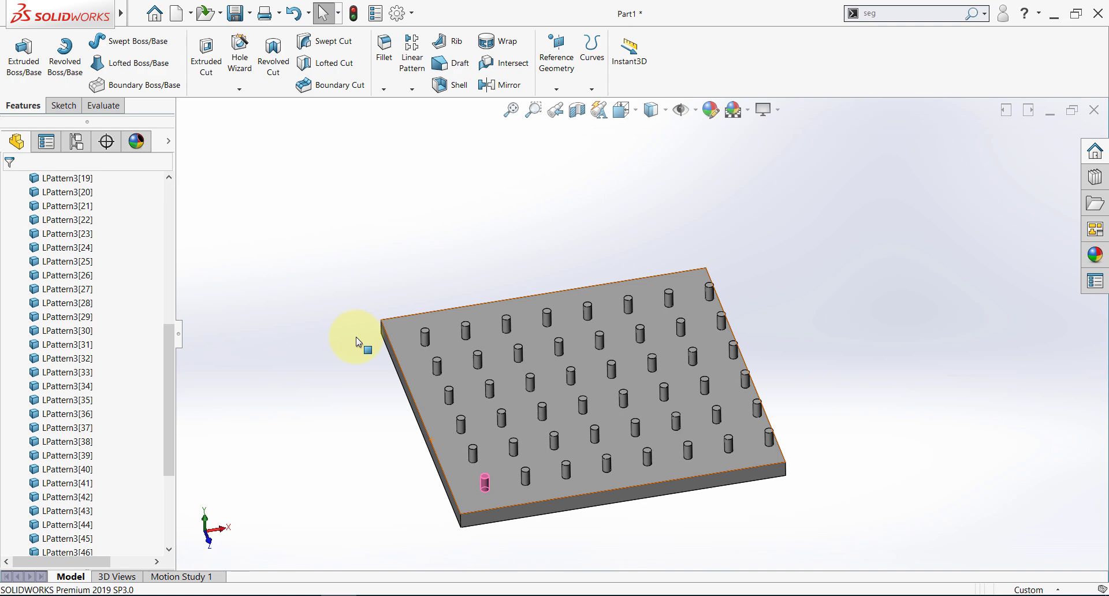
scroll(94, 383, "up", 8)
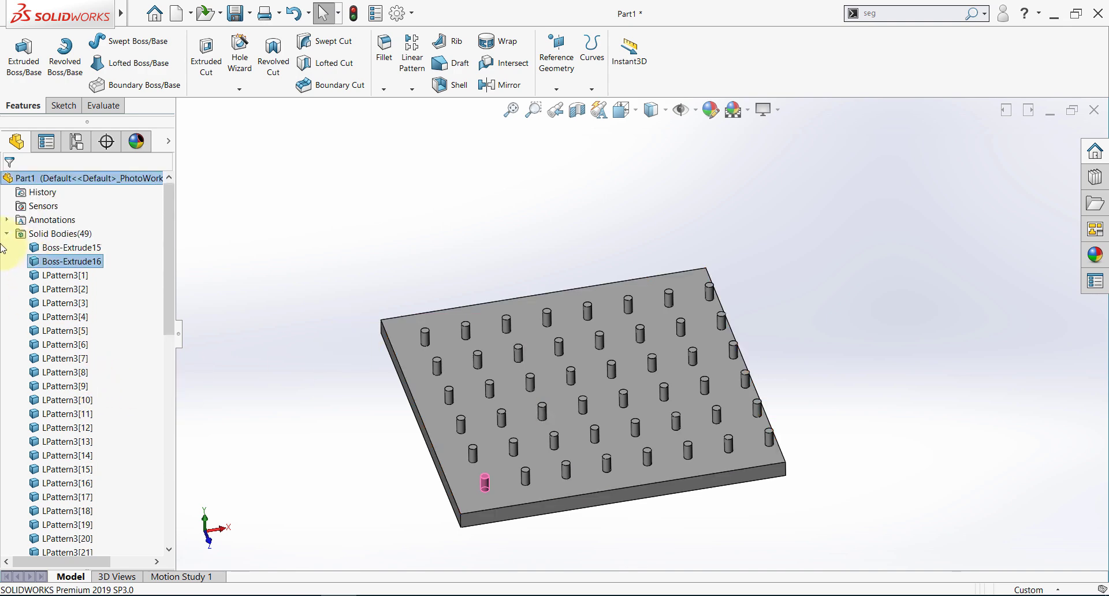
left_click(6, 233)
left_click(106, 414)
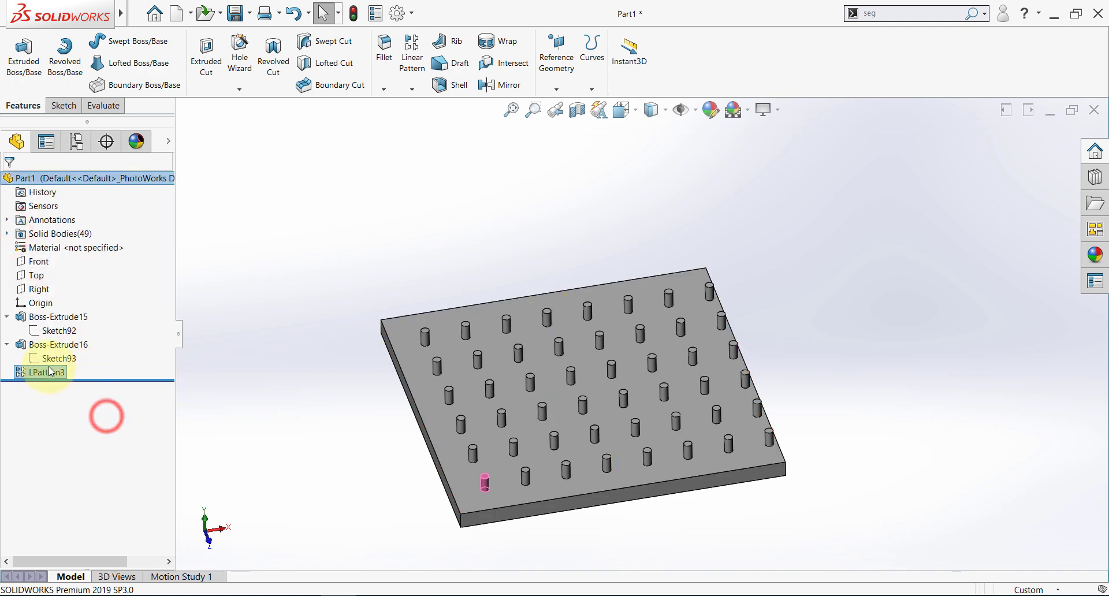
Reopen the linear pattern to check the Instances to Vary option for bodies, and close it without changes
left_click(49, 361)
left_click(46, 373)
left_click(53, 339)
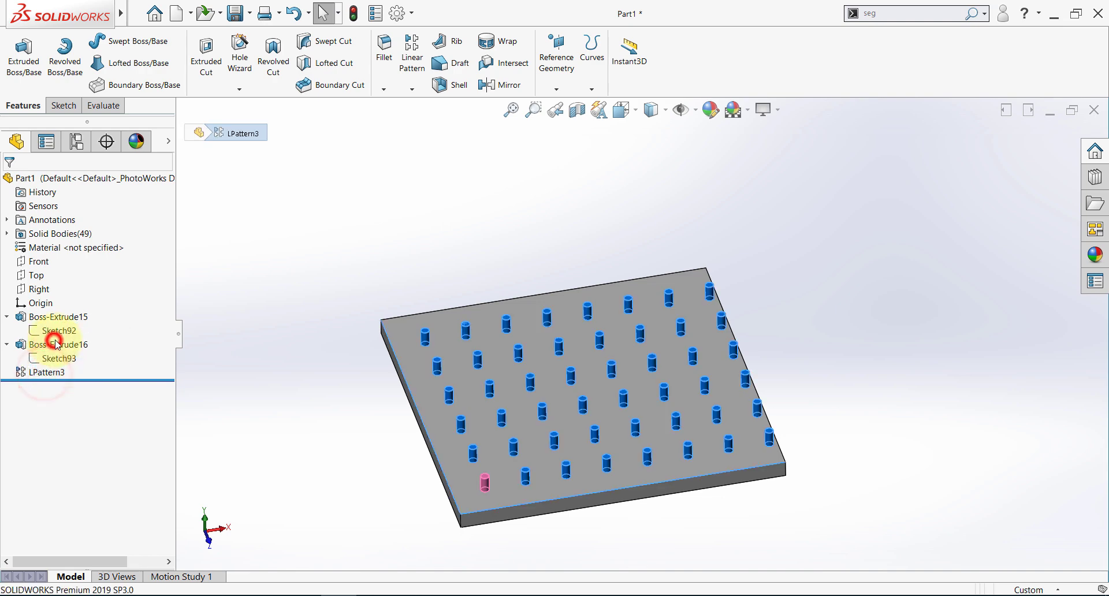
left_click_drag(168, 332, 160, 465)
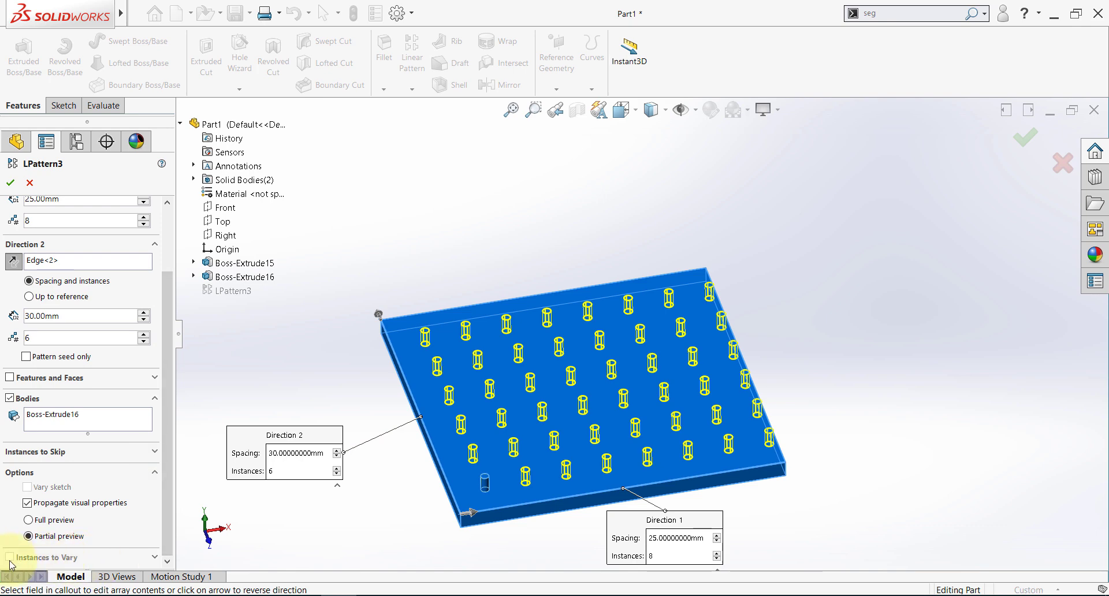
scroll(148, 391, "up", 3)
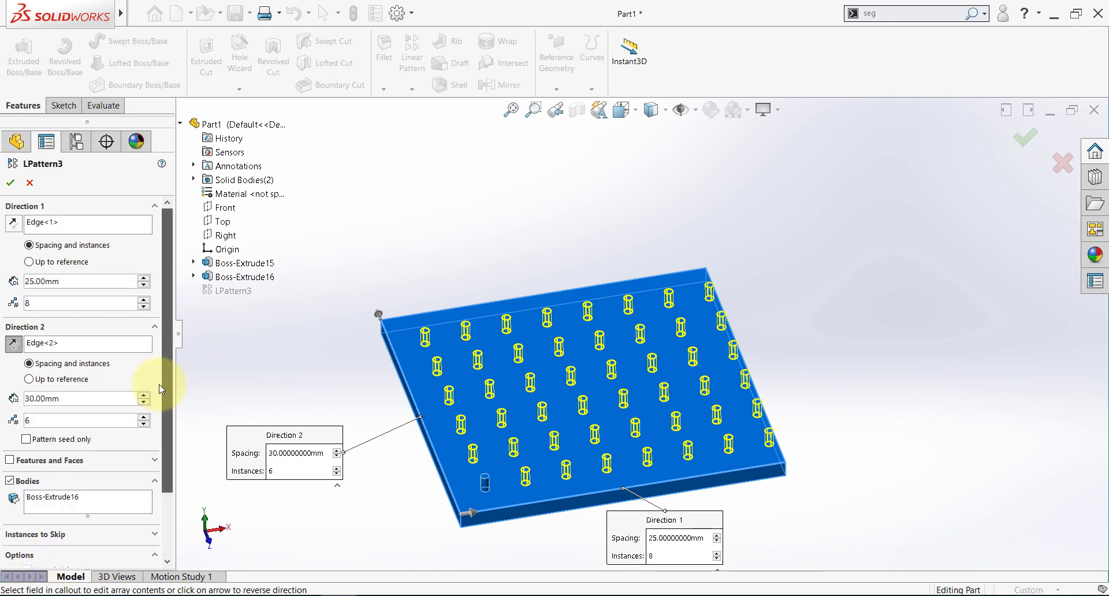
left_click(9, 185)
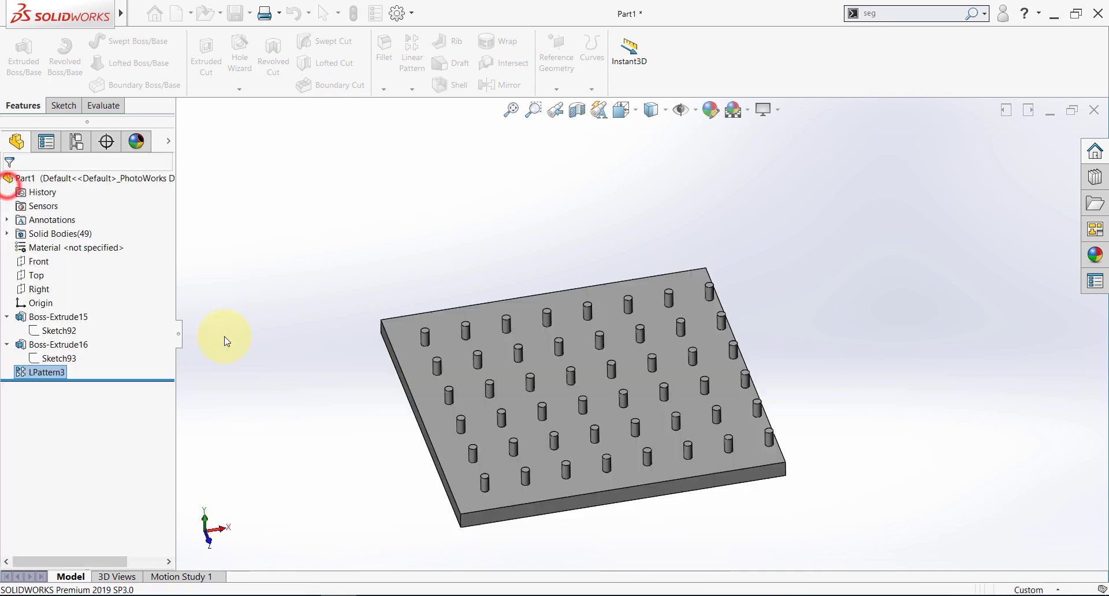
Edit the pin's sketch, view it face-on and delete its circle together with all dimensions
left_click(42, 374)
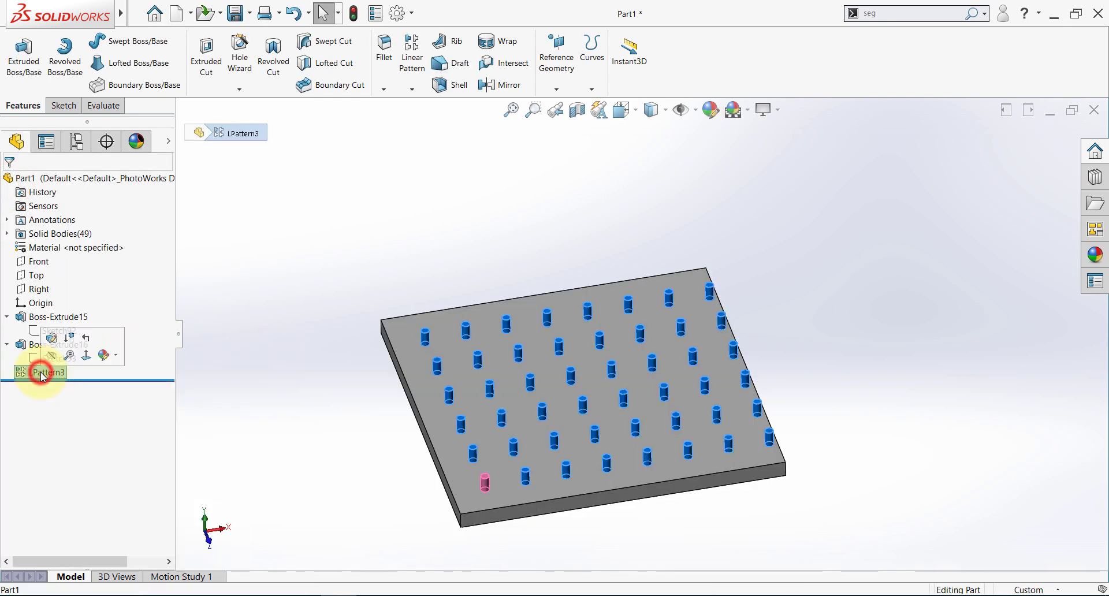
left_click(44, 359)
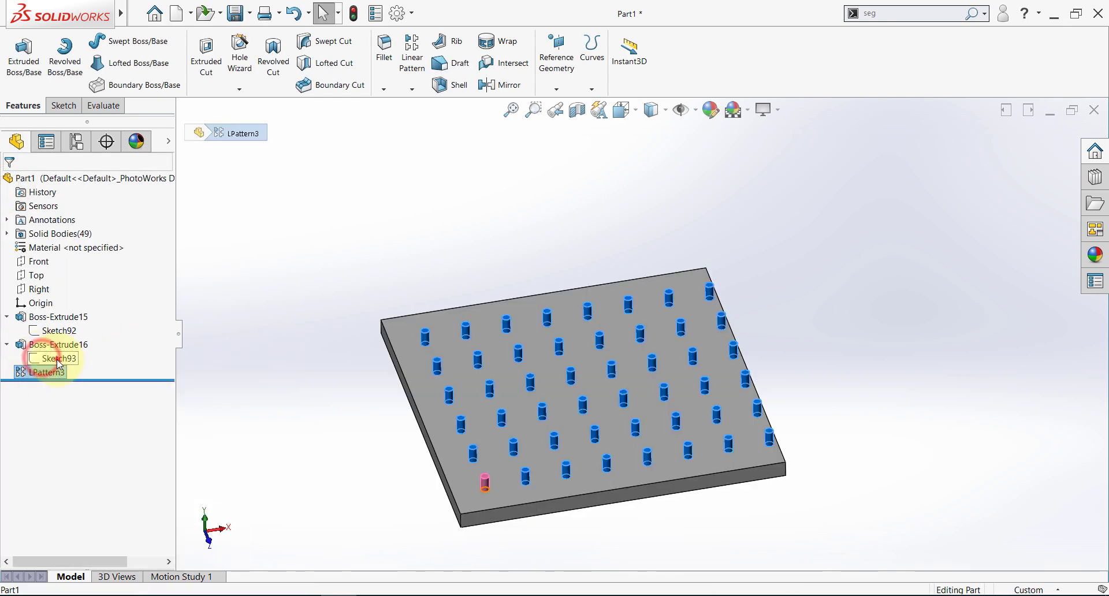
left_click(73, 327)
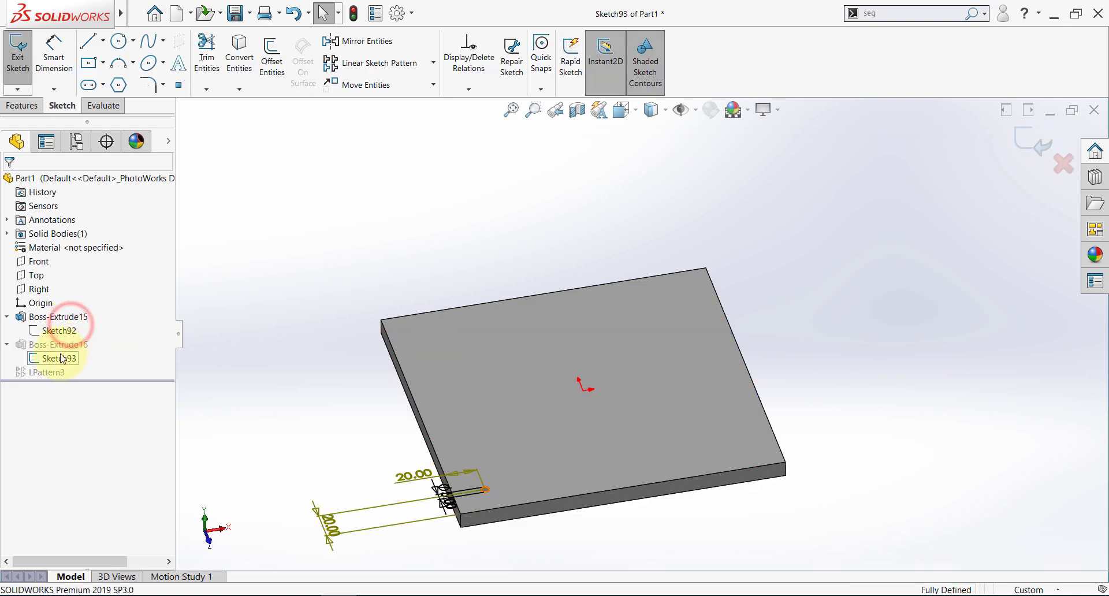
left_click(57, 357)
left_click(96, 335)
left_click(347, 403)
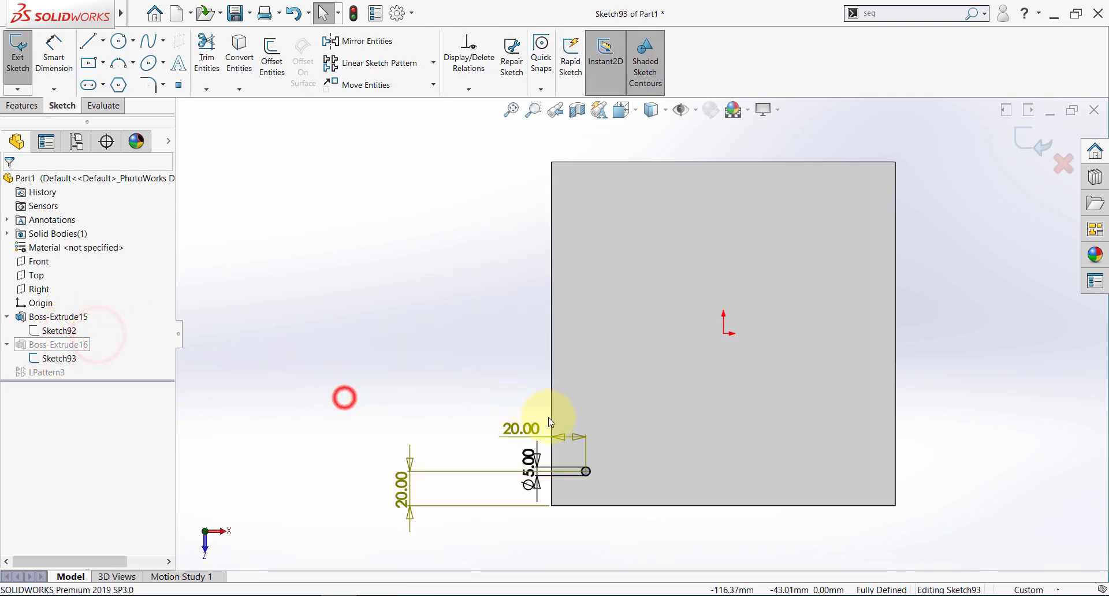
mouse_move(643, 411)
left_mouse_down()
mouse_move(433, 520)
mouse_move(434, 511)
left_mouse_up()
key("Delete")
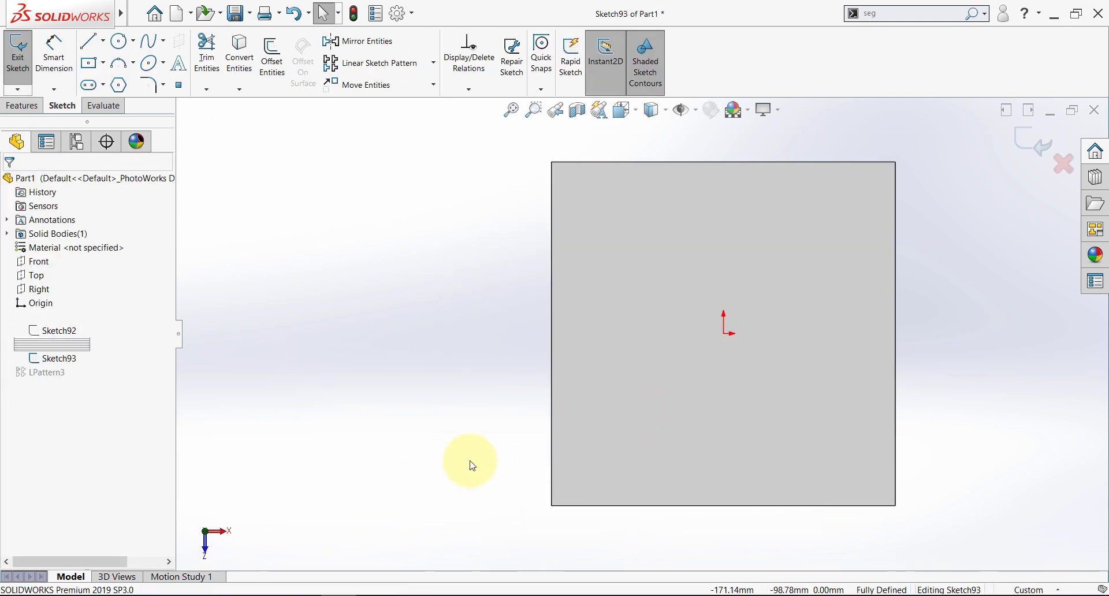
Sketch a corner rectangle about 25 mm wide starting at the plate's lower-left corner
left_click(104, 63)
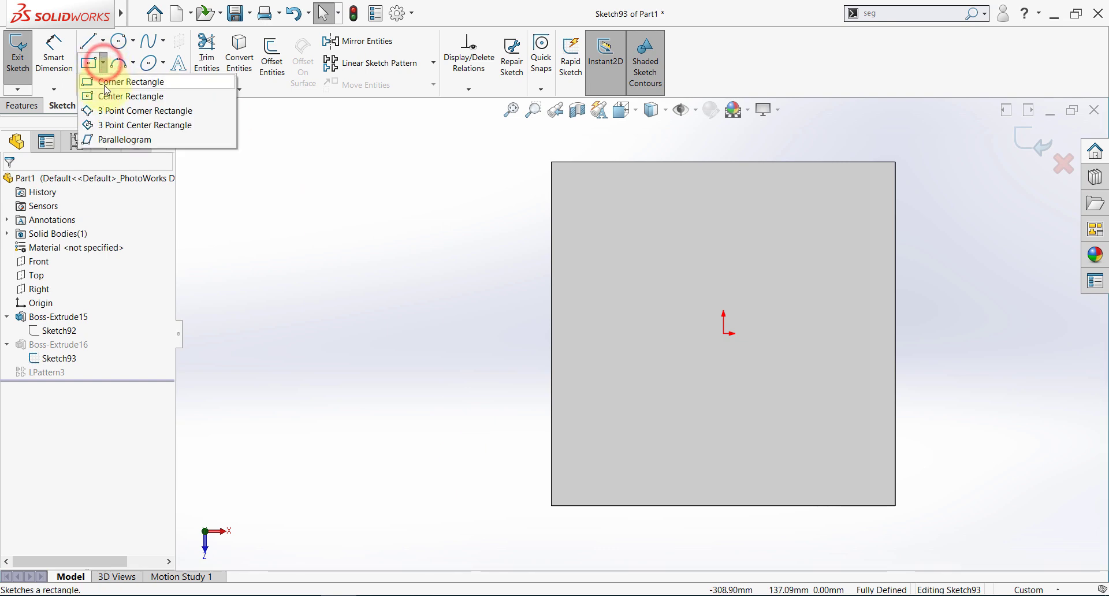
left_click(104, 83)
left_click(552, 506)
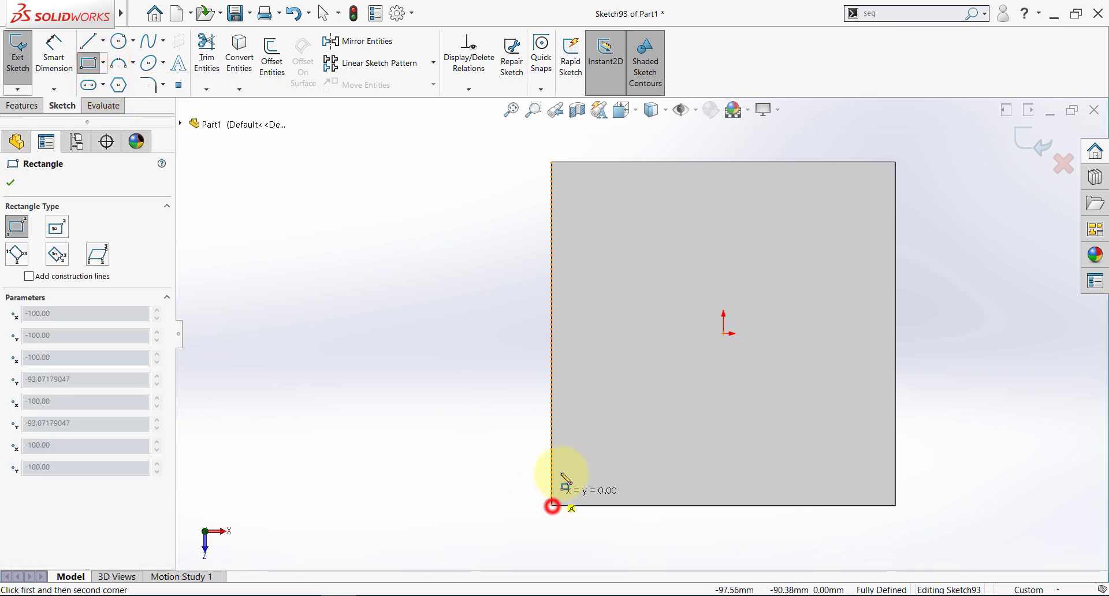
left_click(595, 461)
Dimension the rectangle's upper edge to 20 mm
left_click(54, 52)
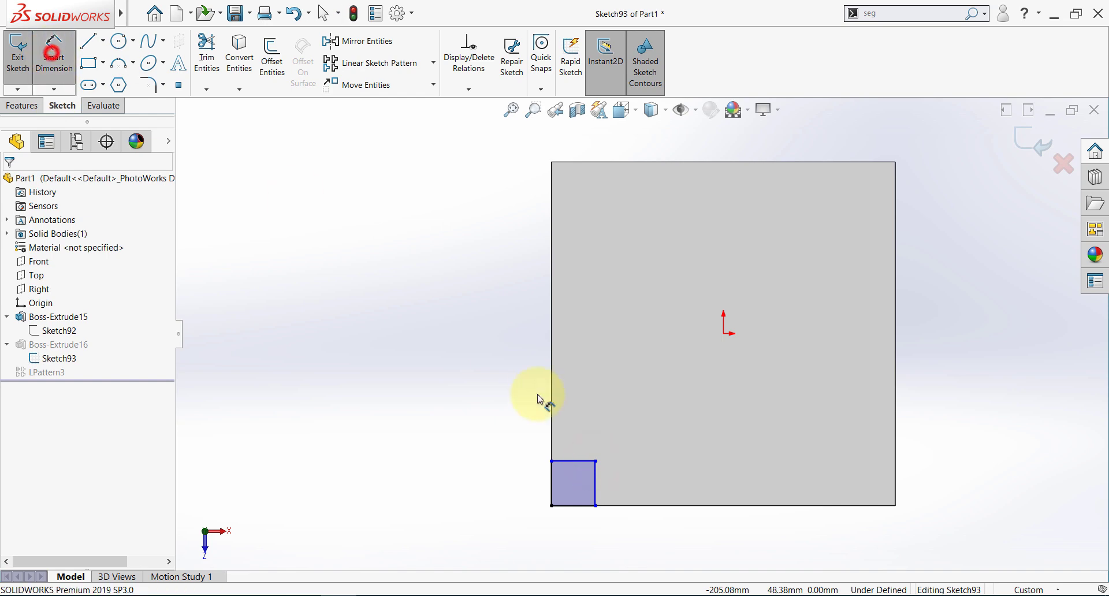
left_click(579, 461)
left_click(472, 443)
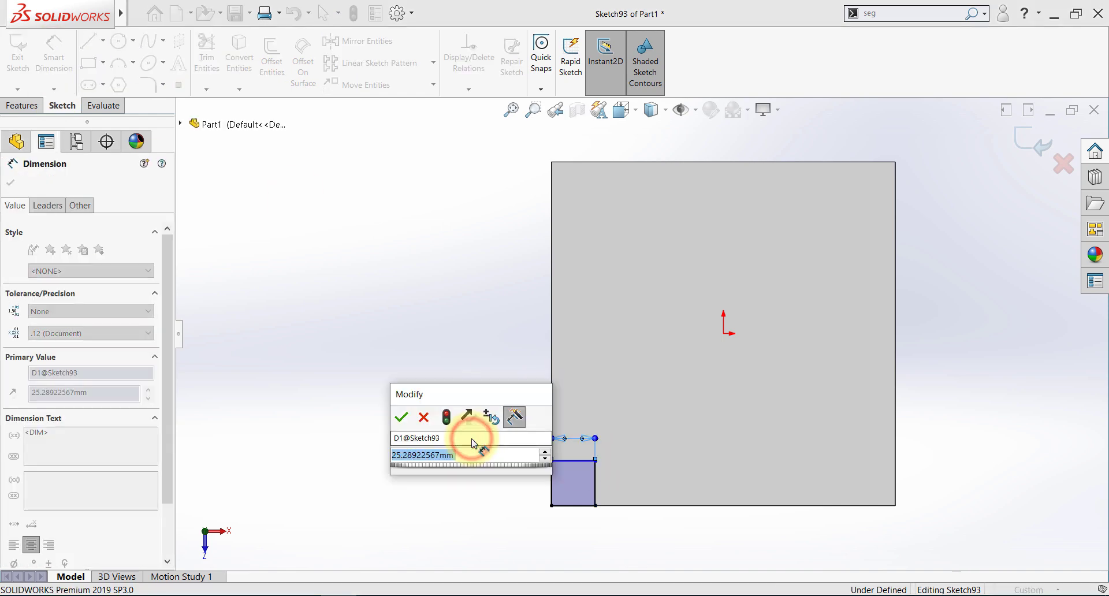
type("20")
key("Return")
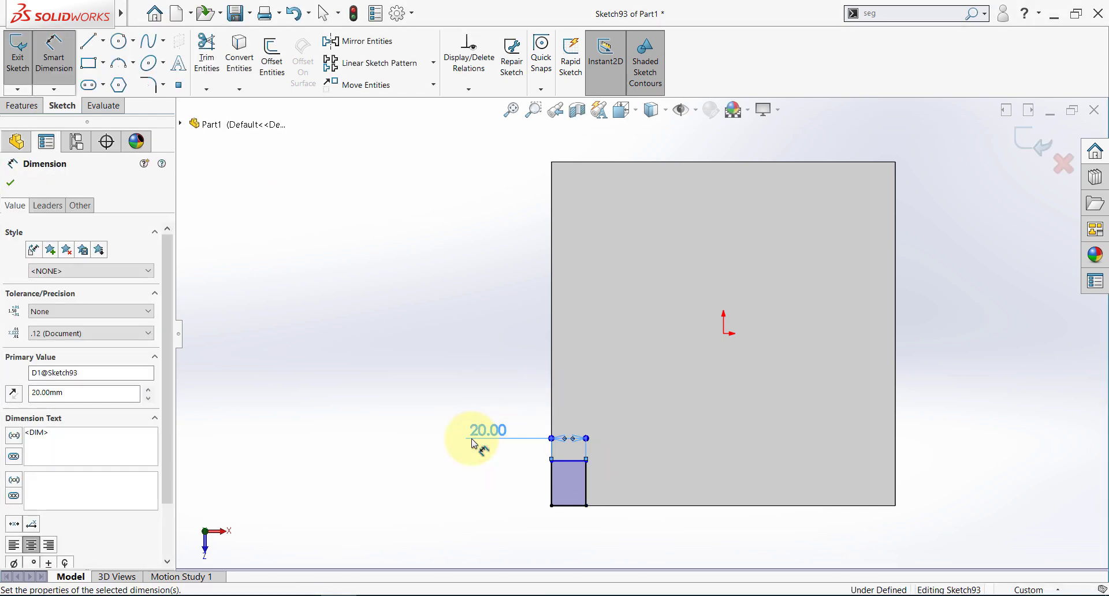
key("Escape")
Add an Equal relation between the rectangle's upper and right edges to make it a square
left_click(574, 462)
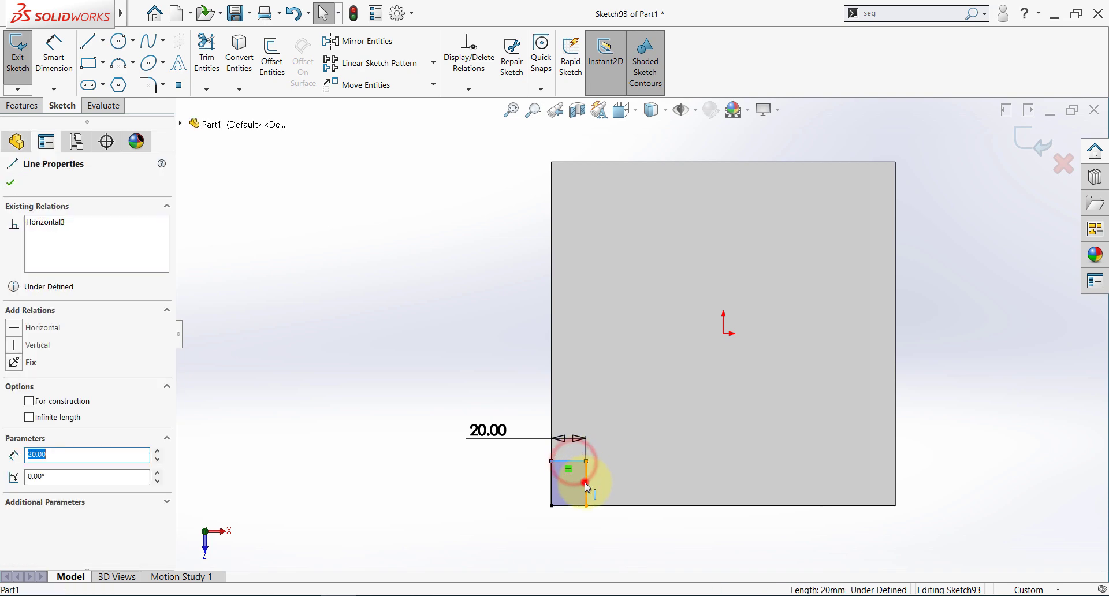
left_click(585, 483, "ctrl")
left_click(707, 436)
left_click(482, 354)
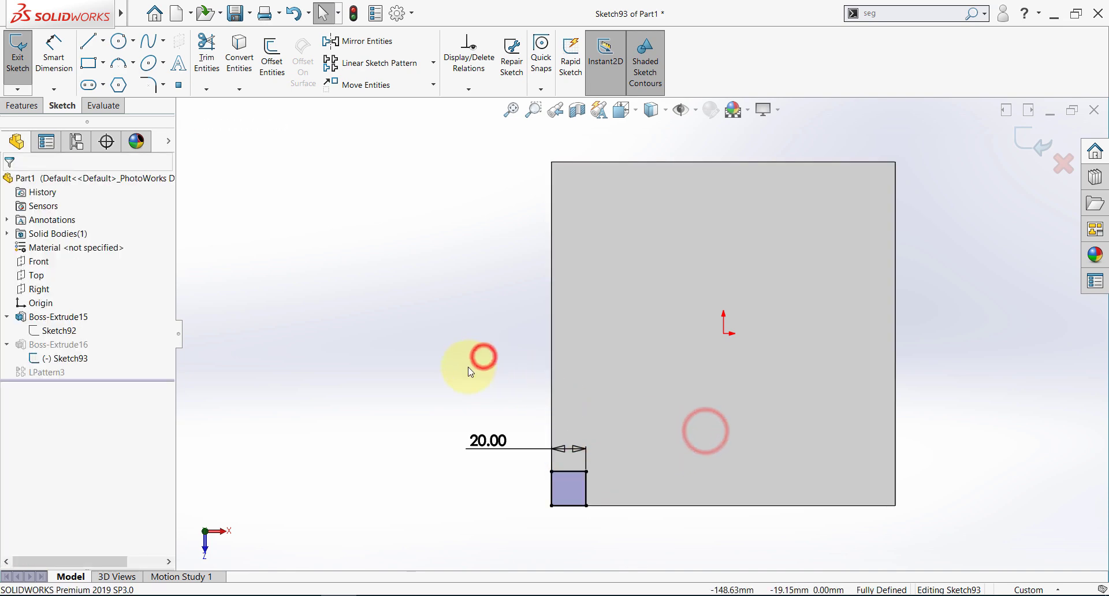
Finish the square's sketch and edit the linear pattern, clearing the Direction 1 and Direction 2 references
left_click(1027, 150)
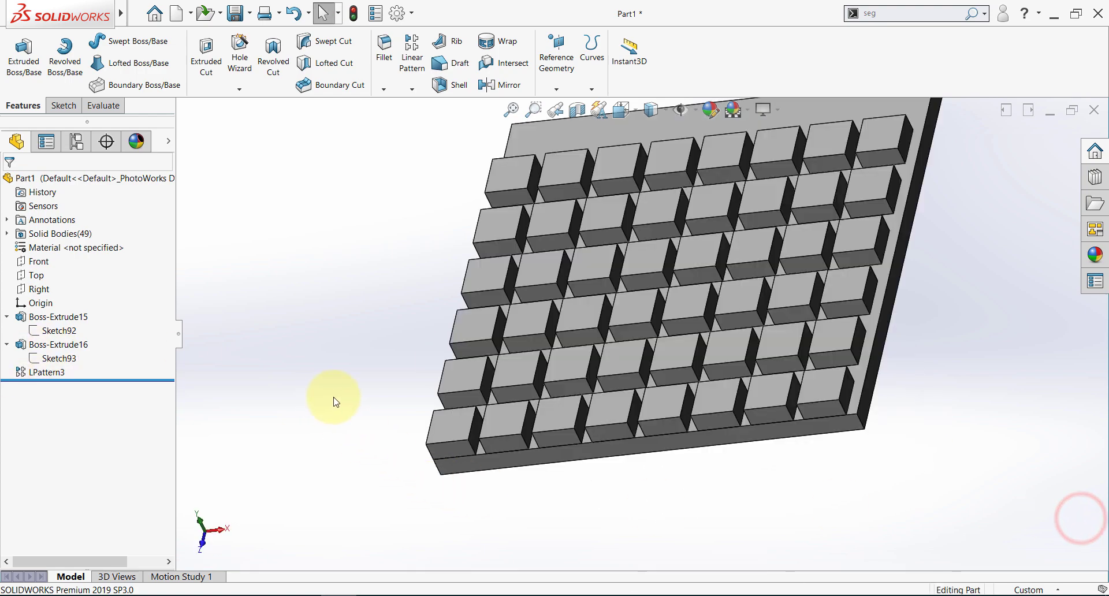
left_click(38, 372)
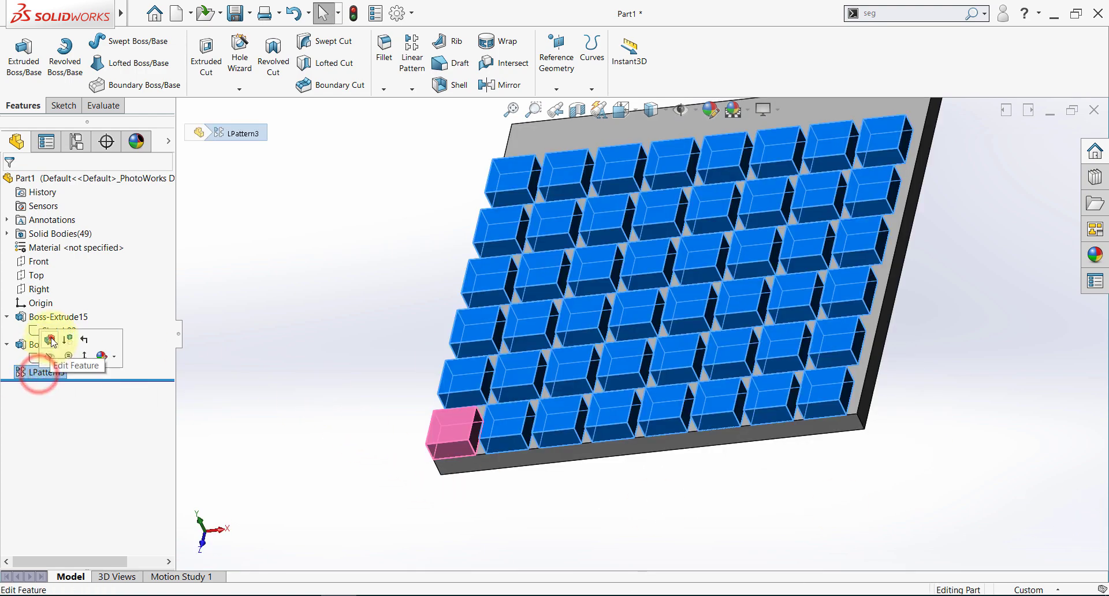
right_click(61, 225)
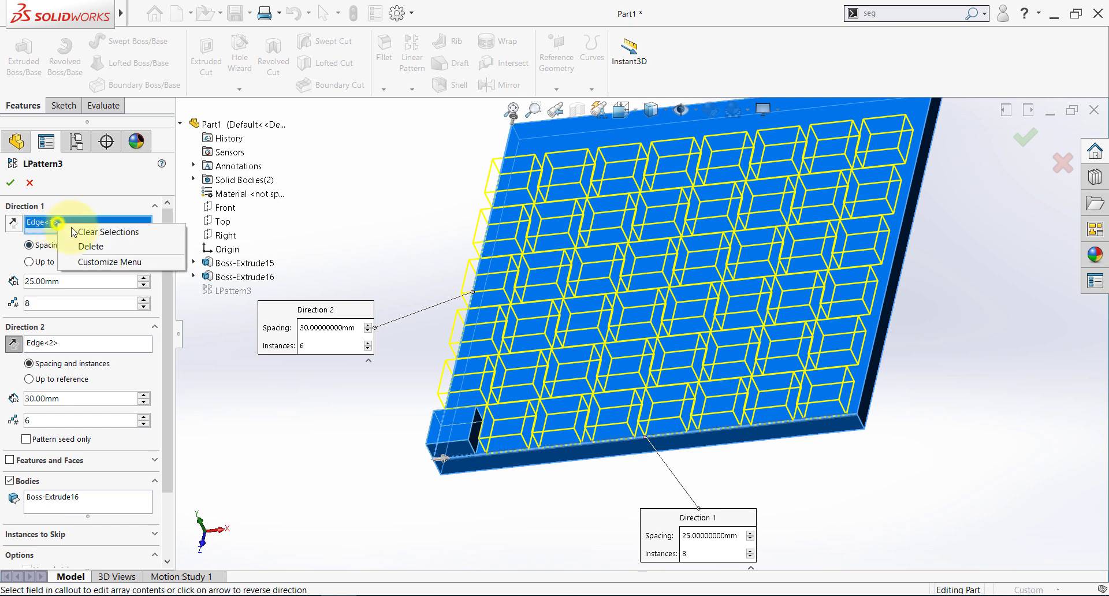
left_click(78, 231)
right_click(78, 345)
left_click(109, 354)
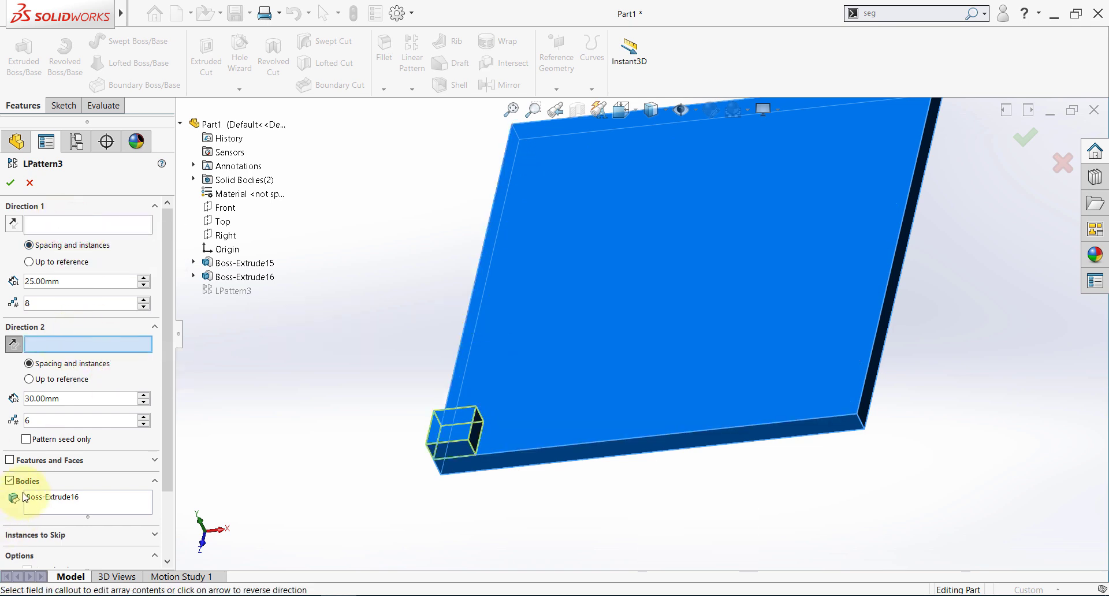
Set Direction 1 along the plate's front edge, running up to the plate's right side face as reference
left_click(69, 226)
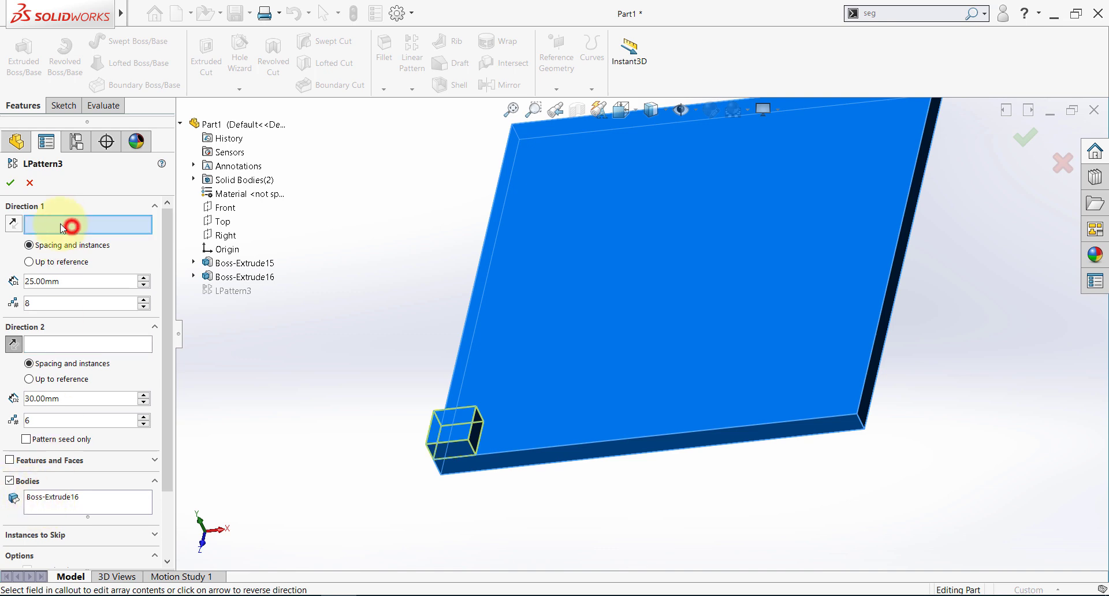
left_click(571, 445)
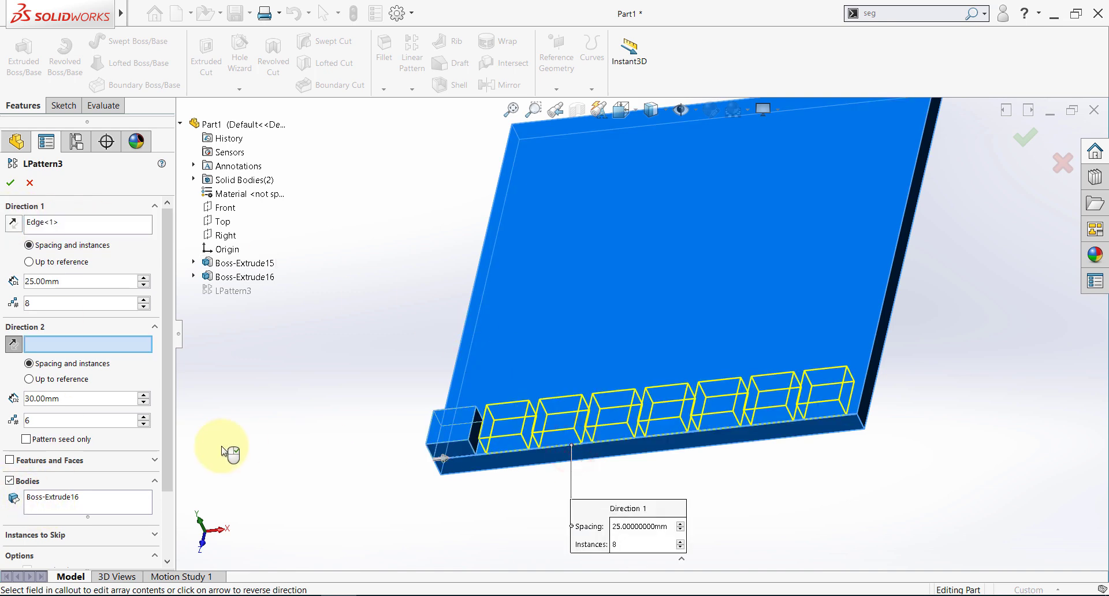
left_click(30, 263)
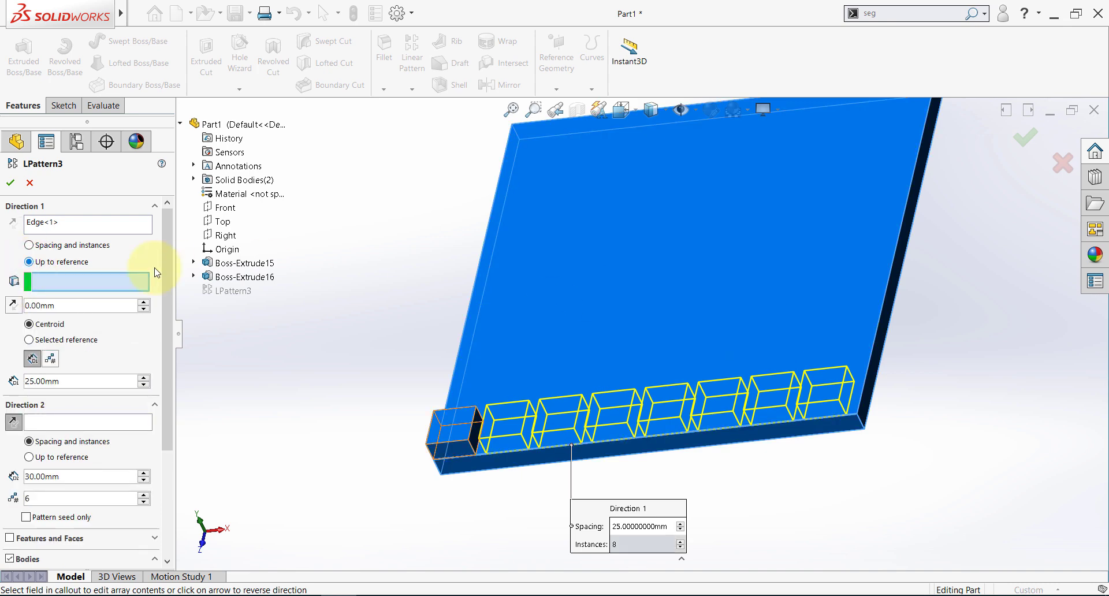
left_click(867, 412)
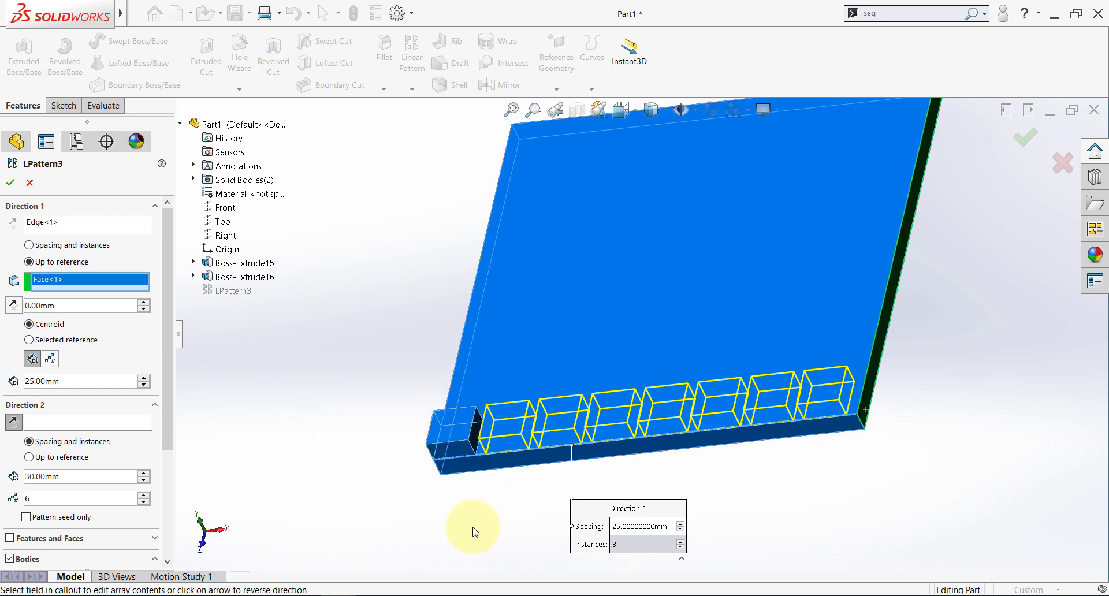
Measure the Direction 1 end offset from a selected reference, using the seed block's right side face
left_click(29, 340)
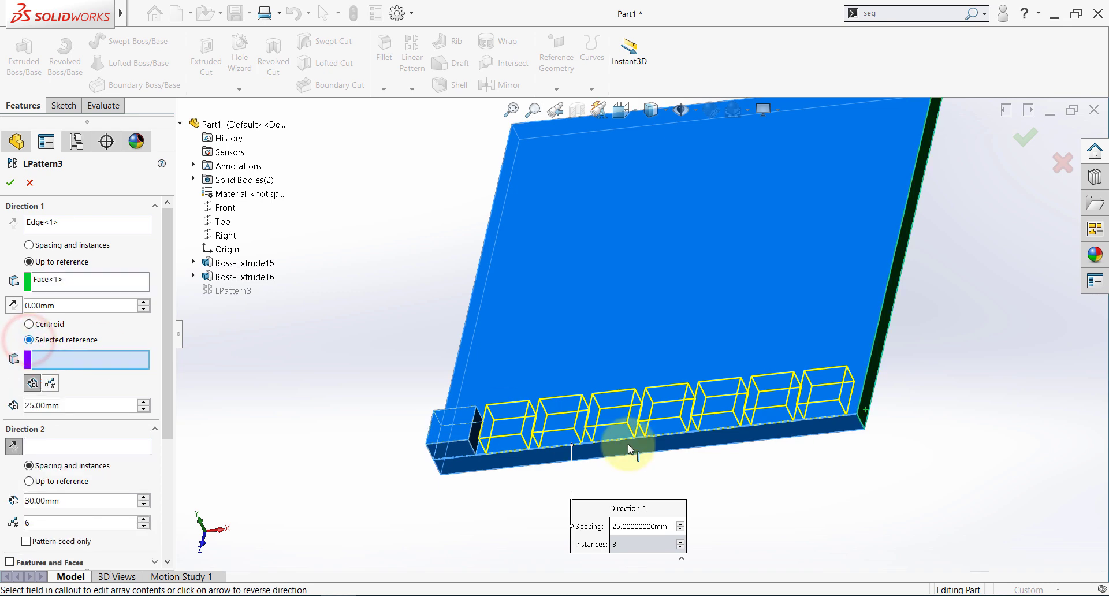
scroll(571, 448, "down", 3)
left_click(387, 398)
scroll(453, 424, "up", 5)
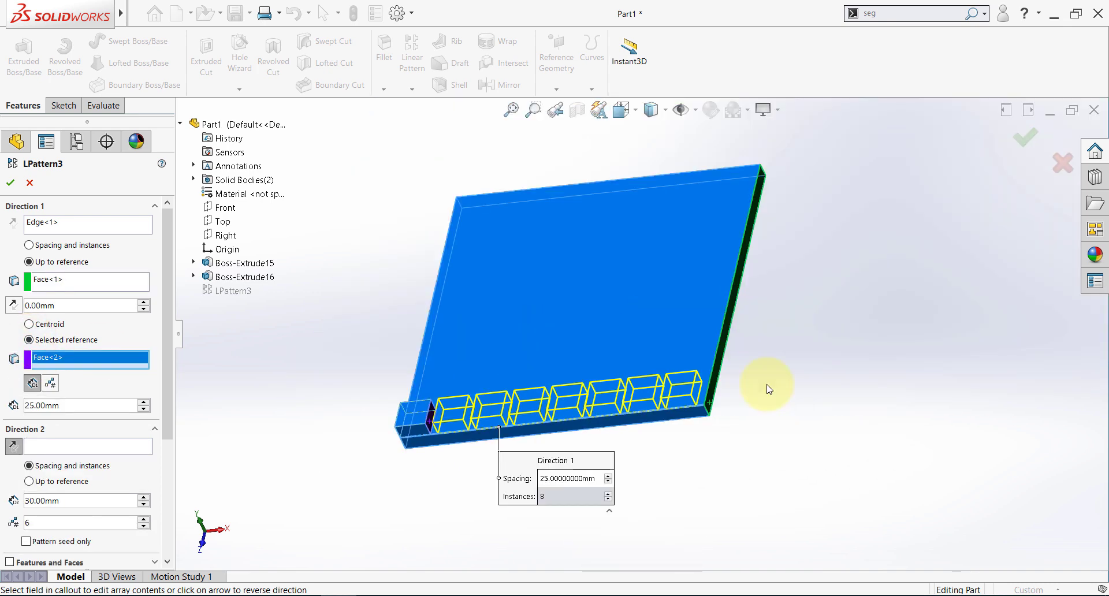
scroll(728, 389, "down", 3)
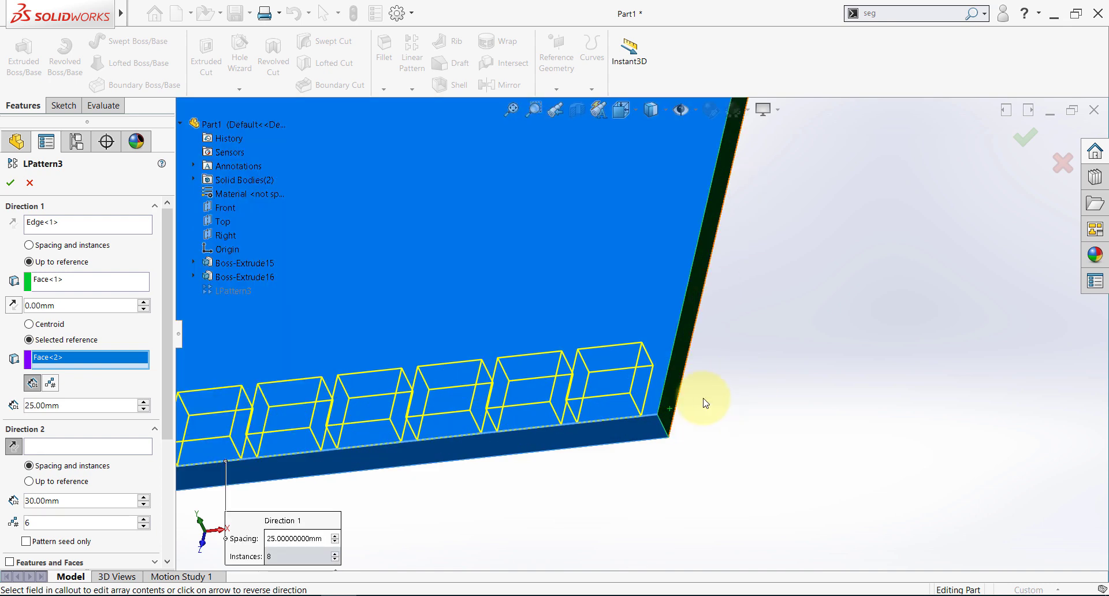
scroll(578, 400, "up", 3)
scroll(363, 384, "down", 3)
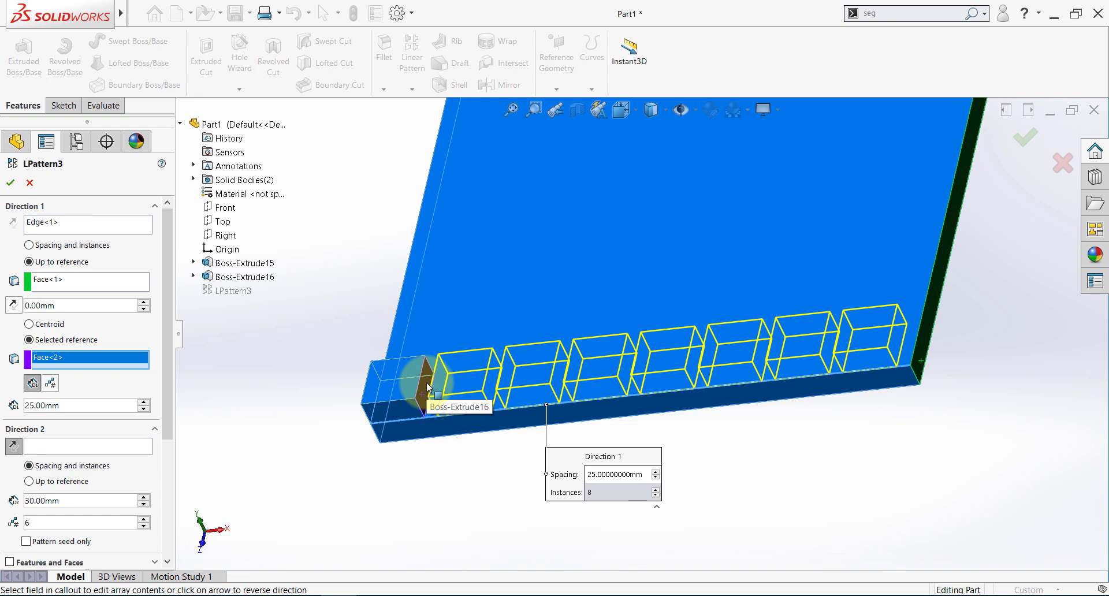
Define Direction 1 by number of instances, trying 3, 4 and 5 blocks
left_click(51, 383)
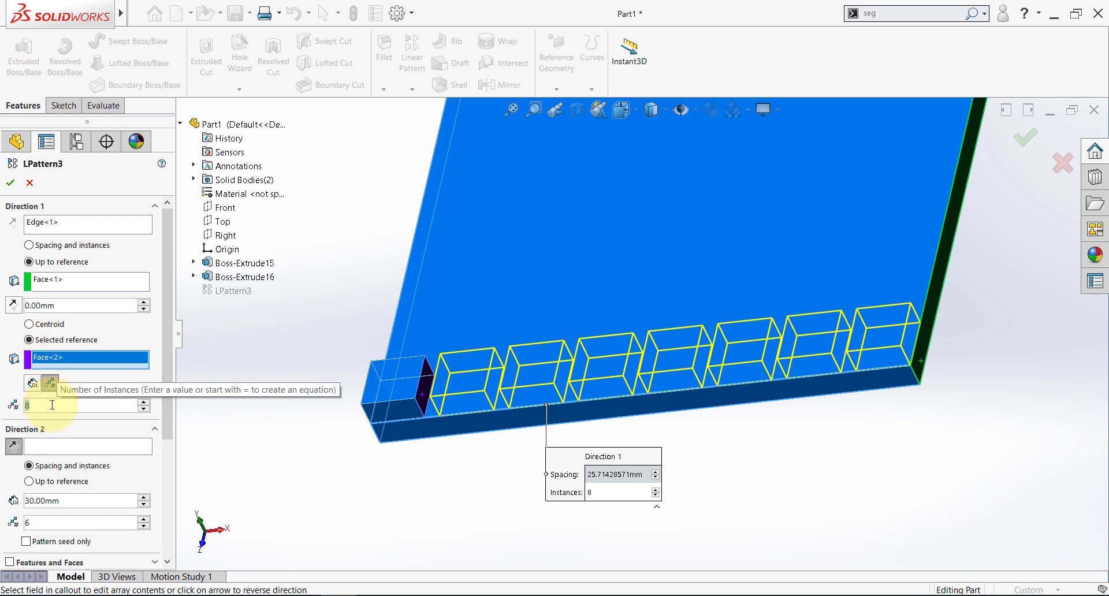
type("3")
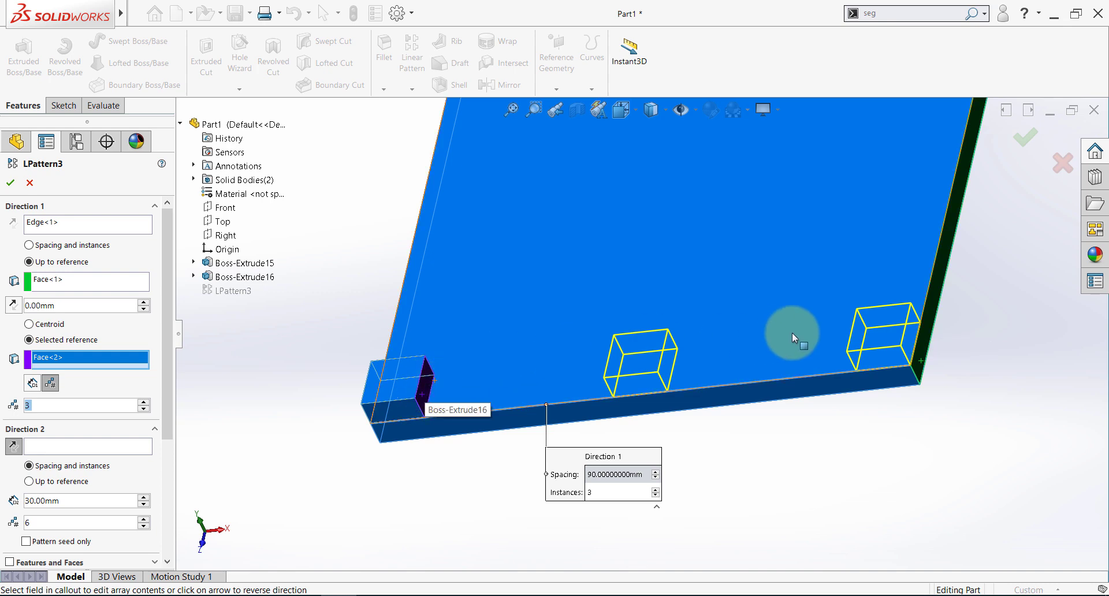
left_click(144, 404)
left_click(144, 409)
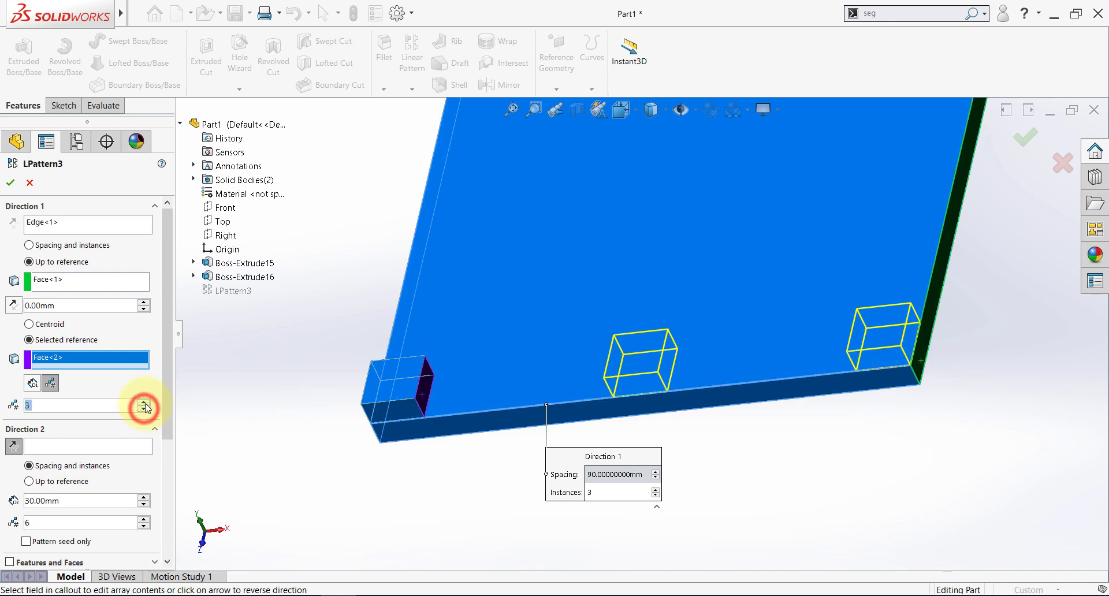
left_click(144, 402)
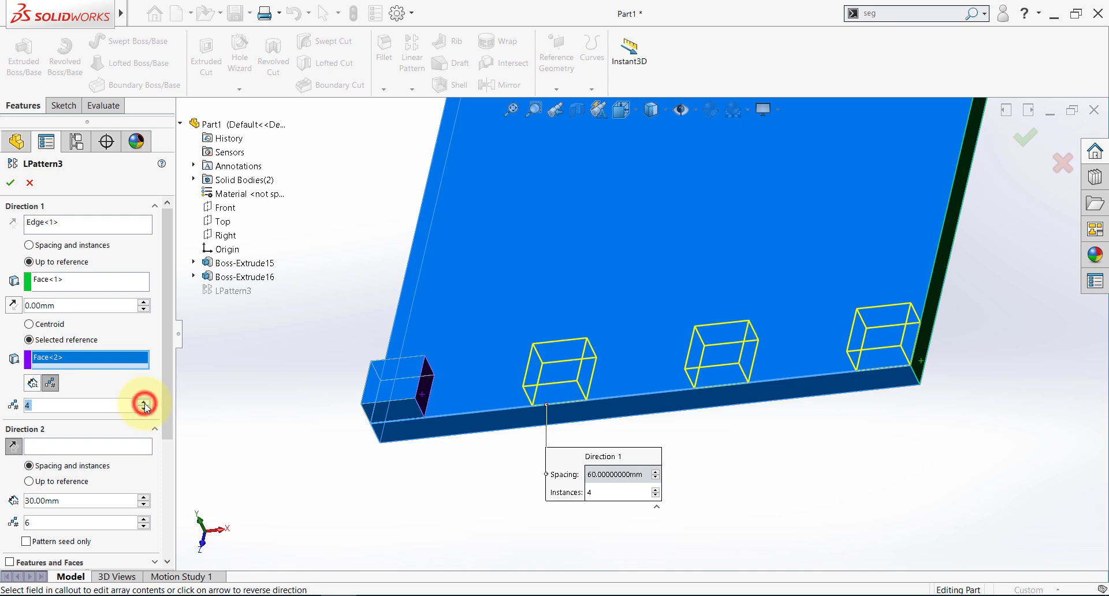
left_click(144, 402)
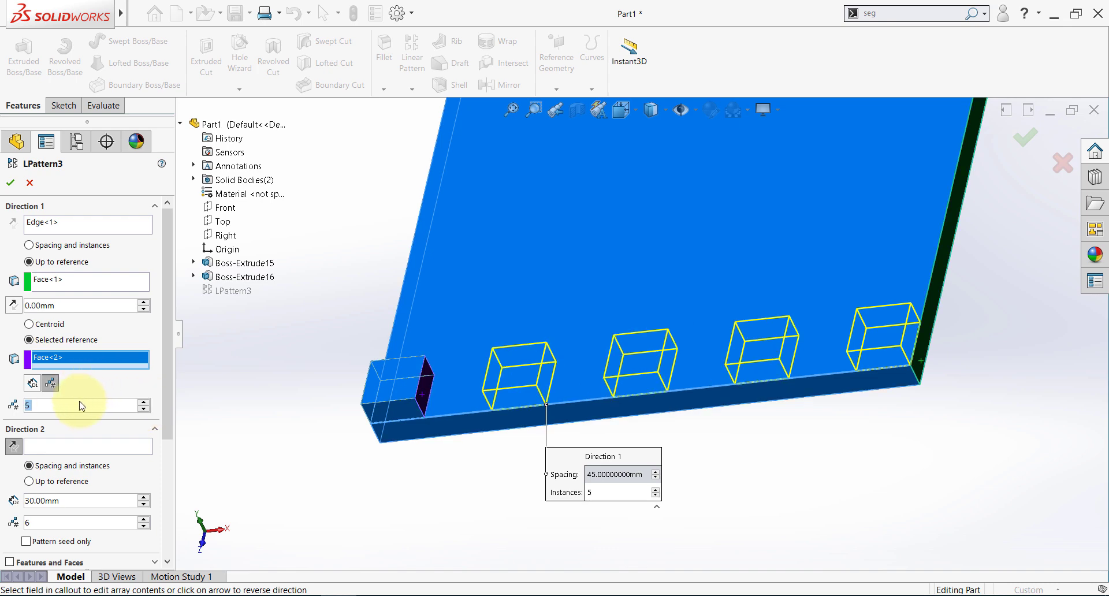
Define Direction 1 by spacing, trying 25, 45, 55 and 35 mm
left_click(33, 383)
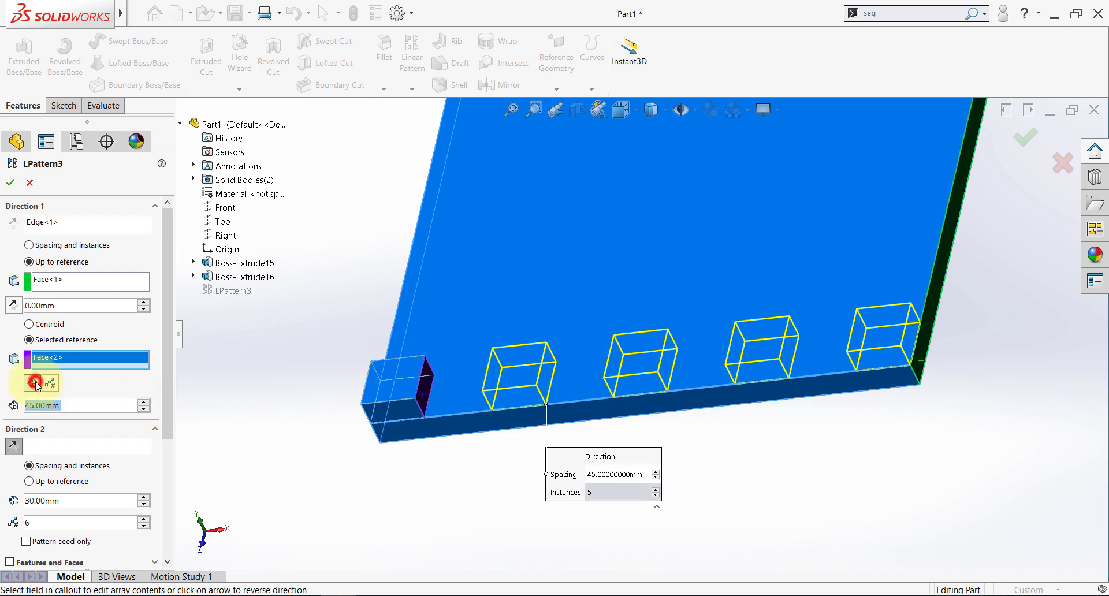
left_click(144, 409)
left_click(143, 408)
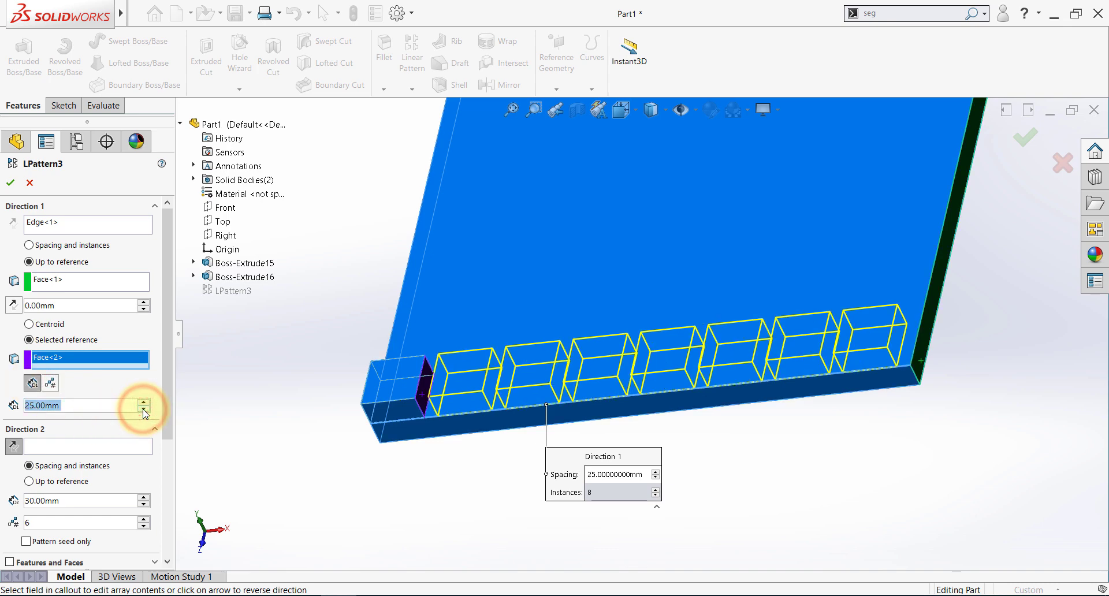
left_click(144, 403)
left_click(143, 402)
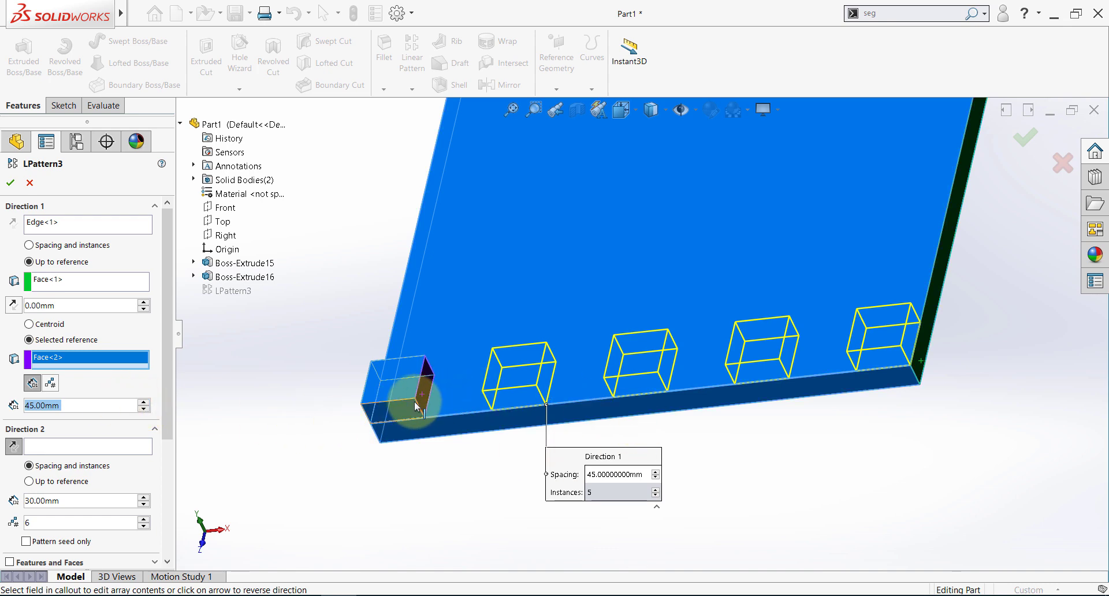
left_click(144, 403)
left_click(92, 404)
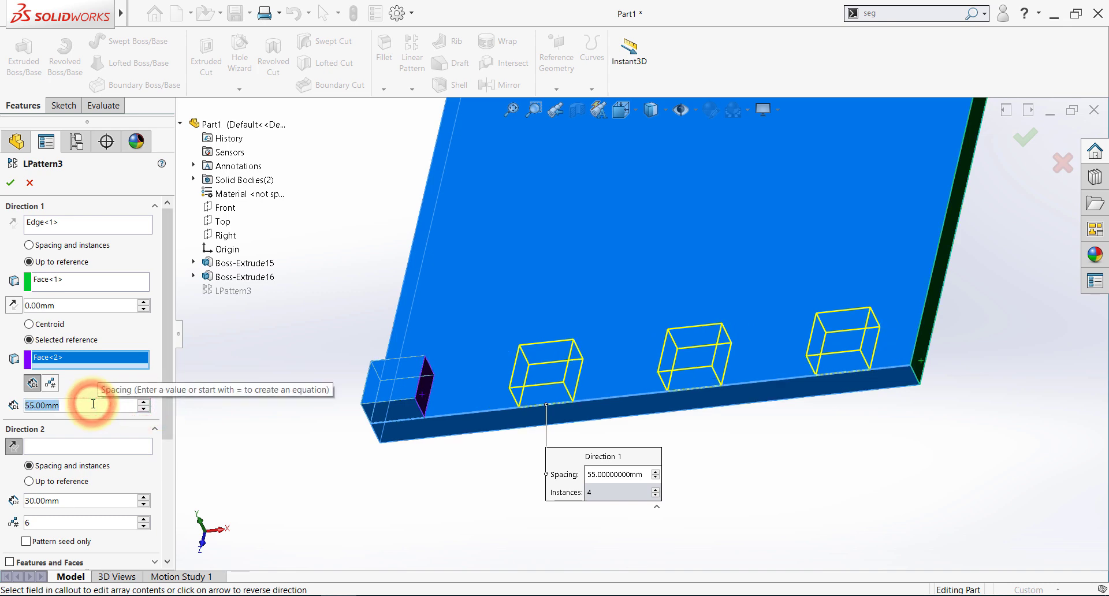
type("35")
key("Return")
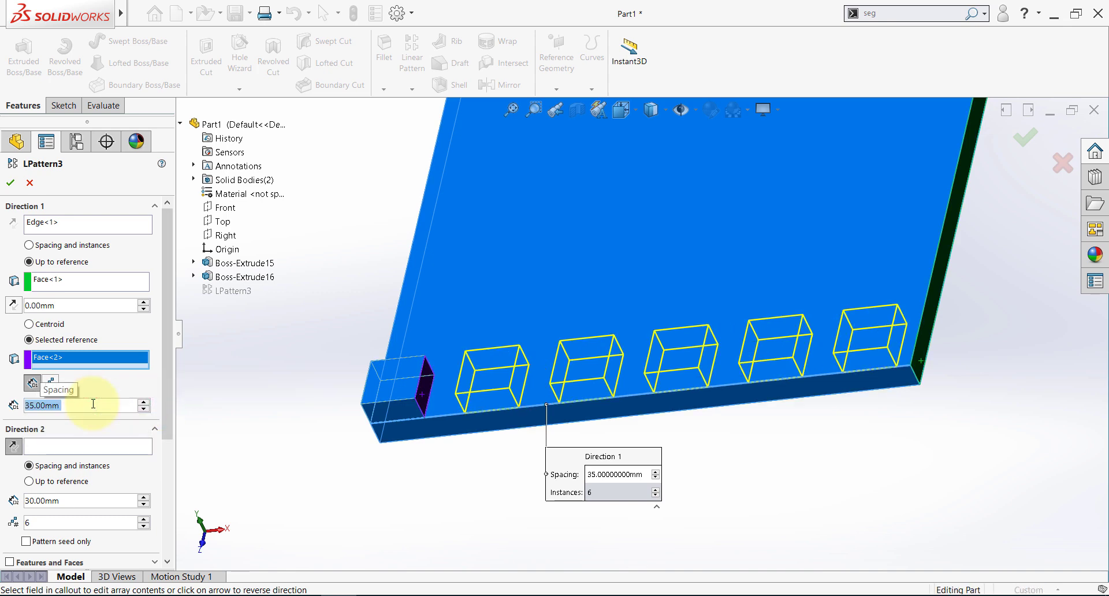
Set the Direction 1 spacing to 27 mm, and switch the direction to be defined by 7 instances
type("27")
key("Return")
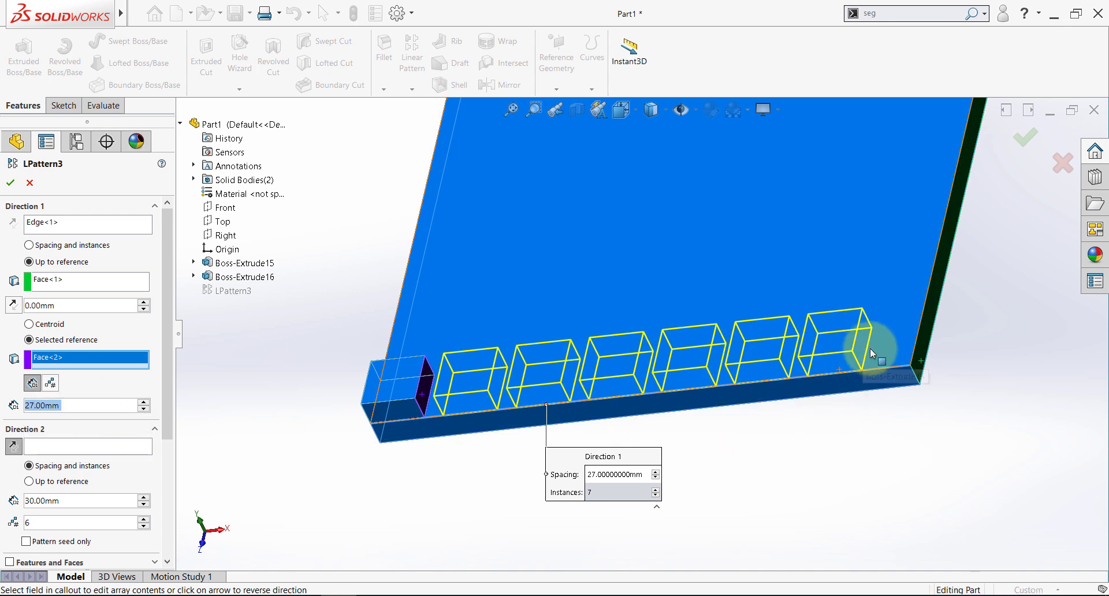
mouse_move(873, 347)
middle_mouse_down()
mouse_move(882, 356)
mouse_move(877, 345)
middle_mouse_up()
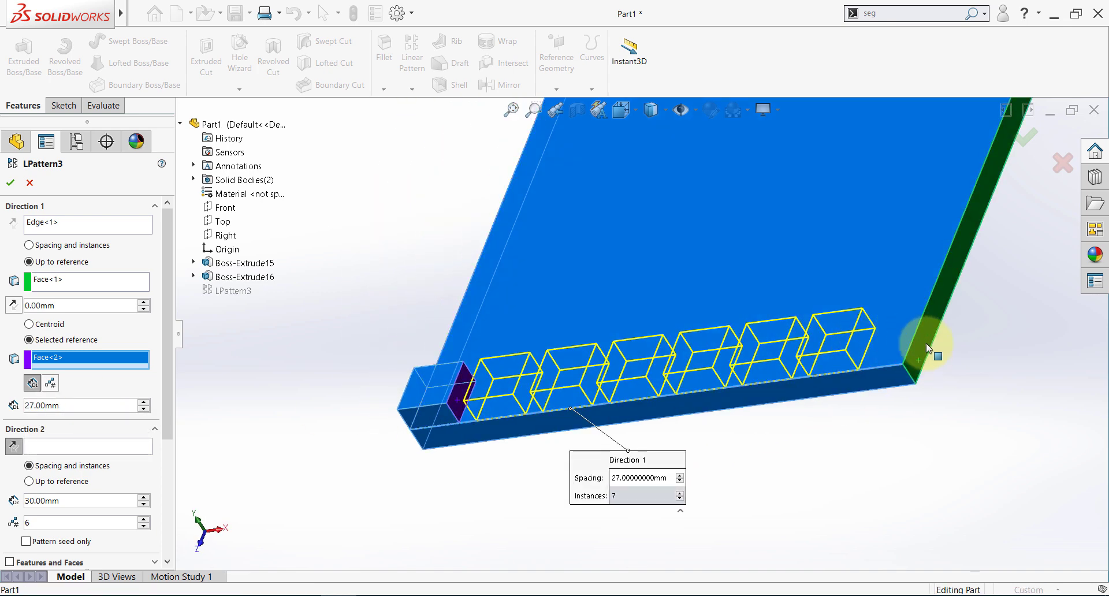
left_click(51, 383)
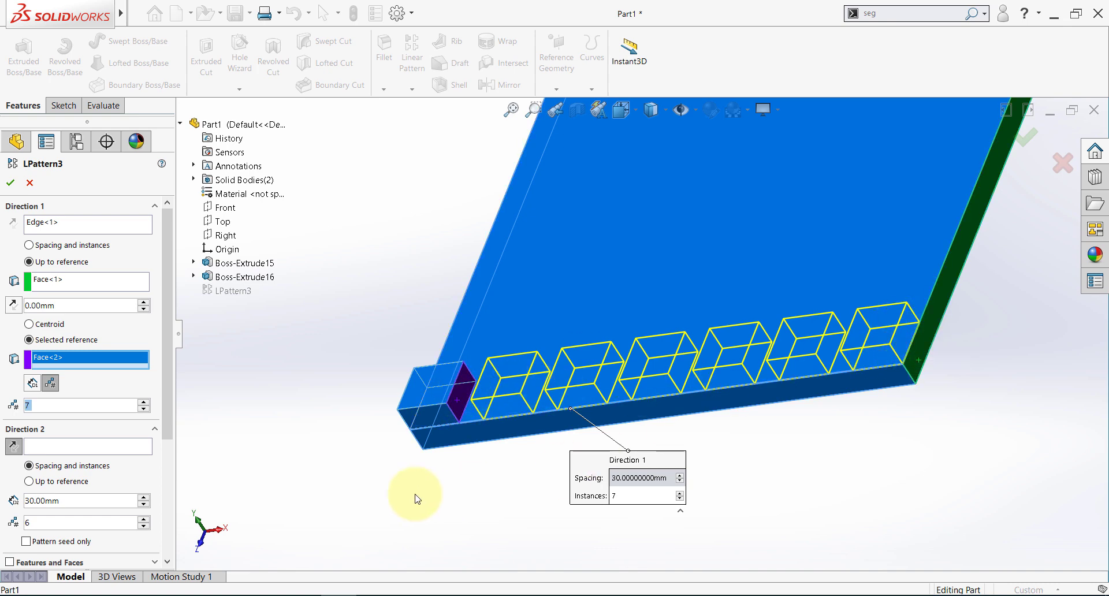
Set Direction 2 normal to the Front plane and reverse it so the rows run across the plate
left_click(110, 446)
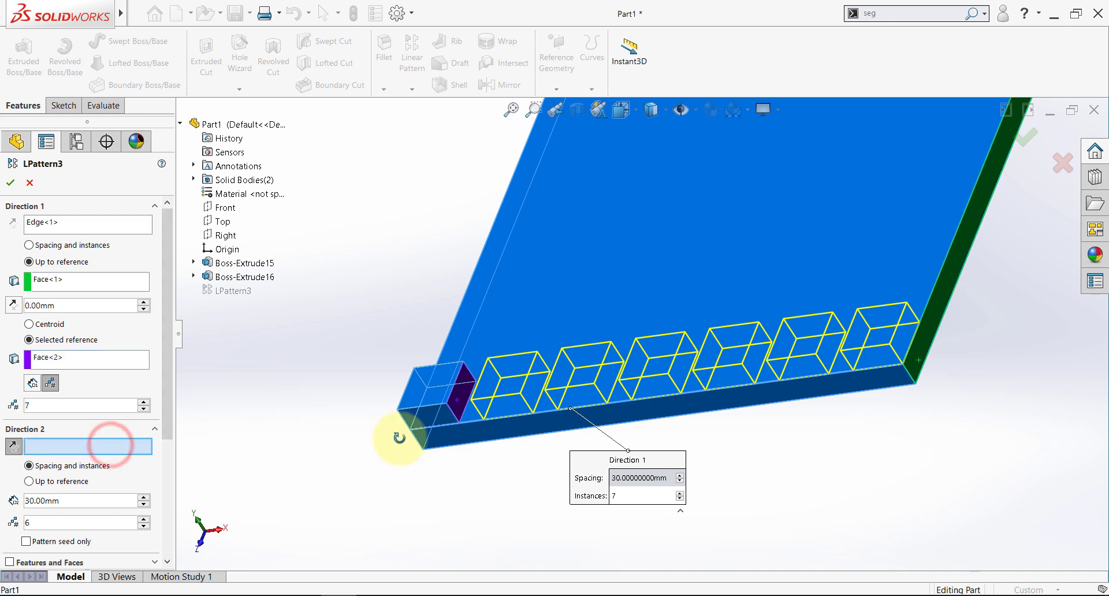
middle_click_drag(397, 436, 473, 435)
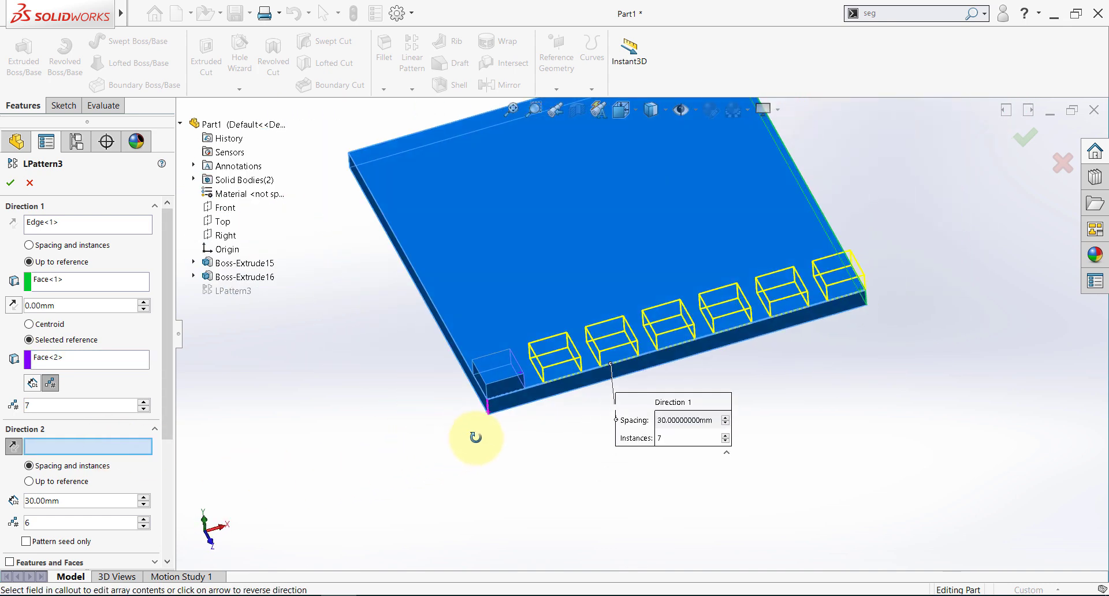
scroll(416, 445, "up", 3)
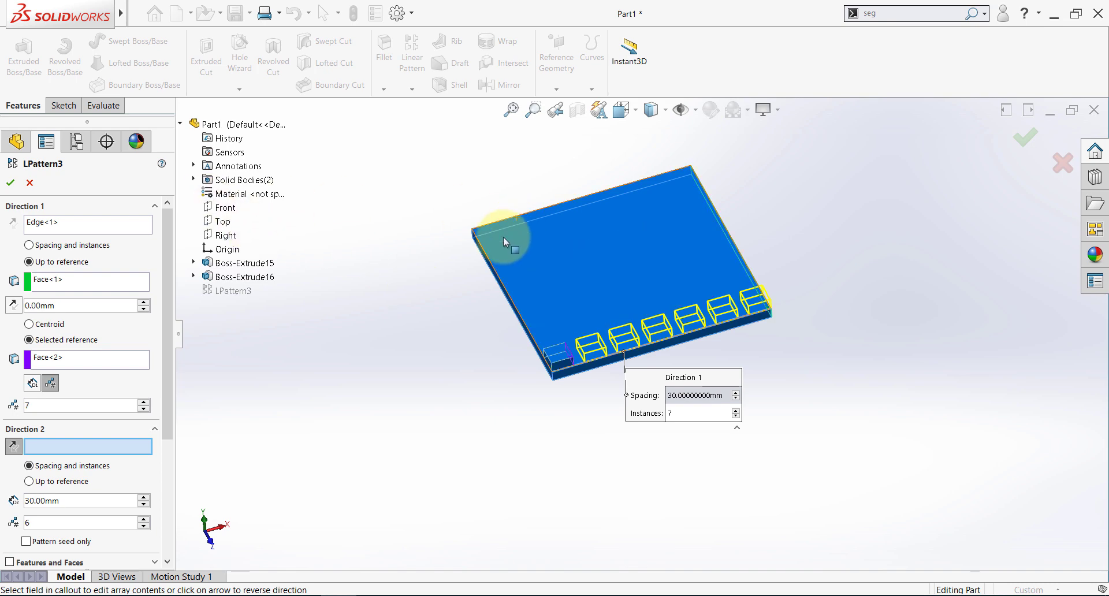
scroll(503, 236, "down", 3)
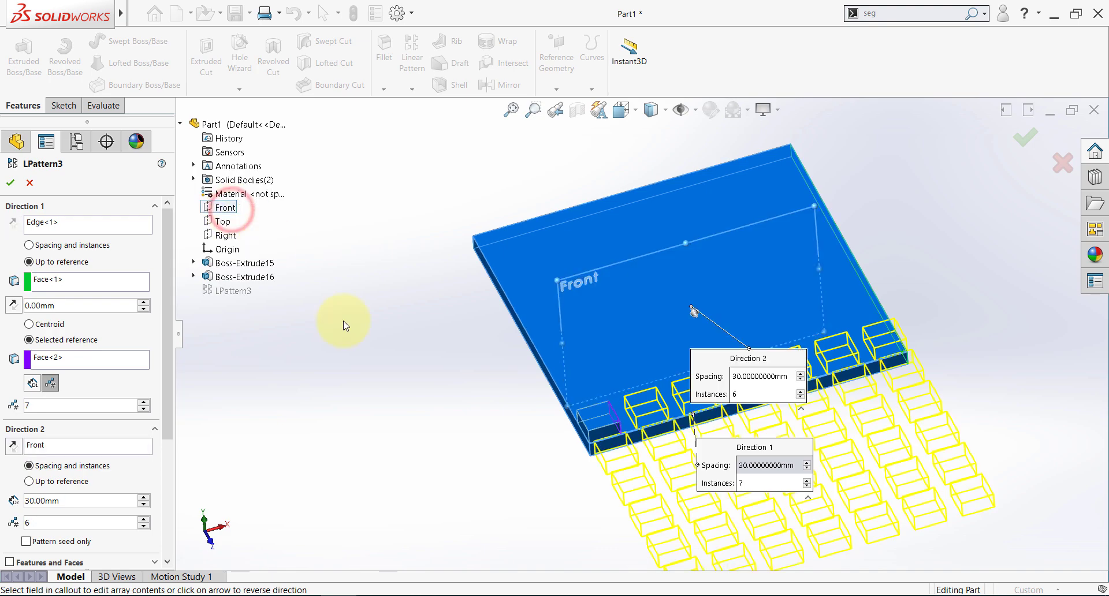
middle_click_drag(347, 321, 497, 428)
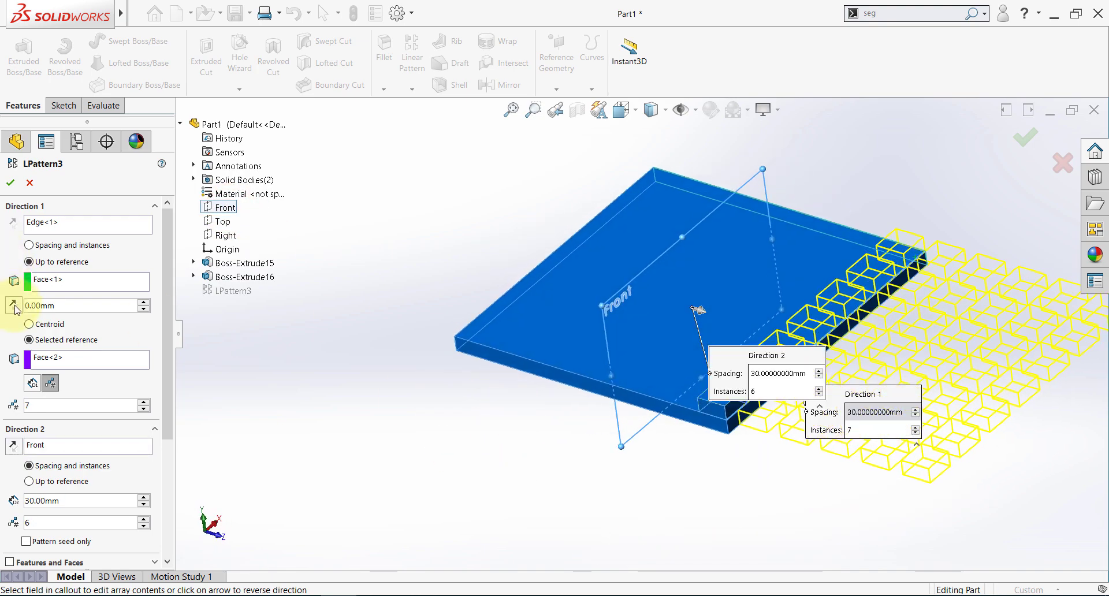
left_click(13, 447)
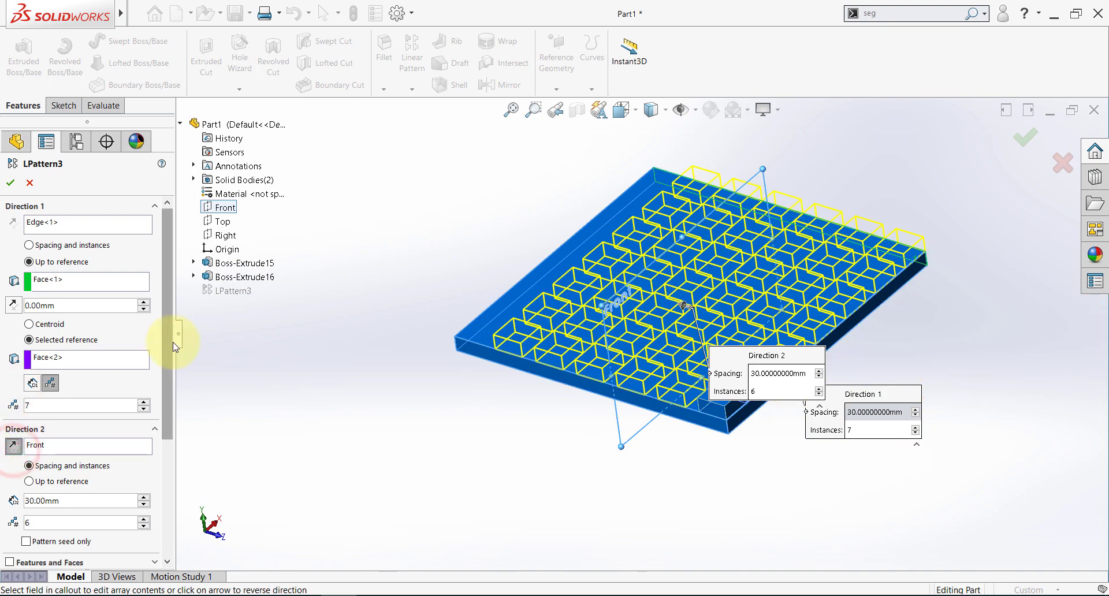
Define Direction 2 up to reference, using the plate's far side face as the end reference
left_click_drag(171, 343, 167, 433)
left_click(30, 339)
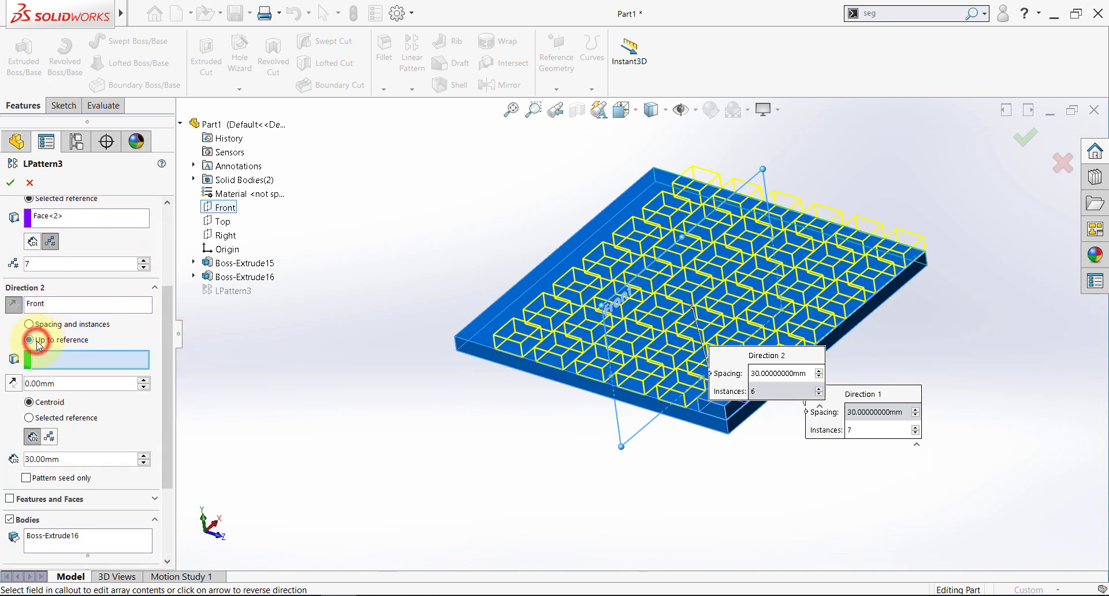
middle_click_drag(441, 471, 508, 448)
scroll(568, 374, "down", 4)
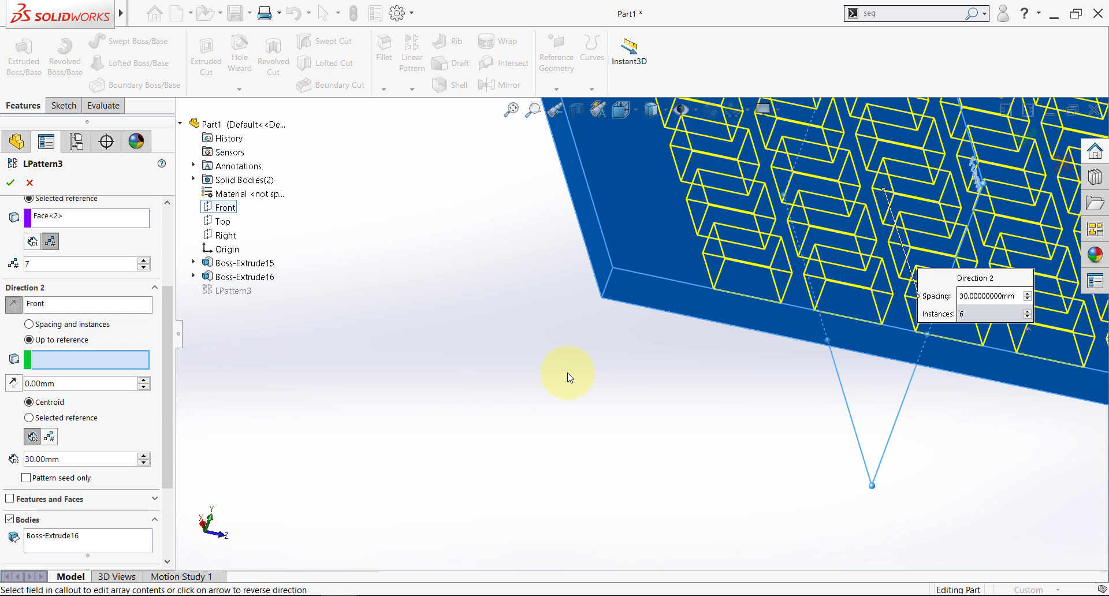
left_click(596, 262)
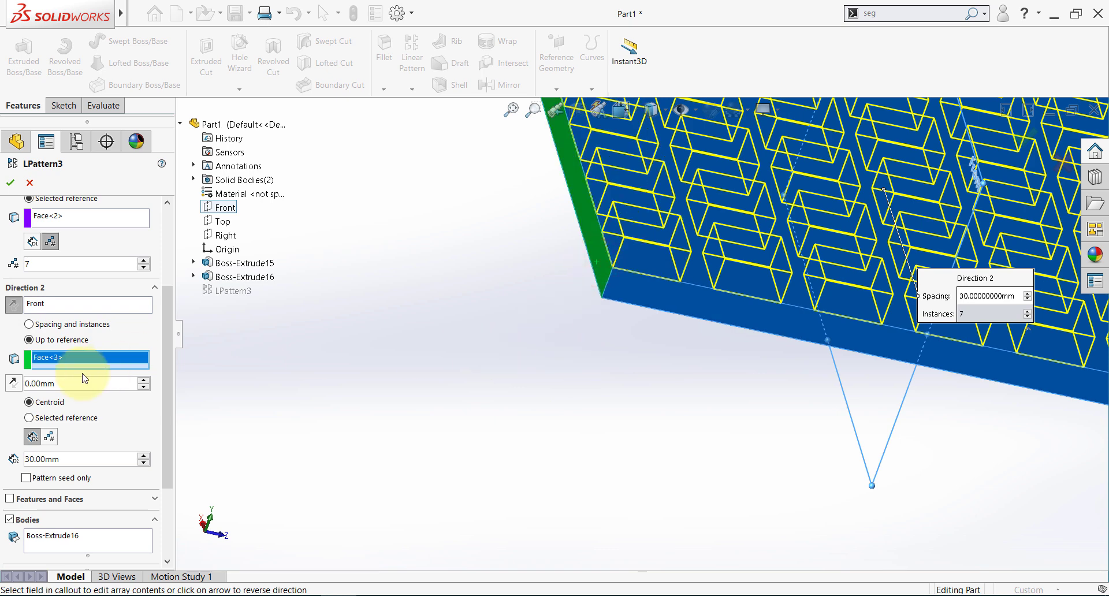
Measure the Direction 2 limit from a selected reference, picking the corner block's side face that faces the end reference
left_click(28, 418)
scroll(908, 408, "up", 5)
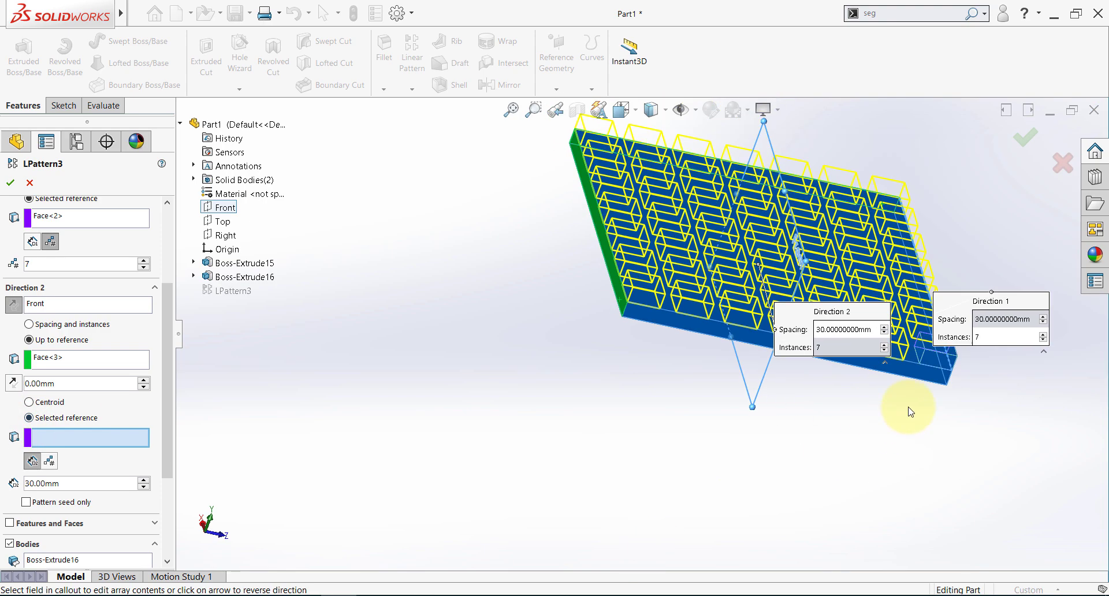
scroll(857, 283, "down", 5)
scroll(857, 283, "down", 2)
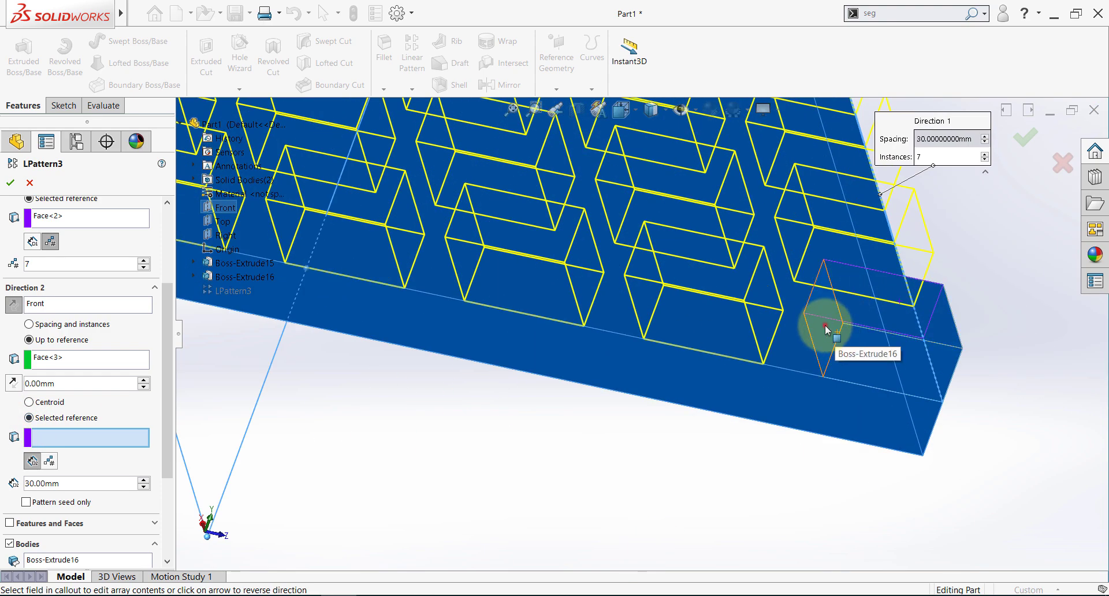
left_click(826, 329)
scroll(780, 422, "up", 5)
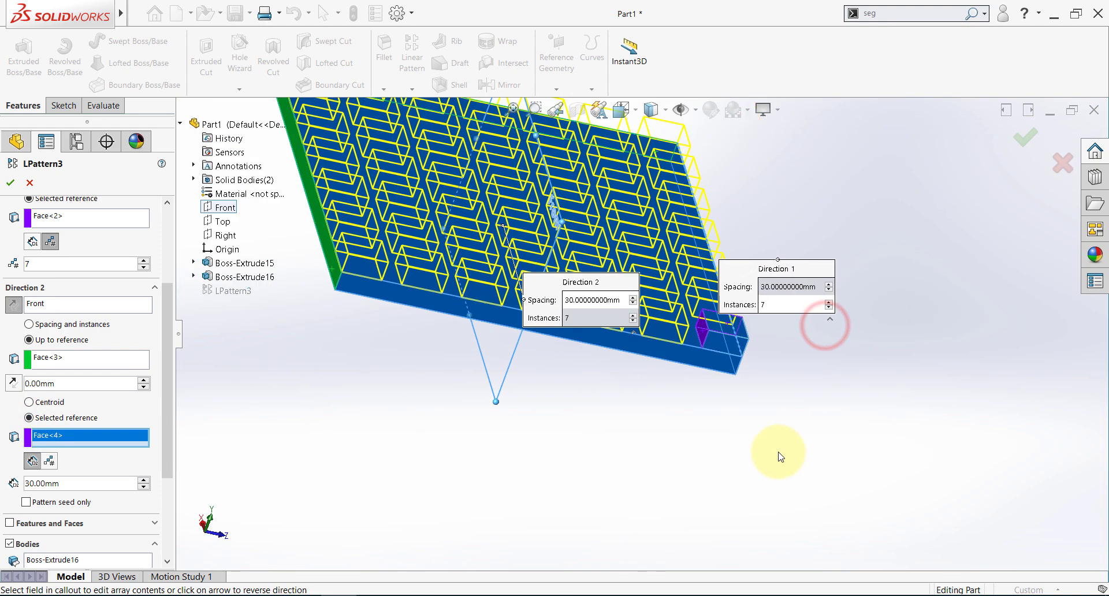
Define Direction 2 by 4 instances and accept the linear pattern
left_click(48, 462)
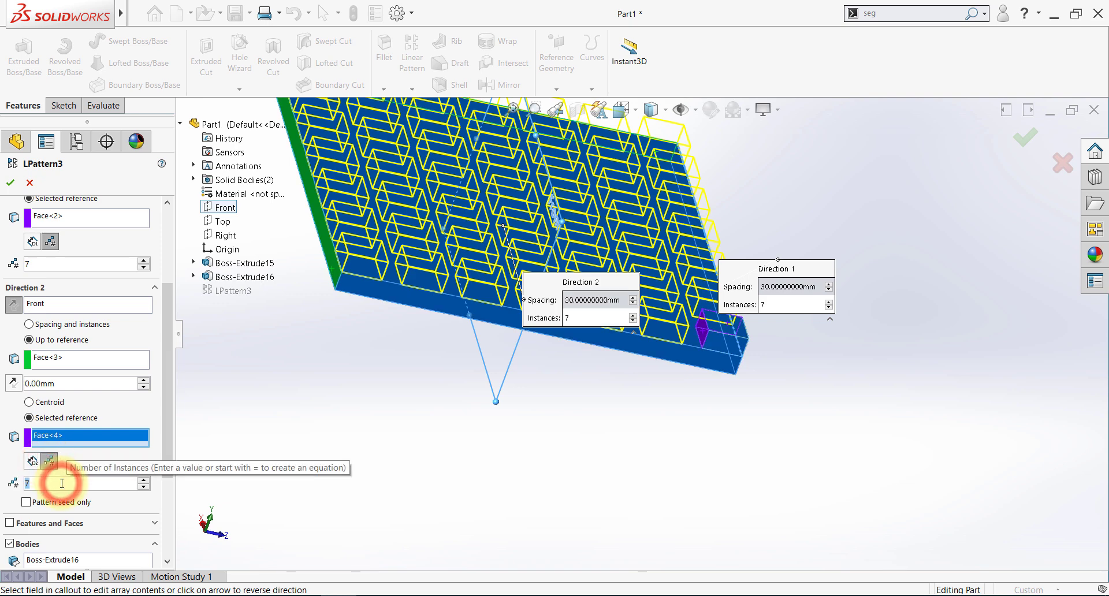
type("4")
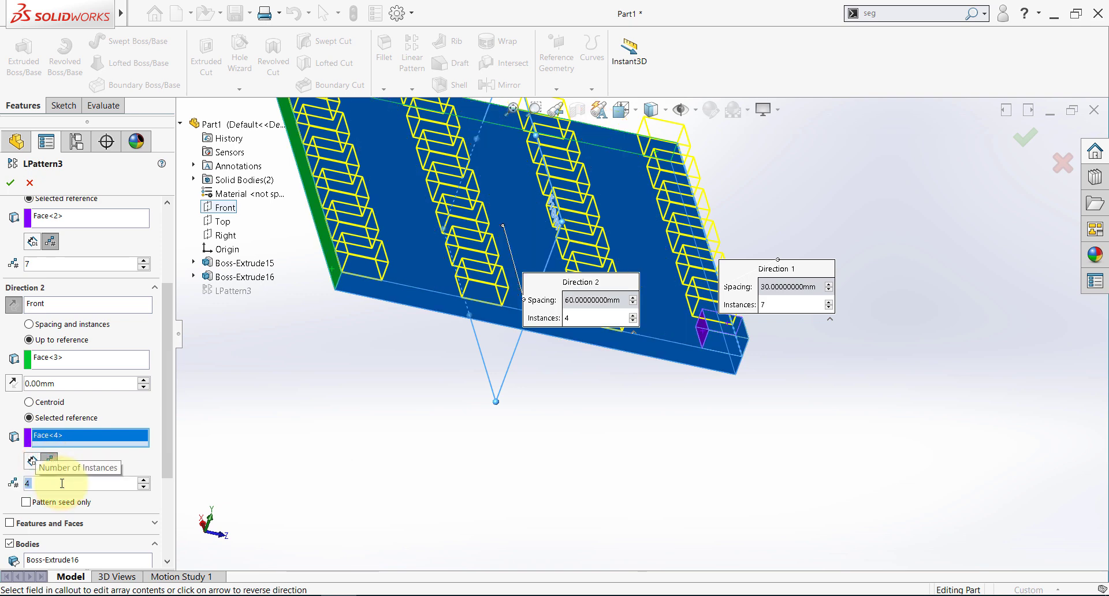
scroll(337, 415, "up", 5)
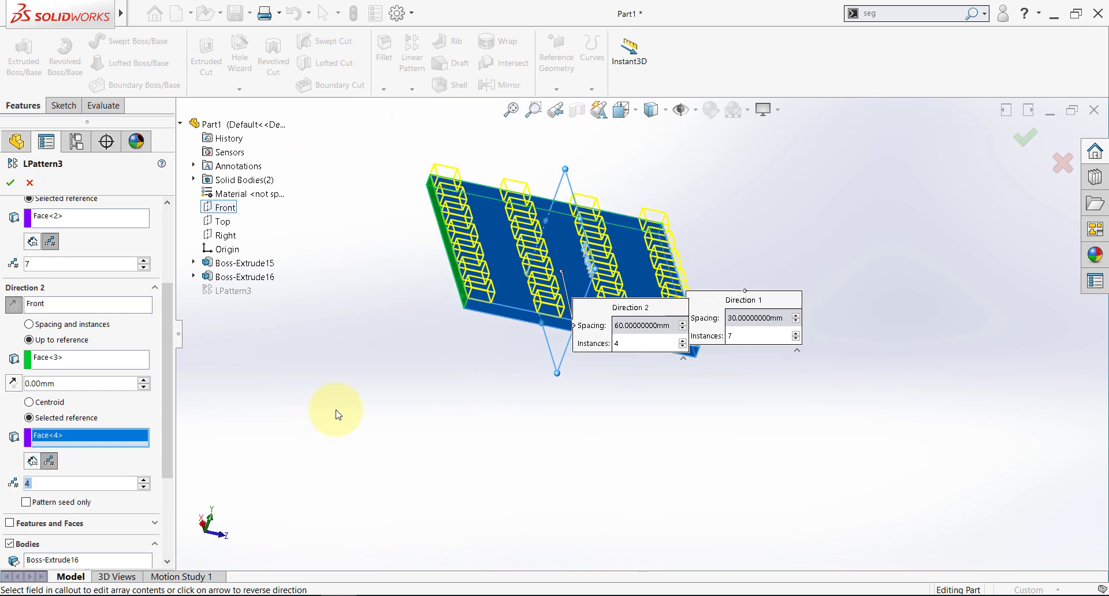
left_click(14, 184)
middle_click_drag(532, 441, 551, 241)
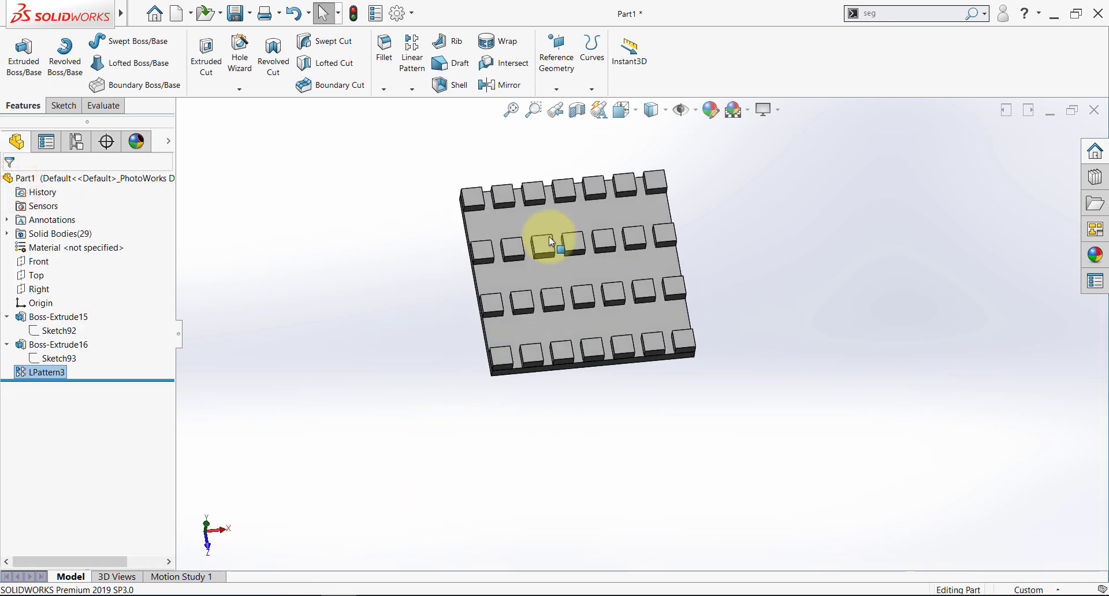
scroll(548, 237, "down", 4)
middle_click_drag(470, 341, 497, 299)
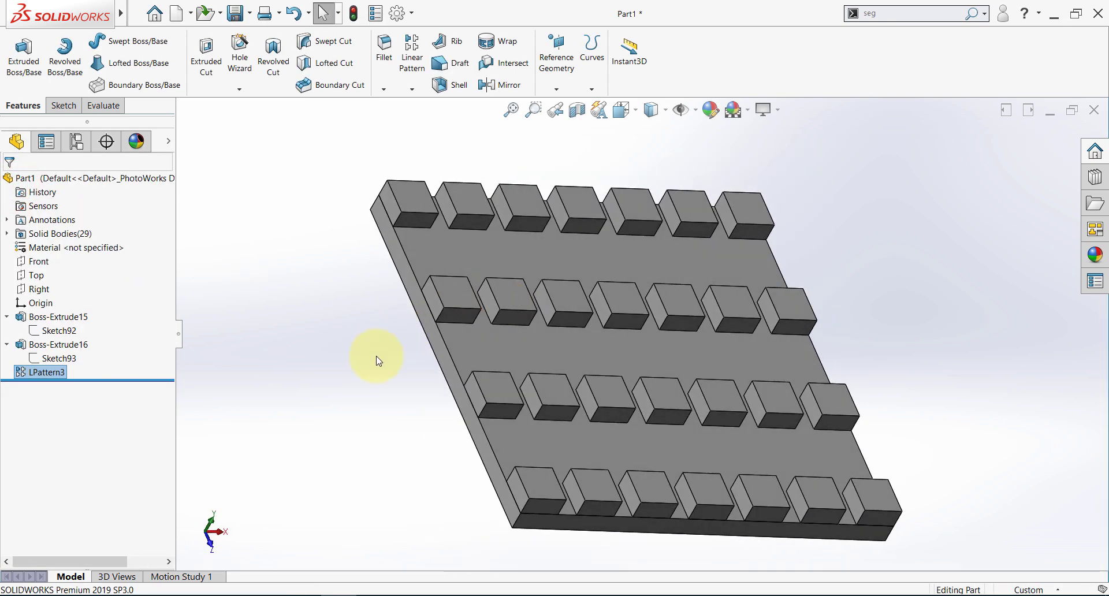
middle_click_drag(376, 356, 312, 416)
left_click(314, 425)
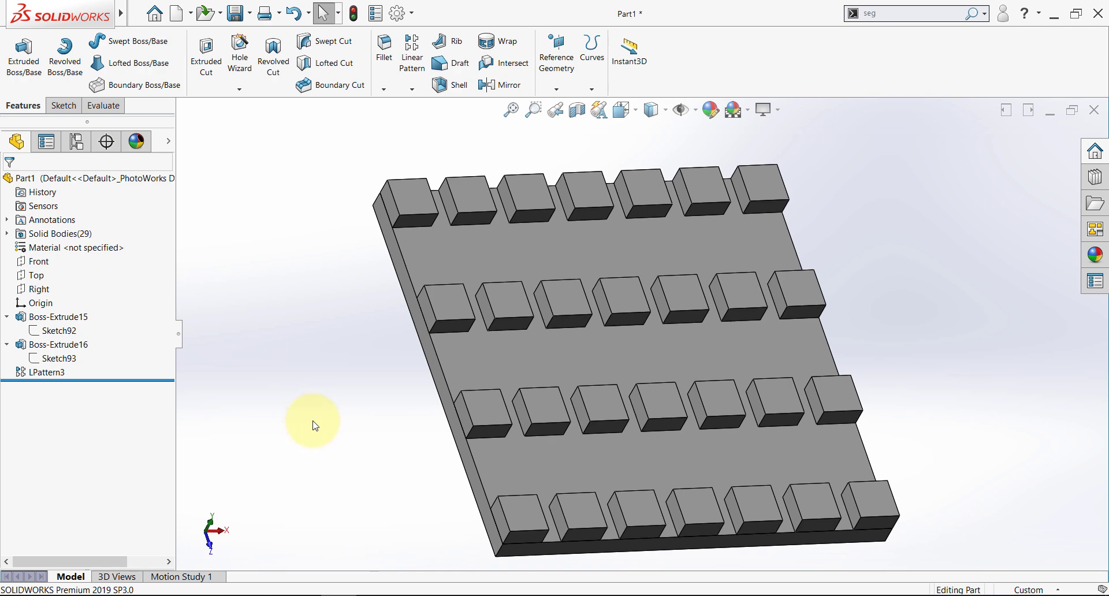
Edit the base plate's sketch and set the rectangle's horizontal dimension to 400 mm
left_click(492, 364)
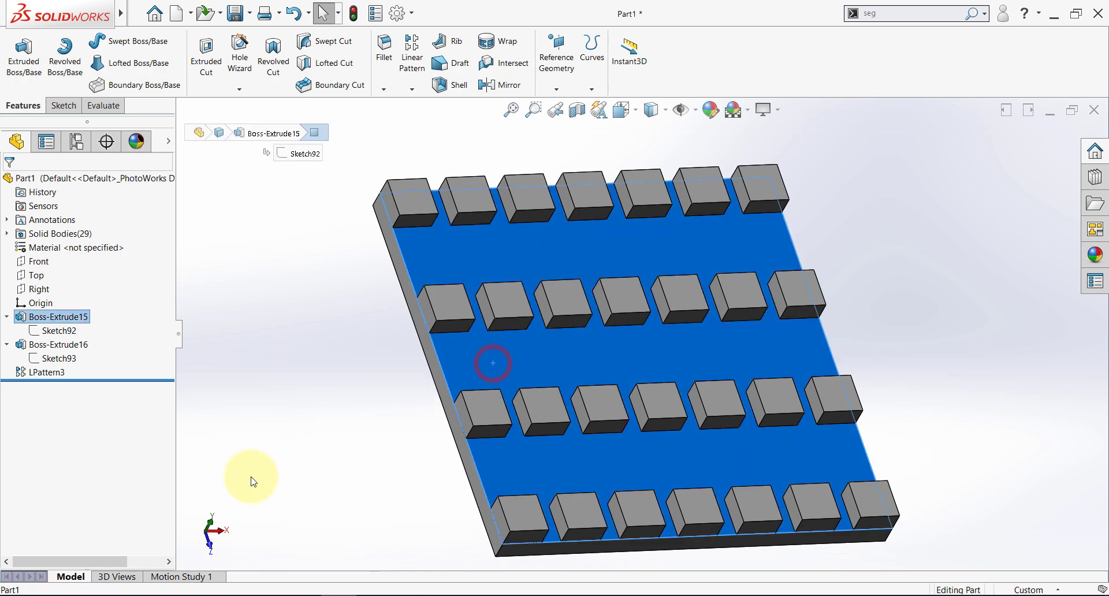
left_click(305, 442)
left_click(58, 330)
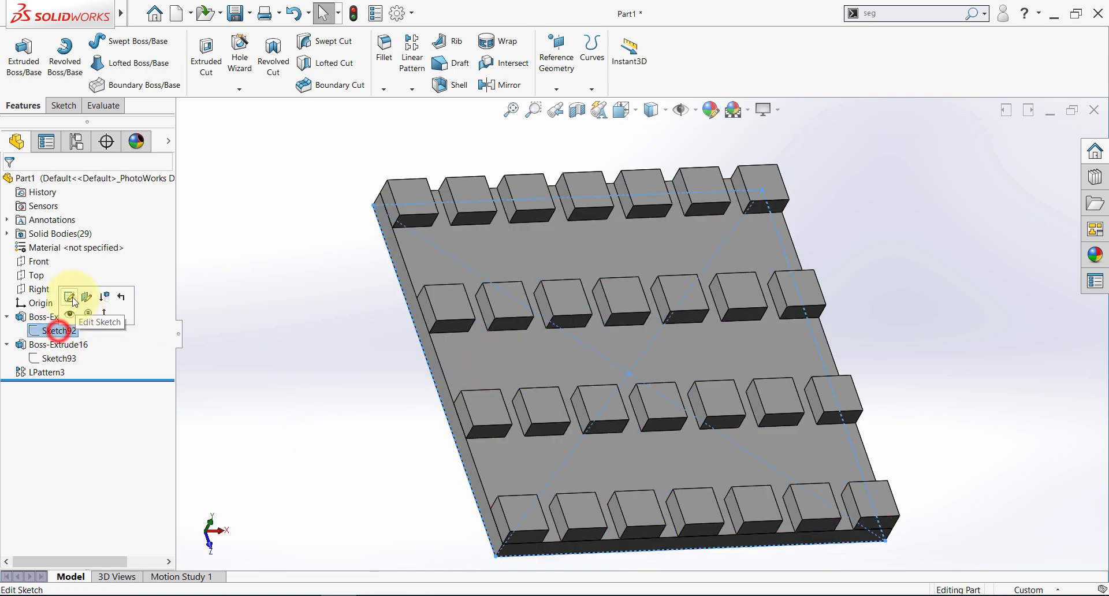
left_click(70, 297)
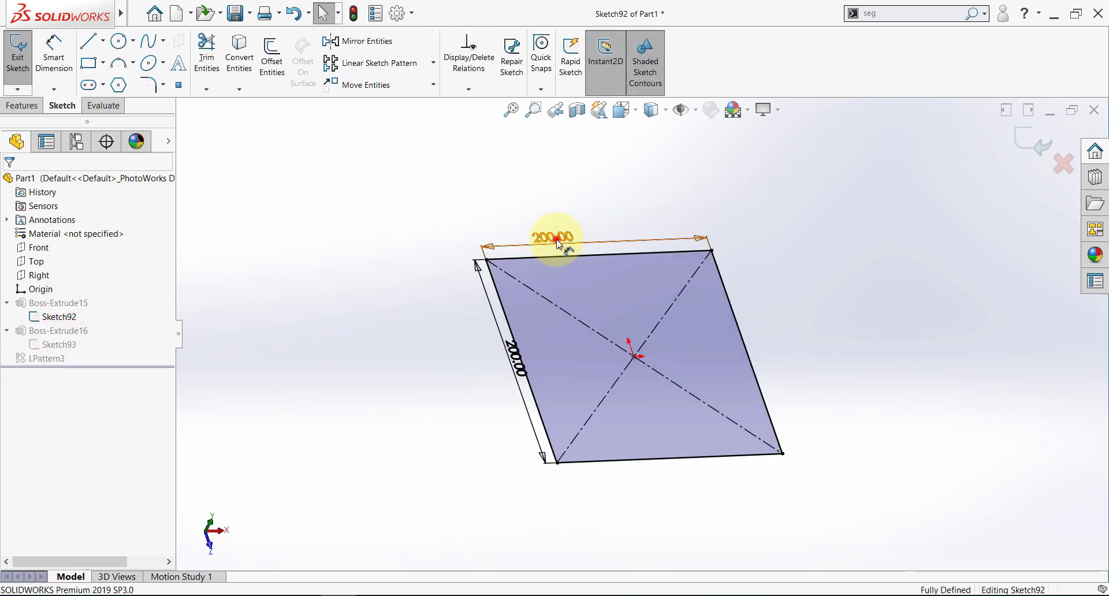
left_click(556, 239)
type("400")
key("Return")
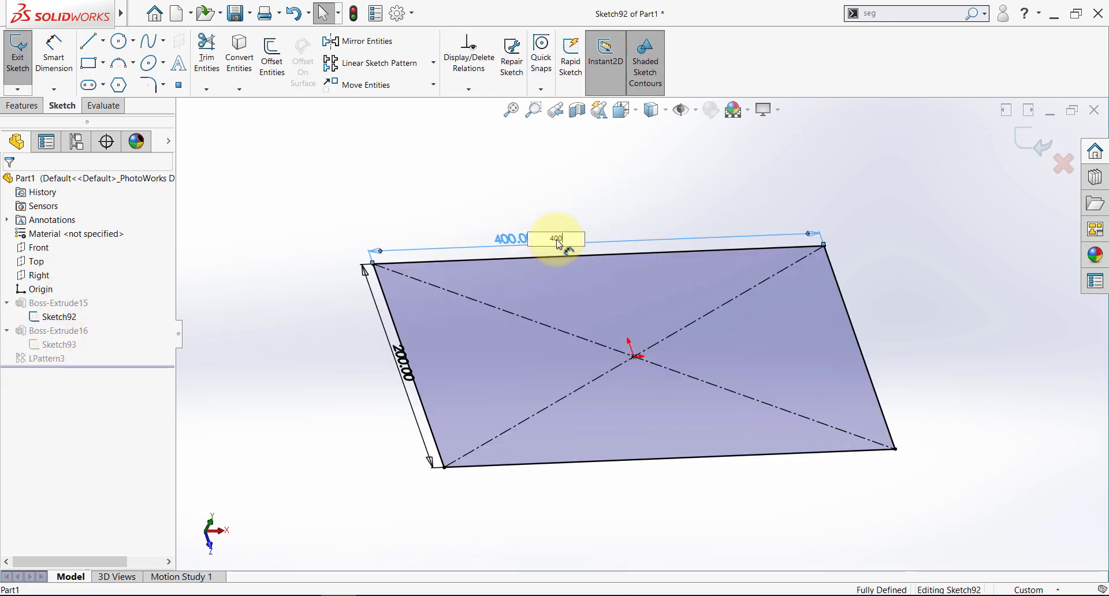
Set the plate rectangle's other side to 300 mm and exit the sketch to rebuild the pattern
left_click(401, 370)
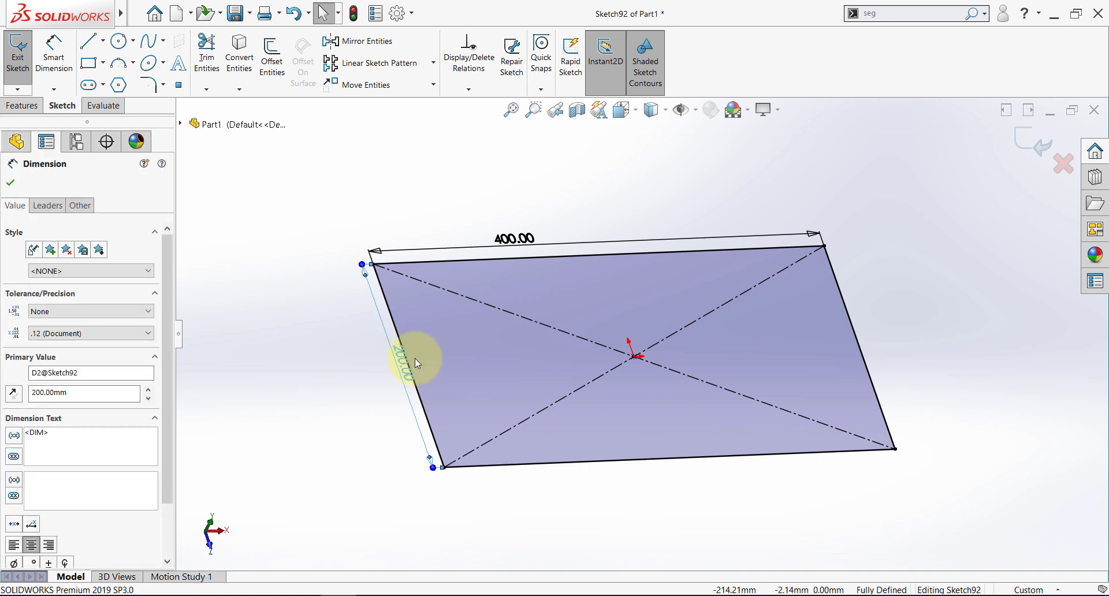
left_click(401, 361)
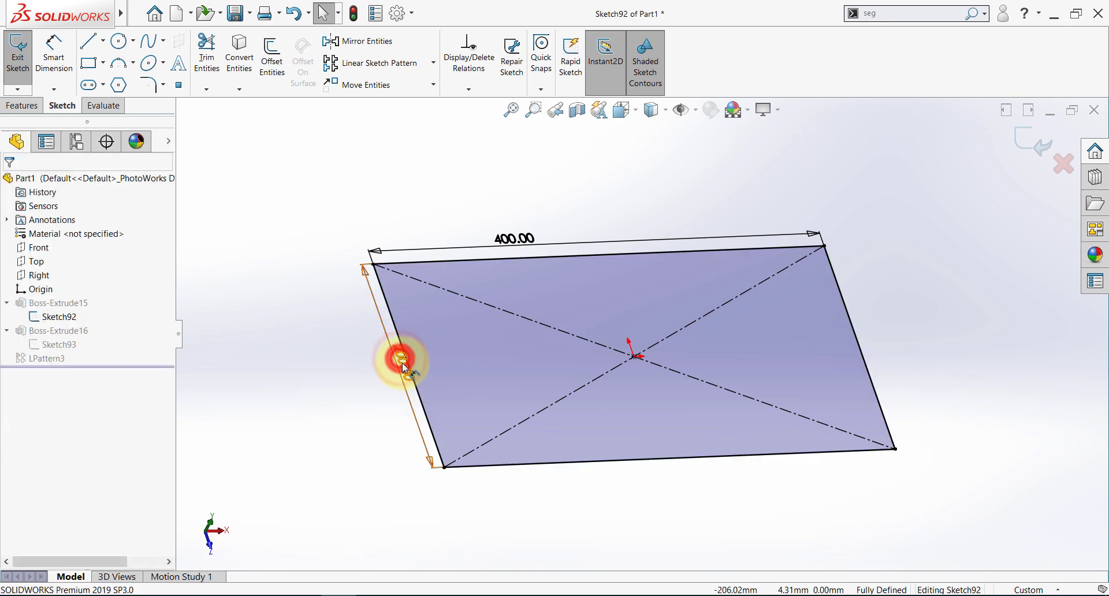
left_click(405, 370)
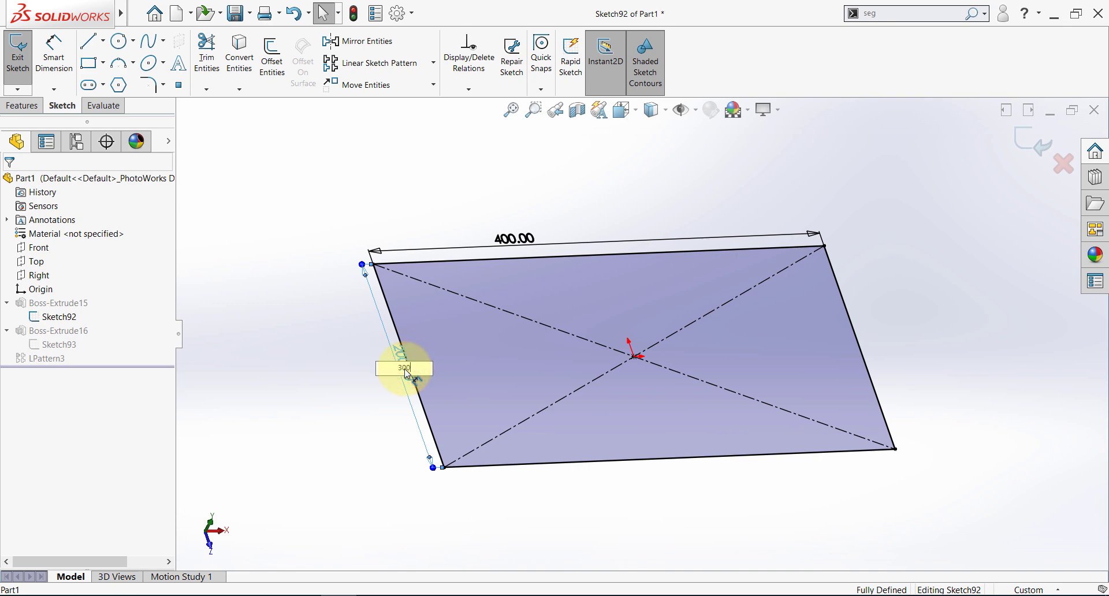
key("Return")
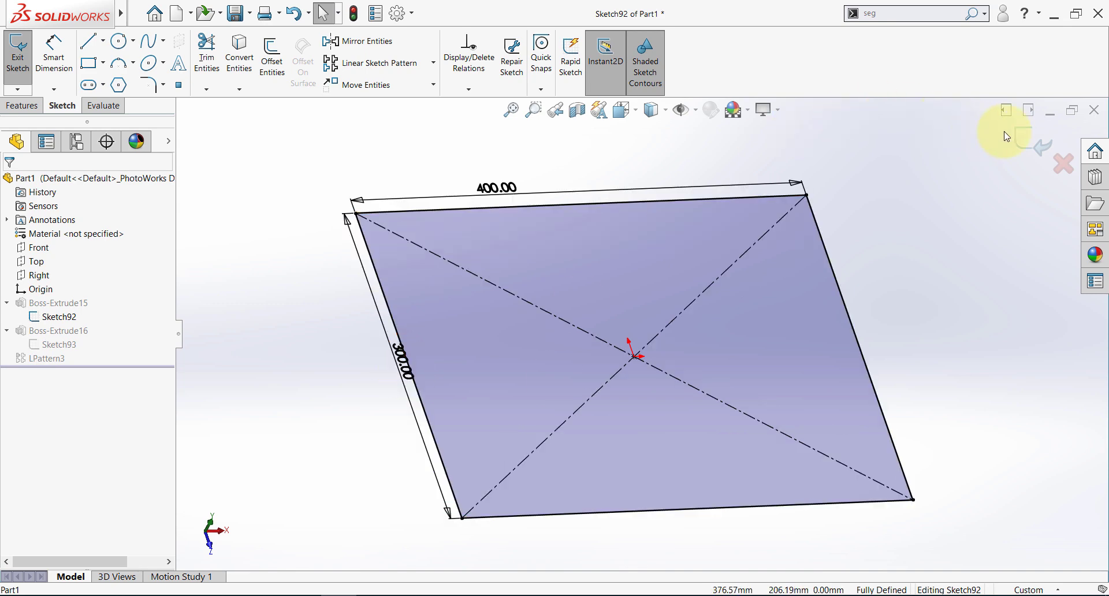
left_click(1026, 141)
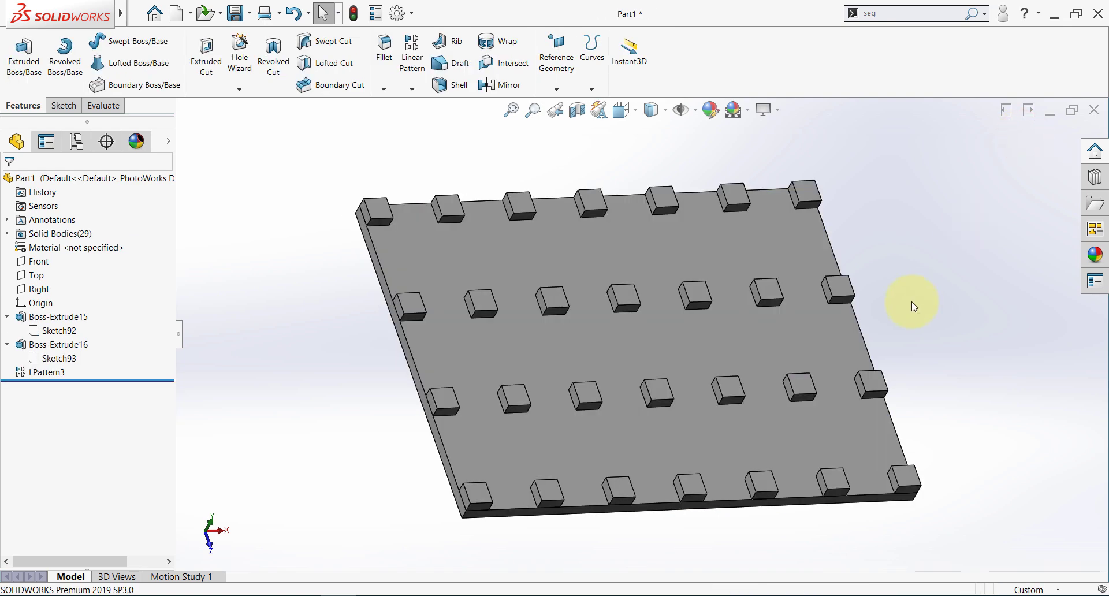
scroll(866, 313, "up", 3)
middle_click_drag(864, 313, 503, 357)
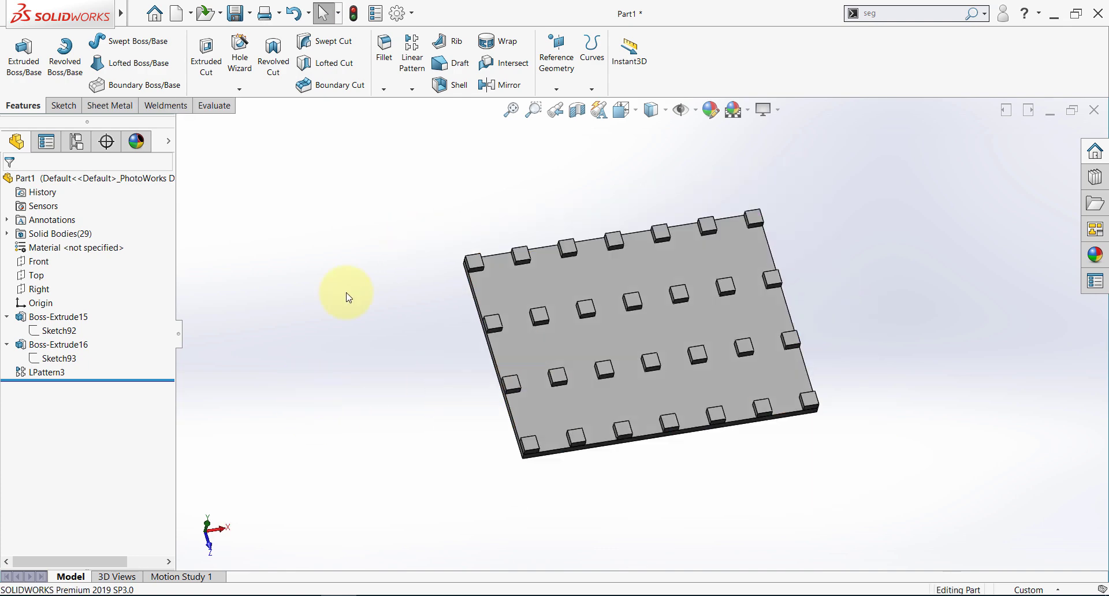
Suppress the plate extrusion, the corner block extrusion and their linear pattern together
left_click(41, 372)
left_click(43, 323, "shift")
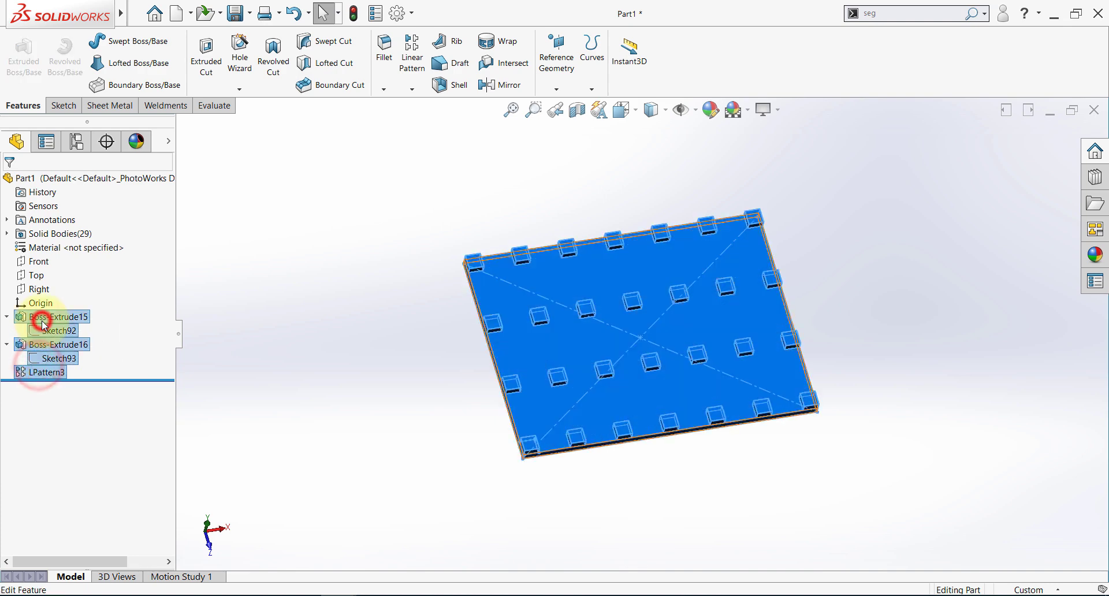
left_click(57, 289)
left_click(297, 307)
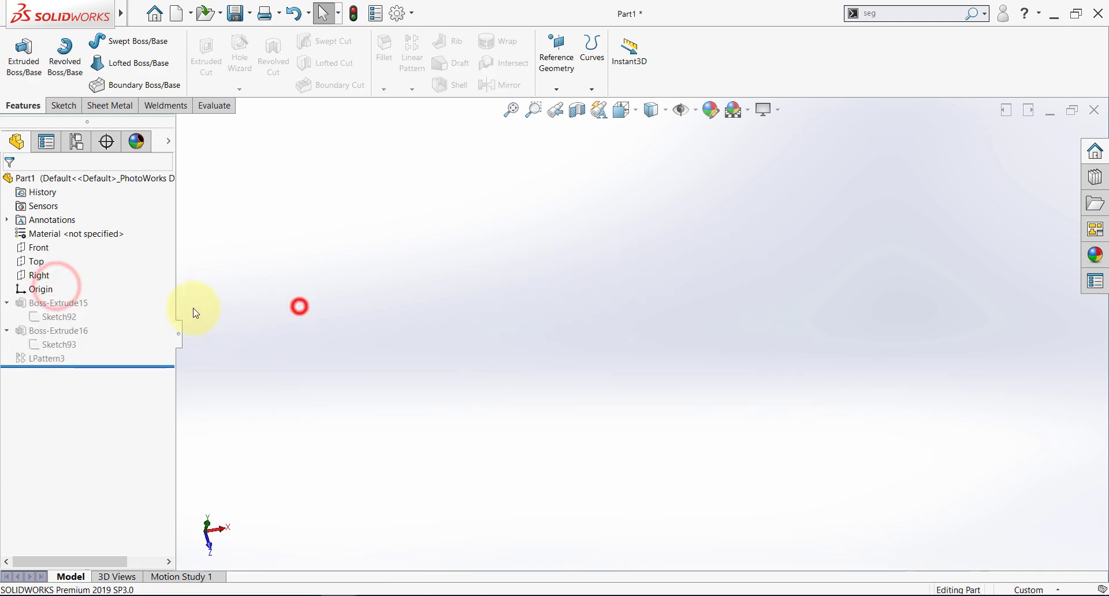
Start a sketch on the Top plane and draw a circle about 92 mm in radius centred on the origin
left_click(38, 262)
left_click(40, 247)
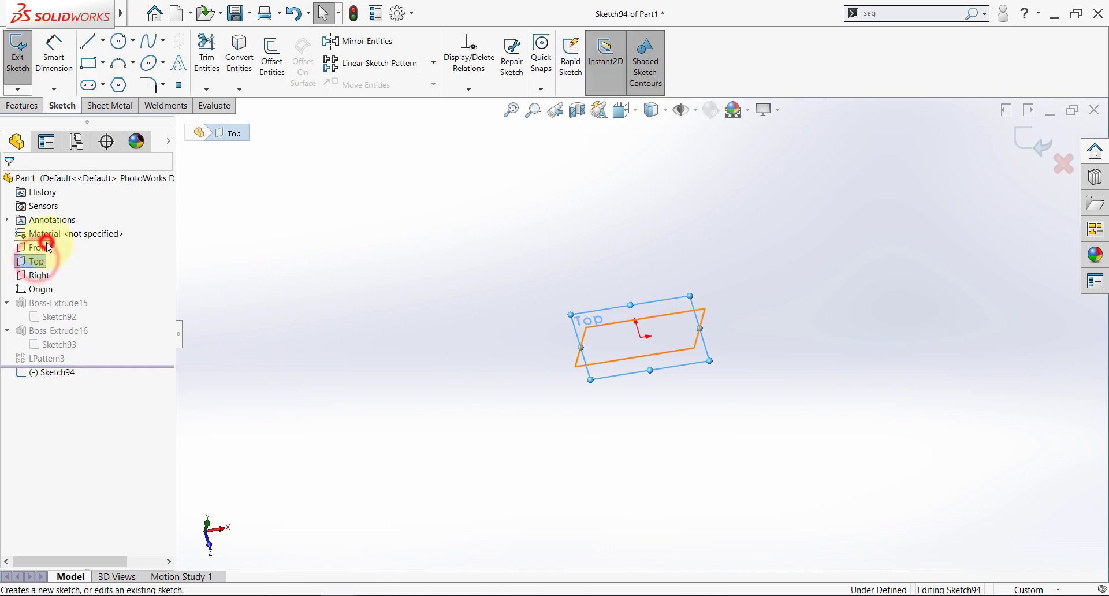
left_click(53, 373)
left_click(80, 353)
left_click(118, 40)
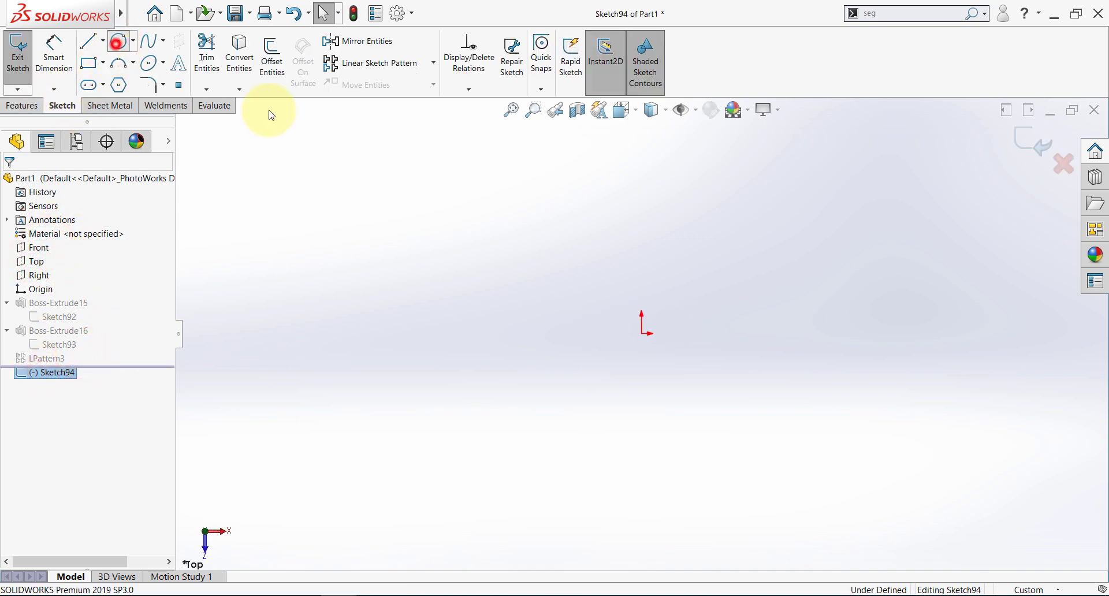
left_click(642, 333)
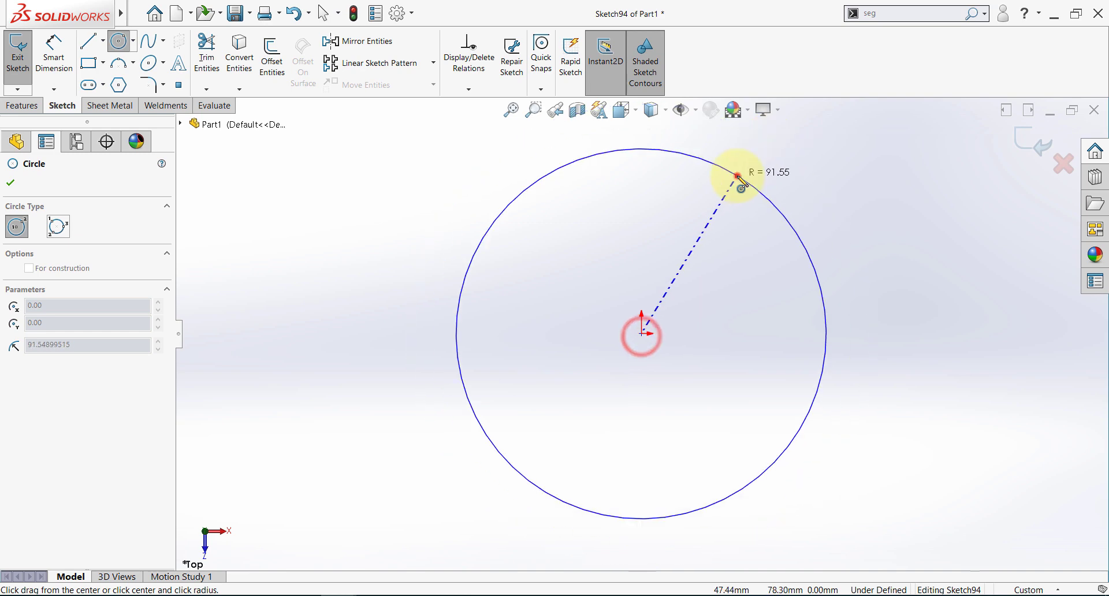
left_click(739, 177)
Dimension the circle's diameter to 300 mm and exit the sketch
left_click(55, 49)
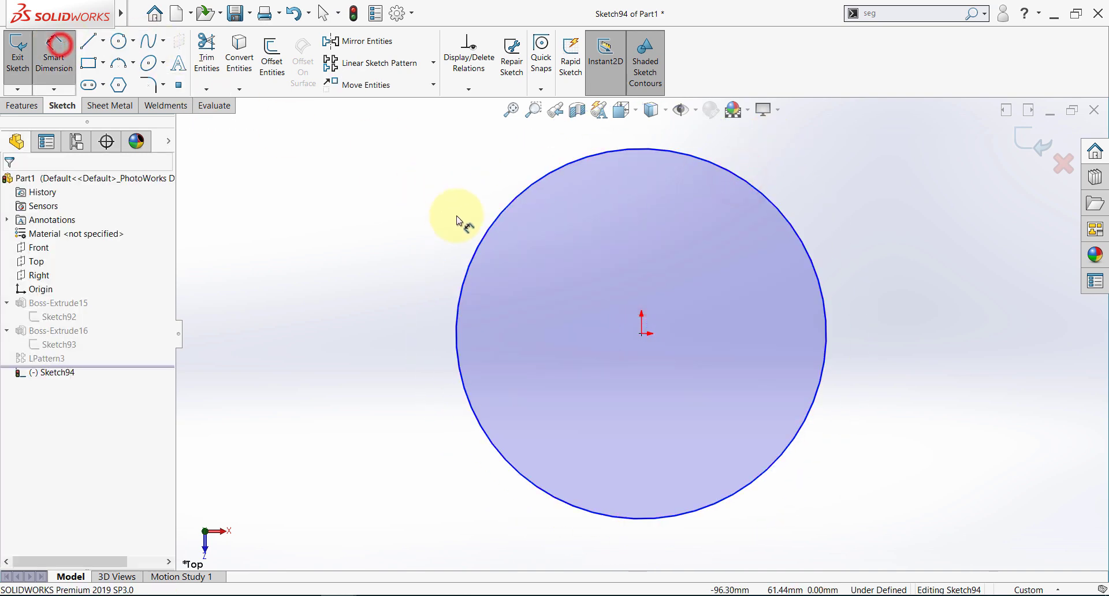
left_click(487, 241)
left_click(351, 325)
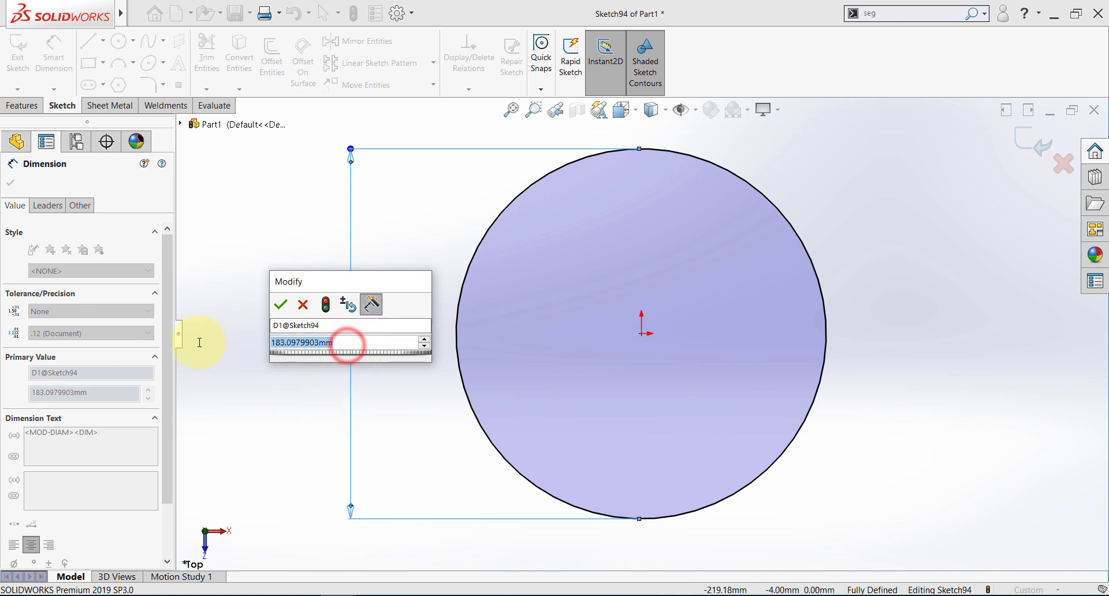
type("300")
key("Return")
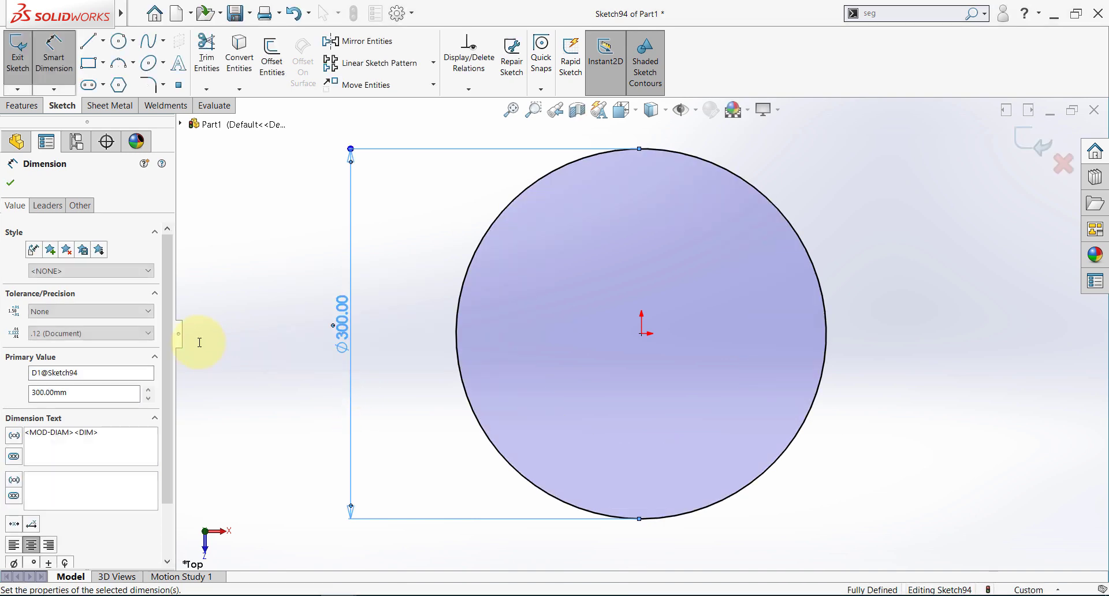
left_click(1029, 139)
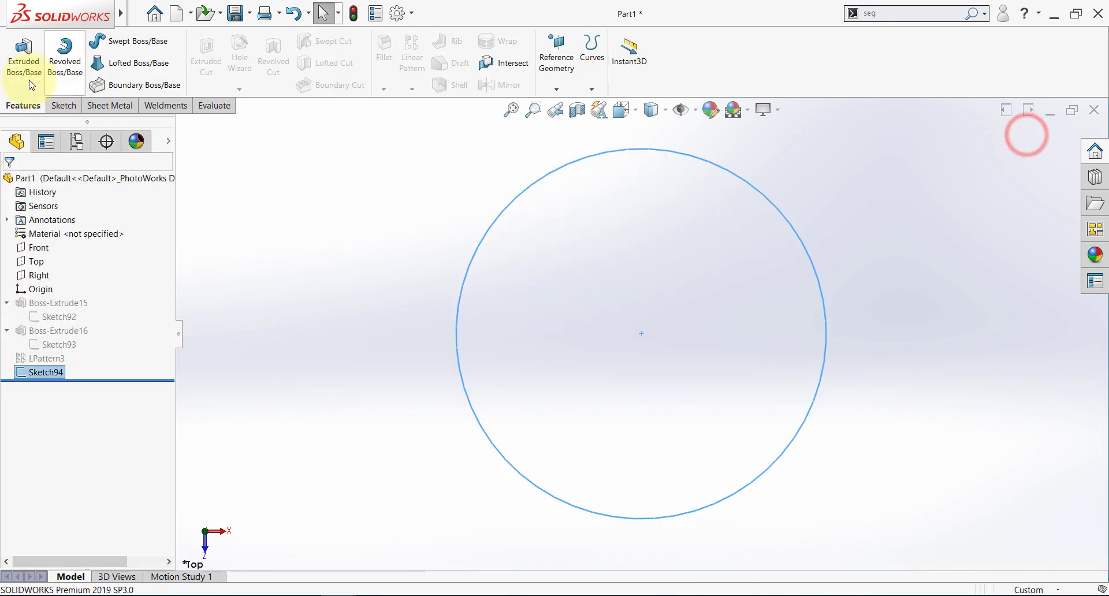
Extrude the circle 10 mm with a Blind end condition to form a disc
left_click(32, 85)
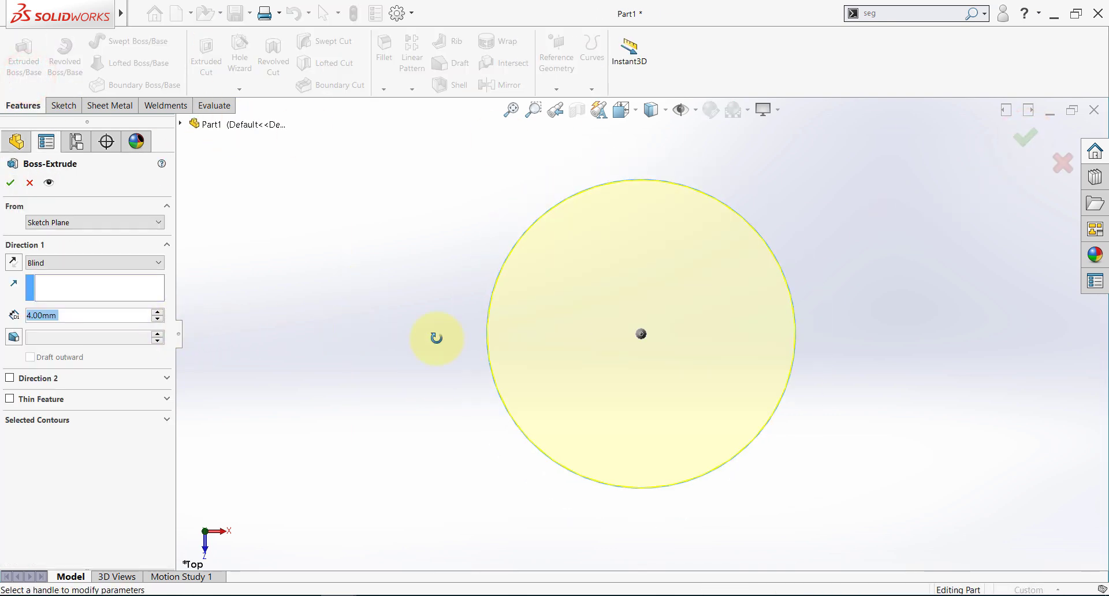
left_click(106, 319)
type("10")
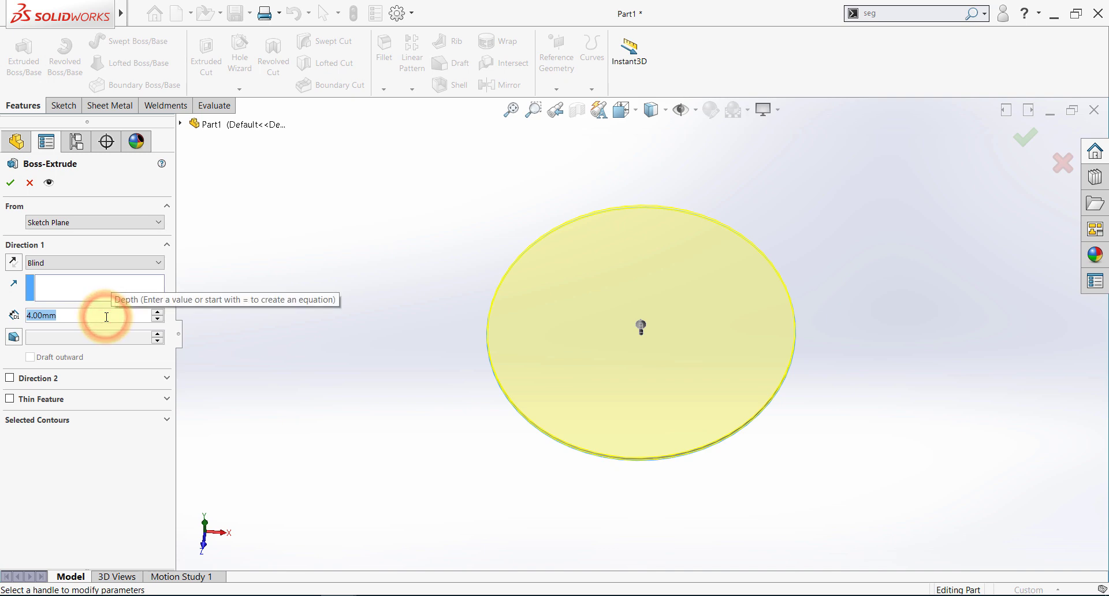
key("Return")
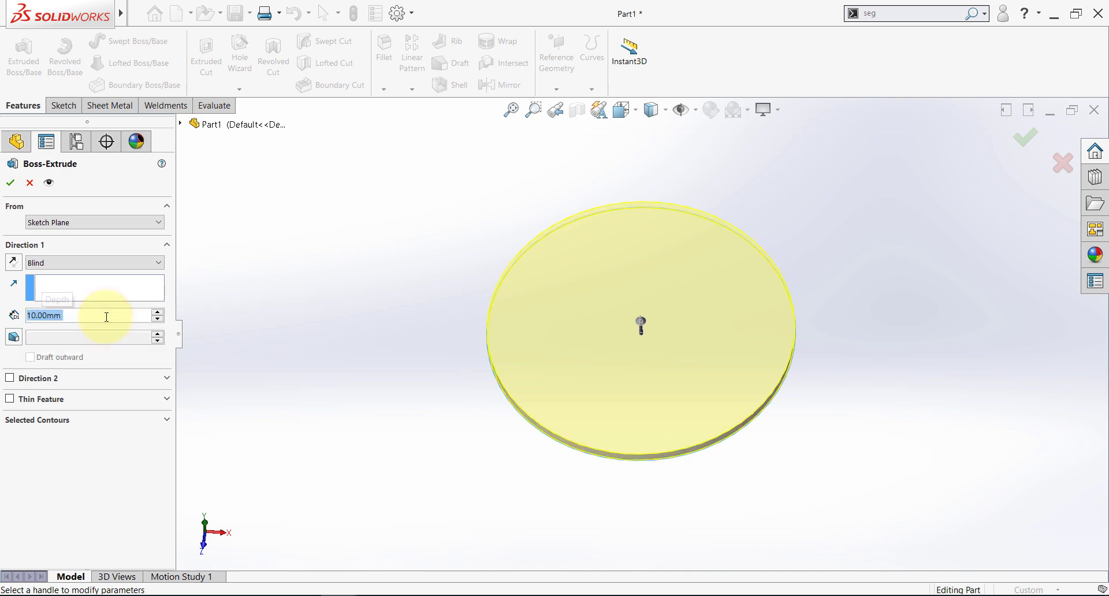
left_click(11, 184)
Start a sketch on the disc's top face and convert its circular outer edge into sketch geometry
left_click(396, 312)
left_click(587, 324)
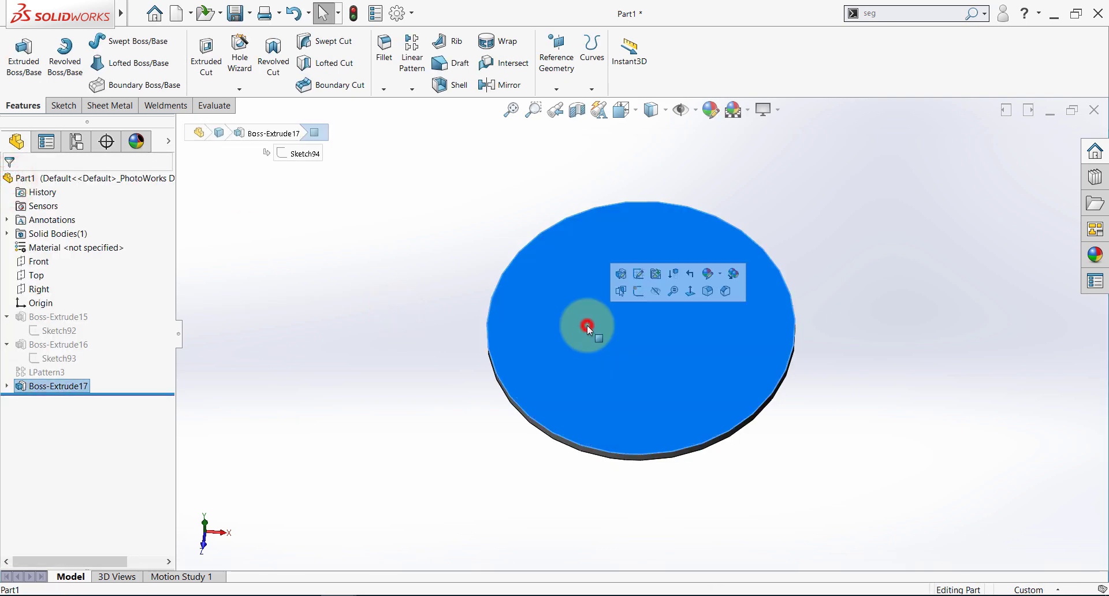
left_click(639, 291)
left_click(58, 400)
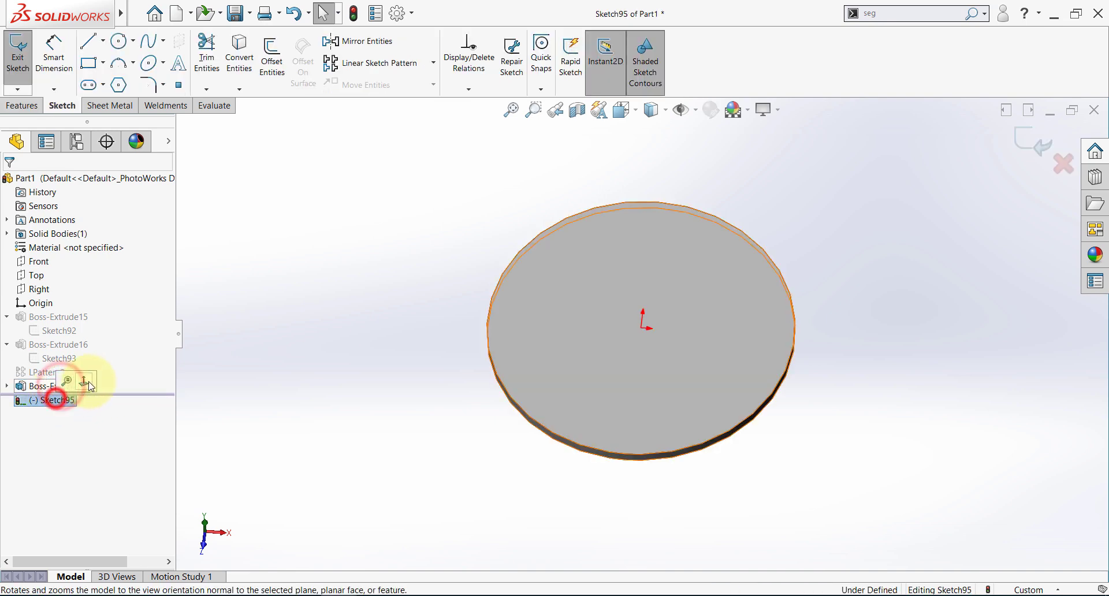
left_click(87, 383)
left_click(249, 58)
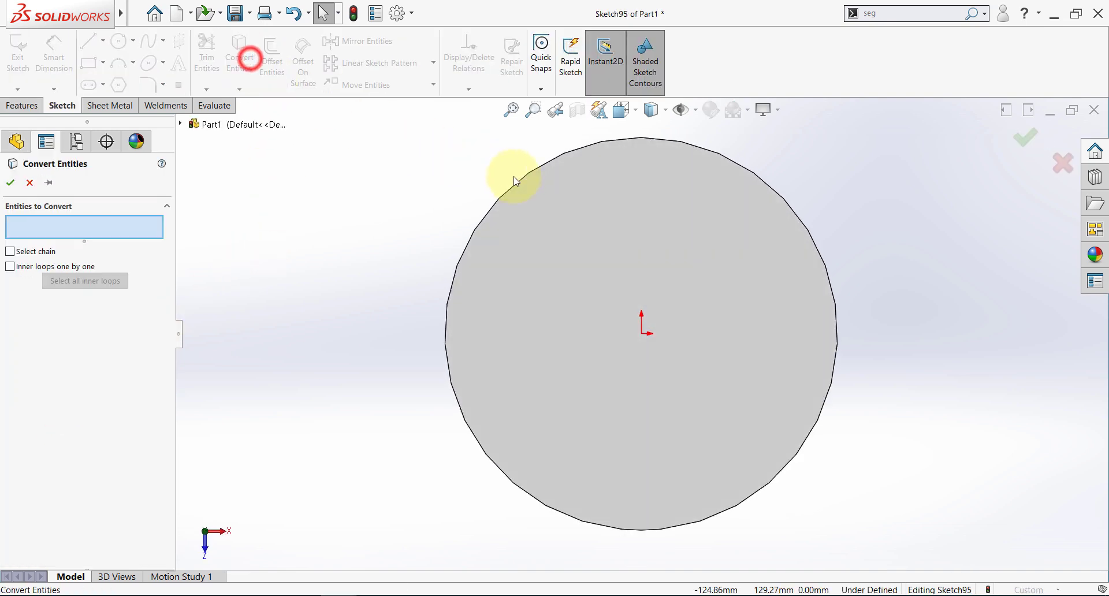
left_click(528, 169)
left_click(10, 183)
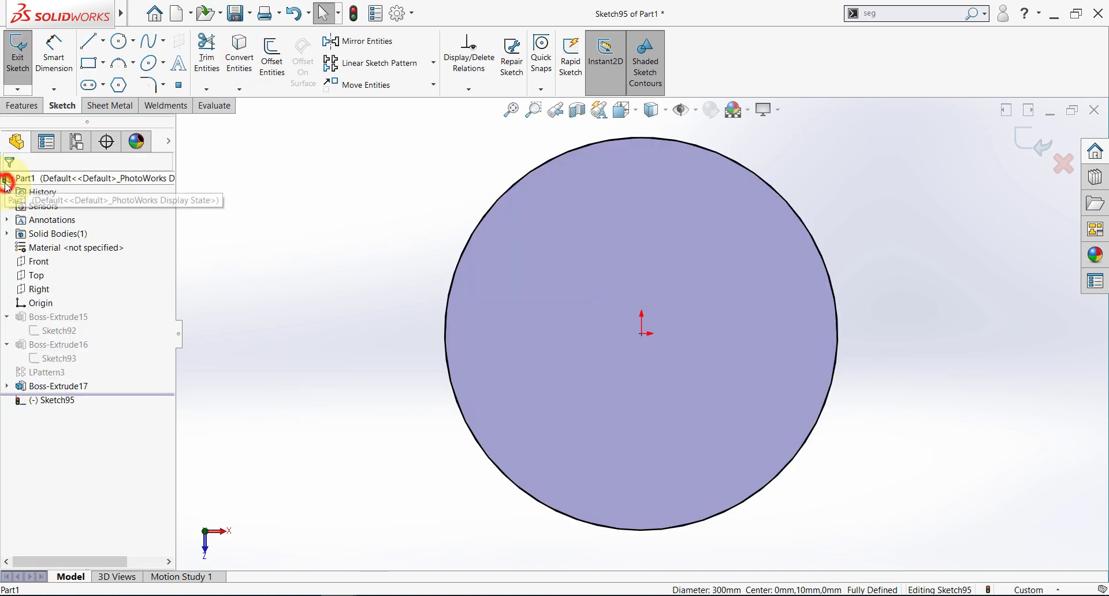
Offset the converted circle 5 mm inward and exit the sketch
left_click(271, 61)
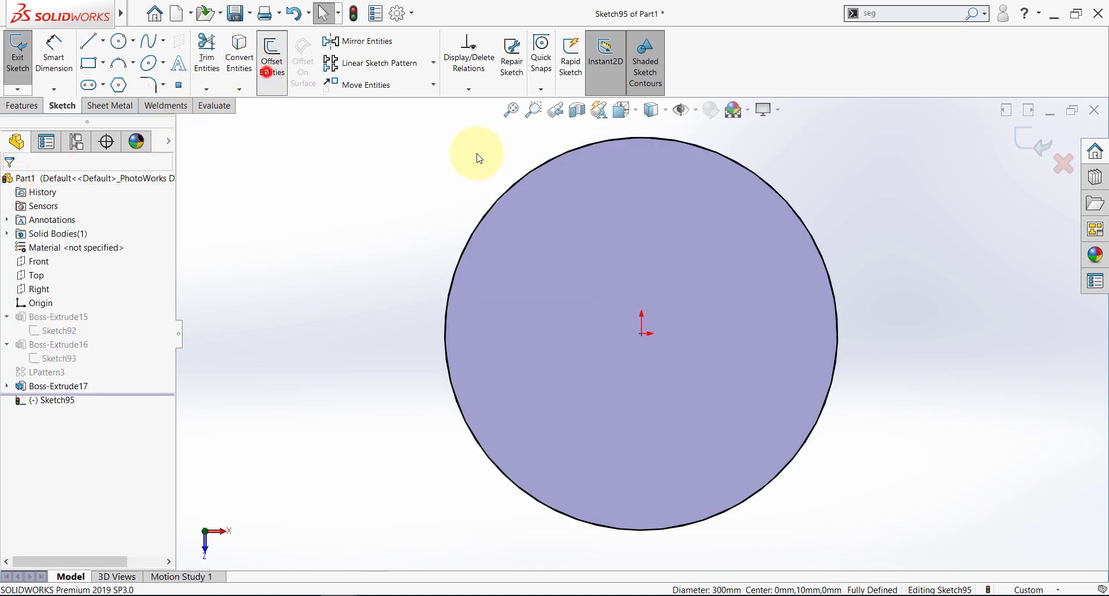
left_click(539, 168)
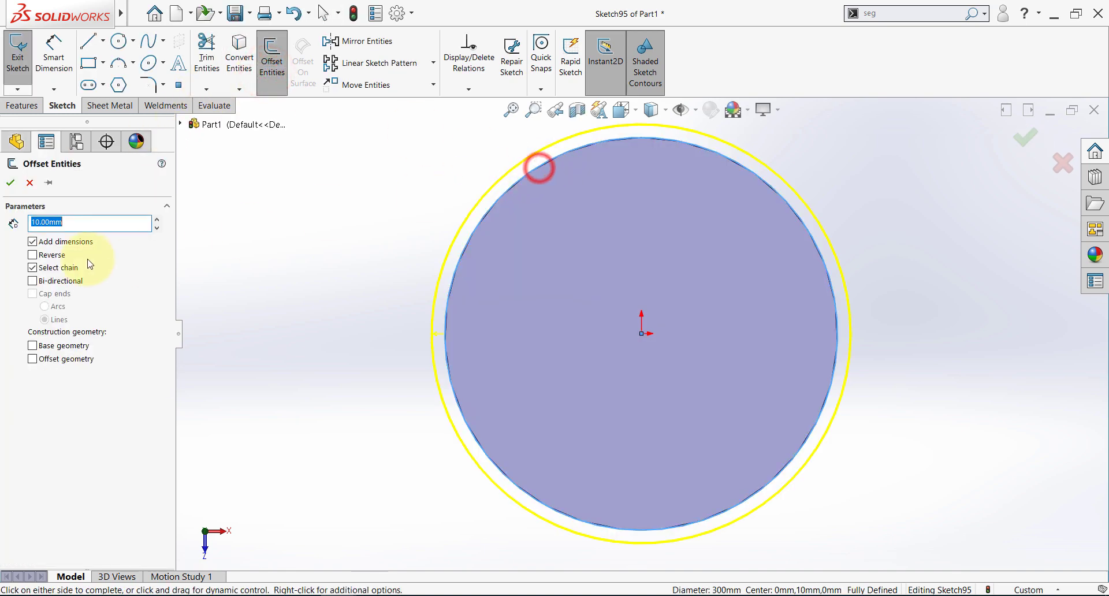
left_click(93, 222)
type("5")
key("Return")
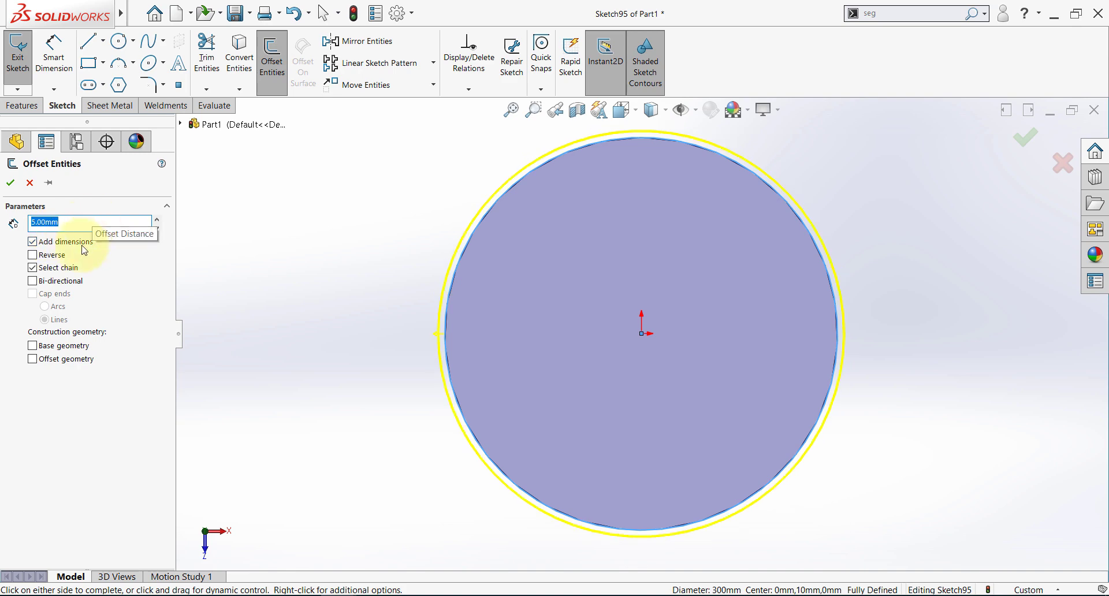
left_click(34, 256)
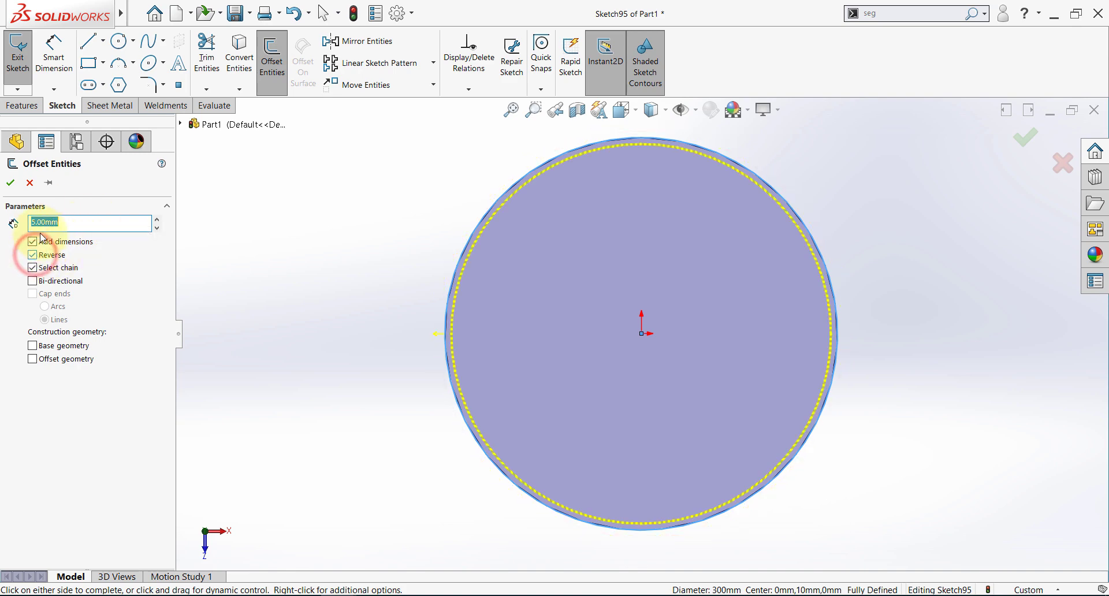
left_click(10, 183)
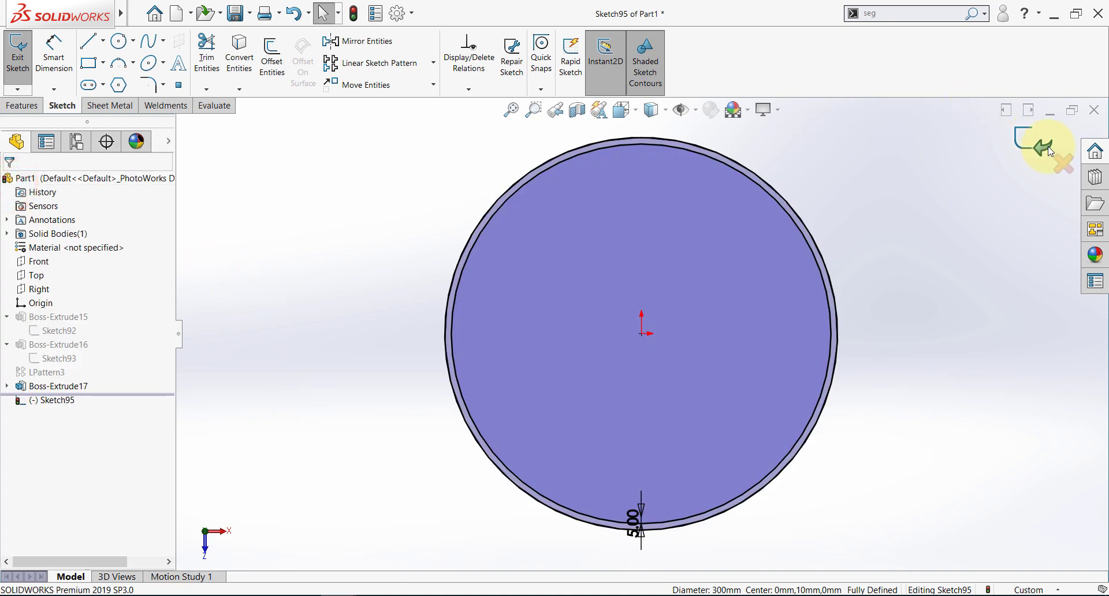
left_click(1050, 151)
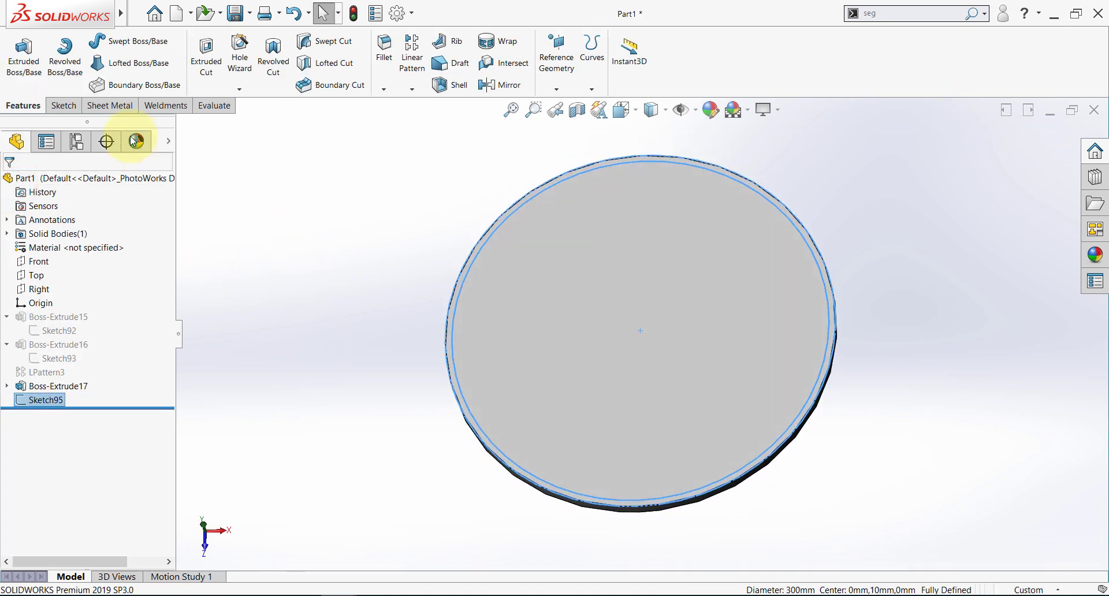
Extrude the ring between the two circles 4 mm Blind, merged with the disc, to form a raised rim
left_click(23, 55)
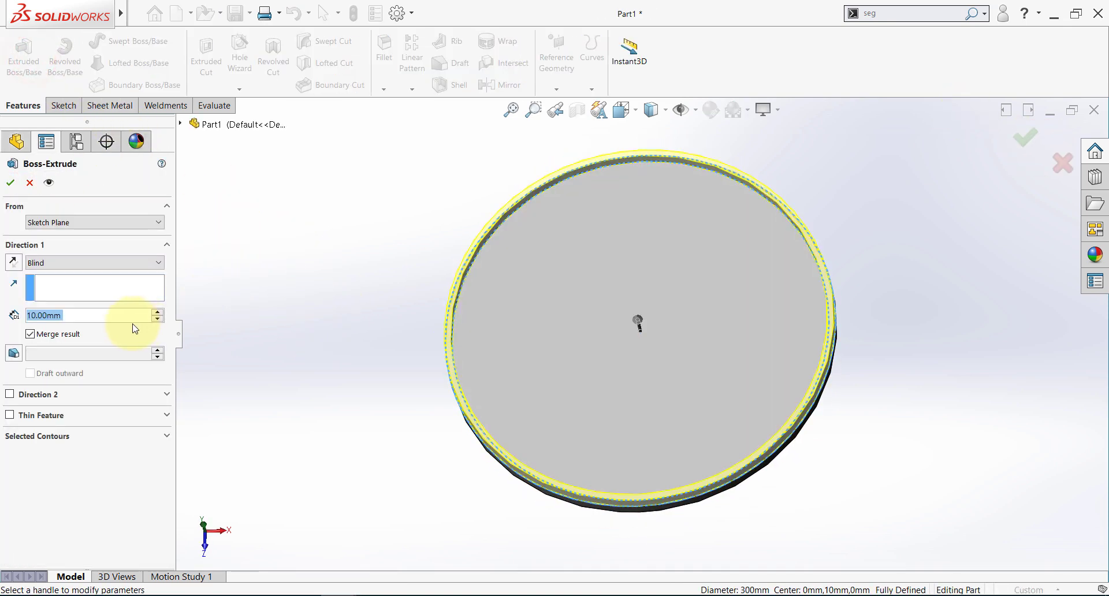
type("4")
key("Return")
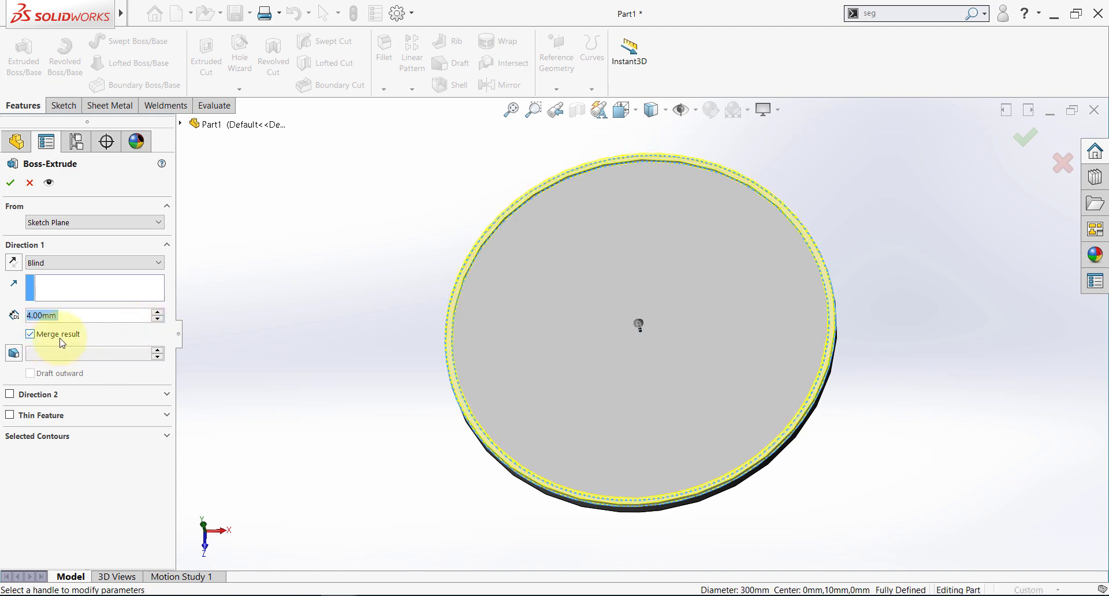
right_click(639, 324)
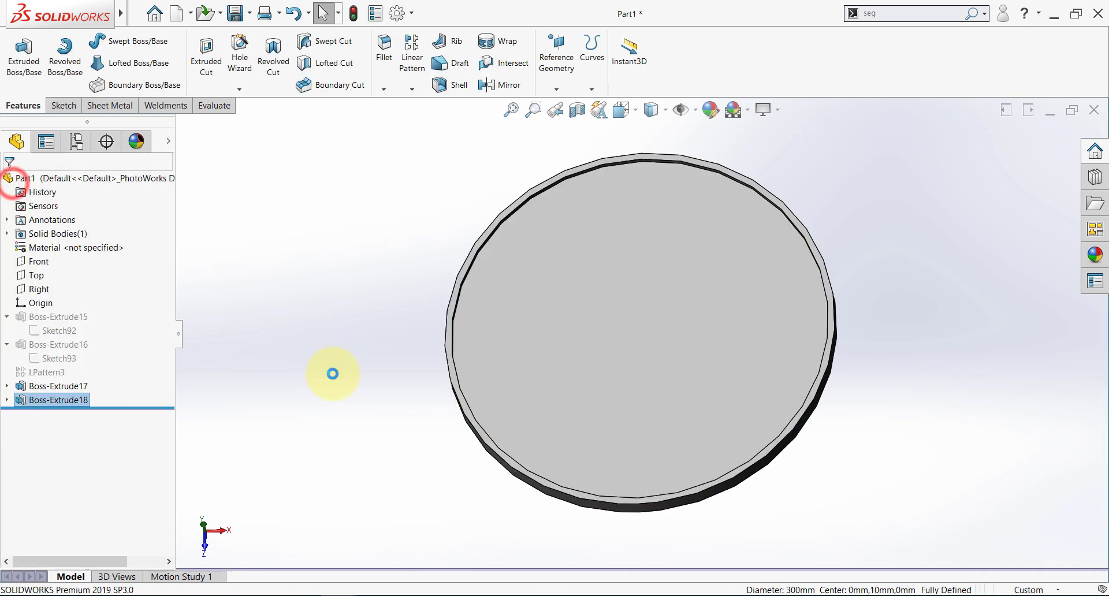
Start a sketch on the Front plane, view it face-on and switch the display to Hidden Lines Visible
middle_click_drag(335, 374, 380, 334)
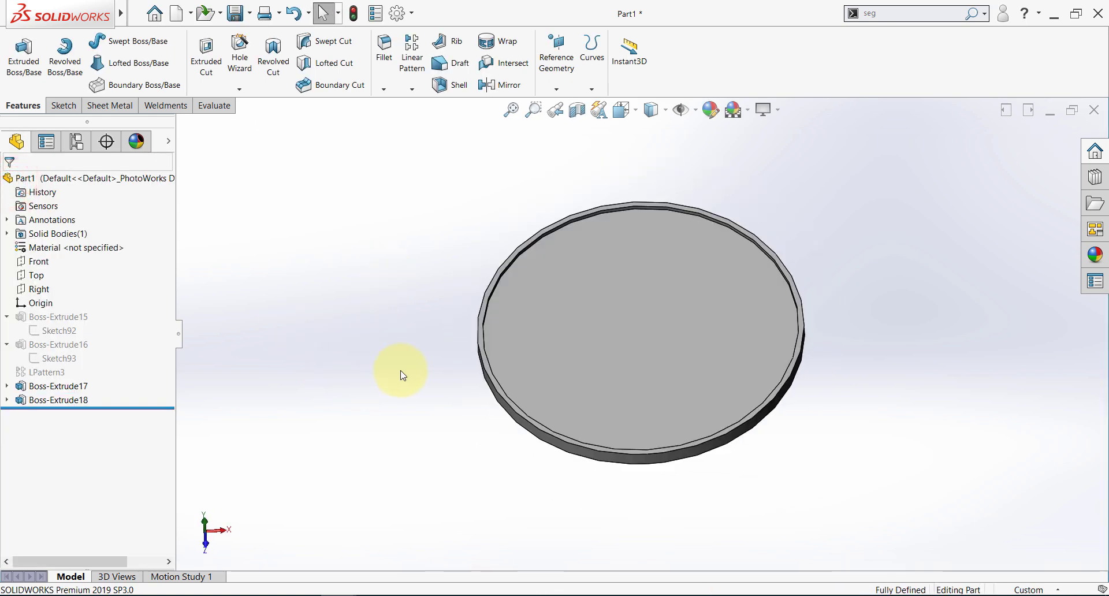
left_click(35, 264)
middle_click_drag(383, 307, 397, 295)
left_click(371, 307)
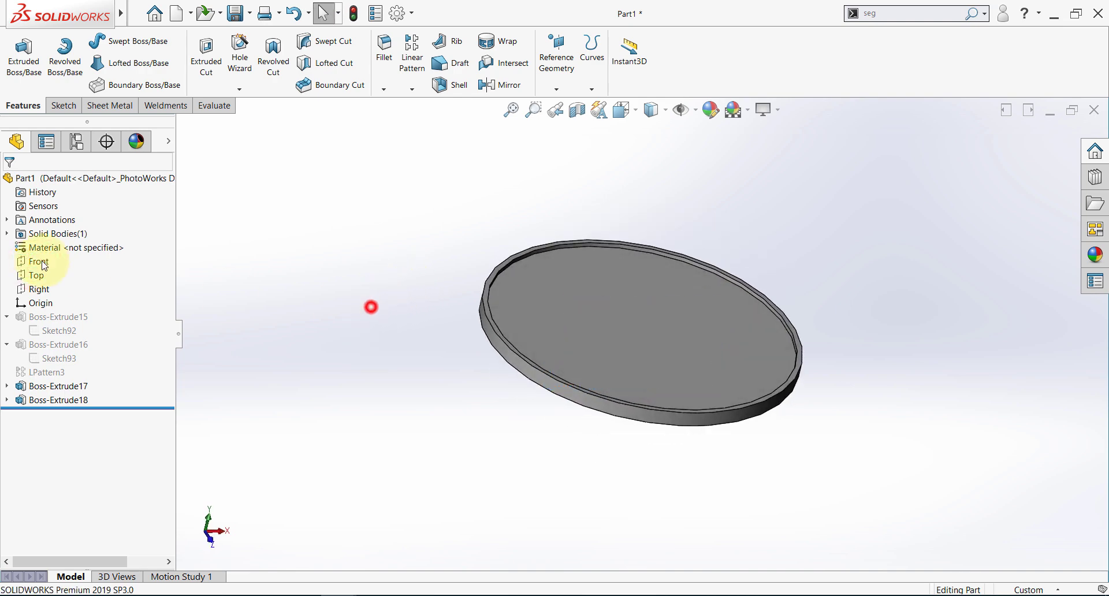
left_click(30, 262)
left_click(29, 249)
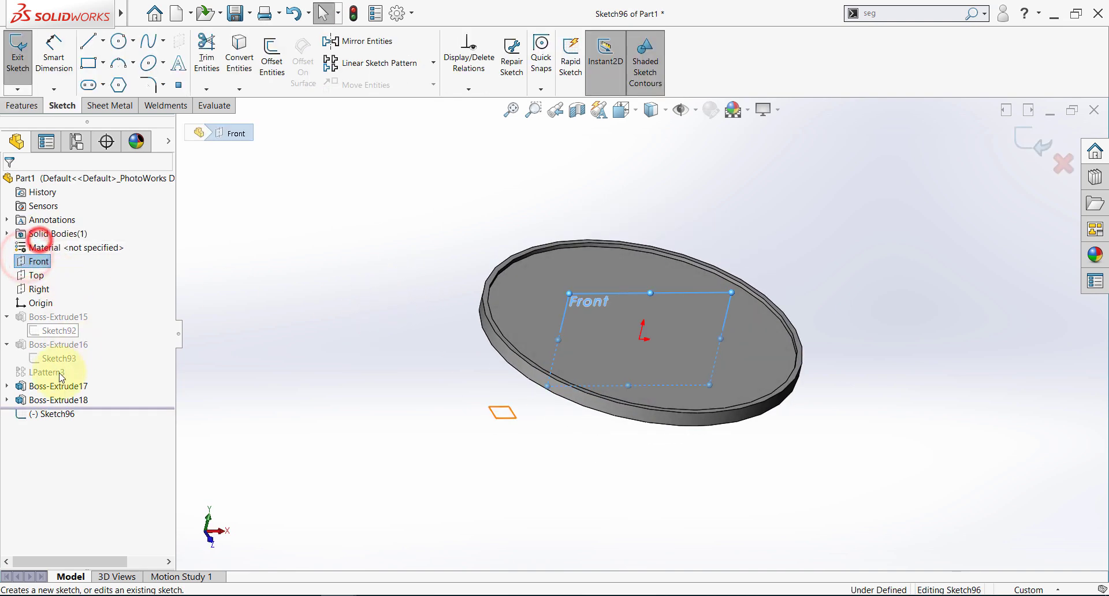
left_click(40, 413)
left_click(67, 403)
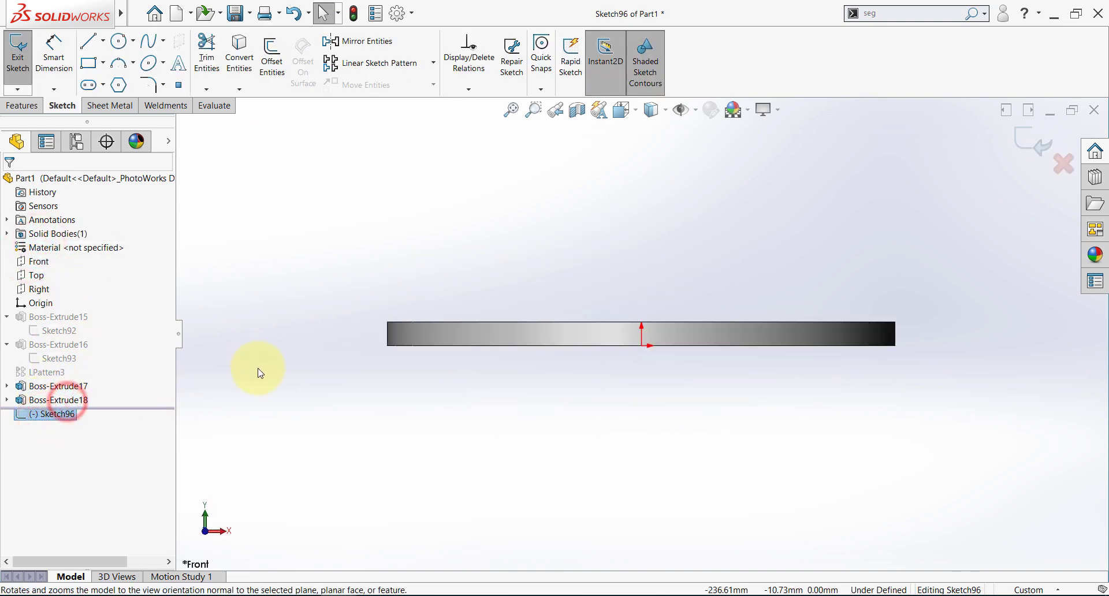
left_click(649, 113)
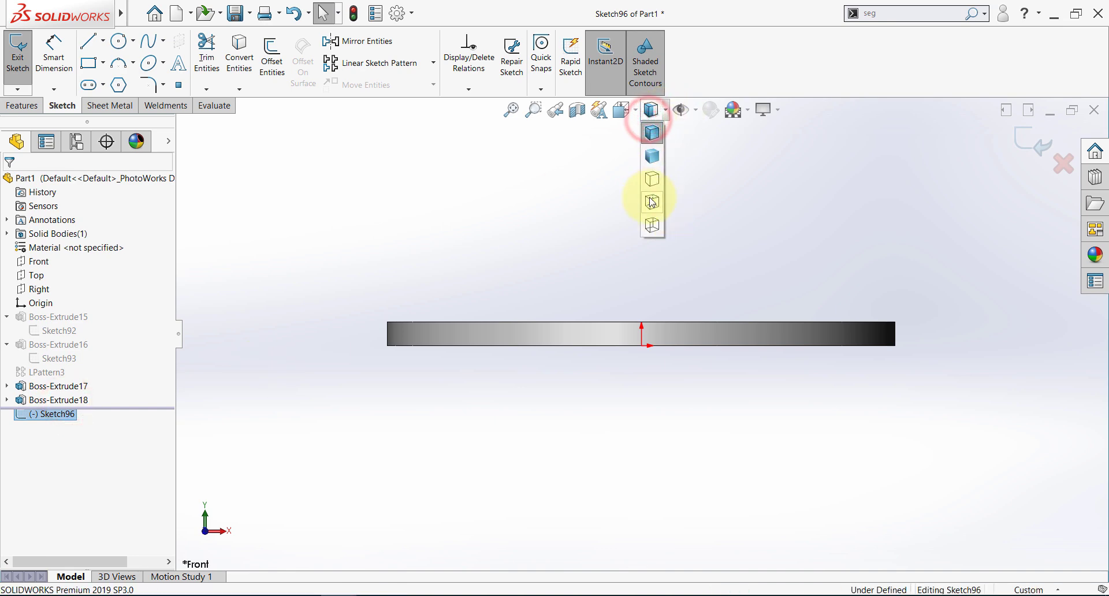
left_click(651, 201)
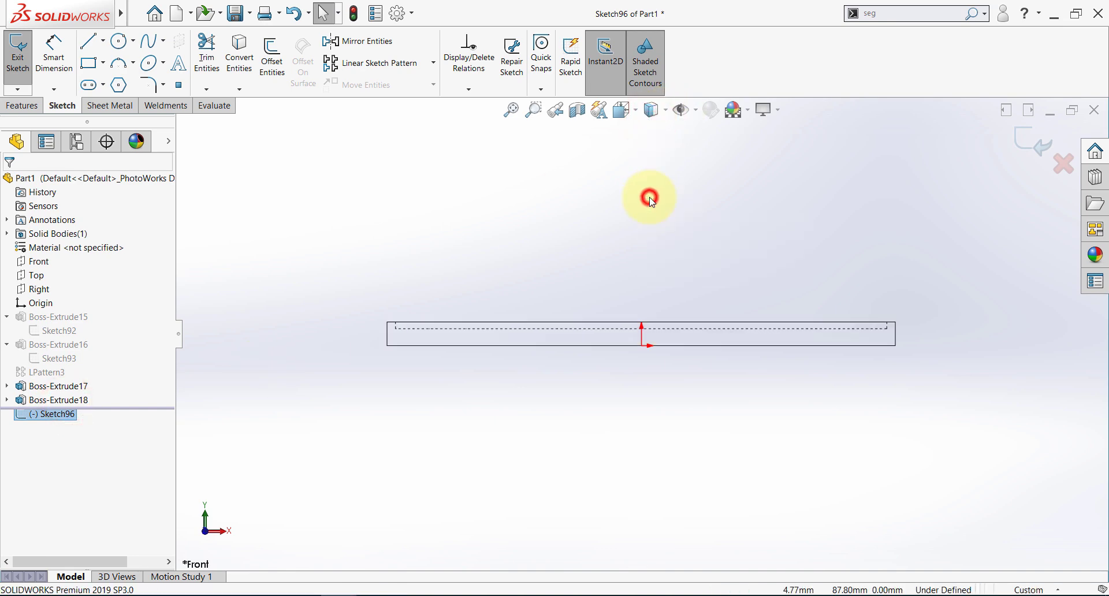
Draw a corner rectangle just inside the rim's inner wall, from the recess floor up to the rim's top edge
left_click(89, 63)
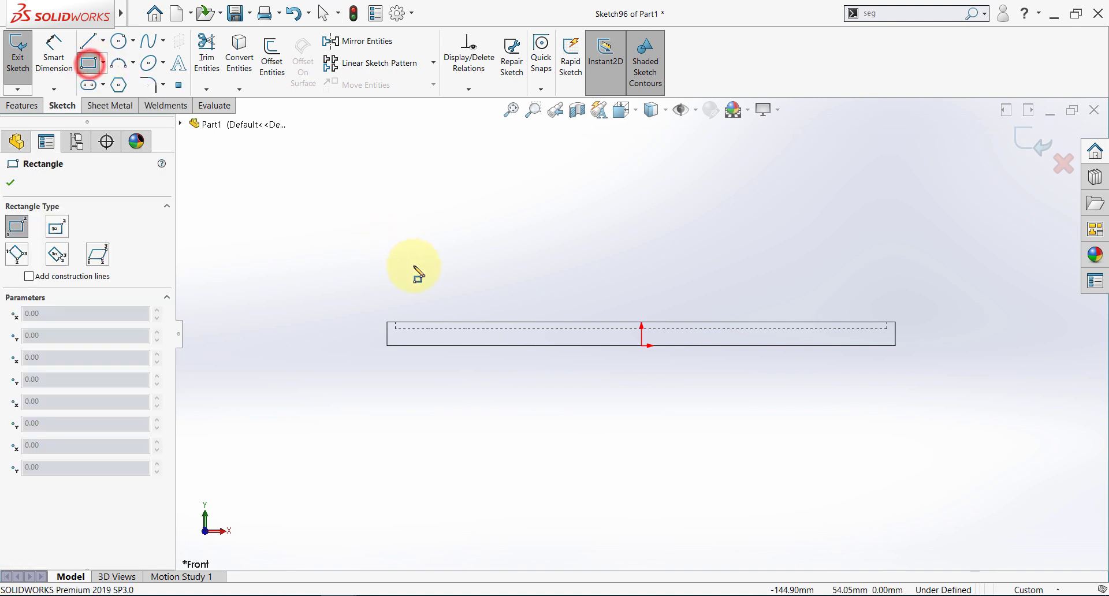
scroll(404, 271, "down", 4)
left_click(437, 454)
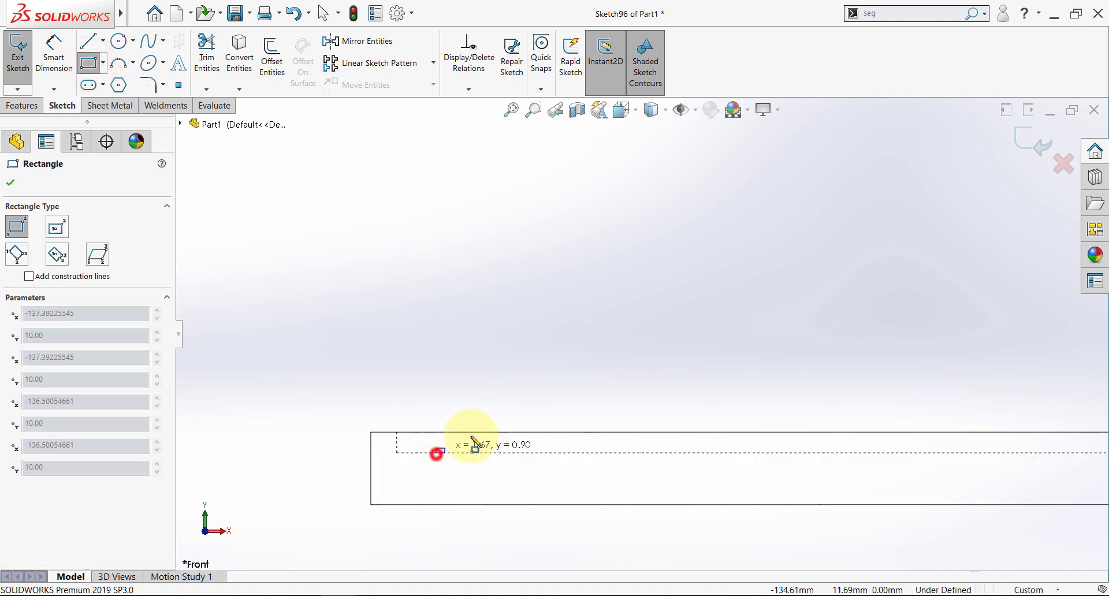
left_click(497, 433)
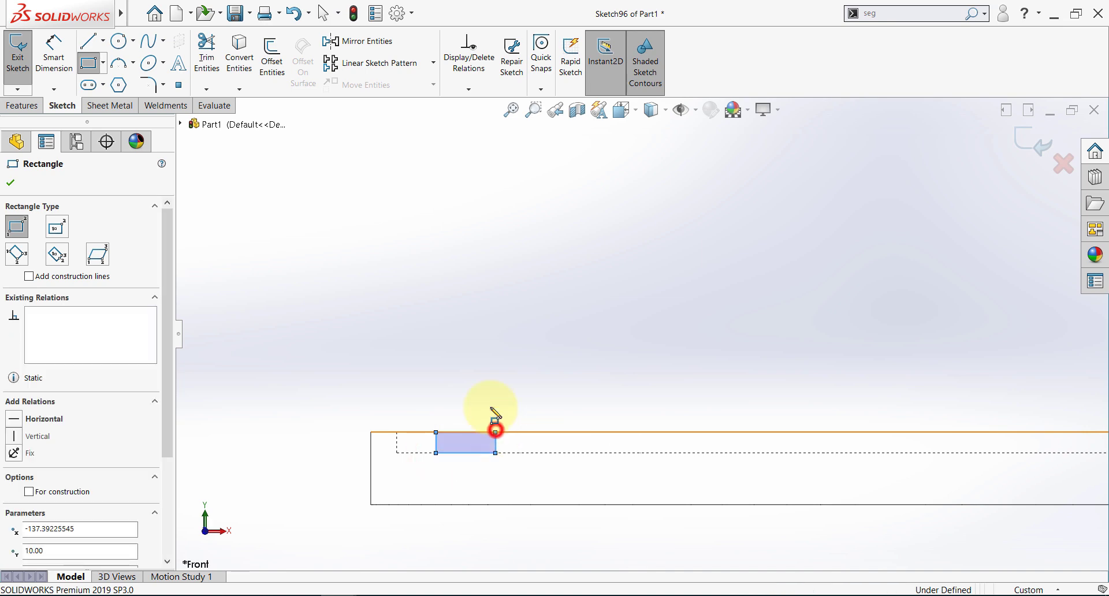
key("Escape")
Dimension the gap between the rim's inner wall and the rectangle's nearest side to 10 mm
left_click(54, 55)
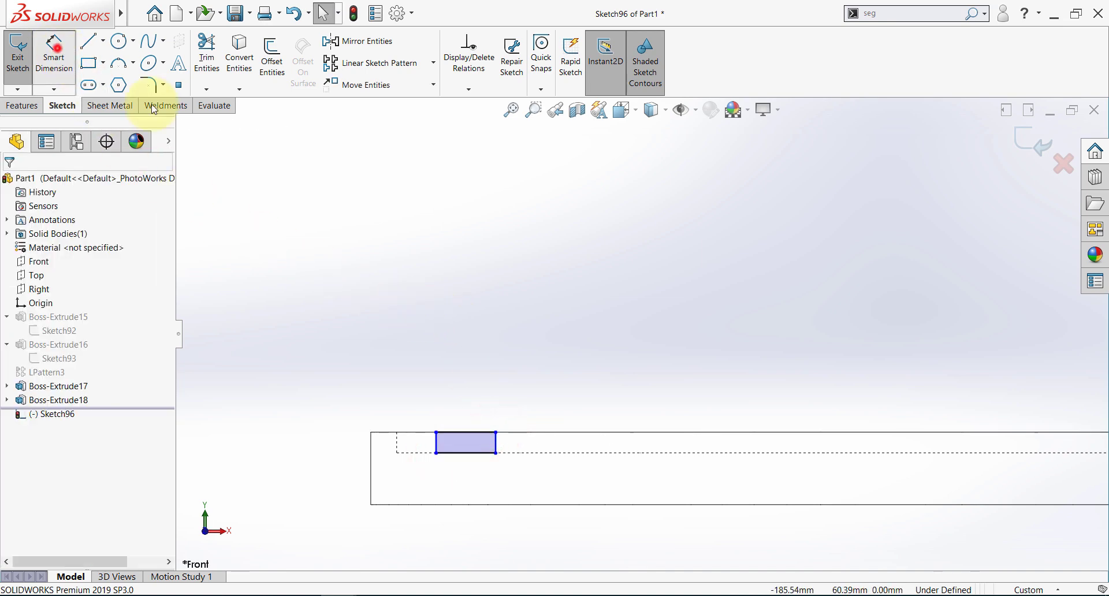
left_click(398, 442)
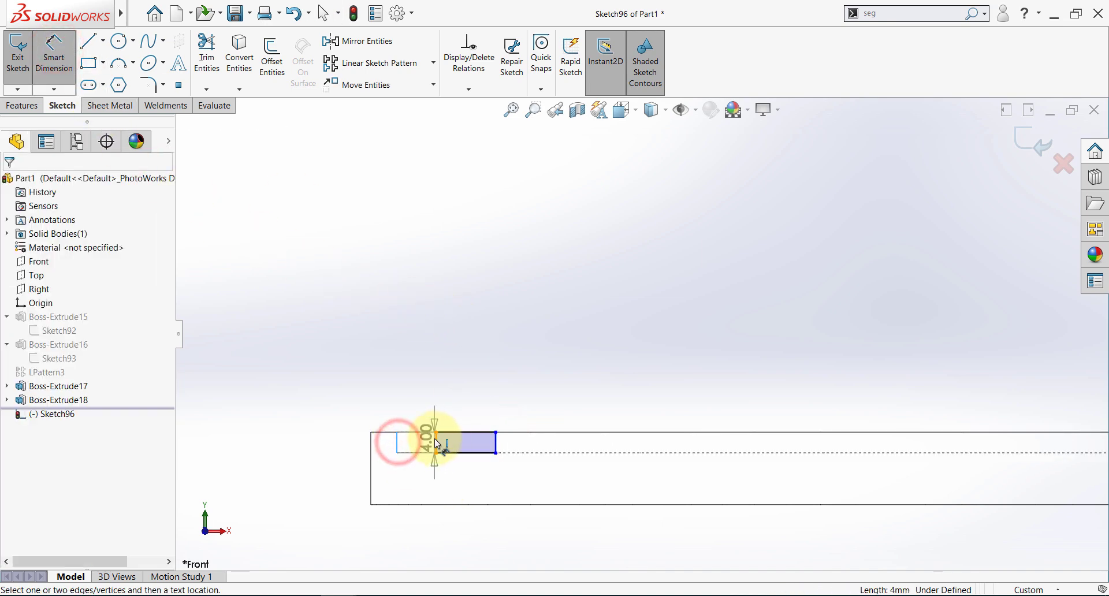
left_click(436, 440)
left_click(413, 399)
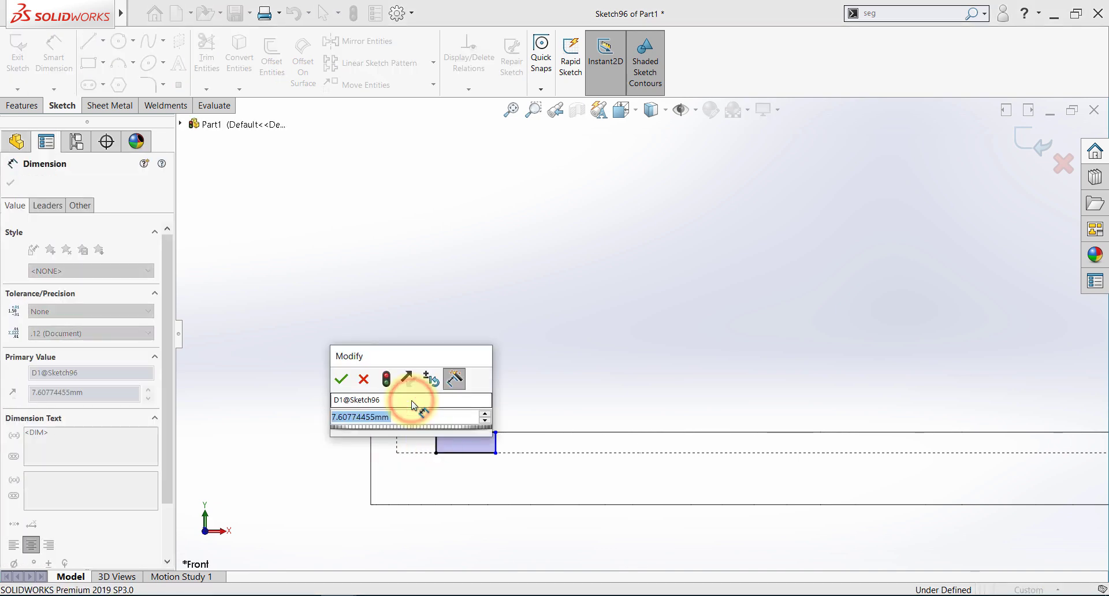
type("10")
key("Return")
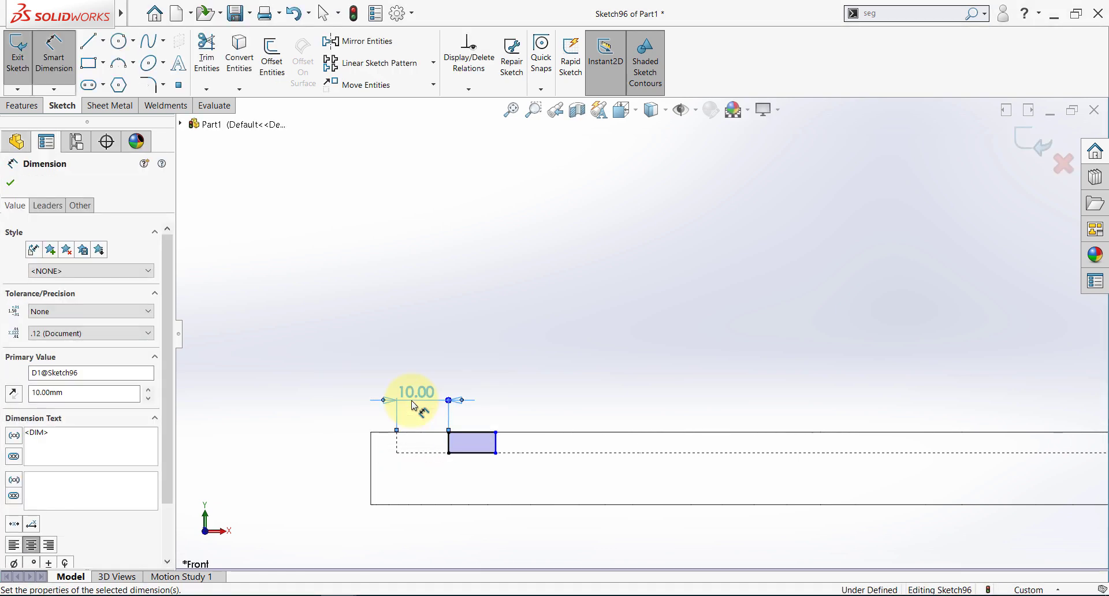
Dimension the rectangle's width to 10 mm and exit the sketch
left_click(475, 433)
left_click(459, 338)
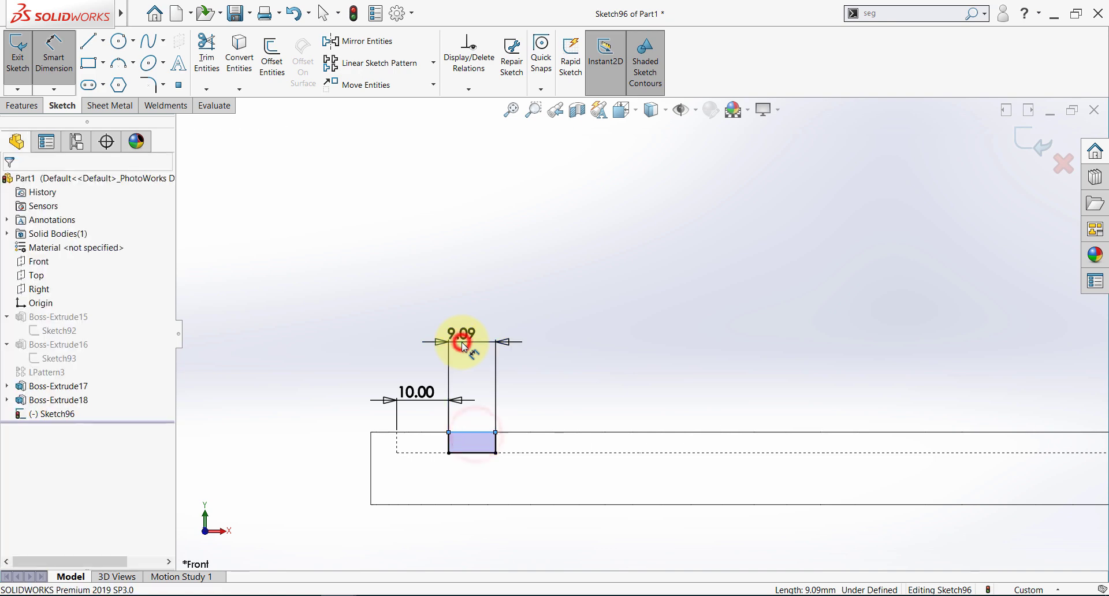
type("10")
key("Return")
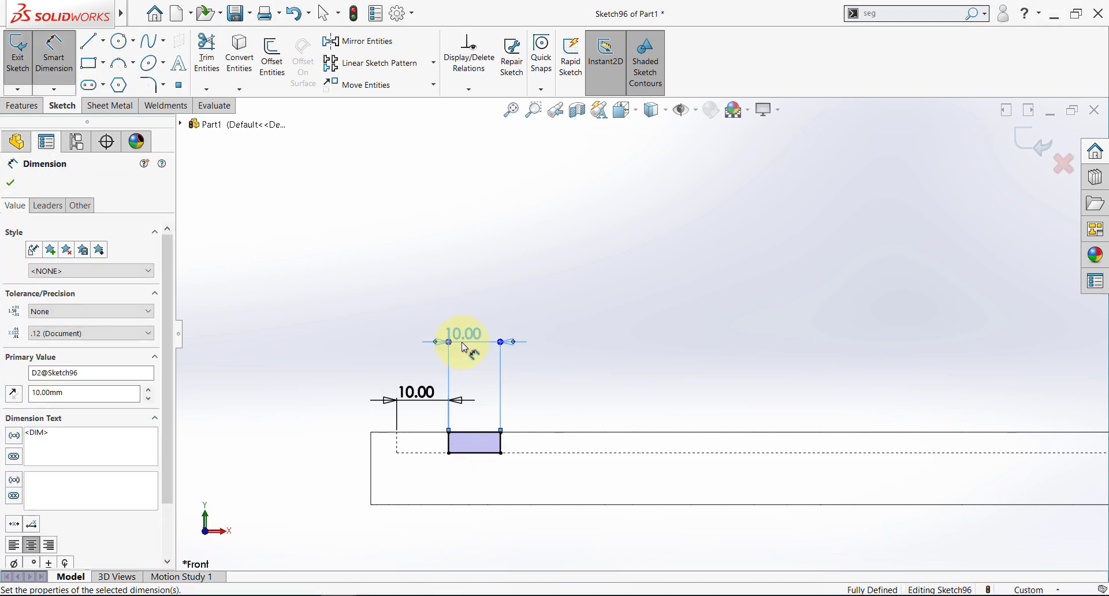
scroll(649, 312, "up", 3)
left_click(1032, 148)
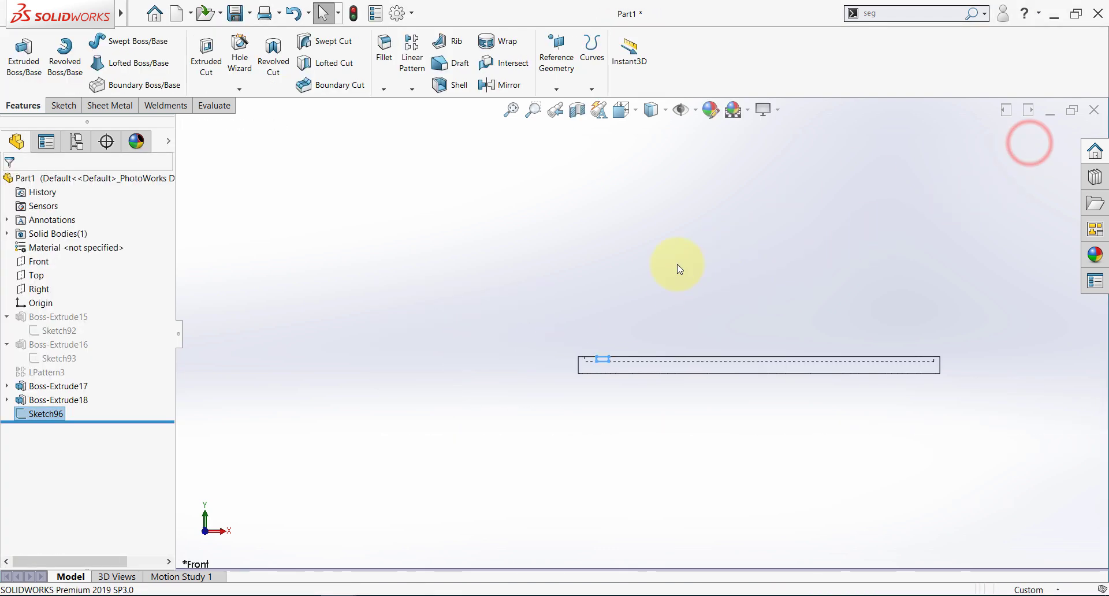
Switch the model display back to Shaded With Edges
left_click(643, 115)
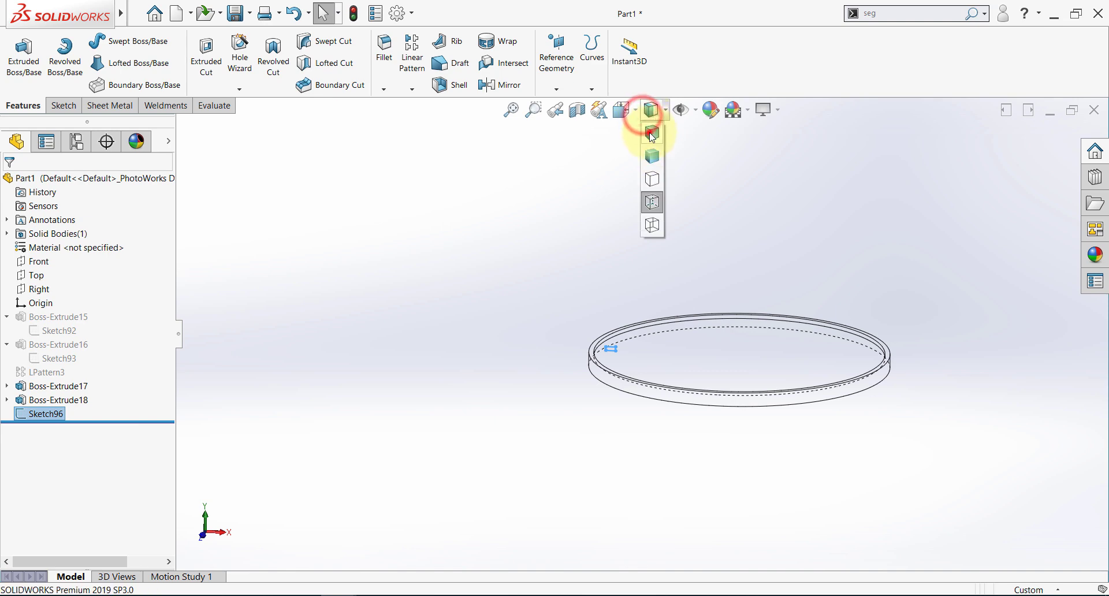
left_click(651, 134)
scroll(706, 317, "down", 3)
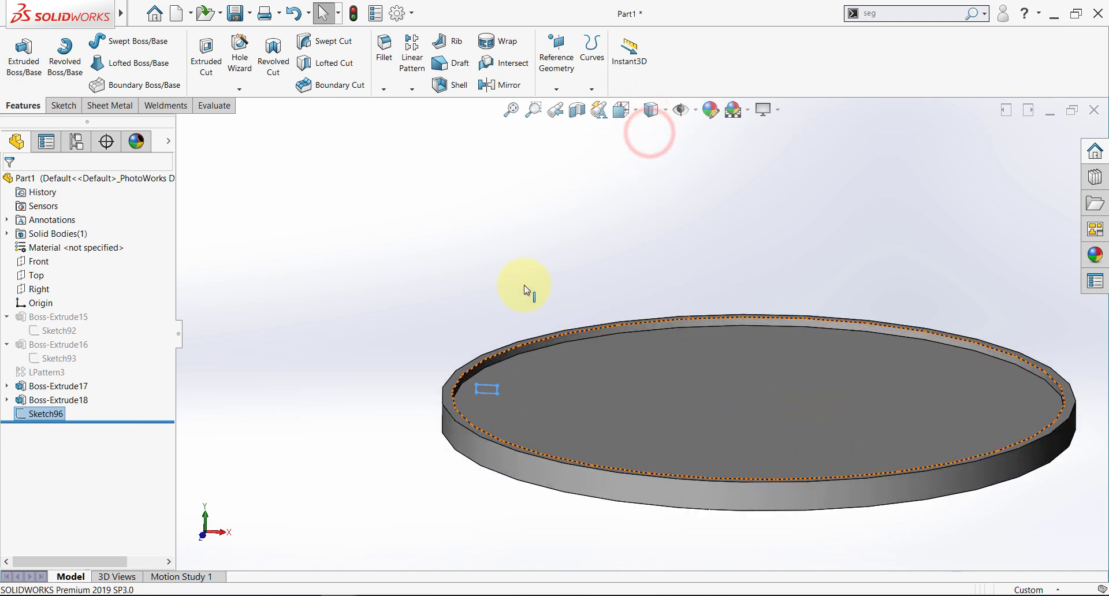
Set up a boss extrude of the rectangle using Offset From Surface, 5 mm from the rim's inner wall, with the direction reversed
left_click(25, 59)
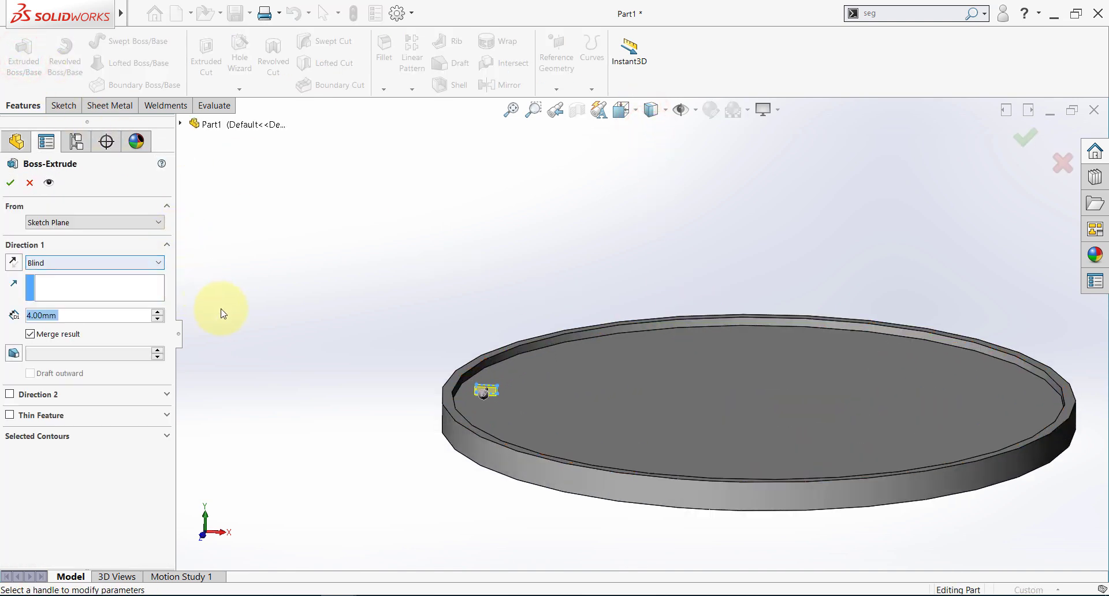
left_click(66, 265)
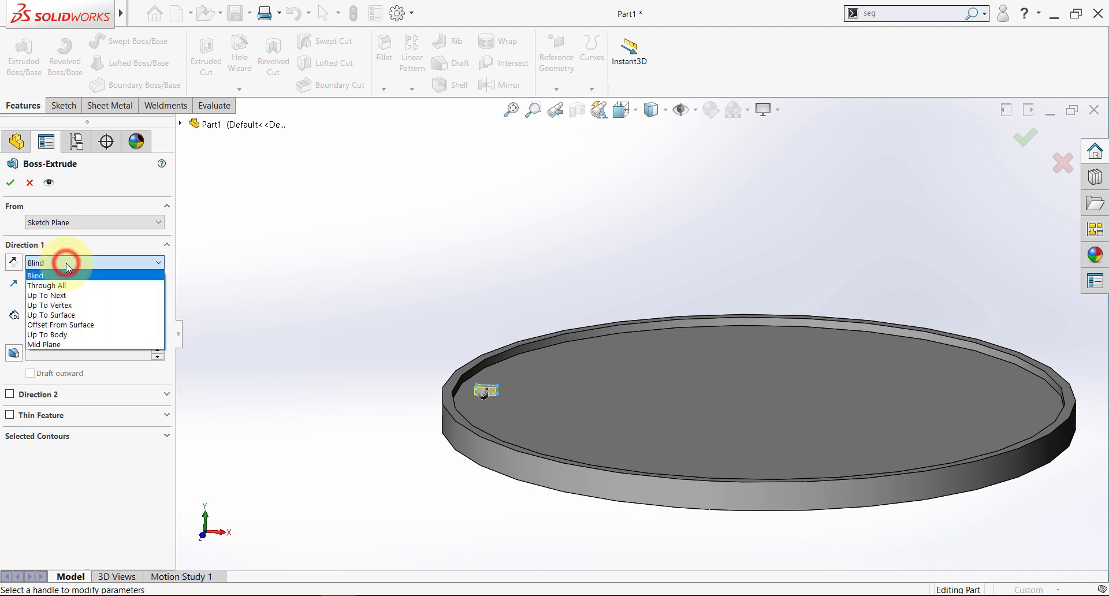
left_click(81, 325)
scroll(538, 358, "down", 5)
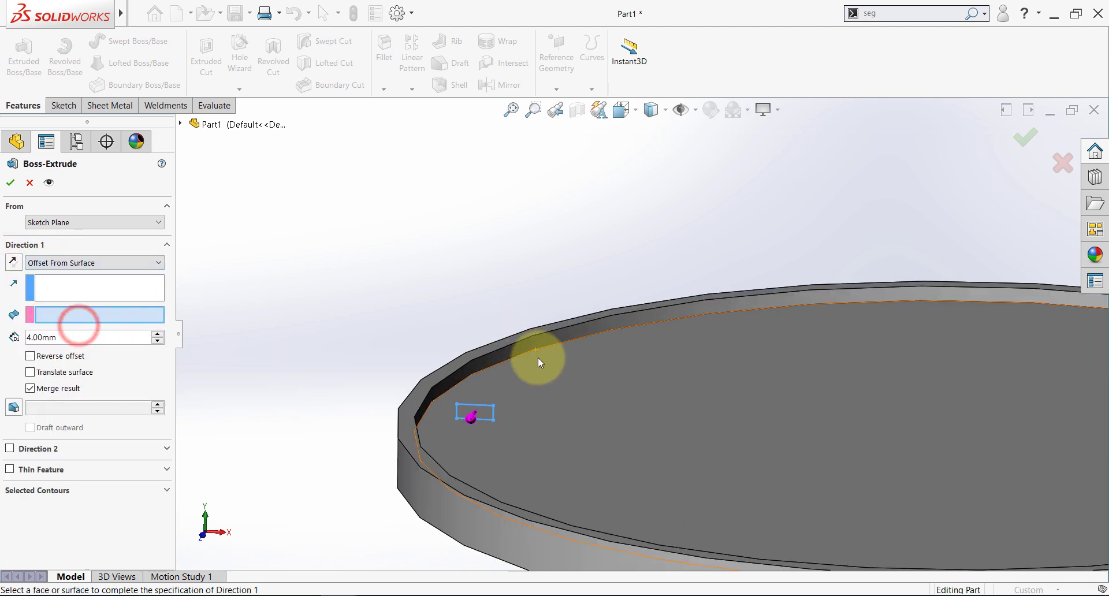
left_click(556, 333)
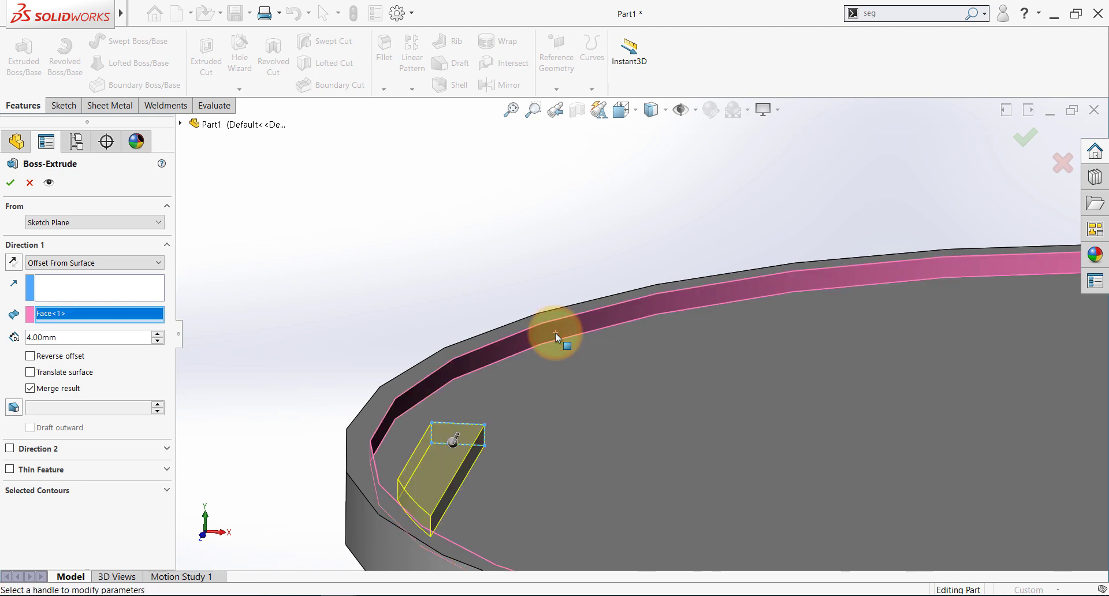
left_click(38, 299)
left_click(11, 264)
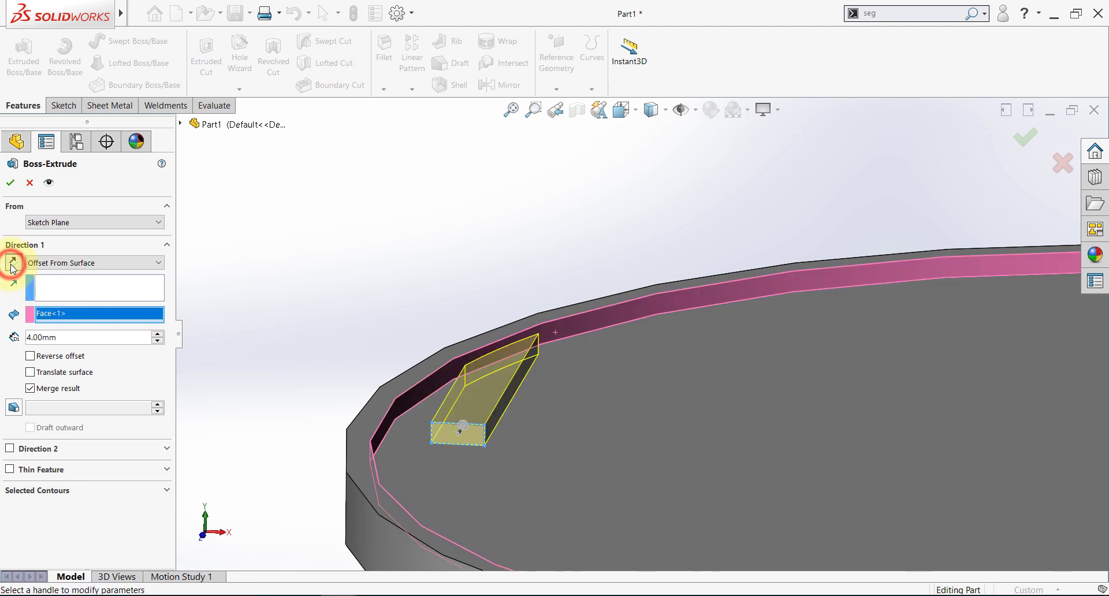
double_click(65, 337)
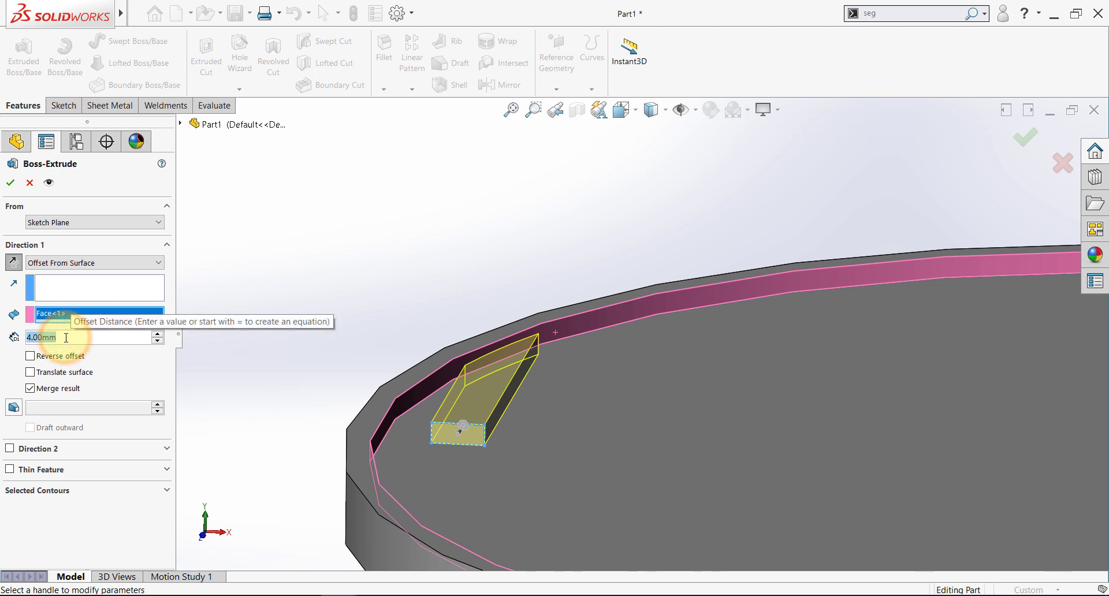
type("5")
key("Return")
Add a second extrude direction ending 8 mm short of the rim's inner wall with Offset From Surface, and finish the extrude
middle_click_drag(428, 297, 610, 527)
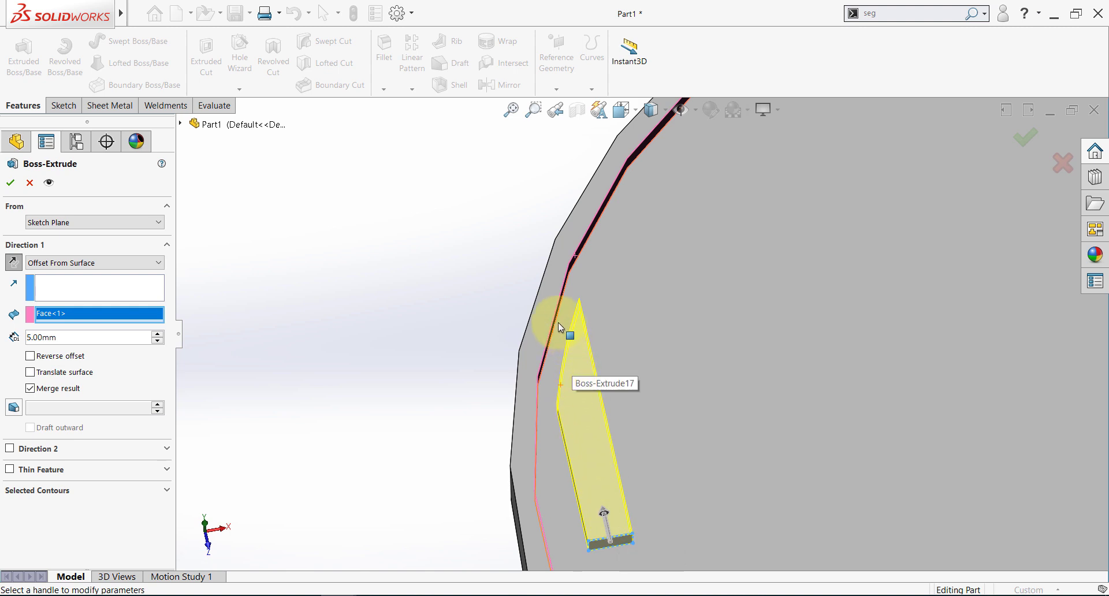
middle_click_drag(426, 379, 373, 384)
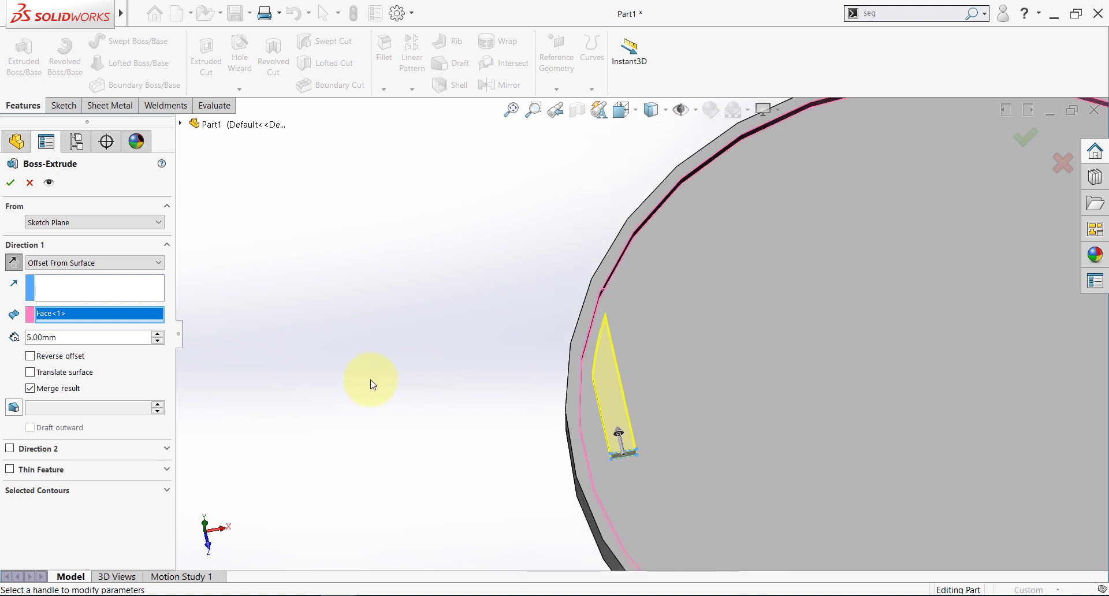
left_click(10, 448)
left_click(119, 465)
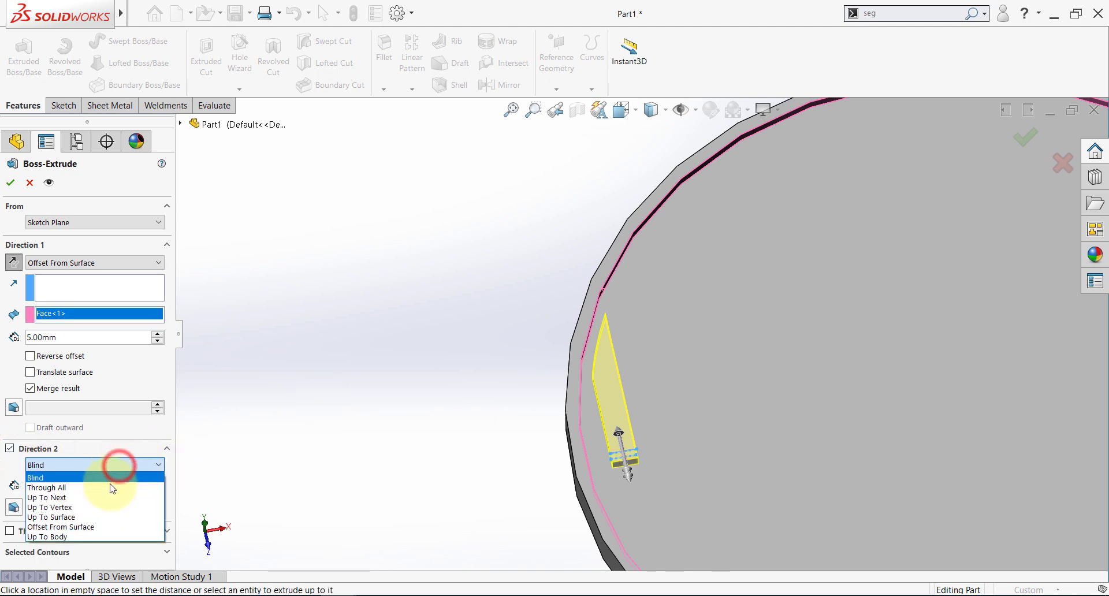
left_click(87, 526)
scroll(606, 408, "up", 5)
middle_click_drag(607, 408, 470, 593)
scroll(761, 238, "down", 5)
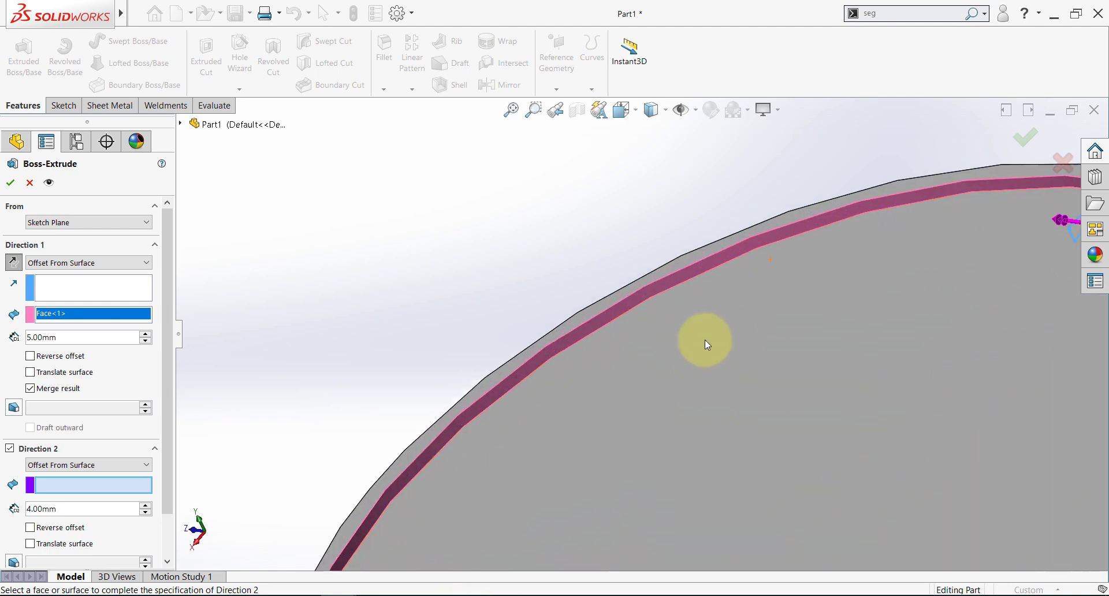
left_click(694, 271)
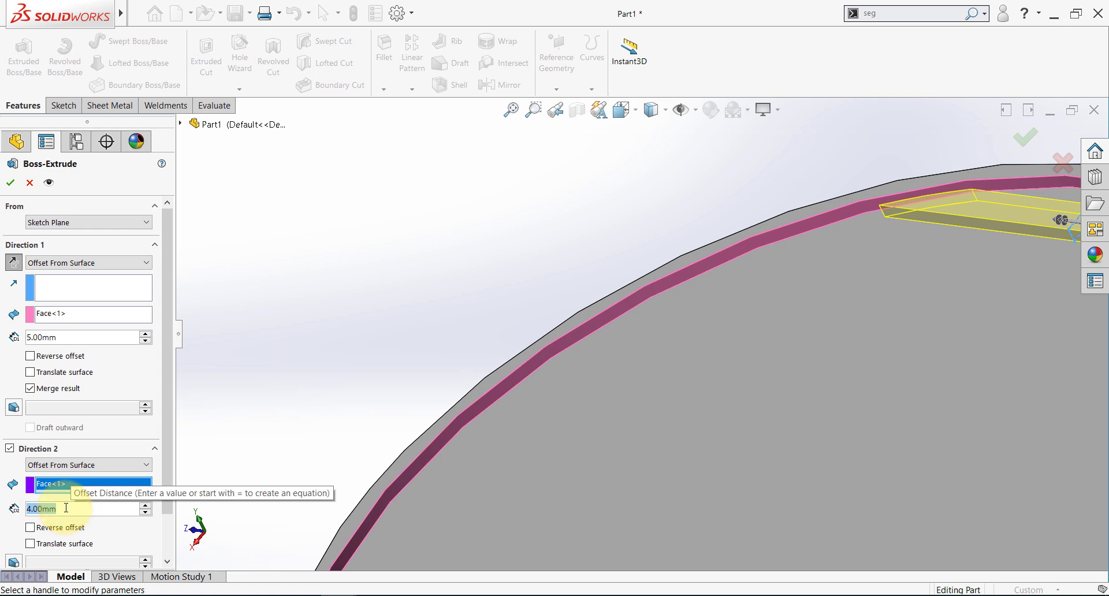
type("8")
key("Return")
scroll(440, 341, "up", 5)
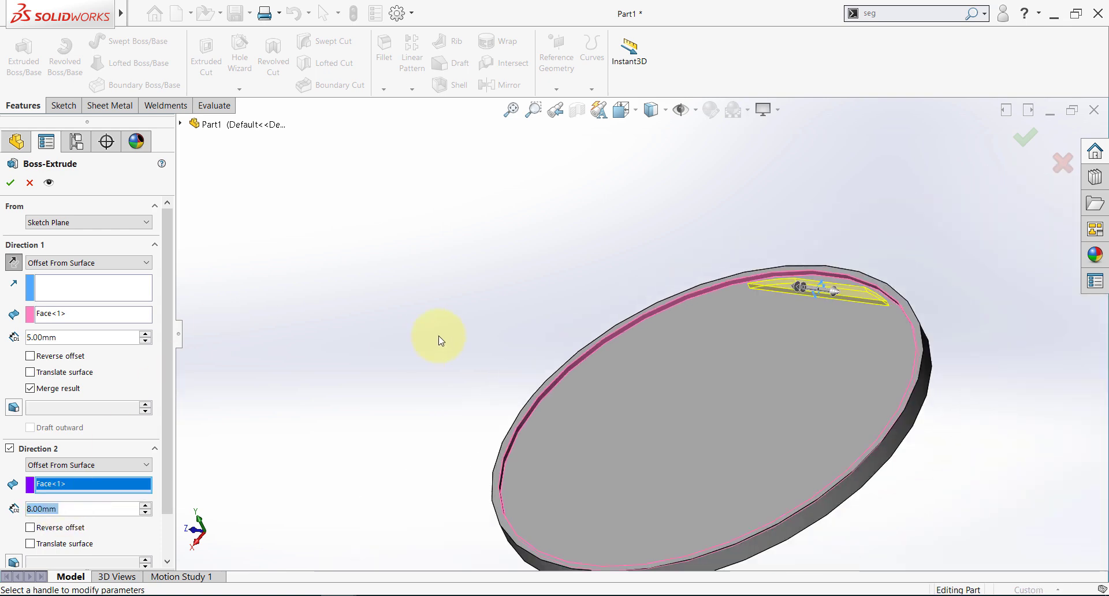
middle_click_drag(439, 340, 602, 379)
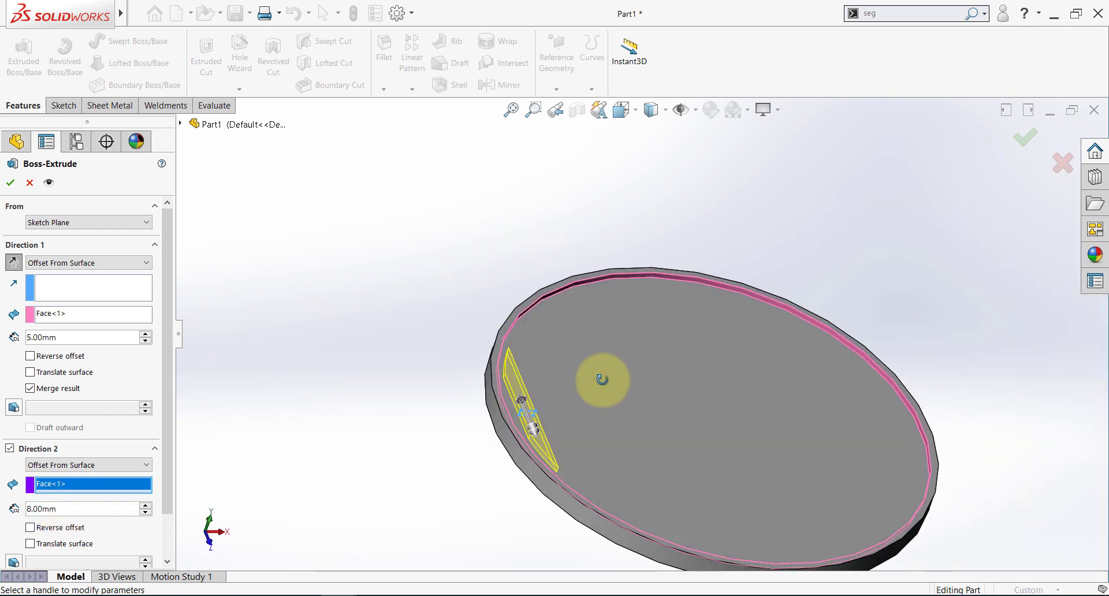
left_click(11, 184)
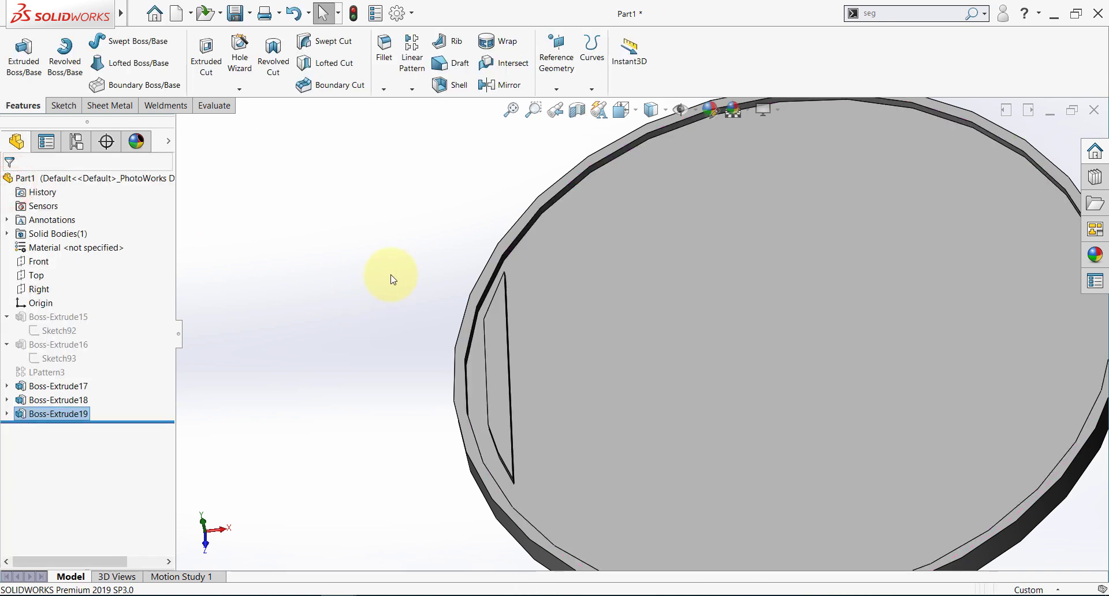
Start a linear pattern of the new block with the Right plane as its direction and Geometry pattern enabled
left_click(412, 52)
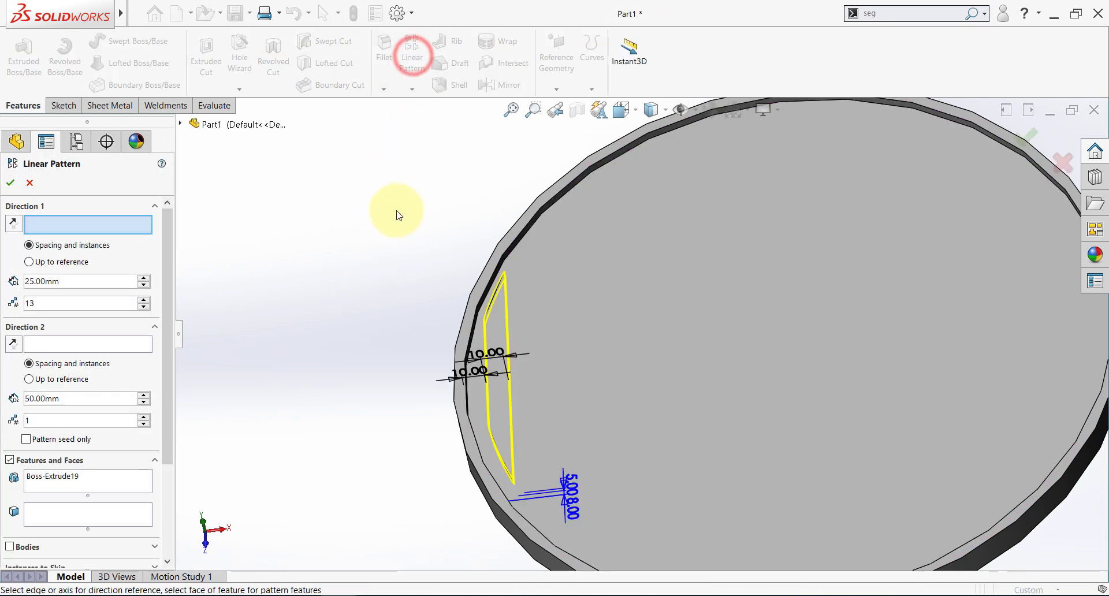
scroll(384, 240, "up", 2)
middle_click_drag(399, 319, 420, 359)
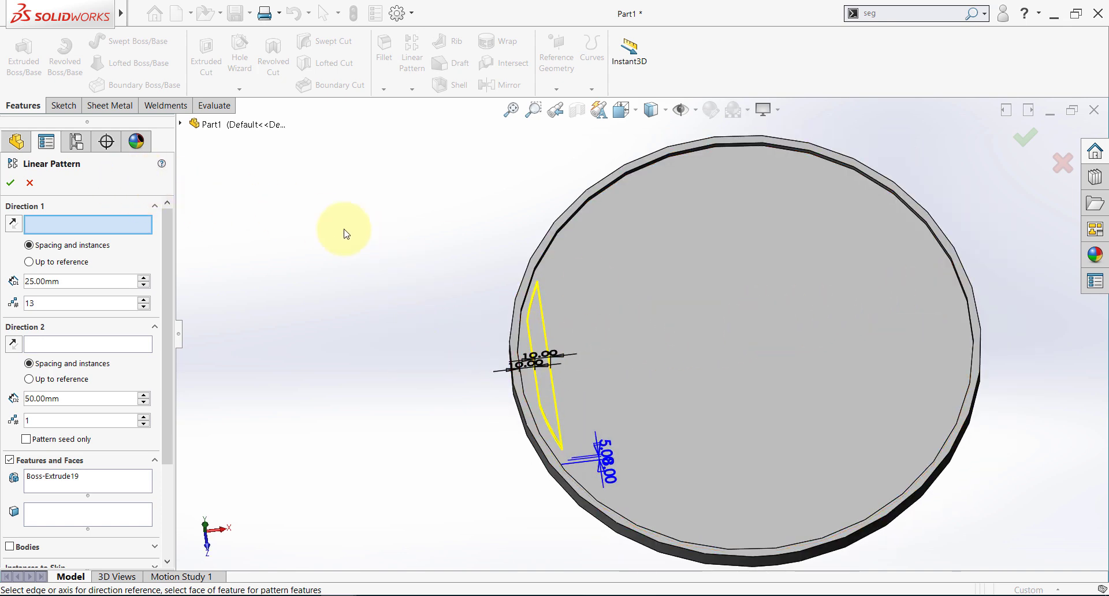
left_click(180, 123)
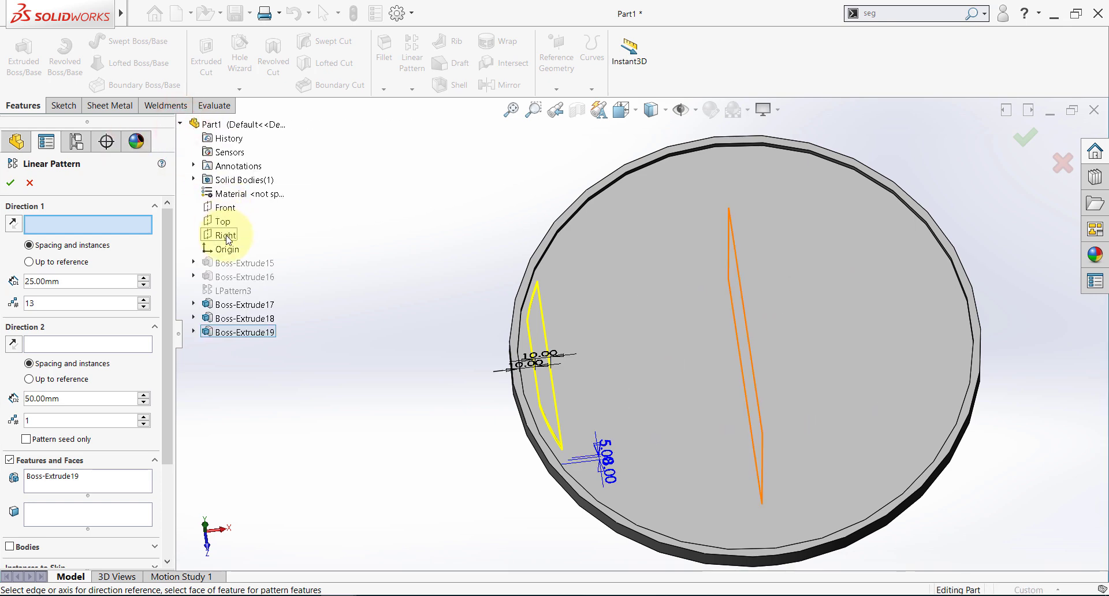
left_click(225, 236)
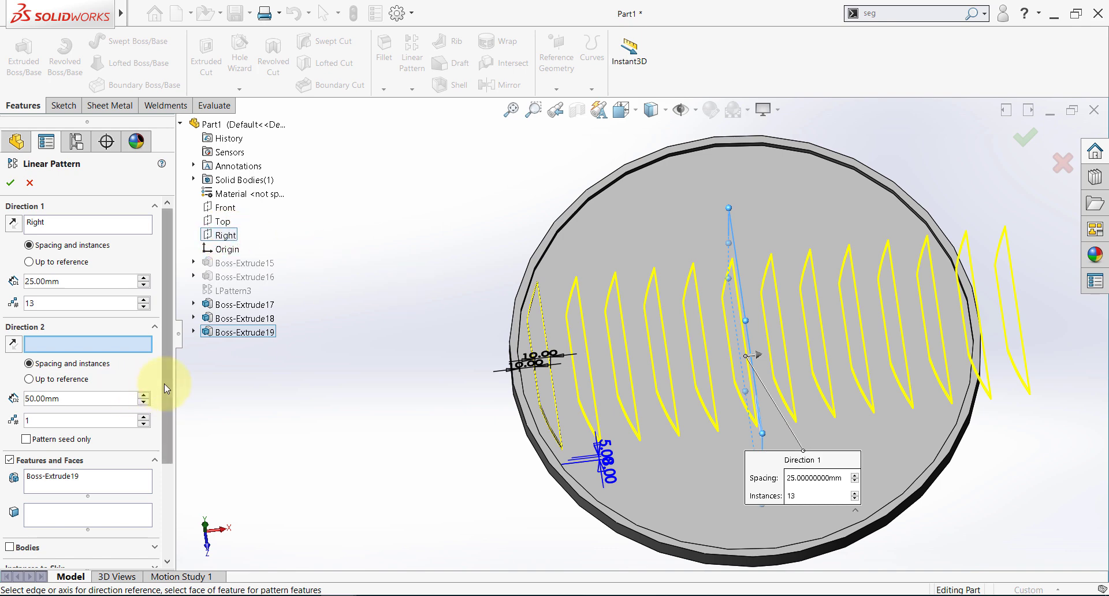
left_click_drag(164, 384, 160, 468)
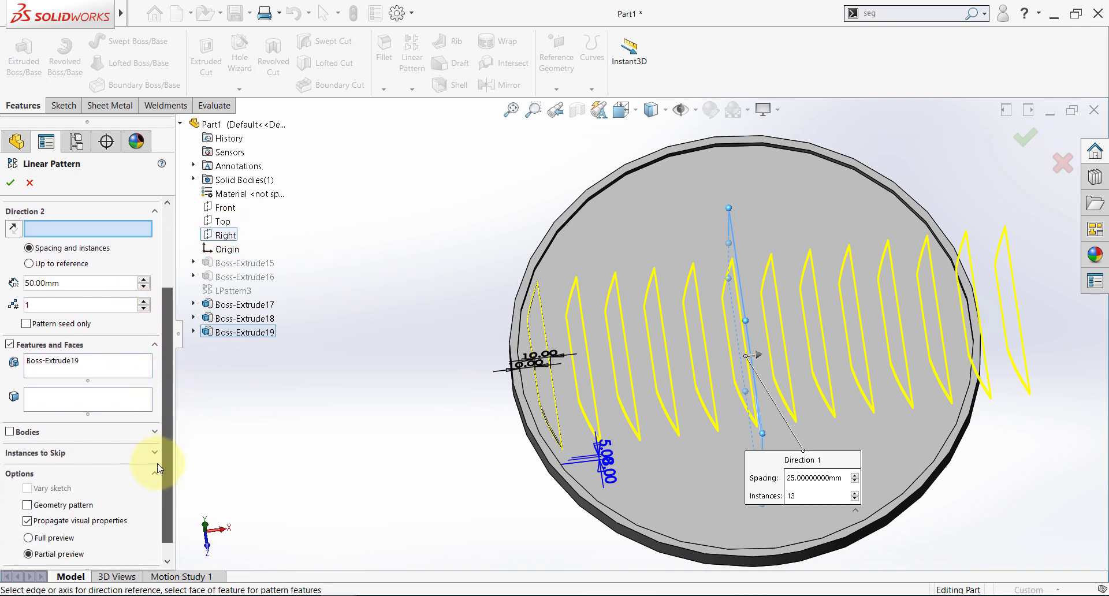
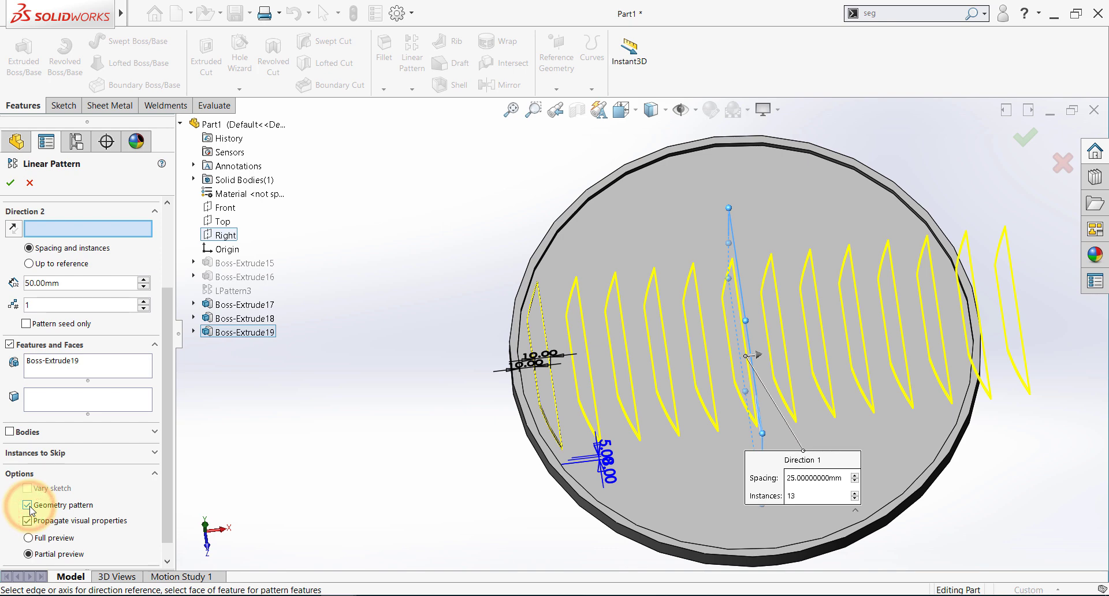
Set the linear pattern to 10 instances spaced 27 mm apart and create it
scroll(168, 381, "up", 3)
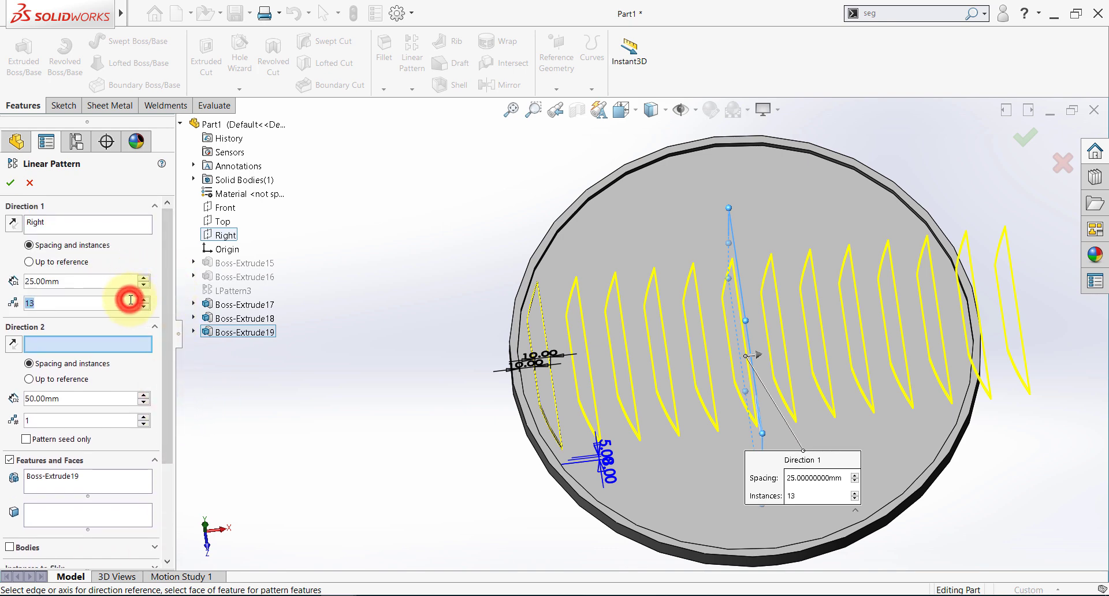
type("10")
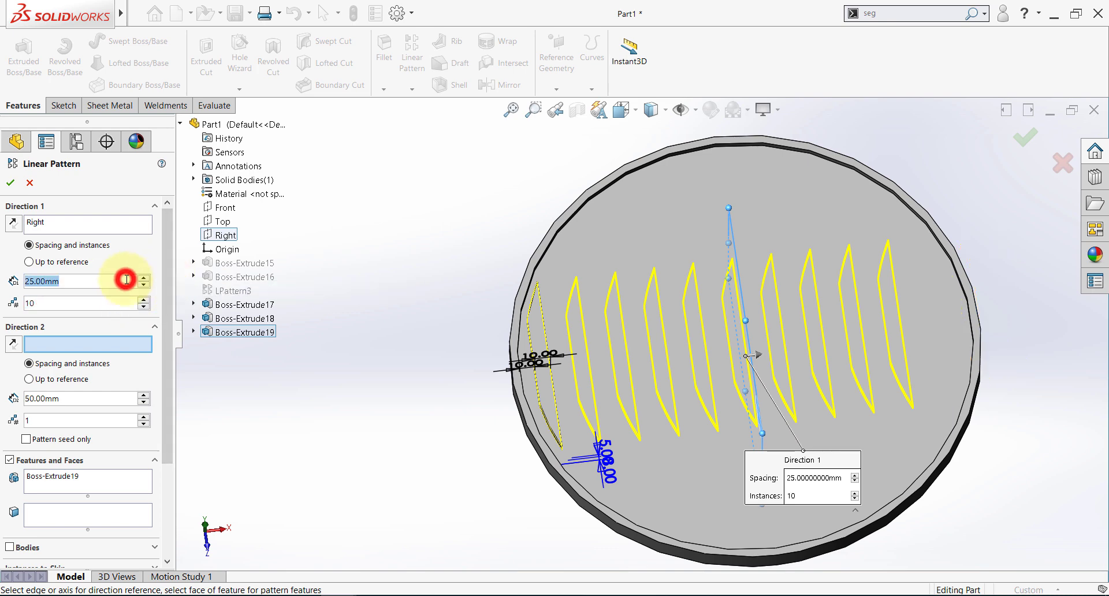
type("27")
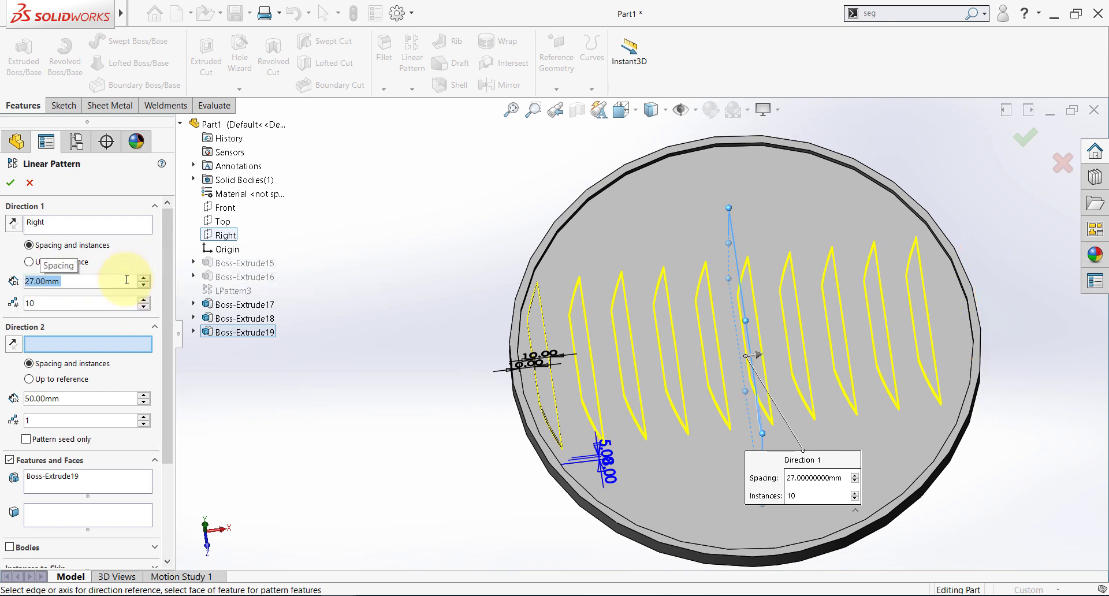
left_click(11, 183)
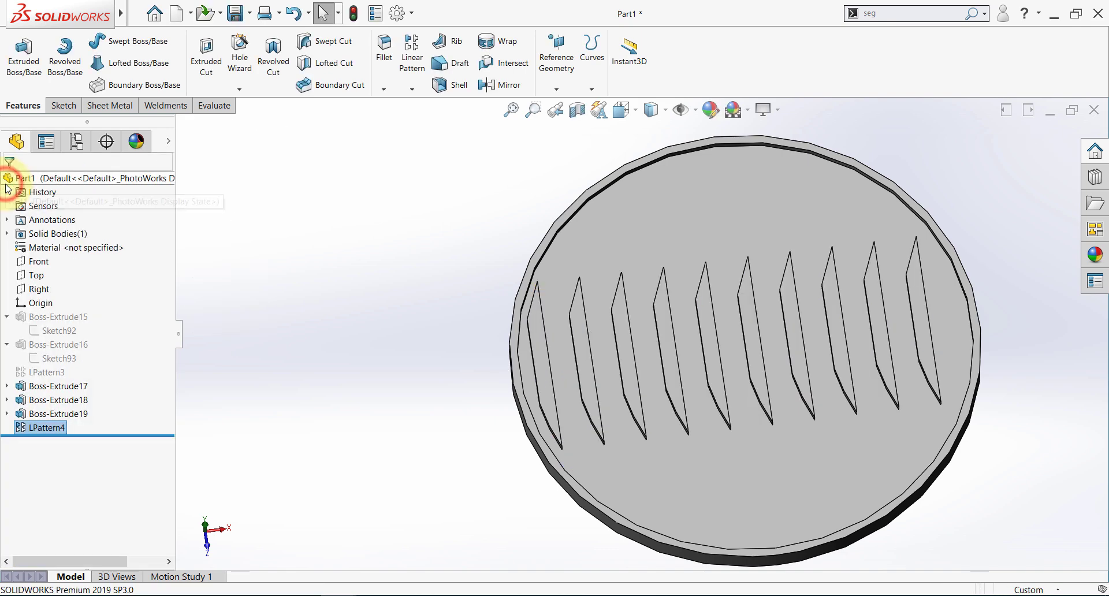
Edit the block's linear pattern to turn off Geometry pattern and apply the change
left_click(281, 373)
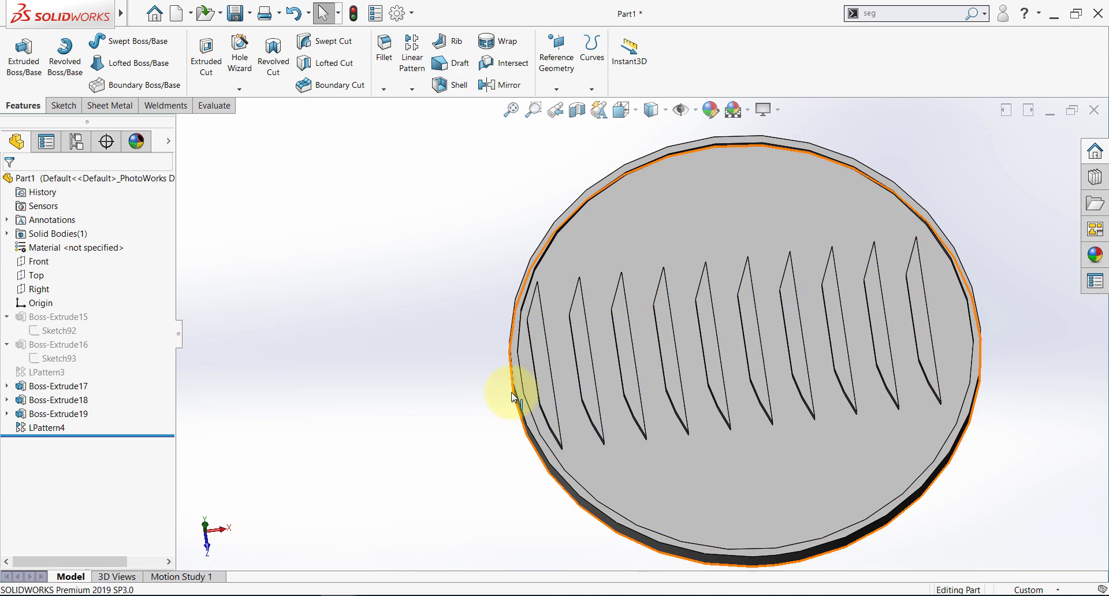
left_click(50, 428)
left_click(67, 397)
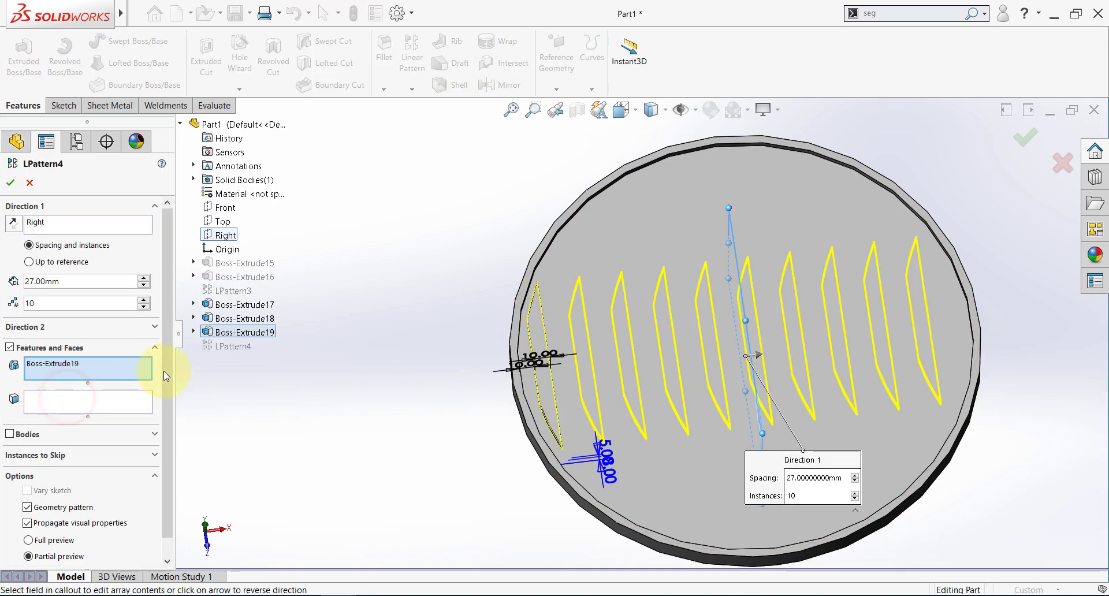
left_click_drag(170, 378, 162, 415)
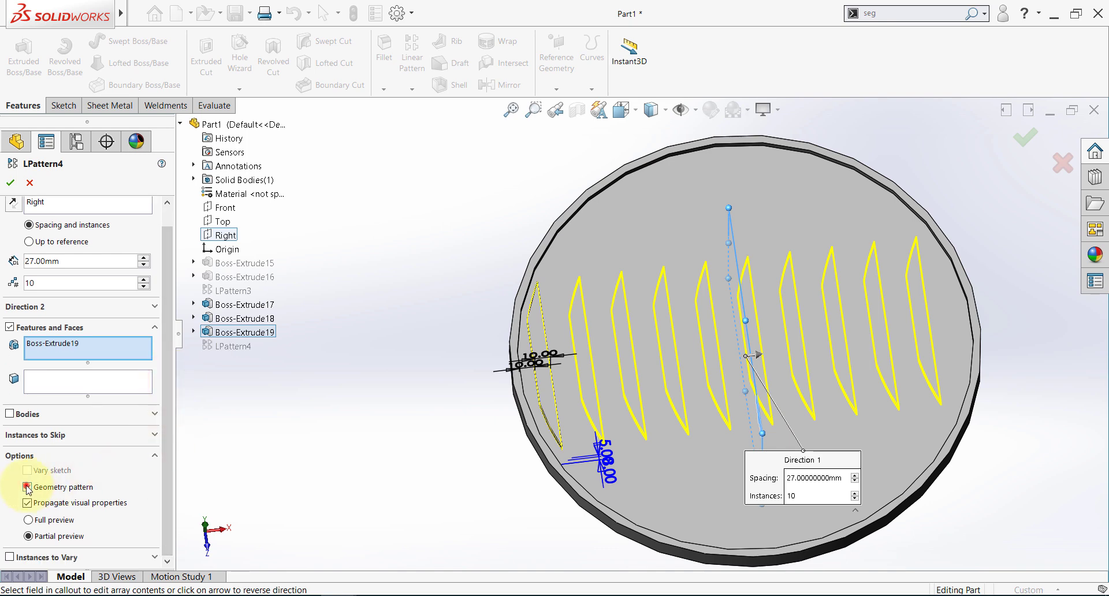
left_click(11, 183)
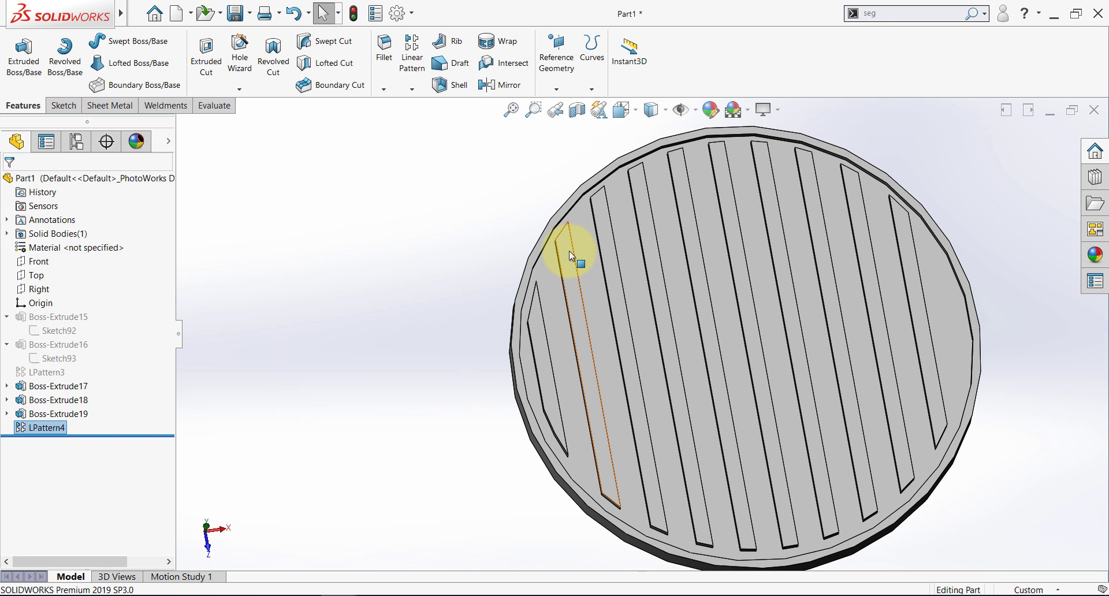
Examine how the ends of the patterned bars follow the rim's inner wall around the disc
scroll(569, 251, "down", 3)
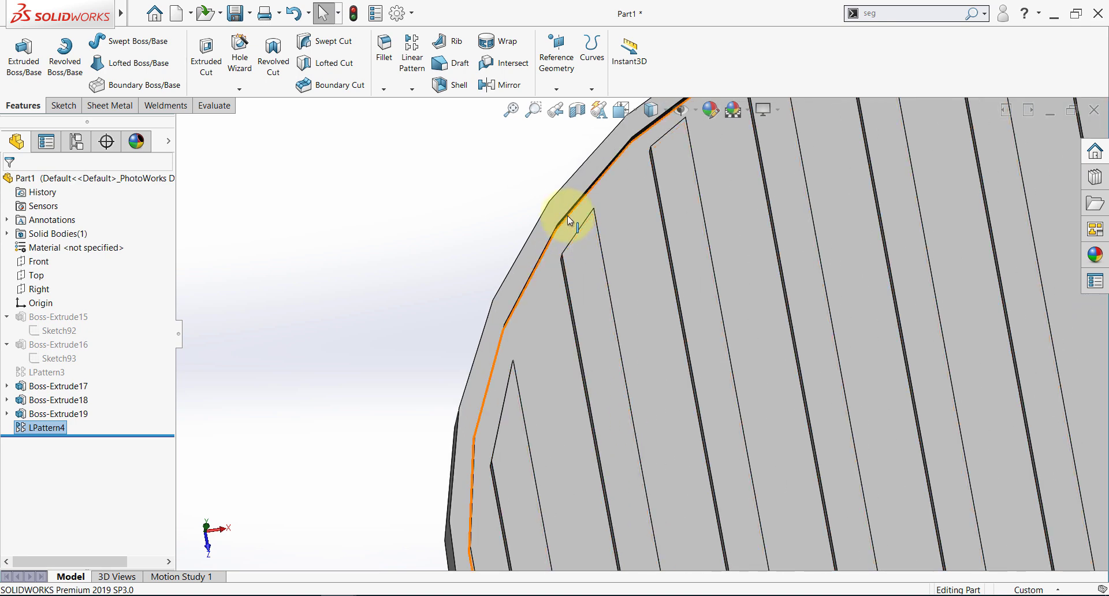
scroll(649, 260, "up", 1)
scroll(649, 258, "up", 5)
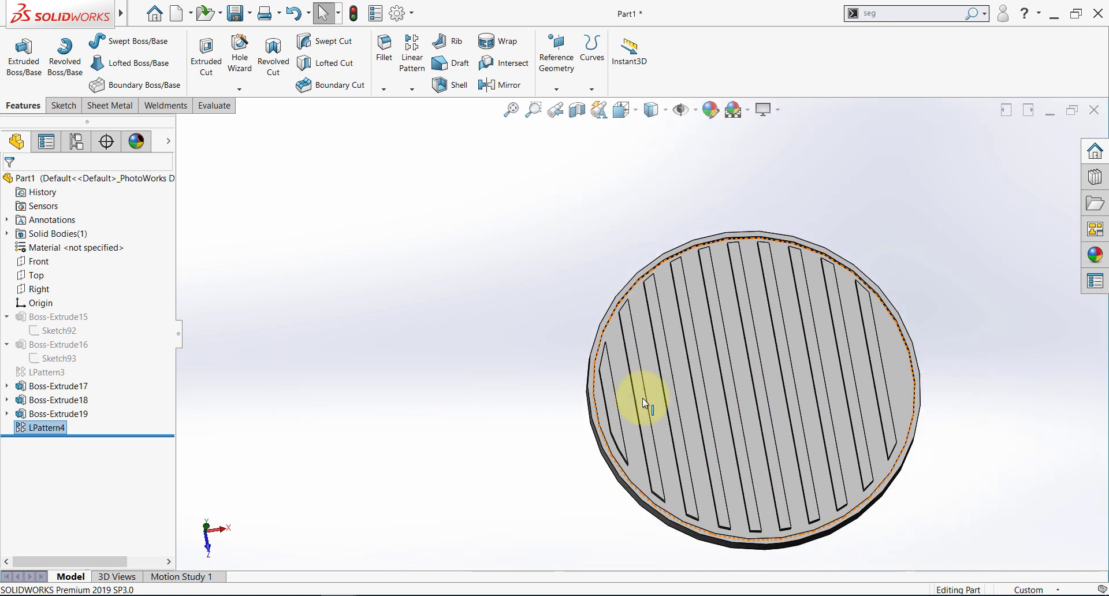
scroll(668, 495, "down", 4)
scroll(618, 417, "up", 3)
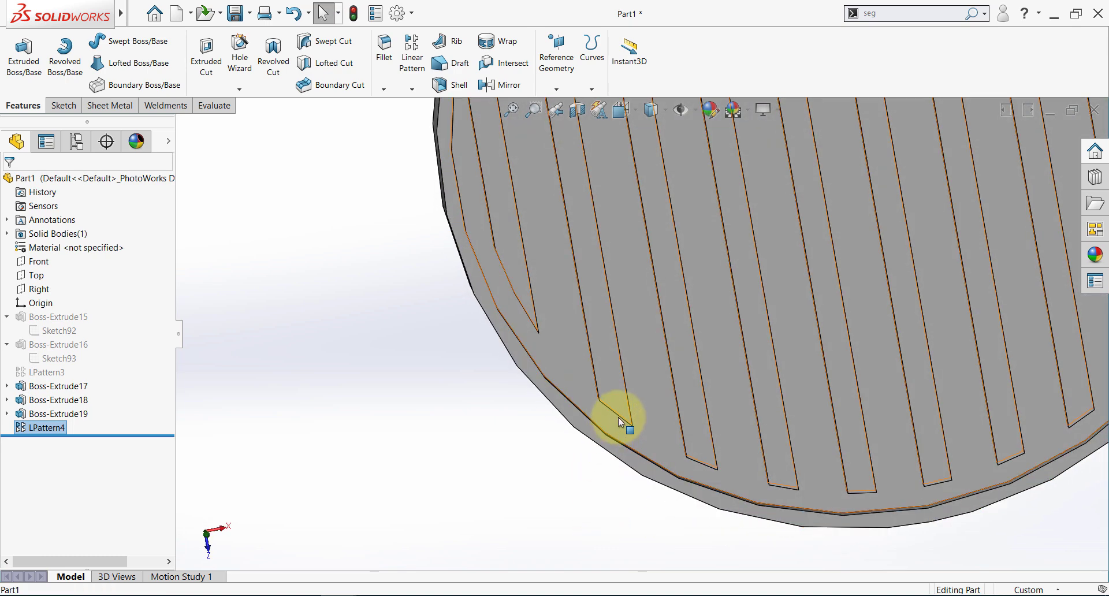
scroll(594, 468, "down", 2)
scroll(595, 468, "up", 3)
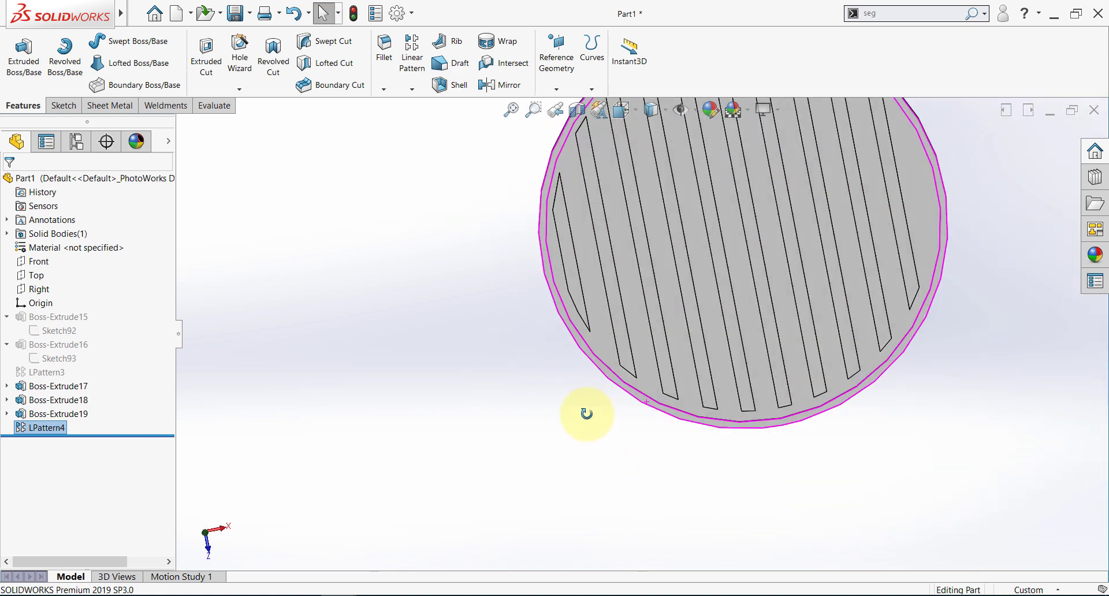
scroll(698, 267, "up", 2)
scroll(537, 327, "down", 2)
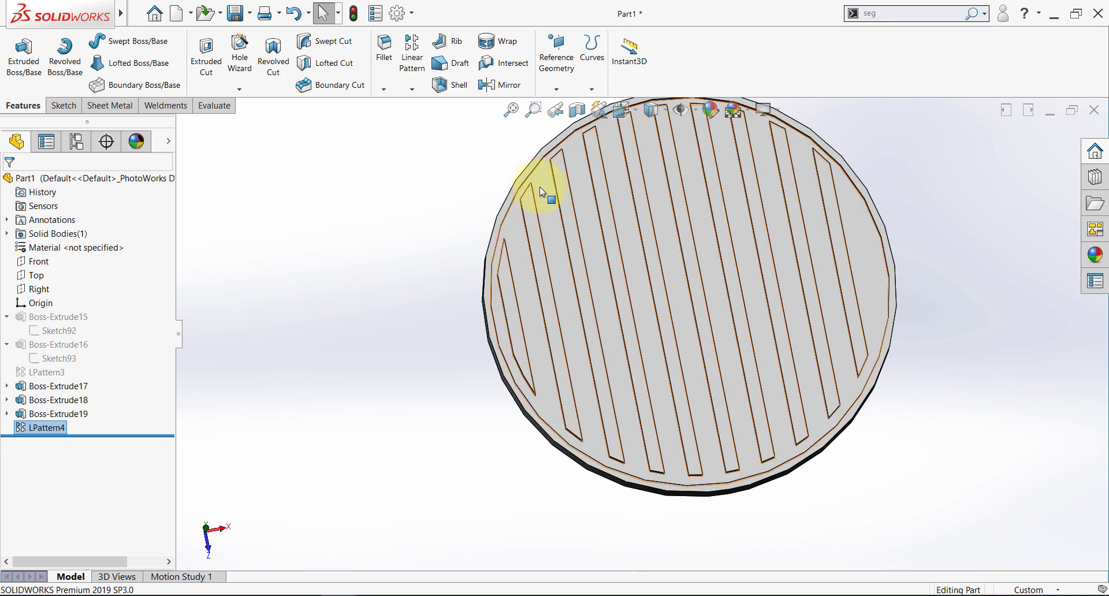
Edit the bar's extrusion, Boss-Extrude19, to turn off Merge result and apply the change
scroll(540, 186, "up", 1)
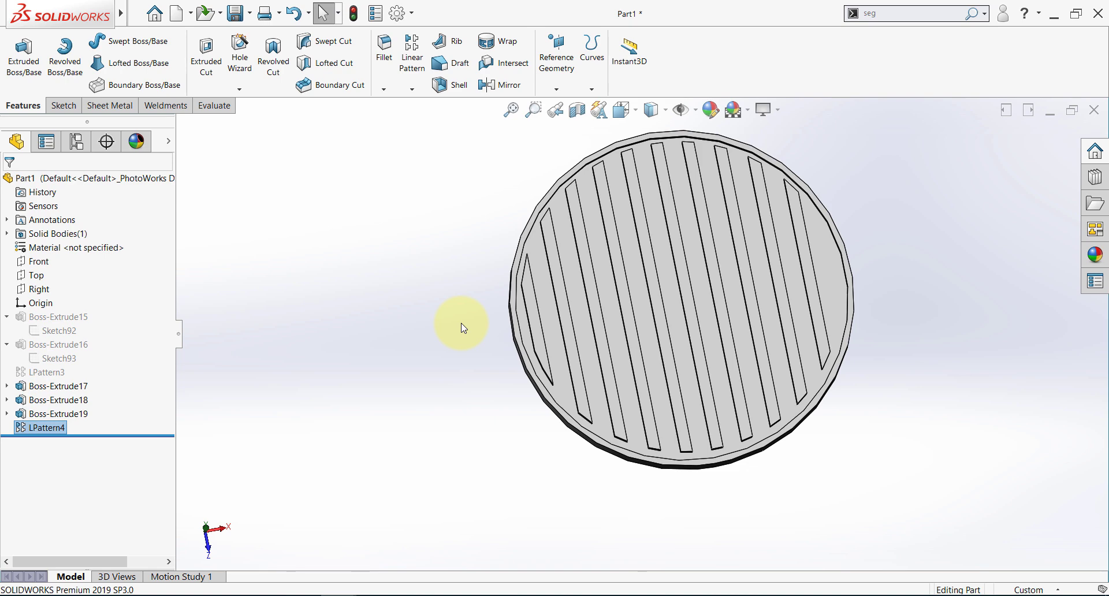
scroll(572, 288, "down", 3)
left_click(430, 340)
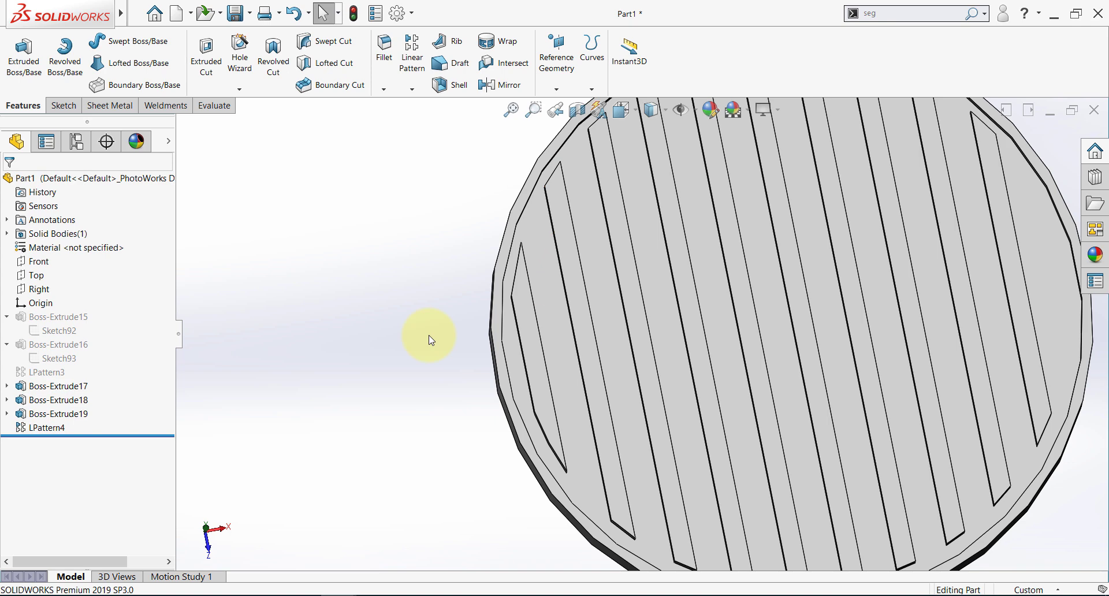
scroll(404, 369, "up", 3)
left_click(389, 394)
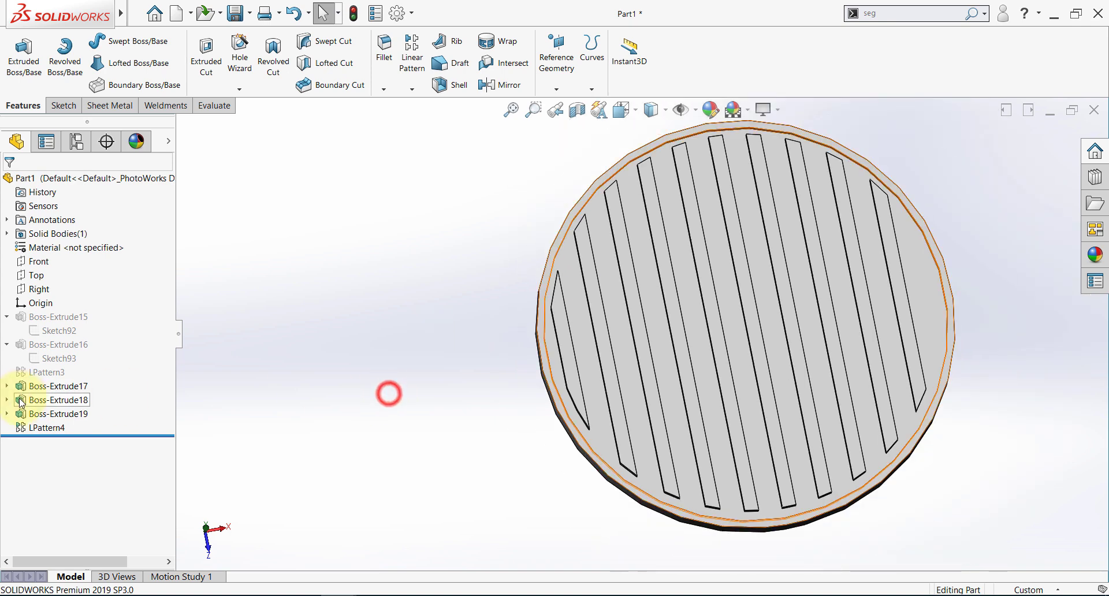
left_click(39, 413)
left_click(52, 378)
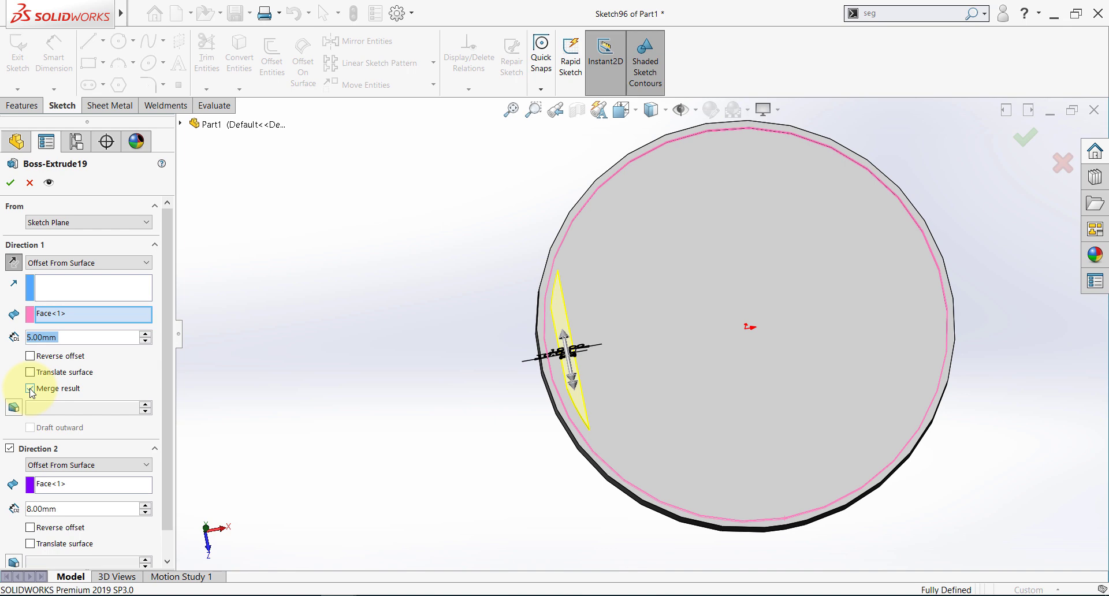
left_click(31, 389)
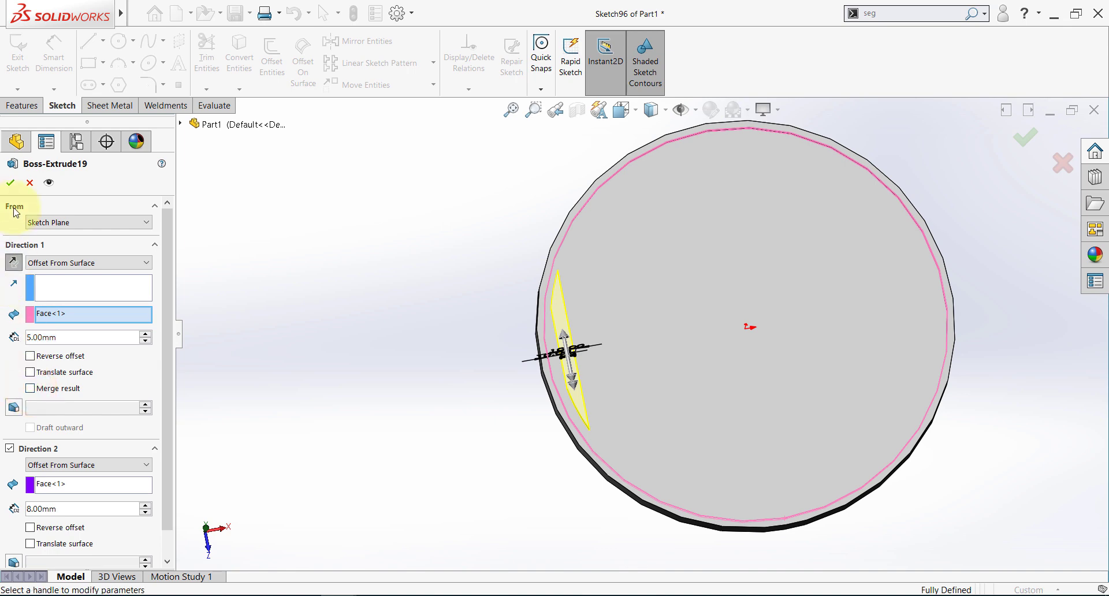
left_click(10, 184)
left_click(293, 333)
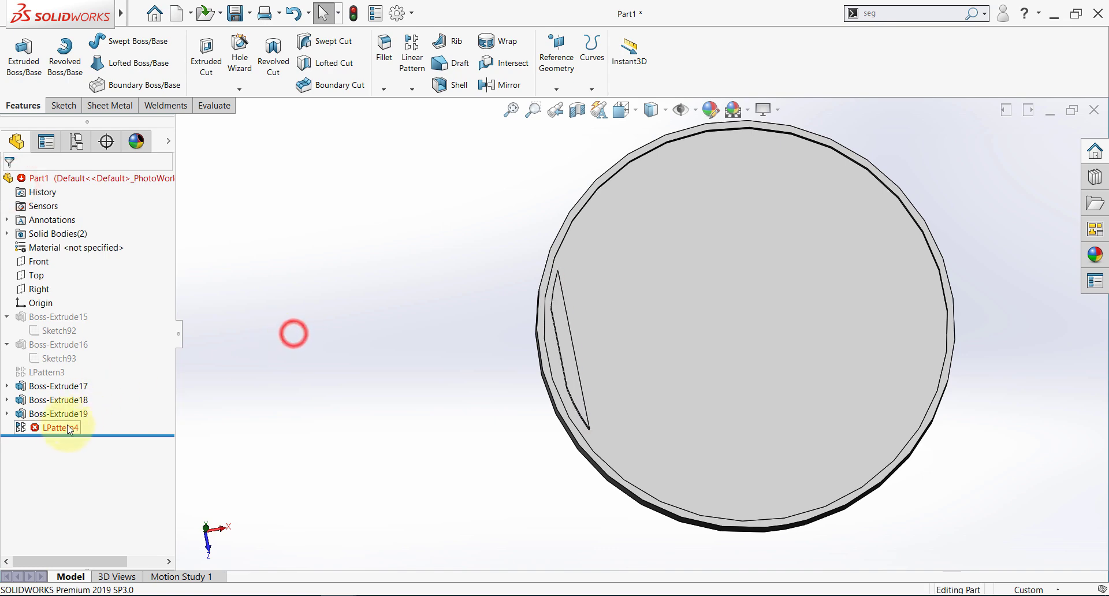
Edit the bars' linear pattern to repeat the bar's solid body instead of its extrusion feature, and apply it
left_click(63, 428)
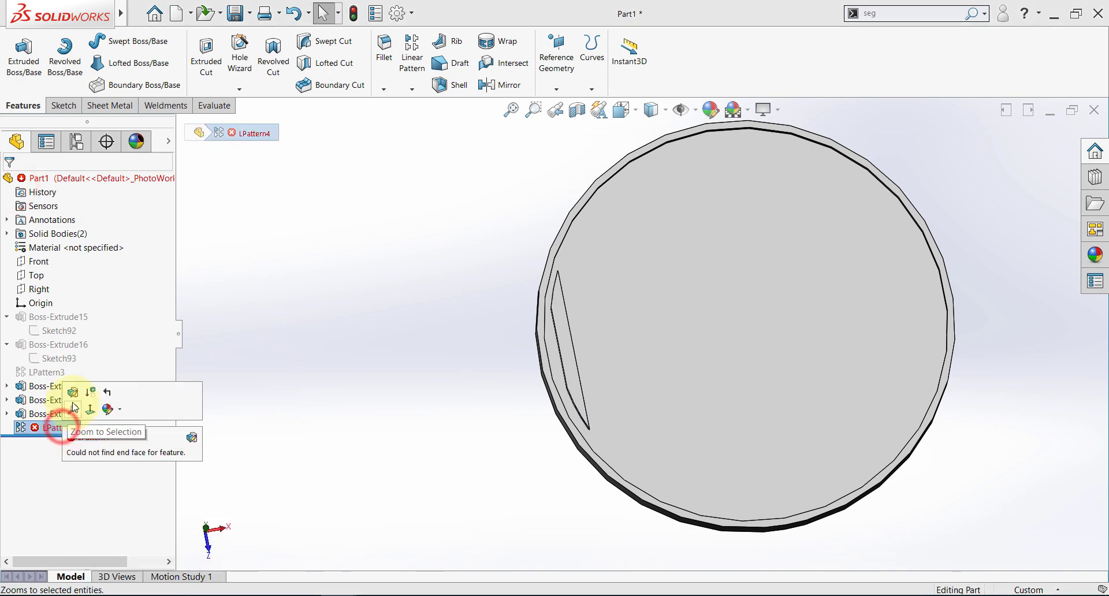
left_click(71, 392)
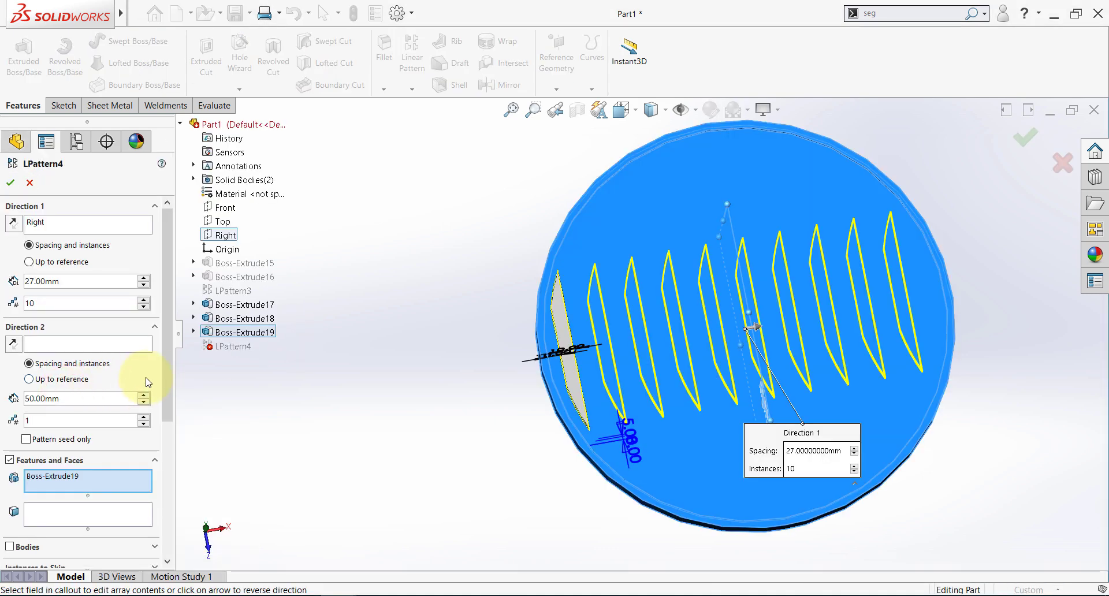
left_click_drag(169, 373, 165, 404)
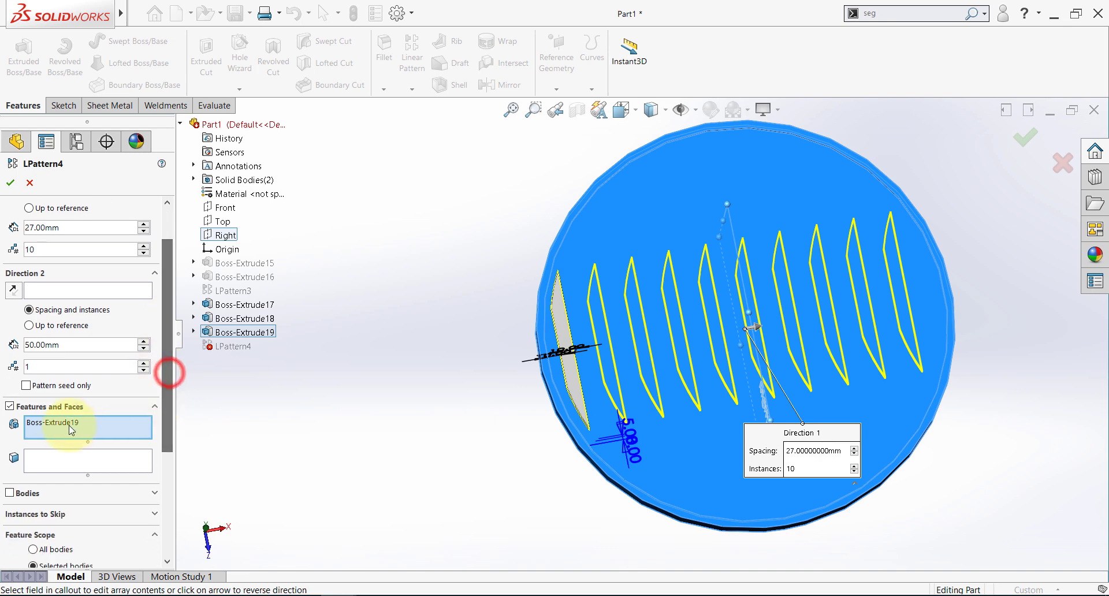
right_click(69, 426)
left_click(110, 431)
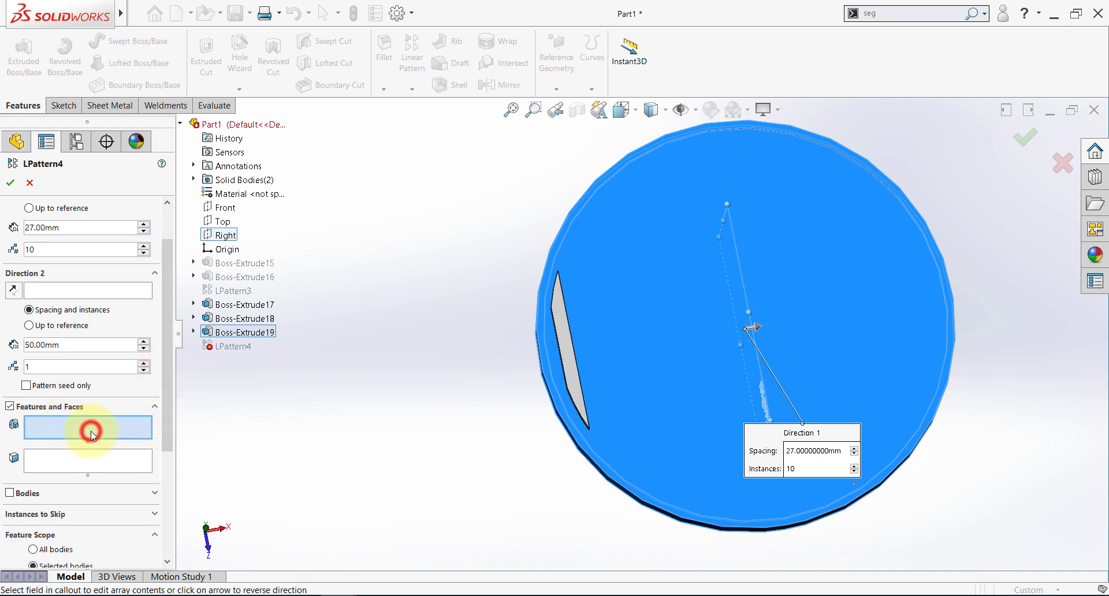
left_click(10, 494)
left_click(56, 450)
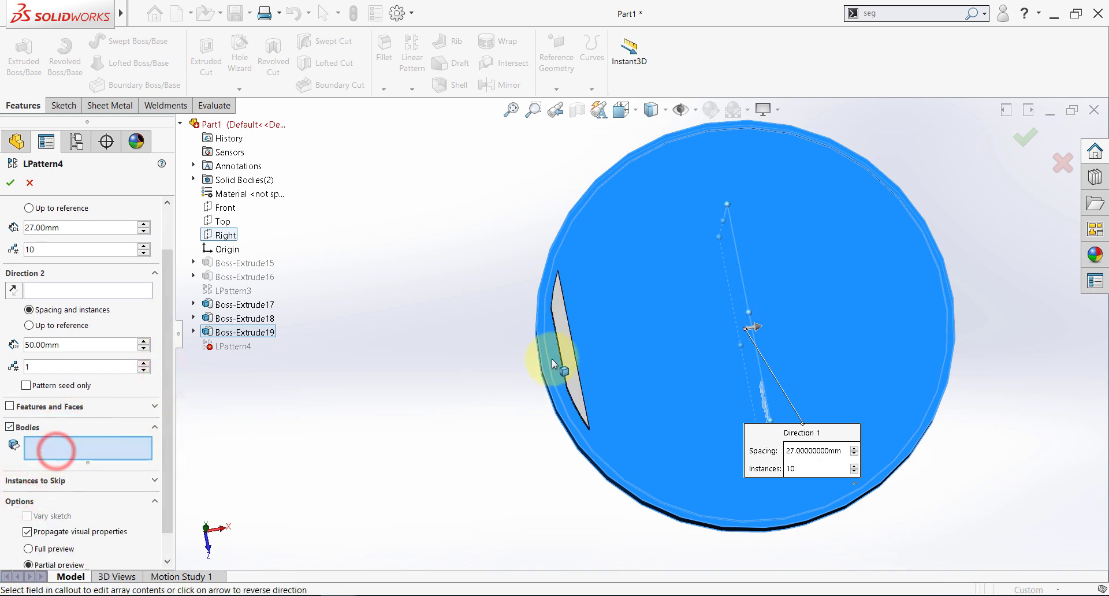
left_click(564, 346)
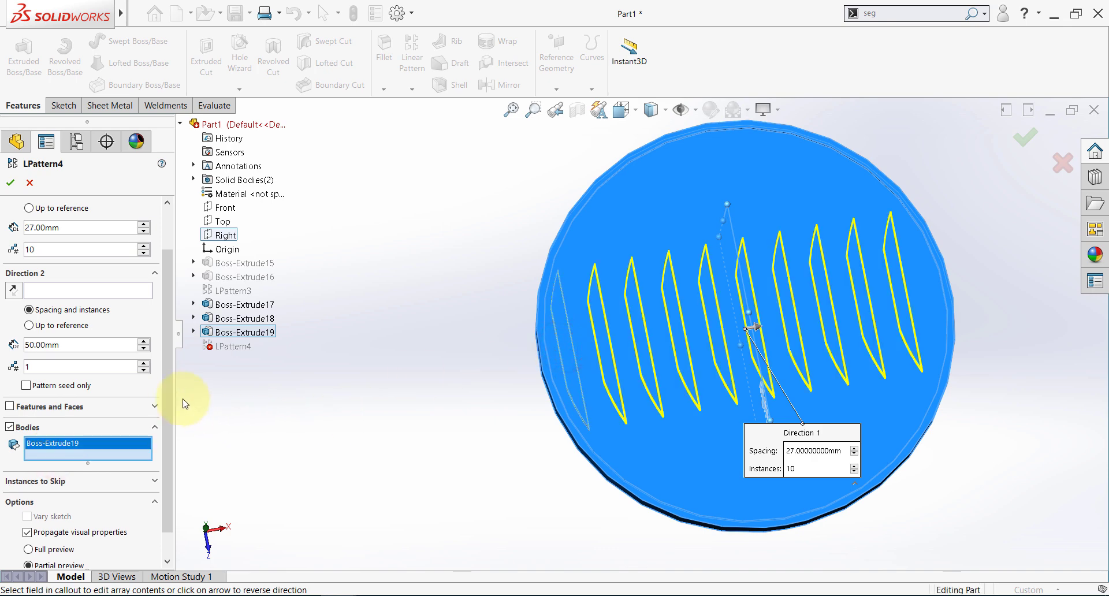
scroll(39, 532, "down", 1)
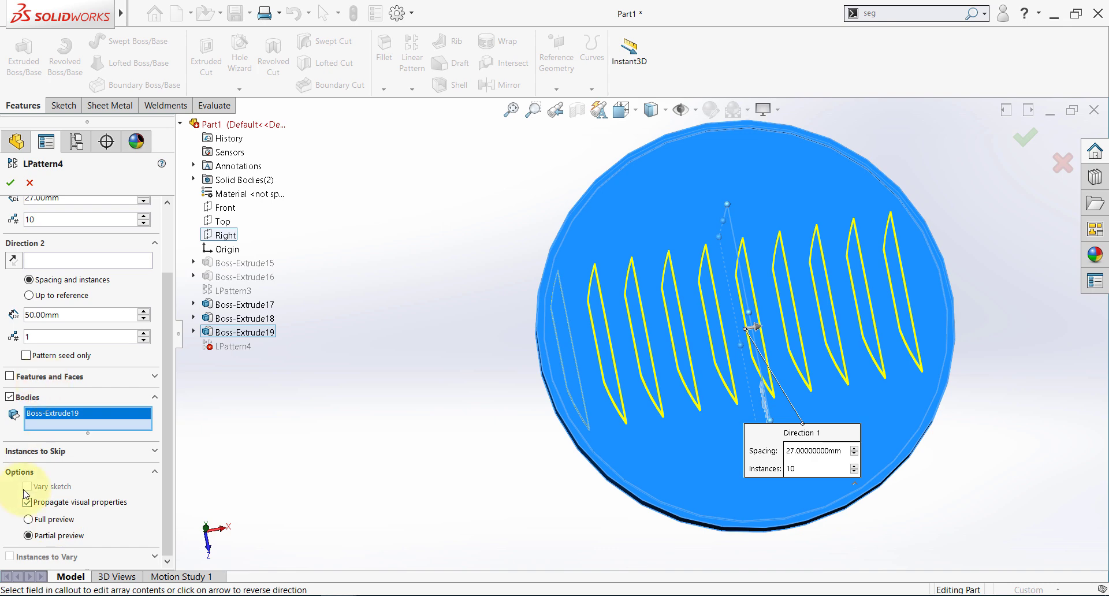
left_click(10, 183)
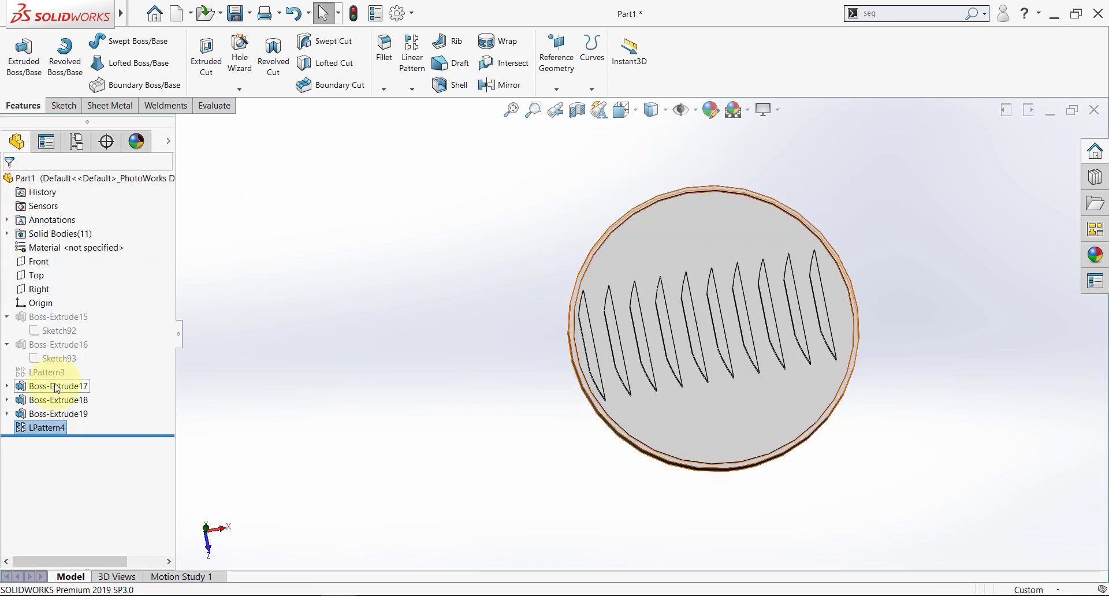
Suppress Boss-Extrude17, Boss-Extrude18, Boss-Extrude19 and LPattern4 to clear the model
left_click(55, 384, "ctrl")
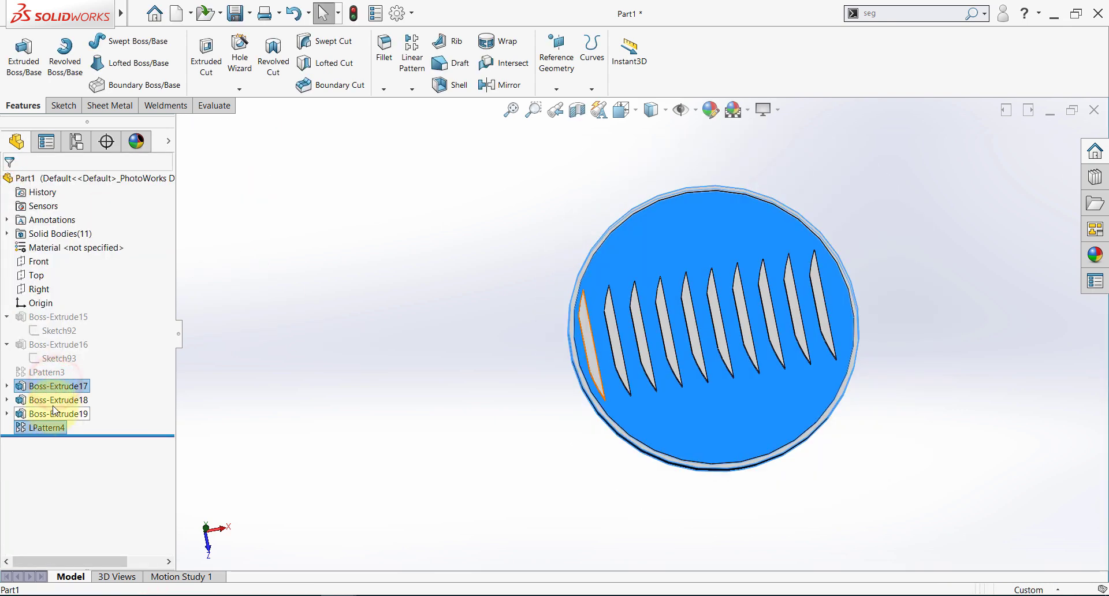
left_click(54, 404, "ctrl")
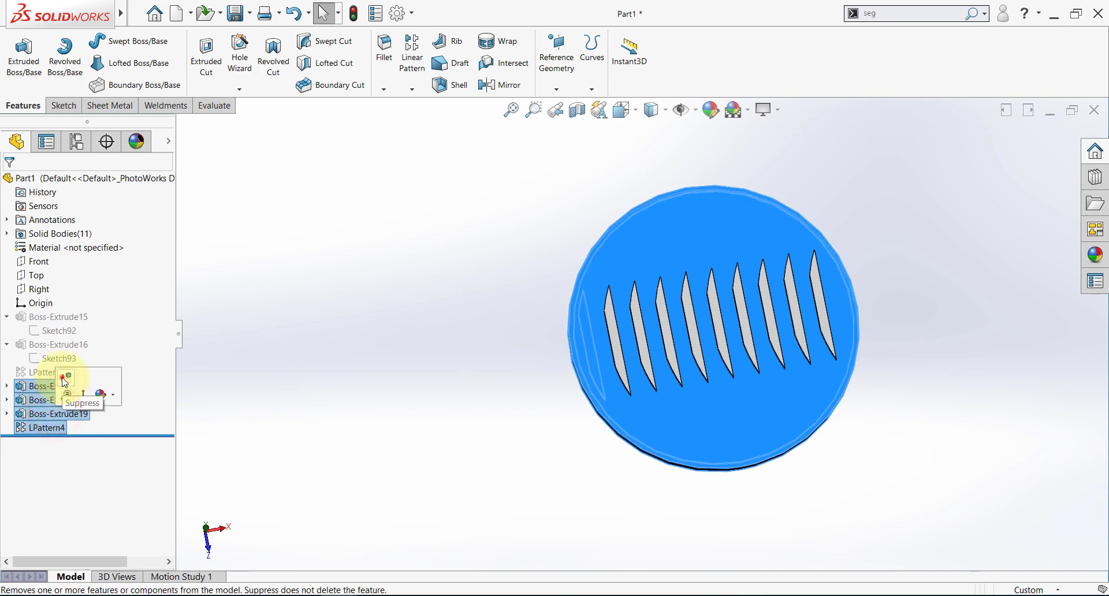
left_click(62, 376)
left_click(329, 342)
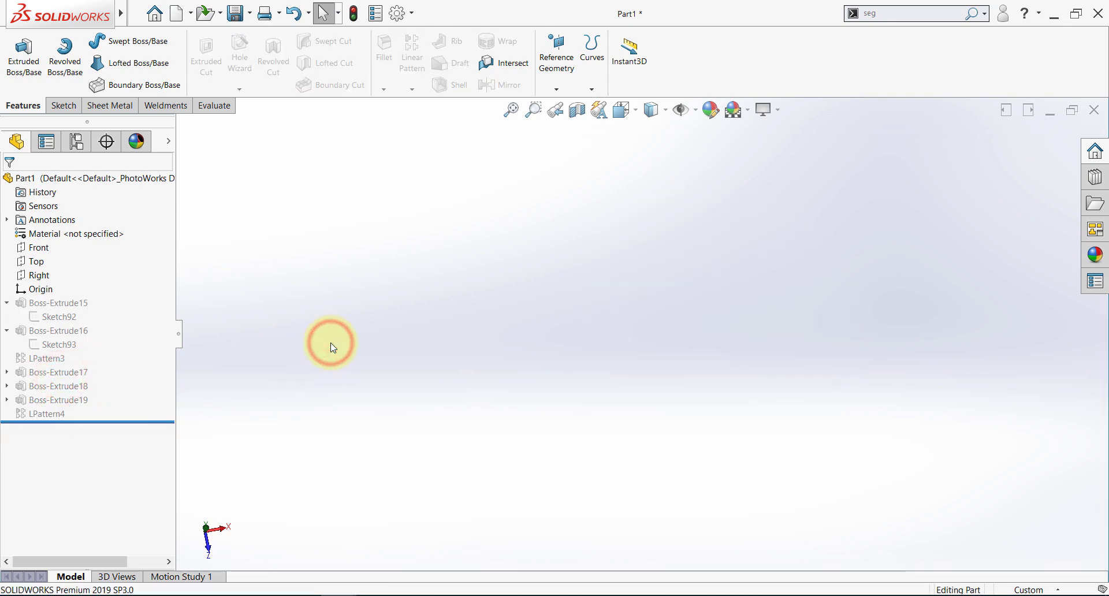
Start a sketch on the Front plane and draw a center rectangle about 149 mm wide from the origin
left_click(33, 250)
left_click(40, 229)
left_click(53, 424)
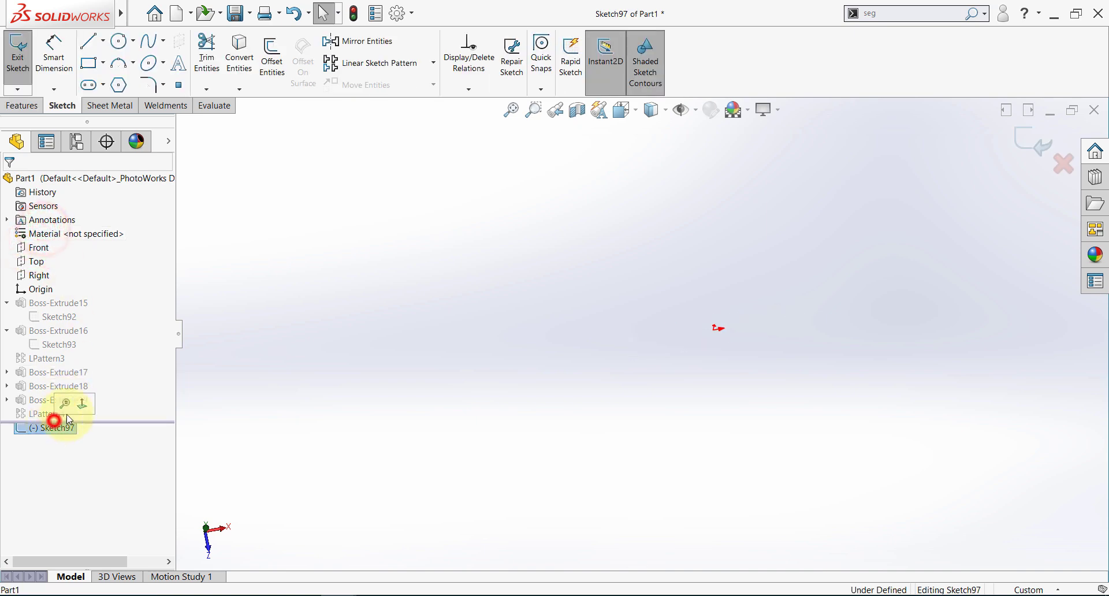
left_click(82, 403)
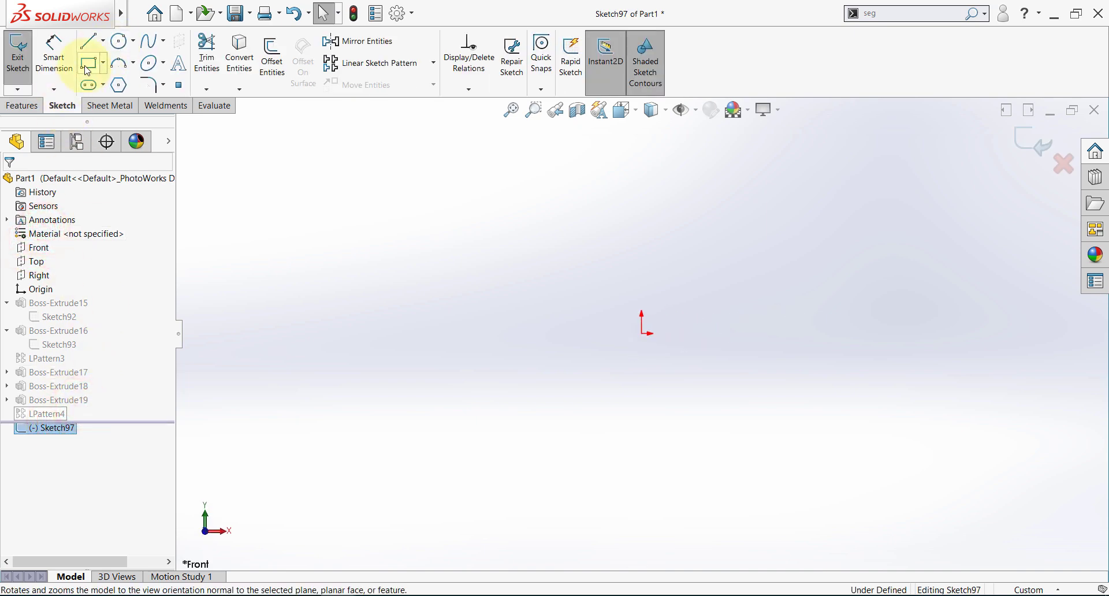
left_click(103, 62)
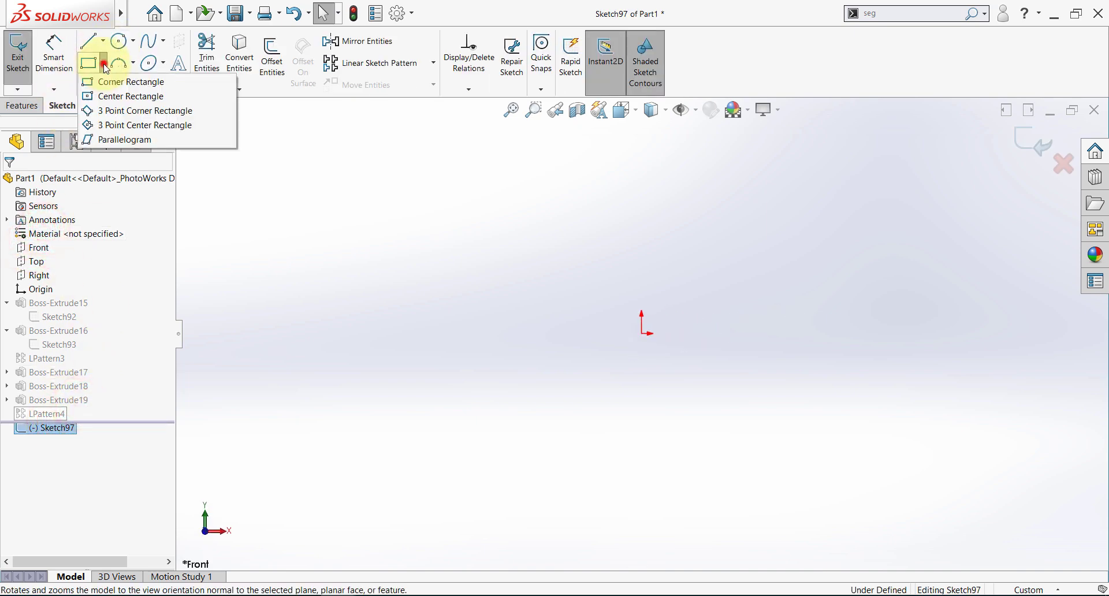
left_click(114, 96)
mouse_move(642, 334)
left_mouse_down()
mouse_move(683, 246)
mouse_move(792, 182)
left_mouse_up()
Dimension the rectangle's upper edge to 200 mm
left_click(54, 45)
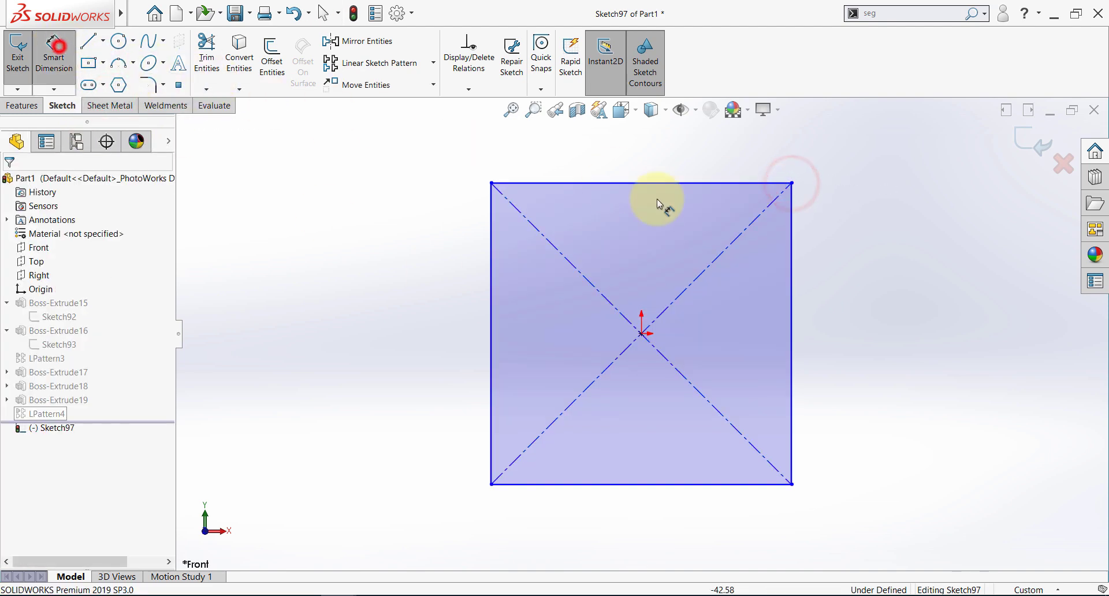
left_click(641, 182)
left_click(635, 168)
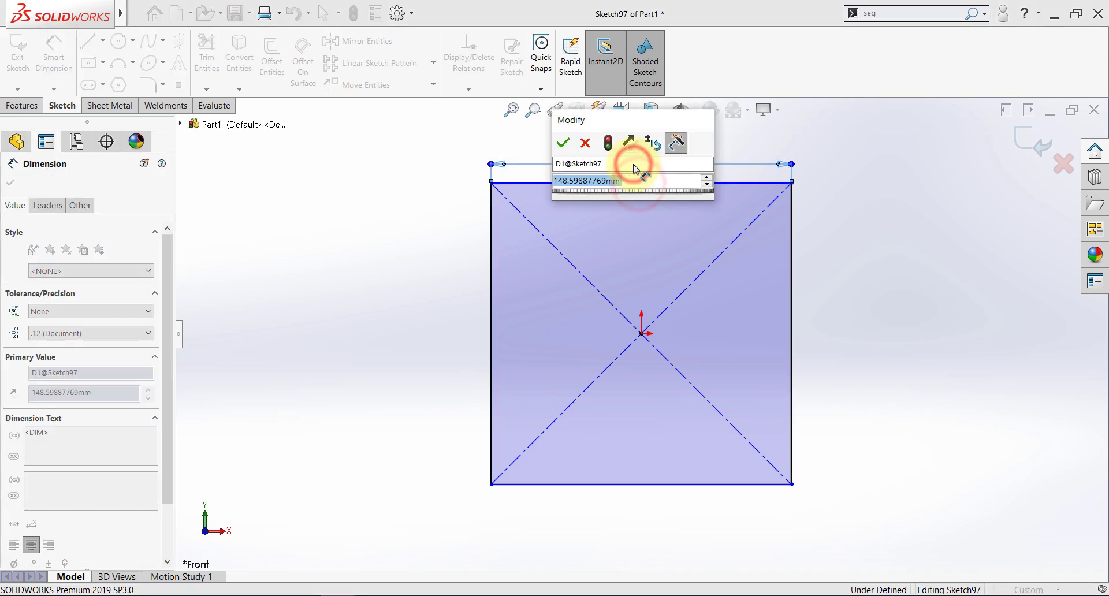
type("200")
key("Return")
key("Escape")
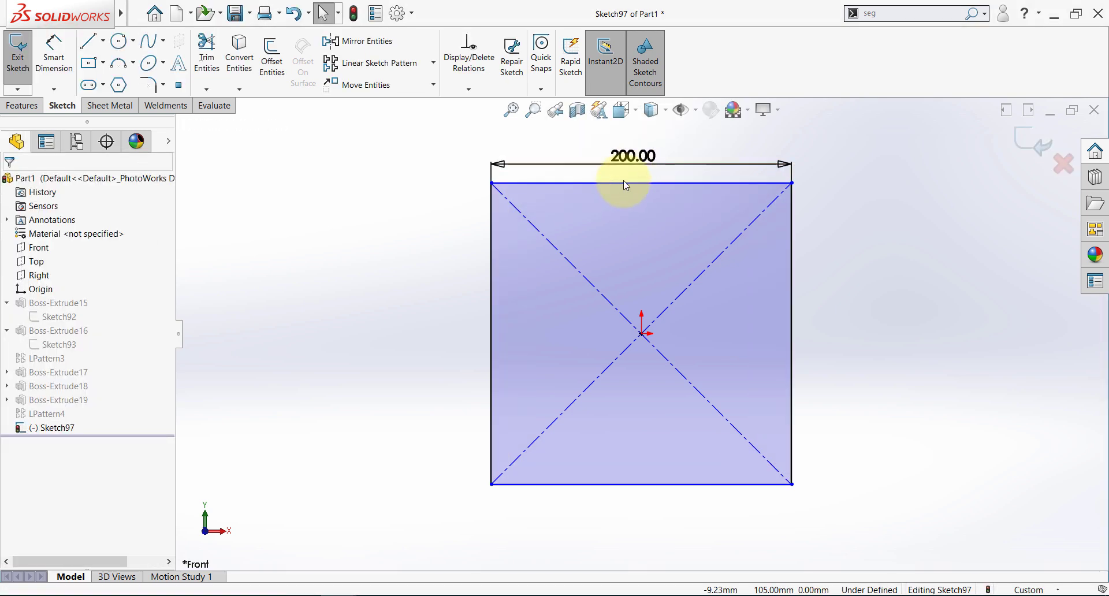
Add an Equal relation between the rectangle's upper and left edges
left_click(624, 182)
left_click(493, 238, "ctrl")
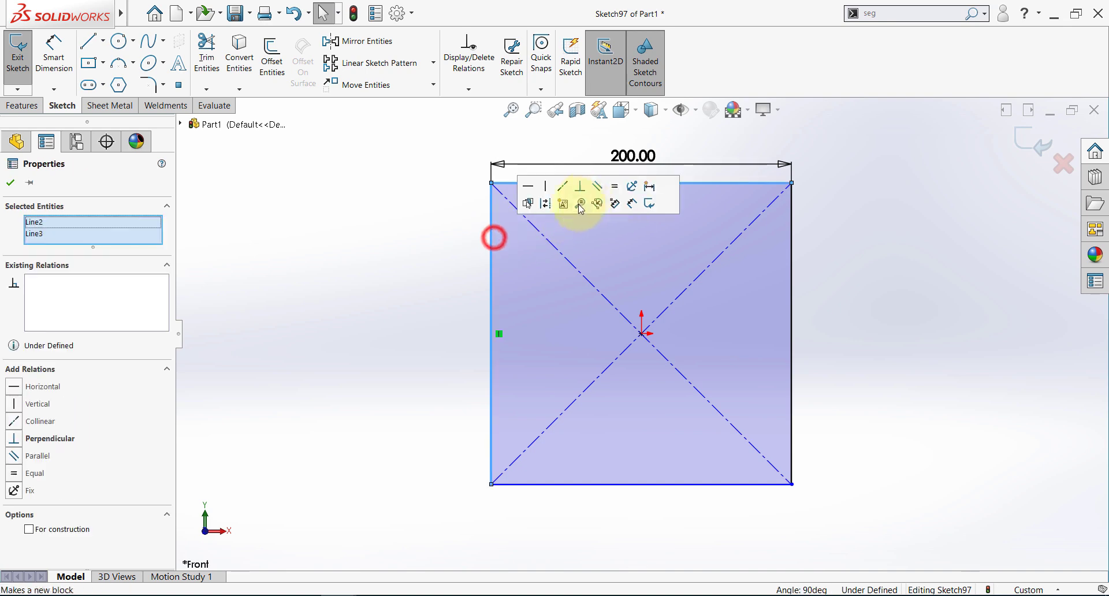
left_click(613, 186)
left_click(293, 254)
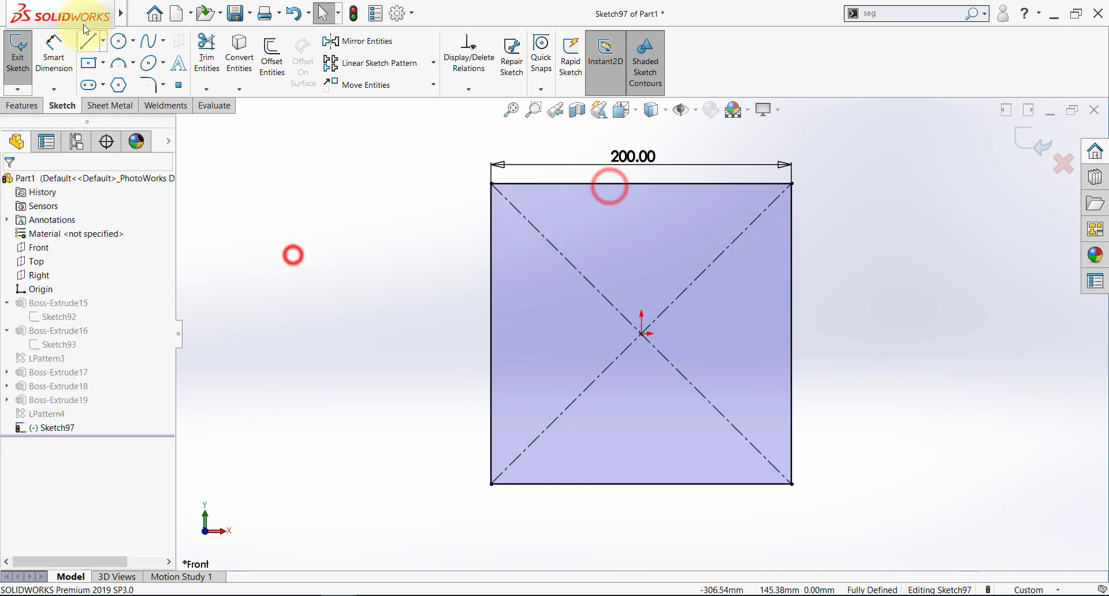
Sketch a circle centred on the origin inside the square and exit the sketch
left_click(118, 40)
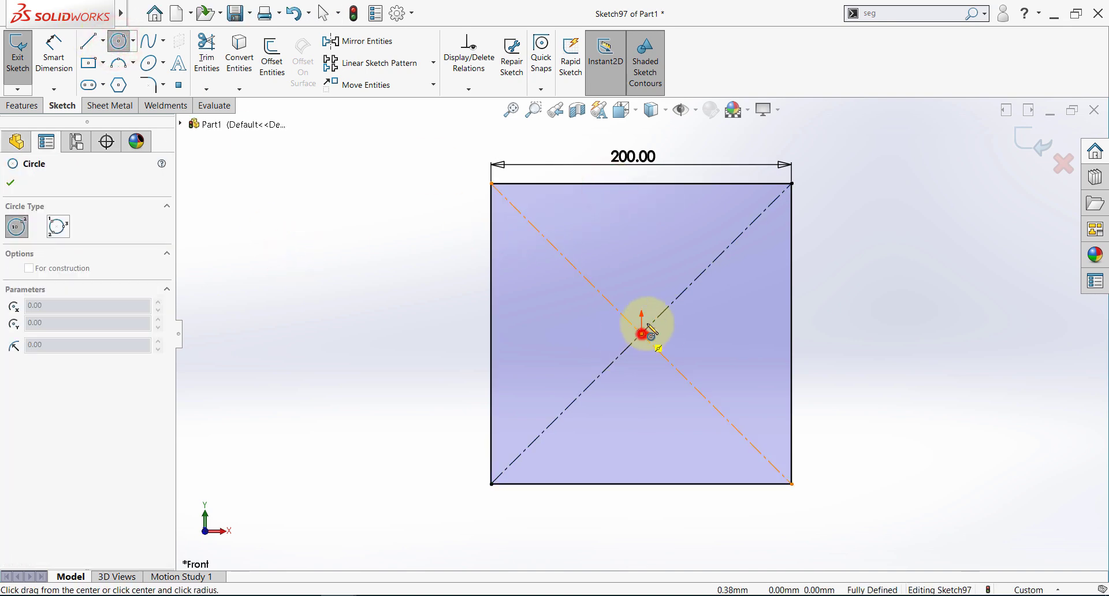
left_click_drag(641, 333, 663, 298)
key("Escape")
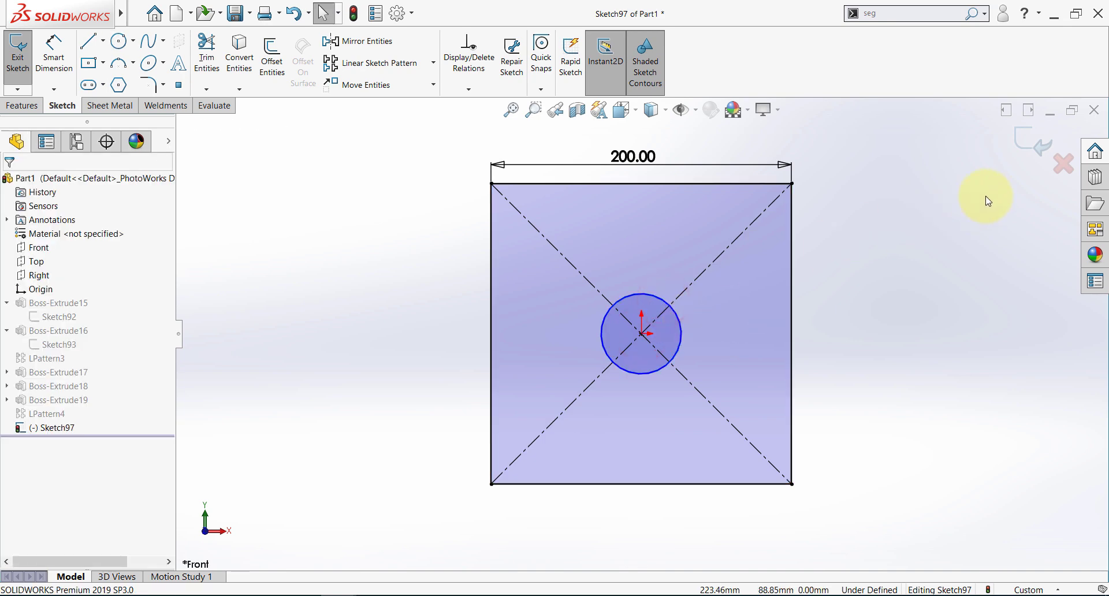
left_click(1043, 149)
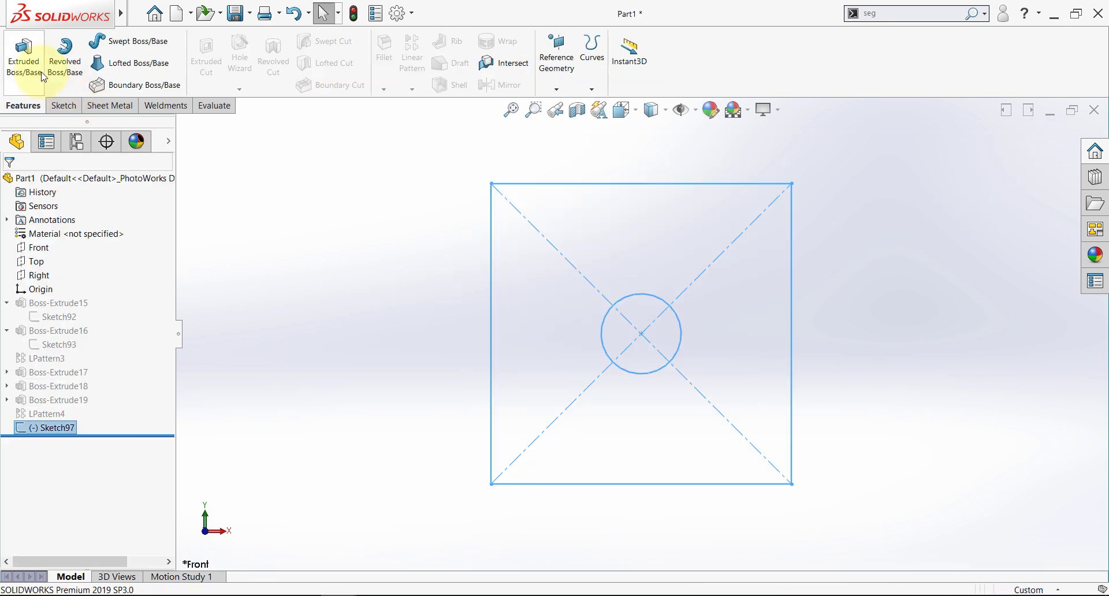
Extrude the square profile with its central hole as a 5 mm thick blind boss
left_click(40, 72)
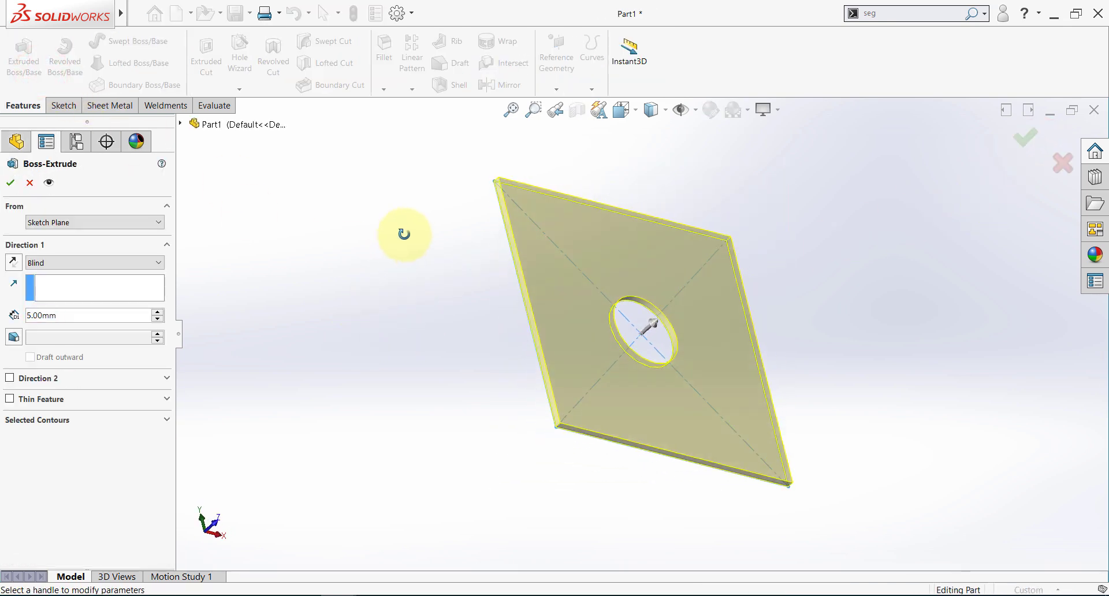
left_click(11, 185)
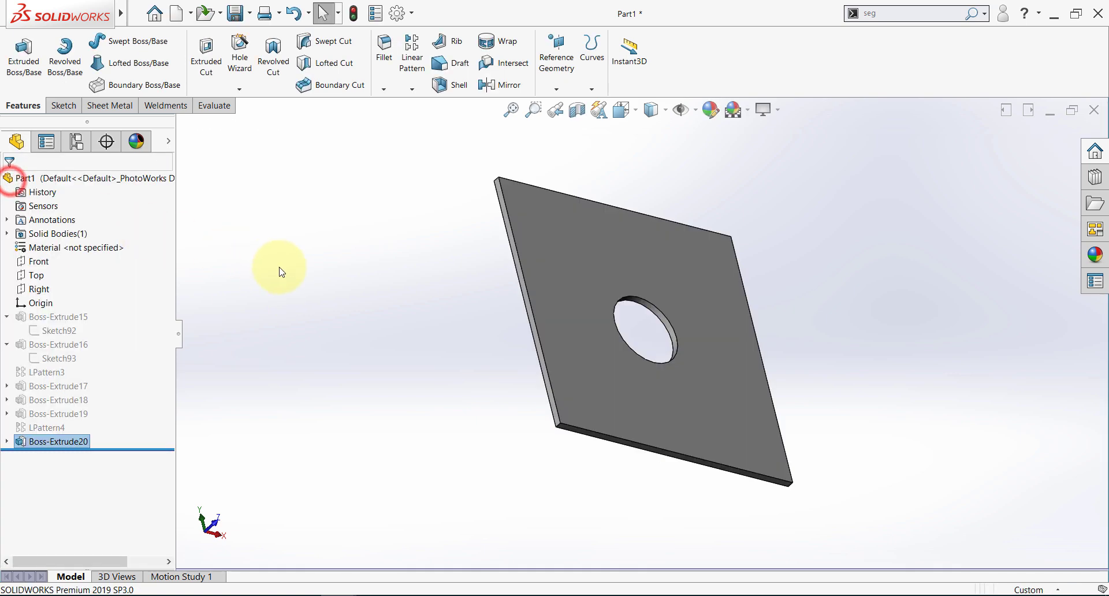
left_click(280, 268)
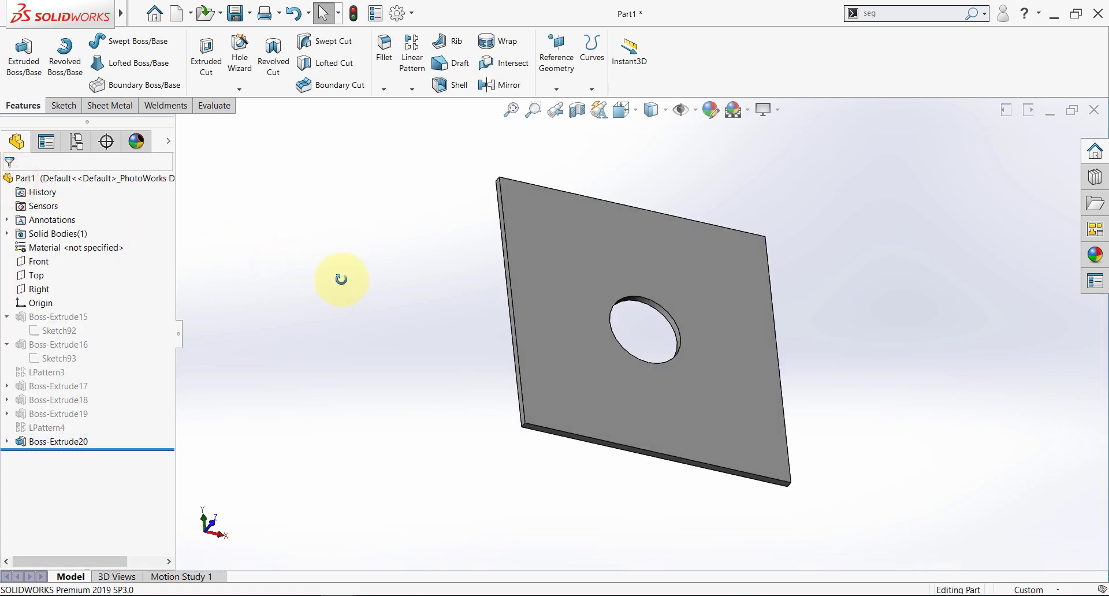
Start a sketch on the plate's front face and draw a vertical centerline about 76 mm long upward from the origin
left_click(628, 237)
left_click(682, 205)
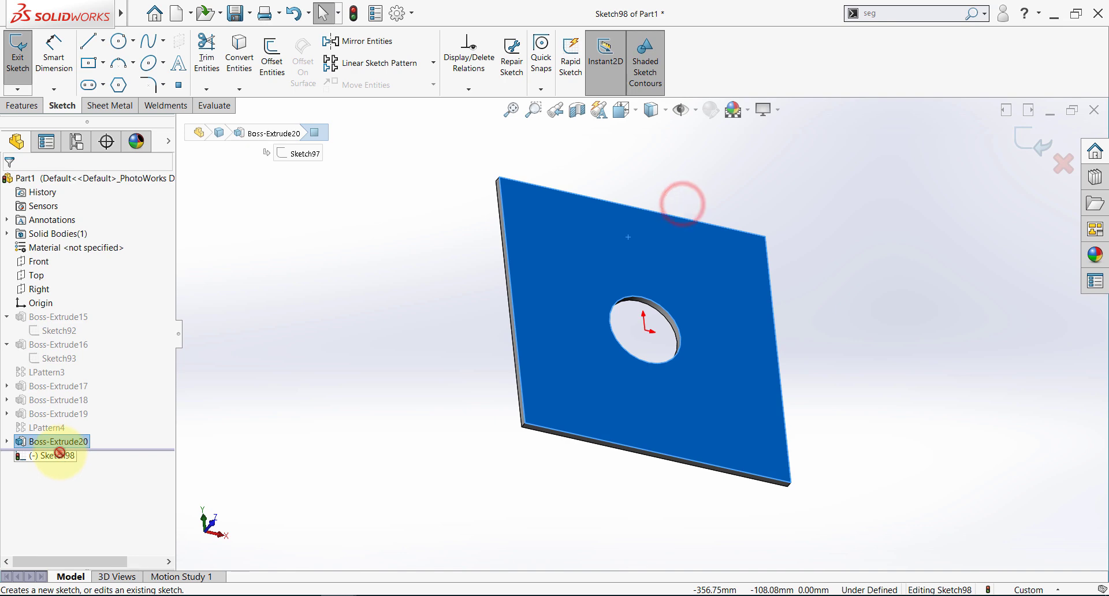
left_click(58, 456)
left_click(91, 426)
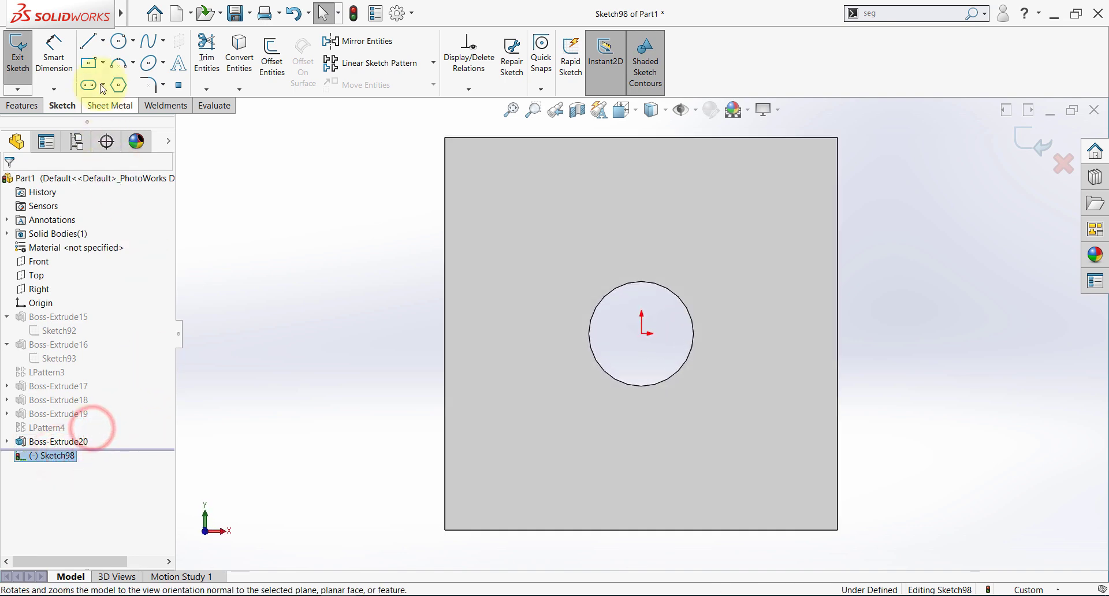
left_click(102, 41)
left_click(101, 74)
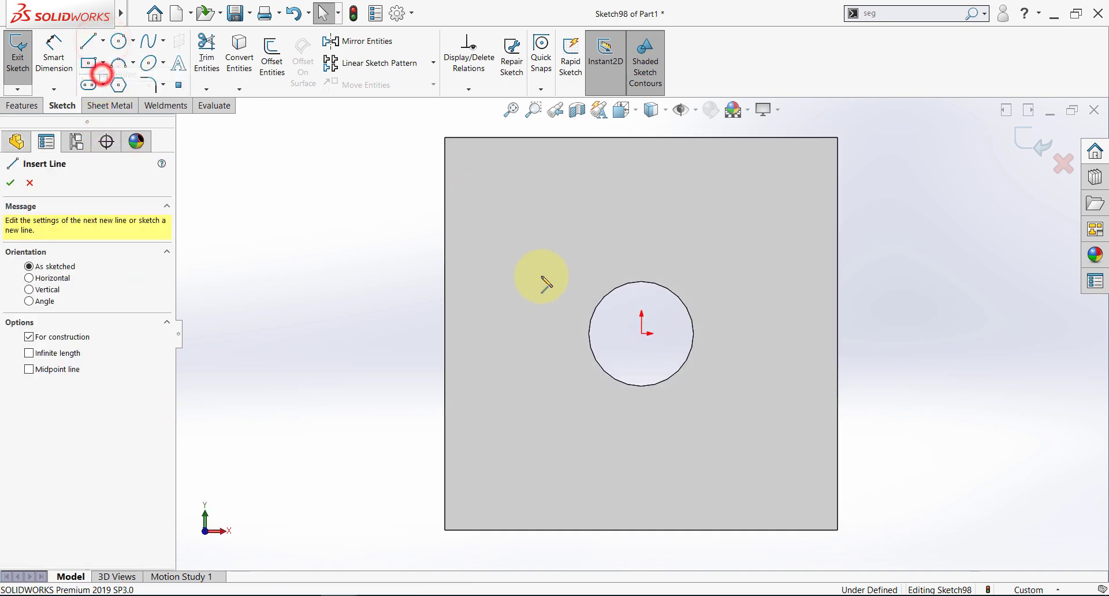
left_click(642, 333)
left_click(641, 185)
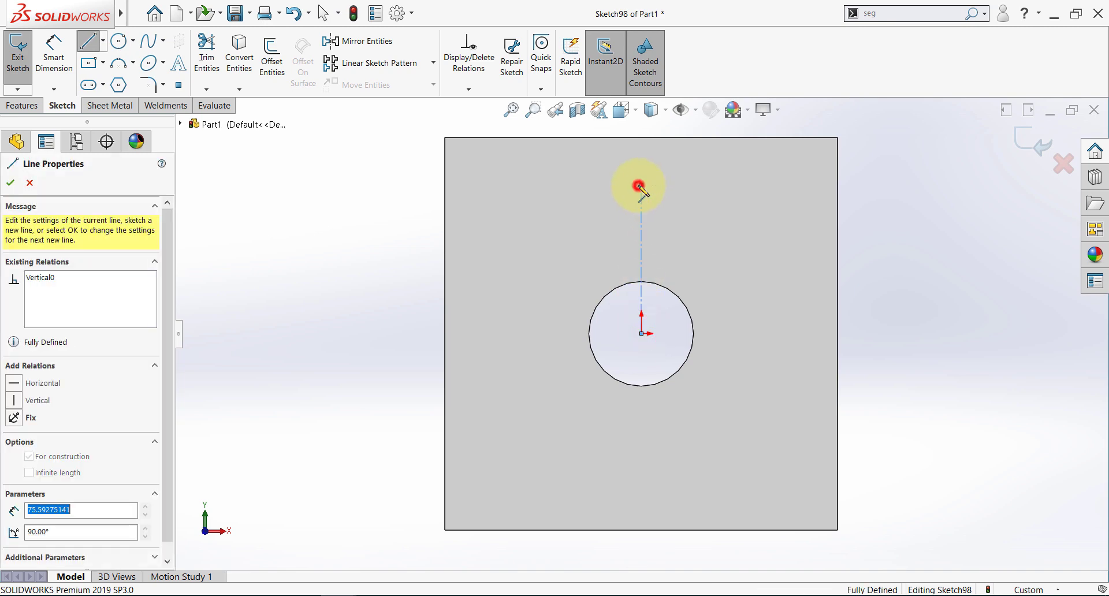
Sketch a circle of about 10.6 mm radius centred on the centerline's upper end and exit the sketch
key("Escape")
left_click(125, 44)
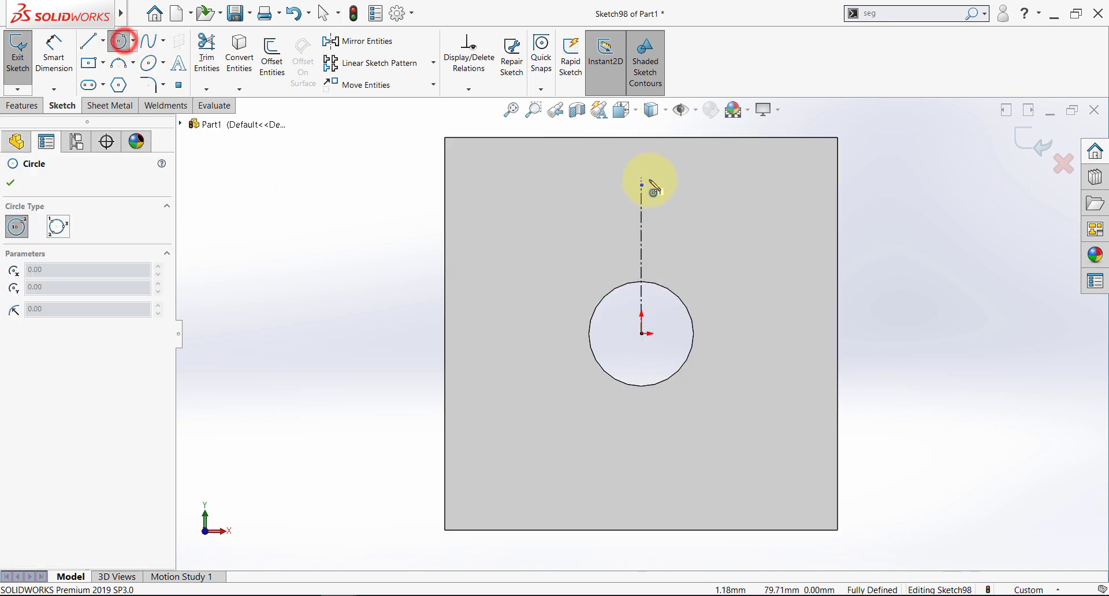
left_click(641, 186)
left_click(642, 206)
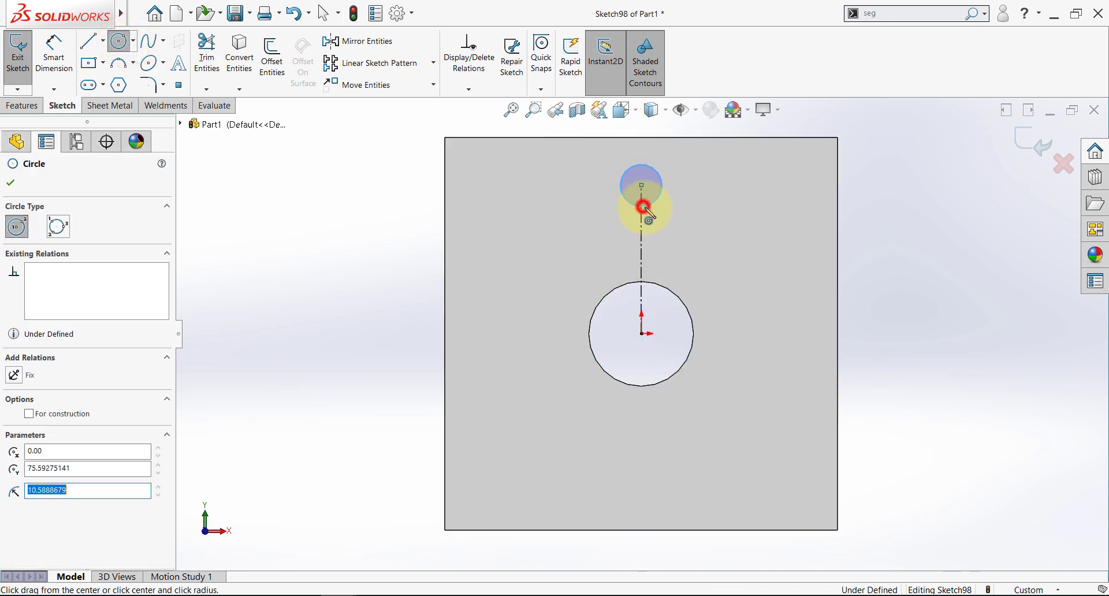
key("Escape")
left_click(1028, 141)
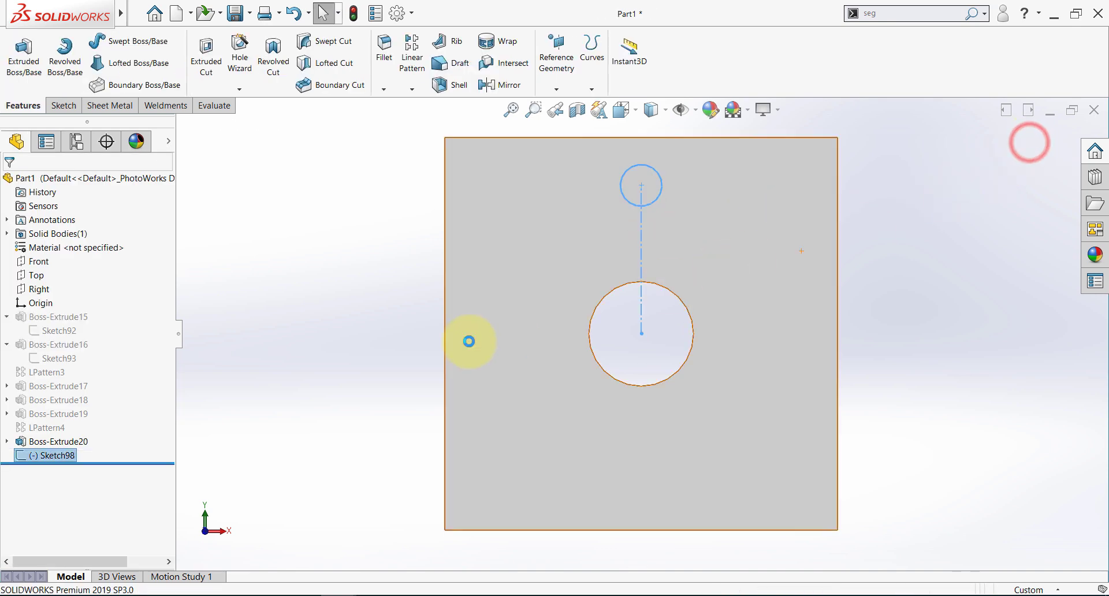
Extrude the small circle as a 25 mm blind boss merged with the plate
left_click(32, 65)
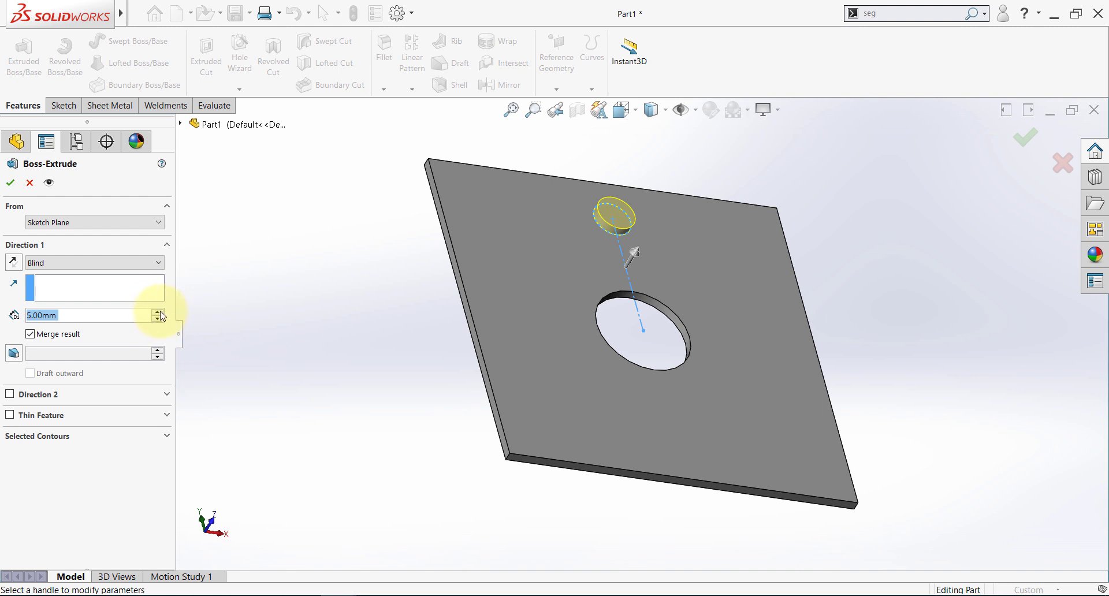
left_click(158, 312)
left_click(159, 312)
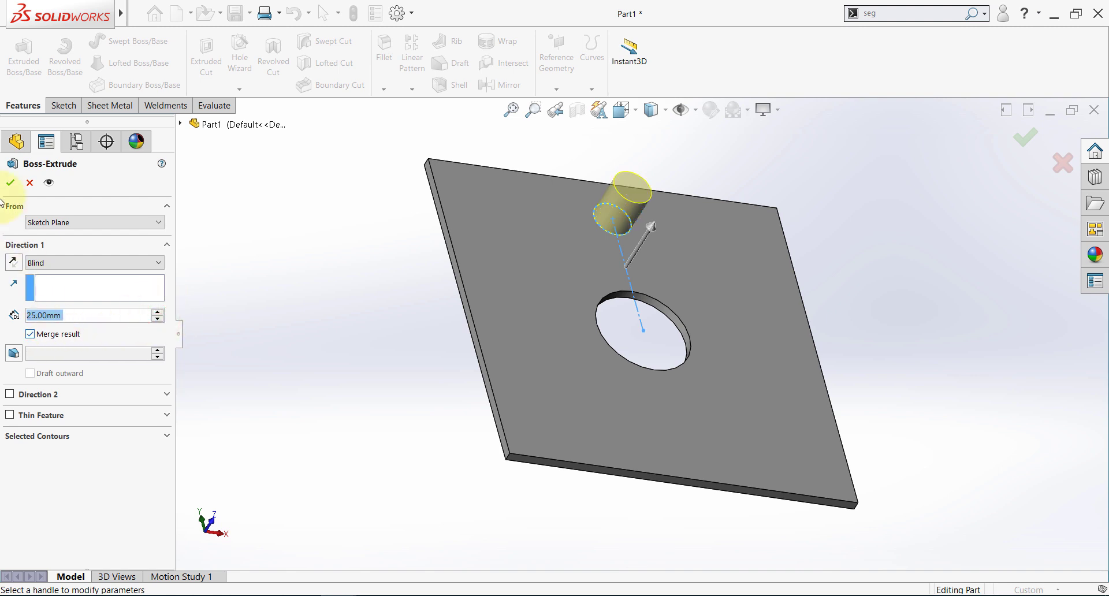
left_click(10, 184)
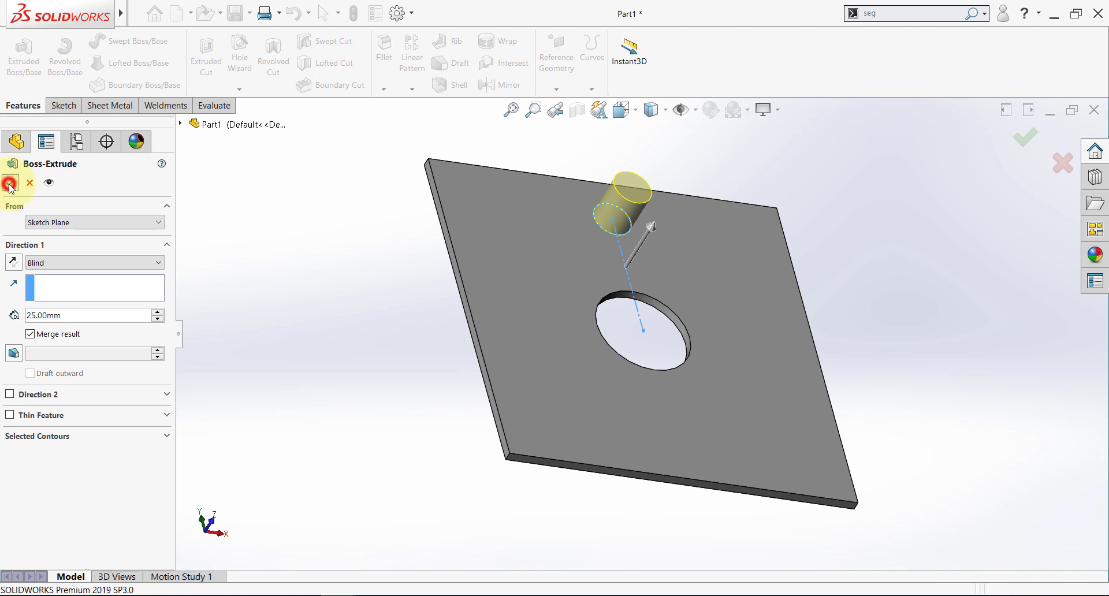
left_click(288, 305)
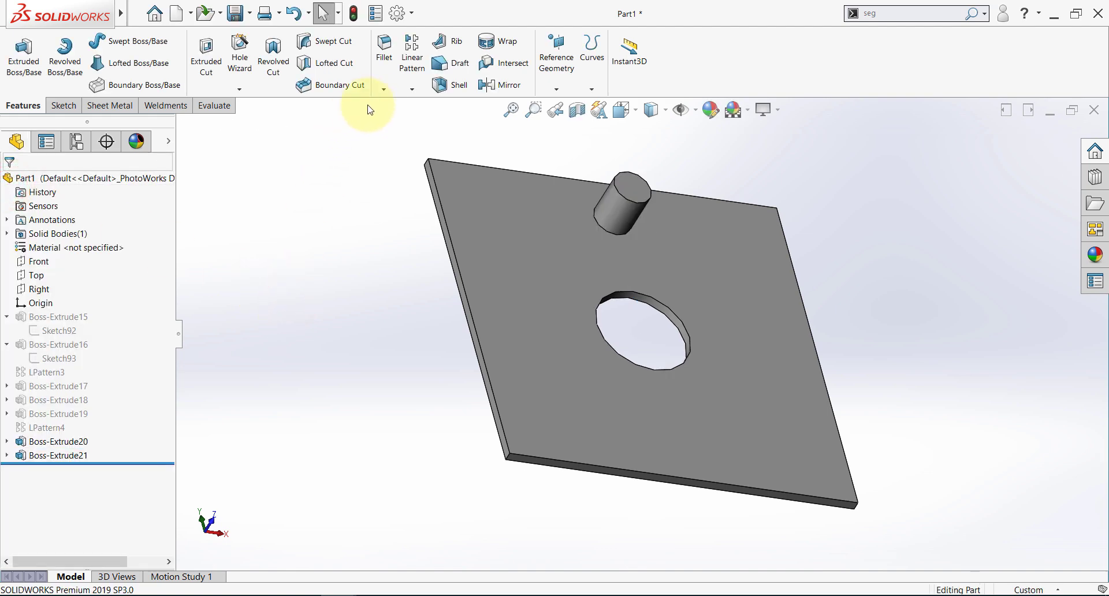
Start a Circular Pattern and use the central hole's cylindrical face as its direction reference
left_click(412, 87)
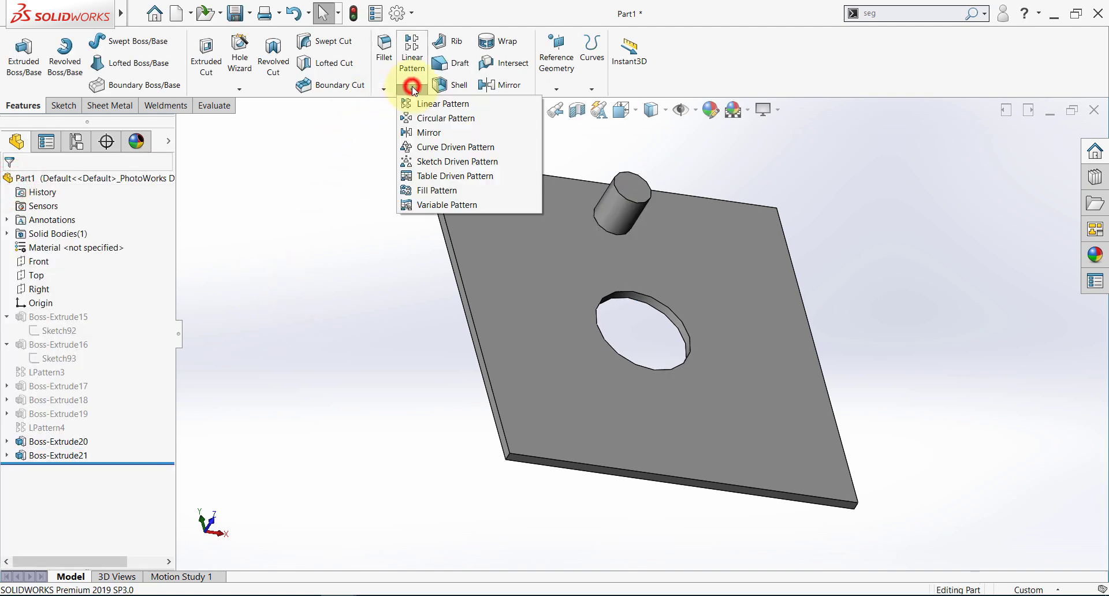
left_click(421, 119)
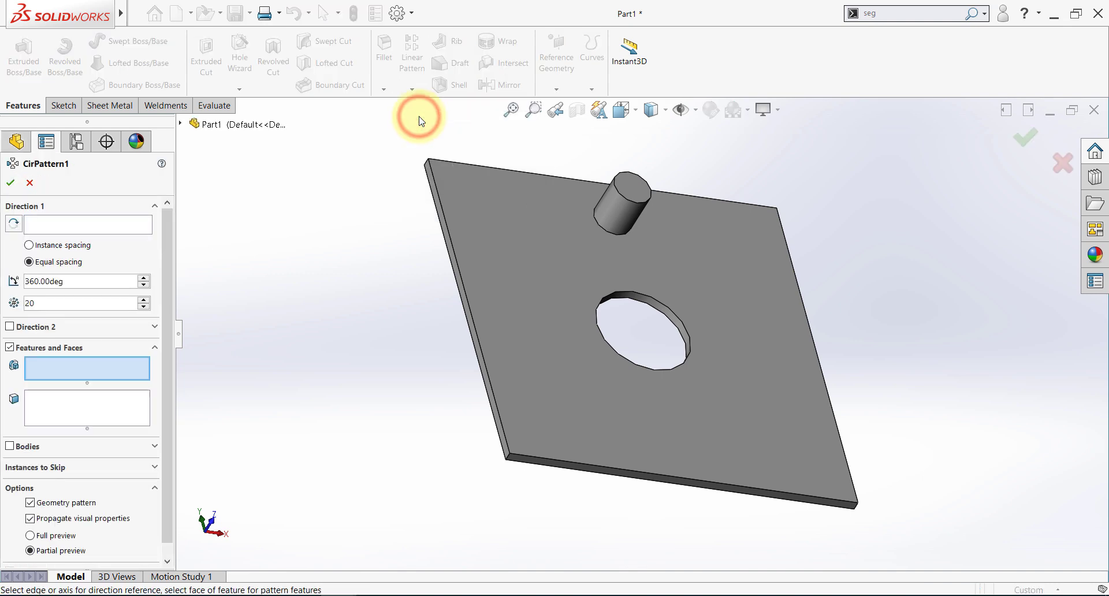
left_click(41, 224)
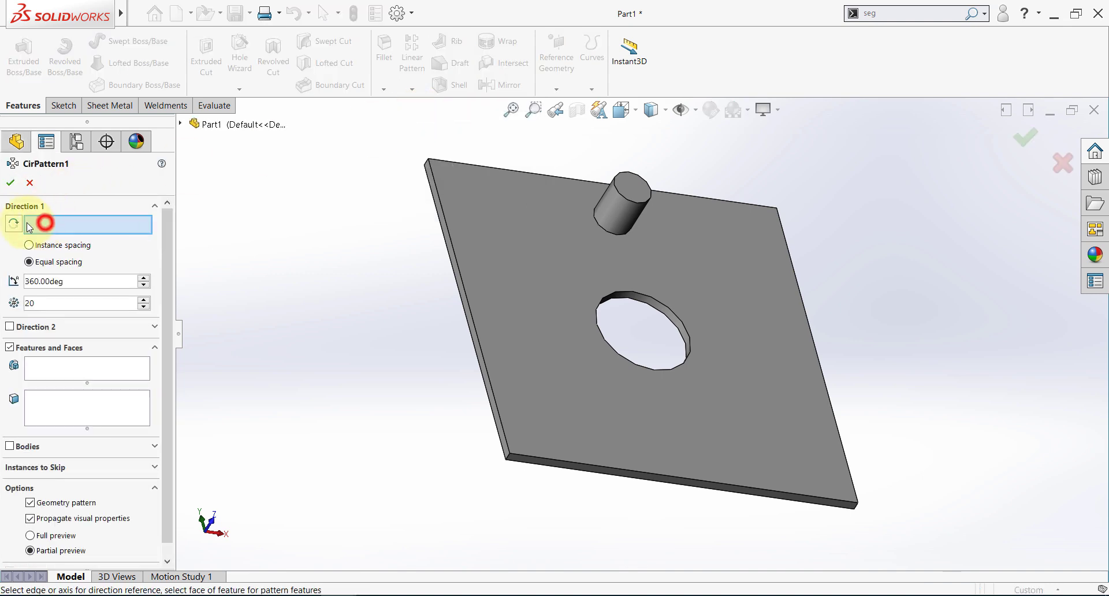
scroll(650, 319, "down", 1)
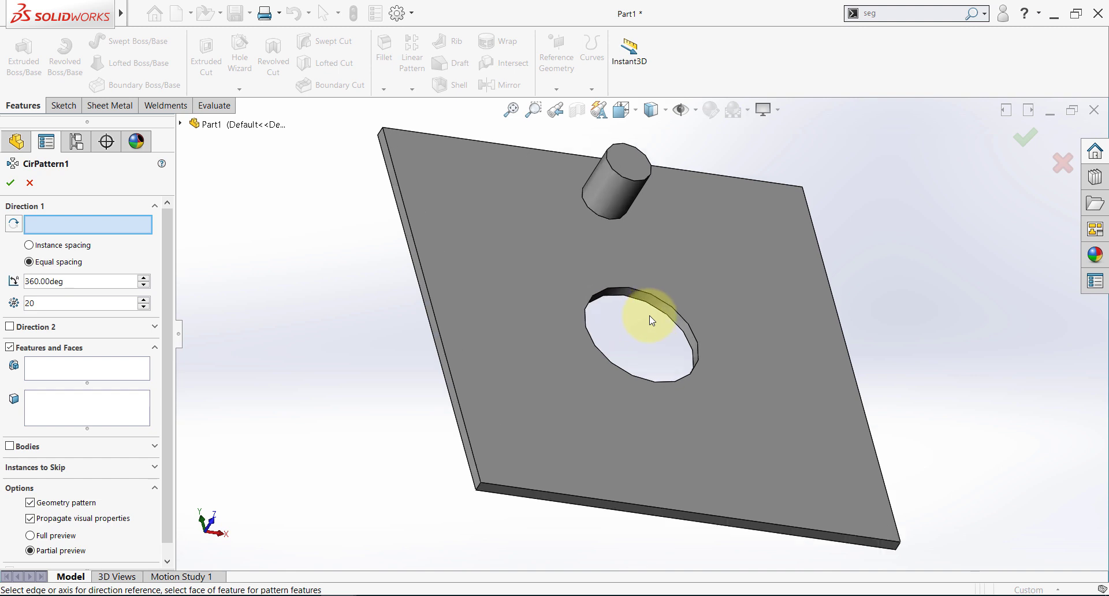
scroll(650, 319, "up", 2)
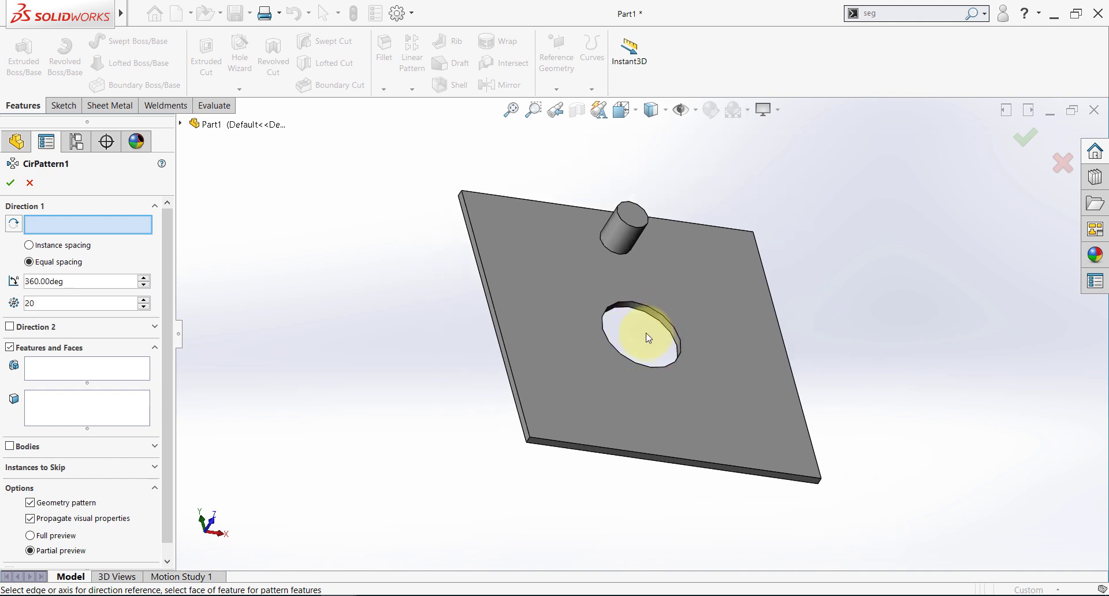
scroll(649, 338, "down", 3)
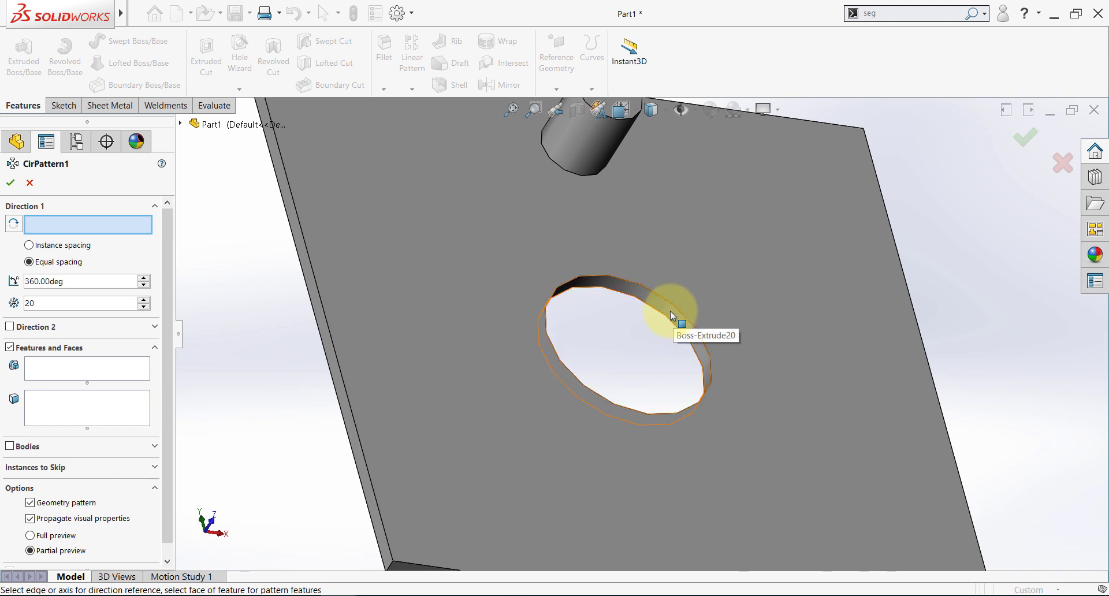
left_click(670, 312)
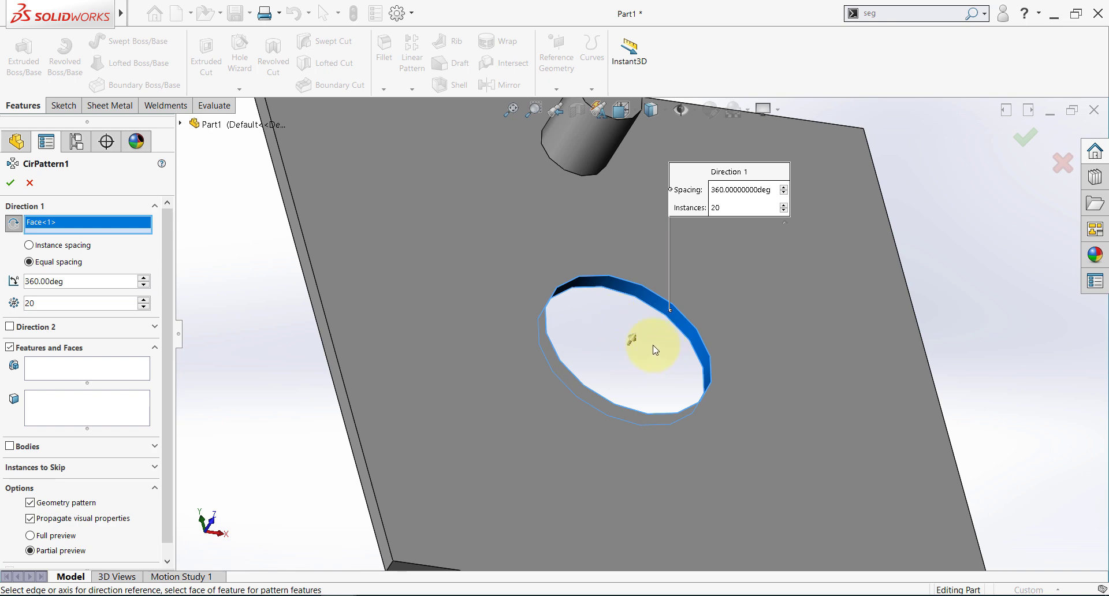
scroll(654, 350, "up", 3)
mouse_move(653, 350)
middle_mouse_down()
mouse_move(641, 337)
mouse_move(655, 313)
mouse_move(657, 331)
middle_mouse_up()
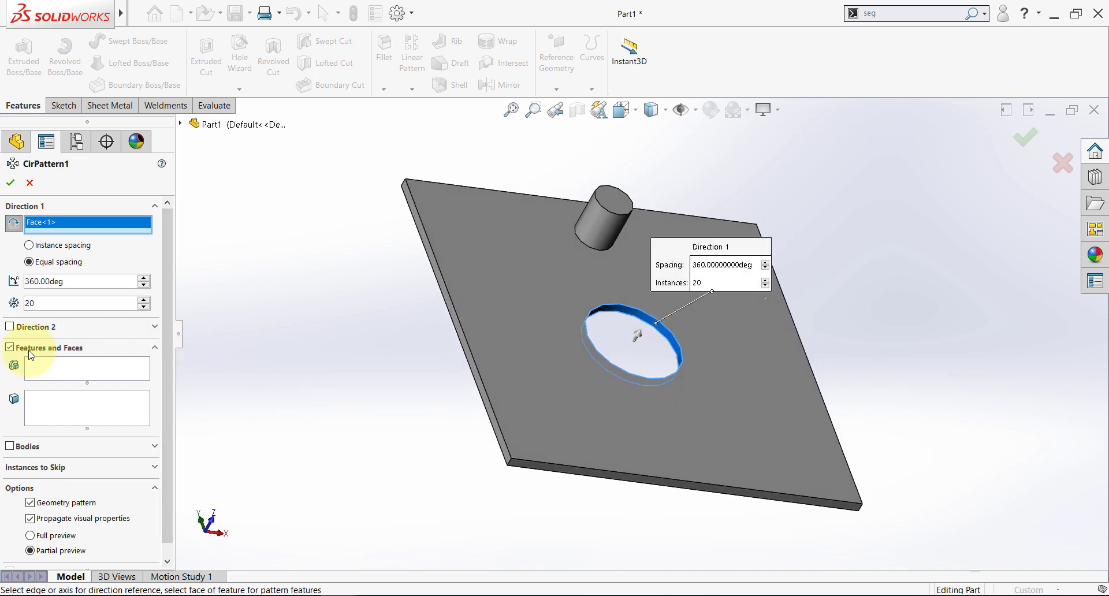
Choose the cylindrical boss as the feature to pattern and set the number of instances to 10
left_click(49, 370)
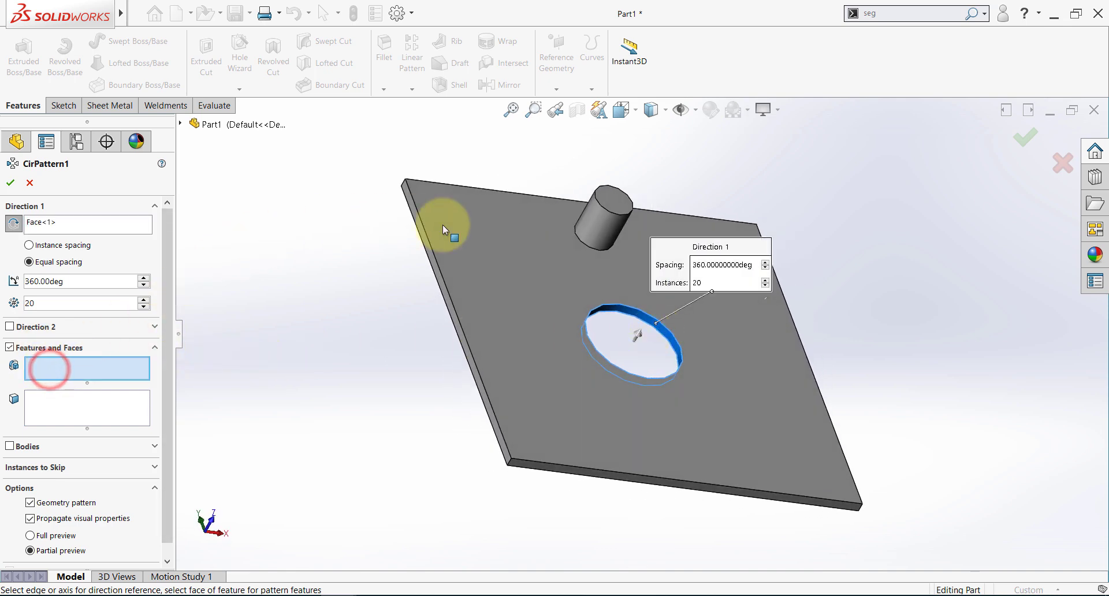
left_click(604, 220)
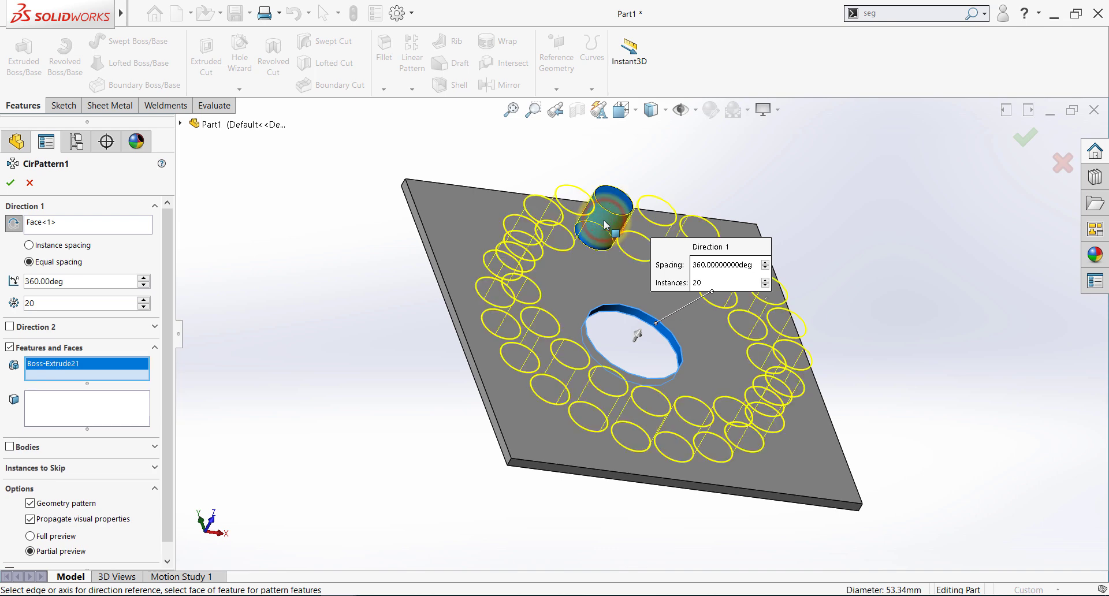
left_click(53, 301)
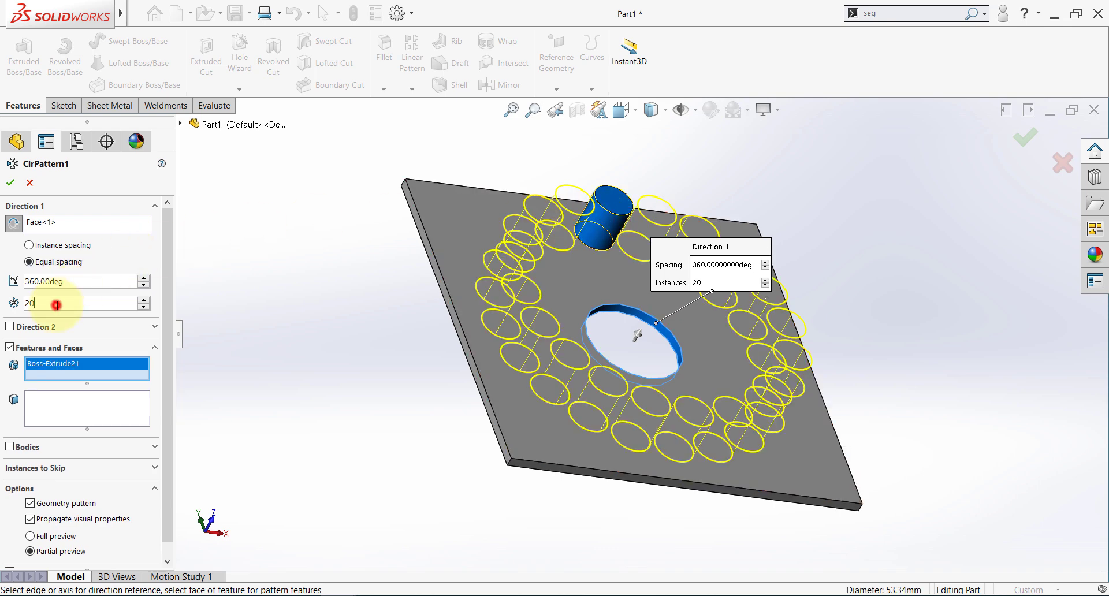
type("10")
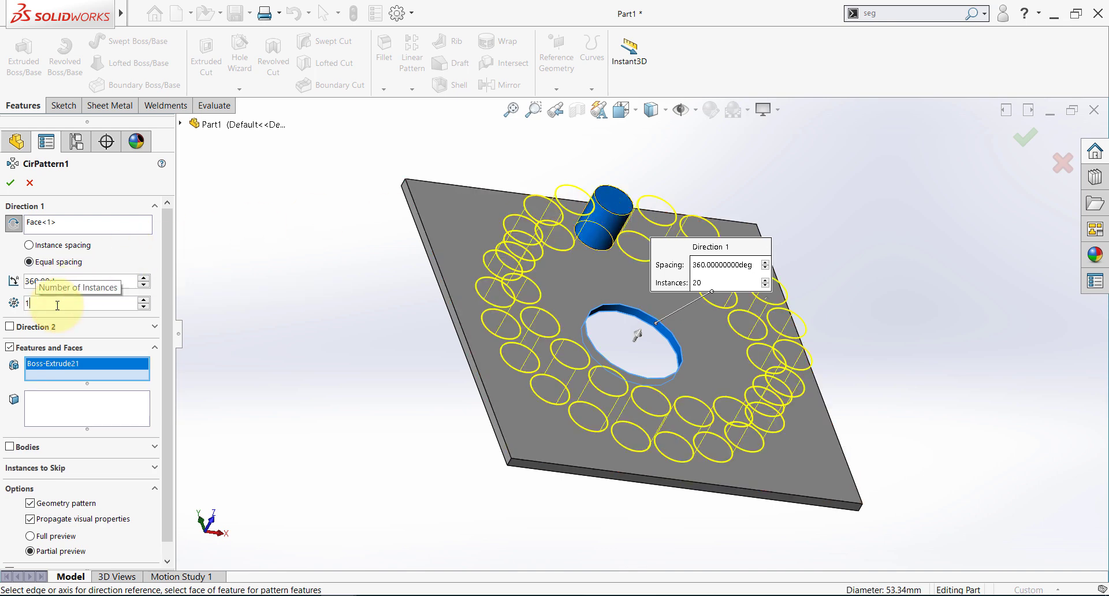
key("Return")
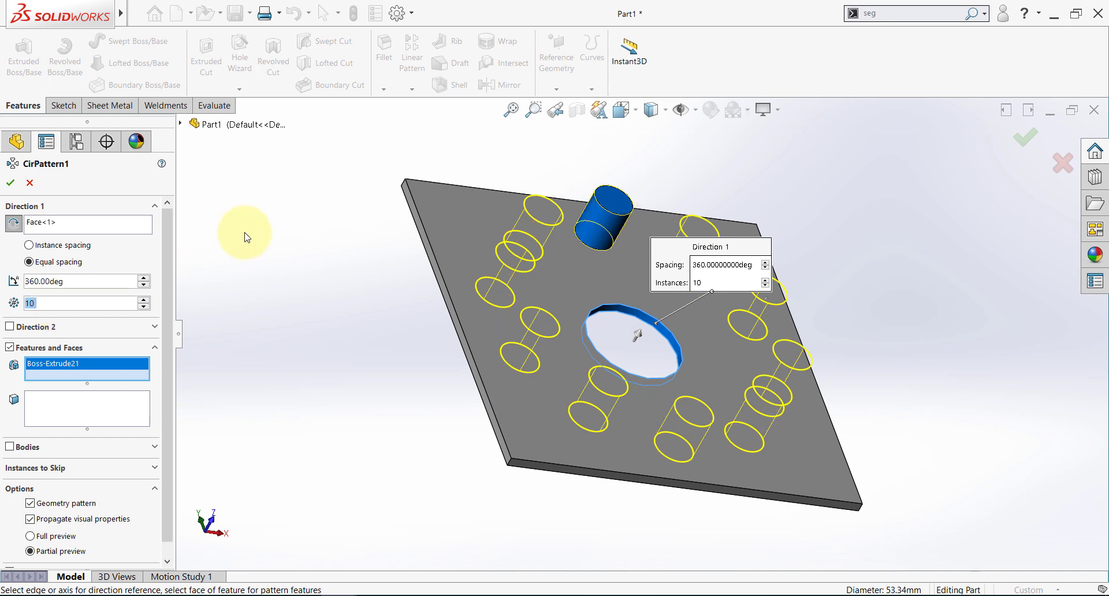
middle_click_drag(354, 255, 337, 296)
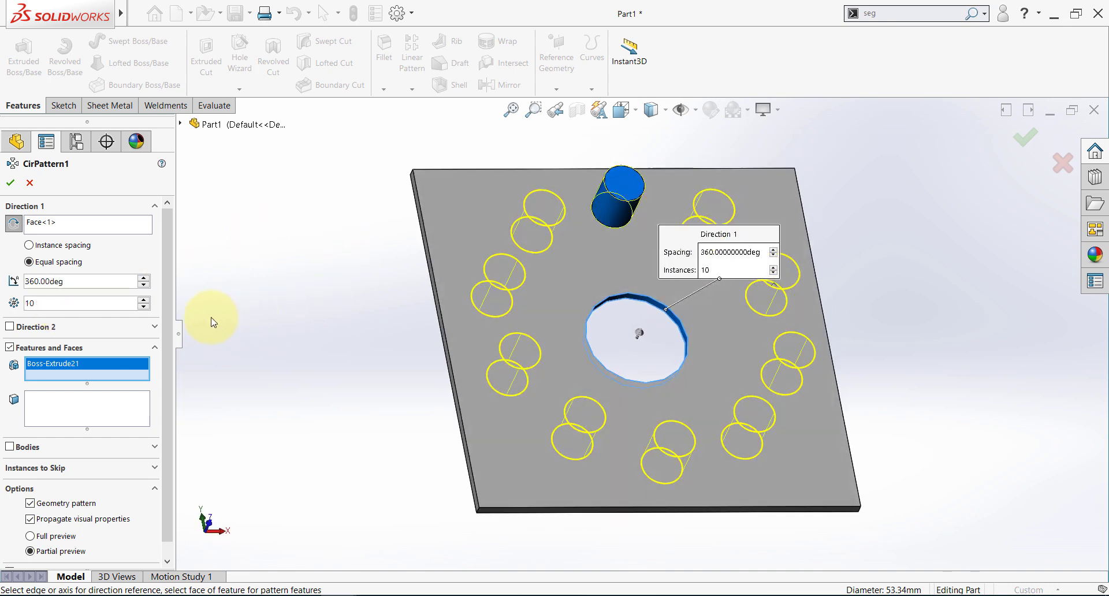
Set the circular pattern's total angle to 70 degrees and reduce the number of instances to 5
left_click(144, 287)
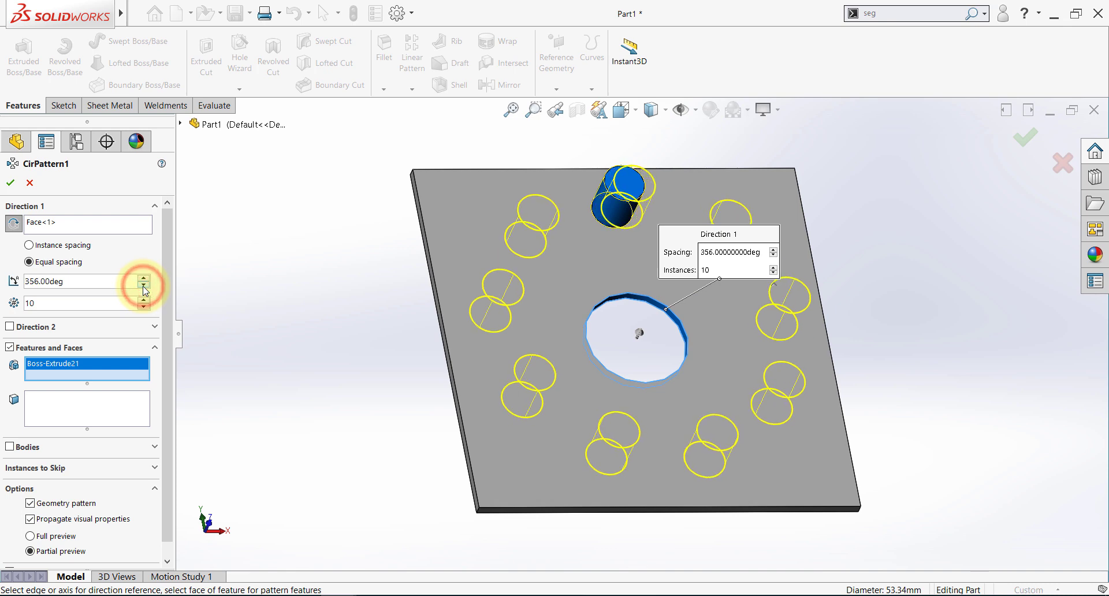
left_click(100, 282)
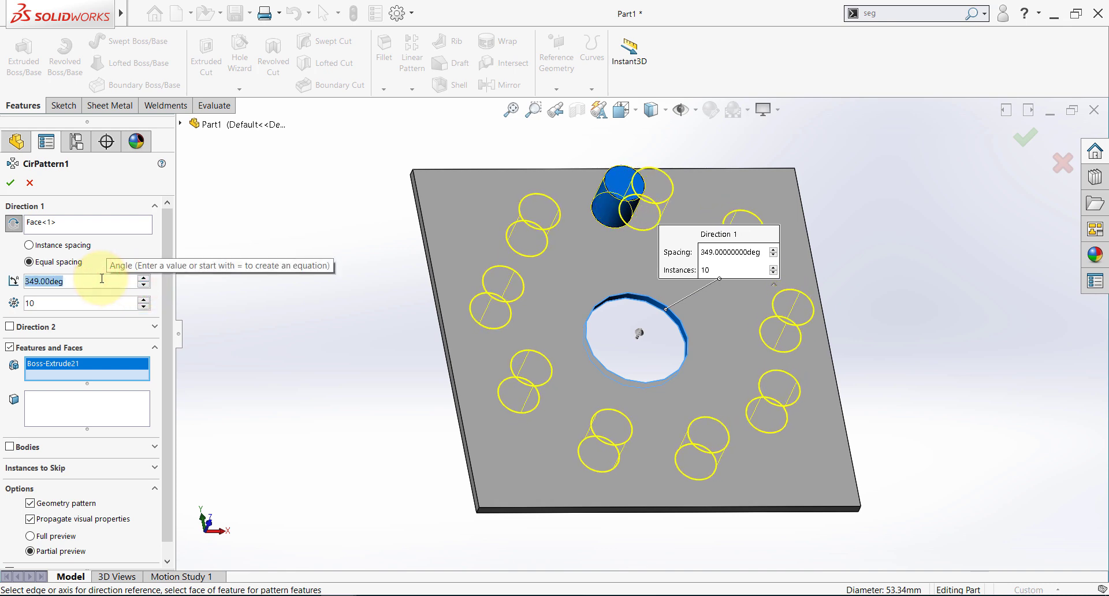
type("70")
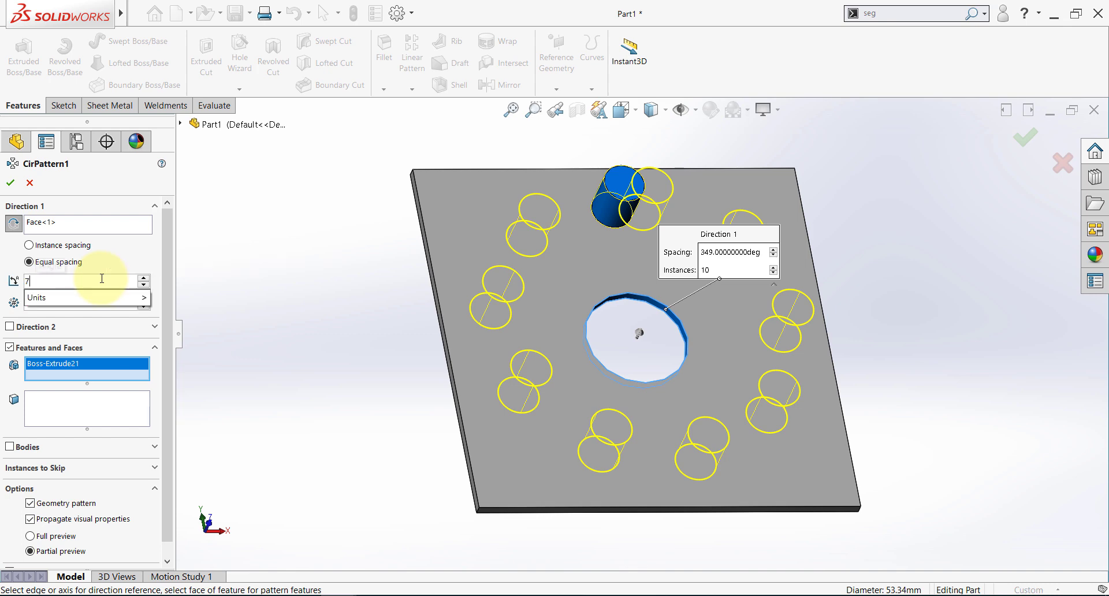
key("Return")
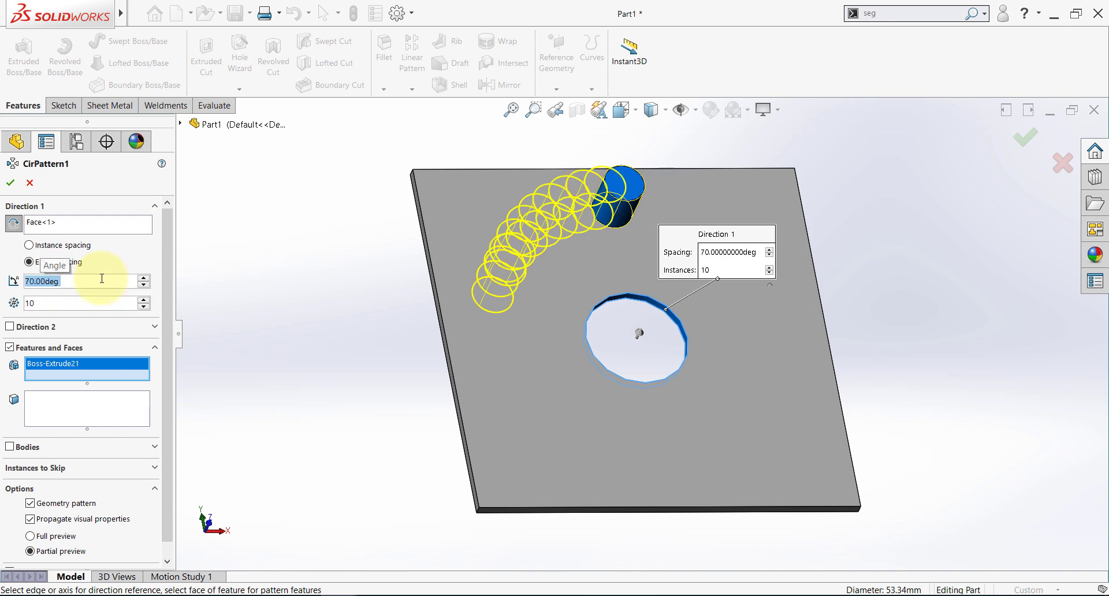
left_click(146, 306)
left_click(146, 307)
left_click(146, 306)
left_click(146, 307)
left_click(147, 307)
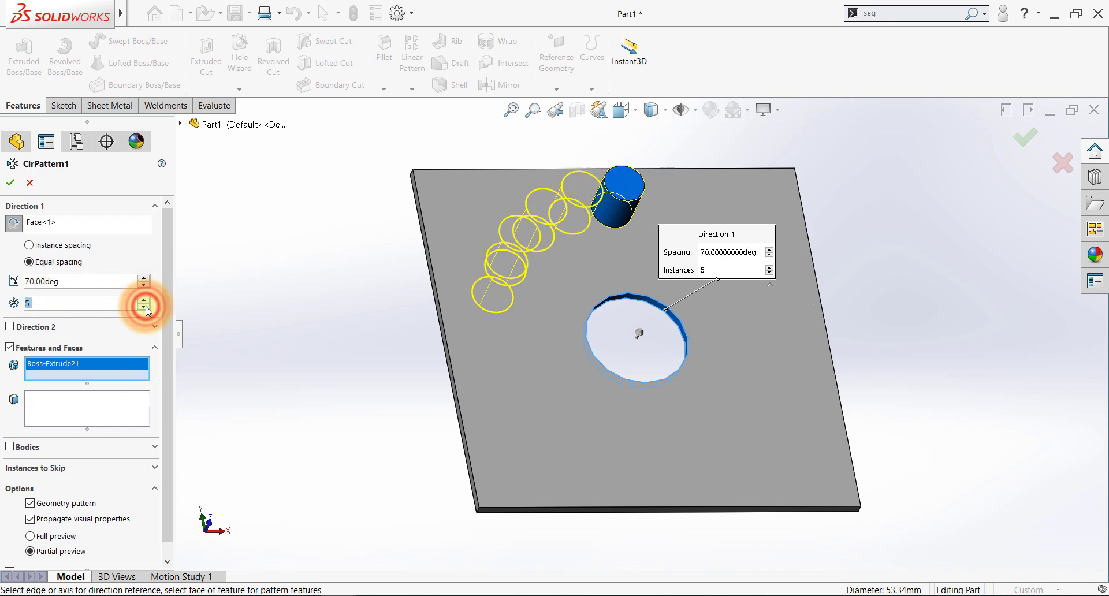
Reverse the circular pattern's direction and set its total angle to 90 degrees
middle_click_drag(321, 321, 282, 349)
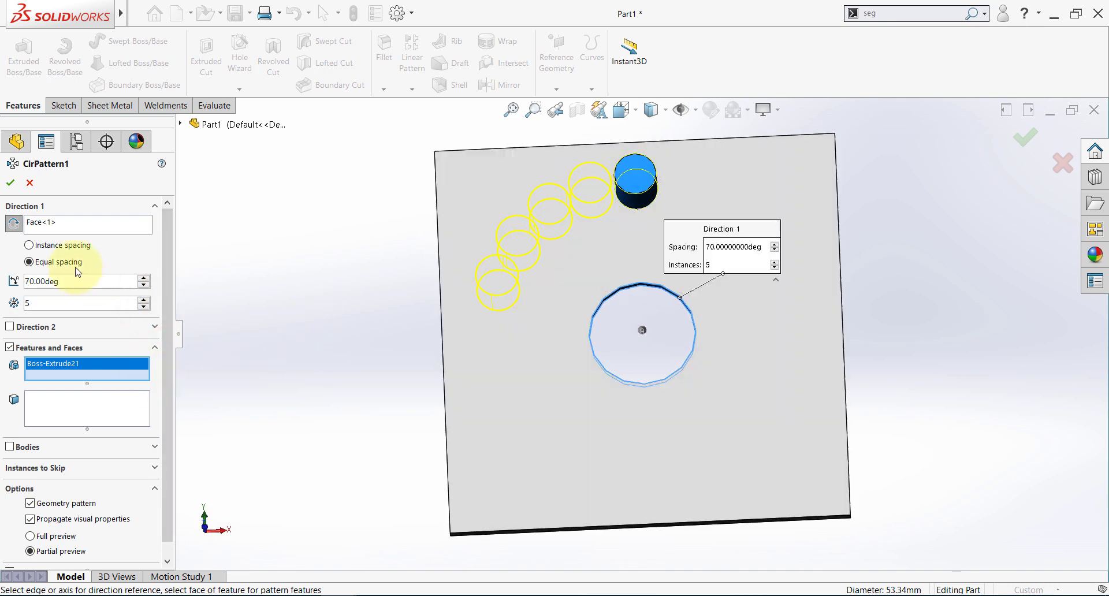
left_click(14, 225)
left_click(14, 225)
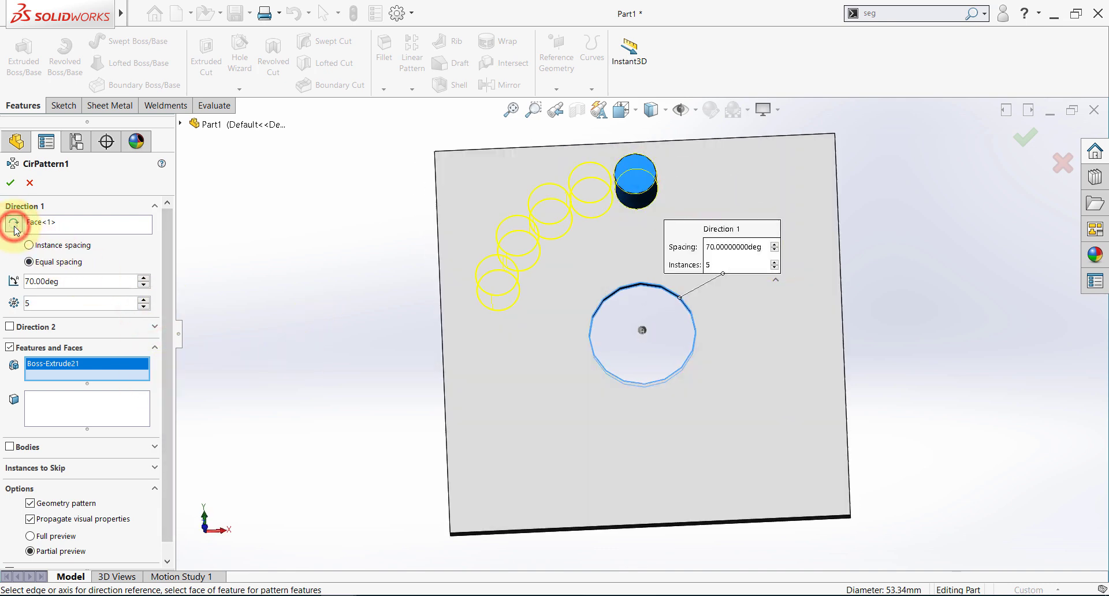
left_click(14, 224)
left_click(144, 278)
left_click(143, 277)
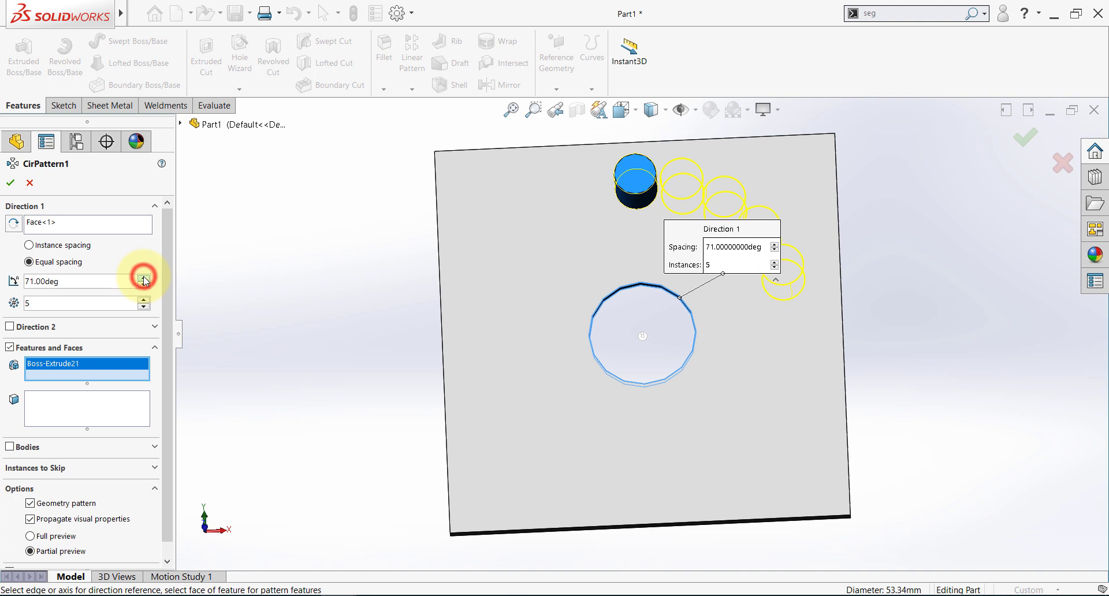
left_click(144, 278)
left_click(144, 278)
left_click(144, 278)
left_click(144, 278)
left_click(144, 278)
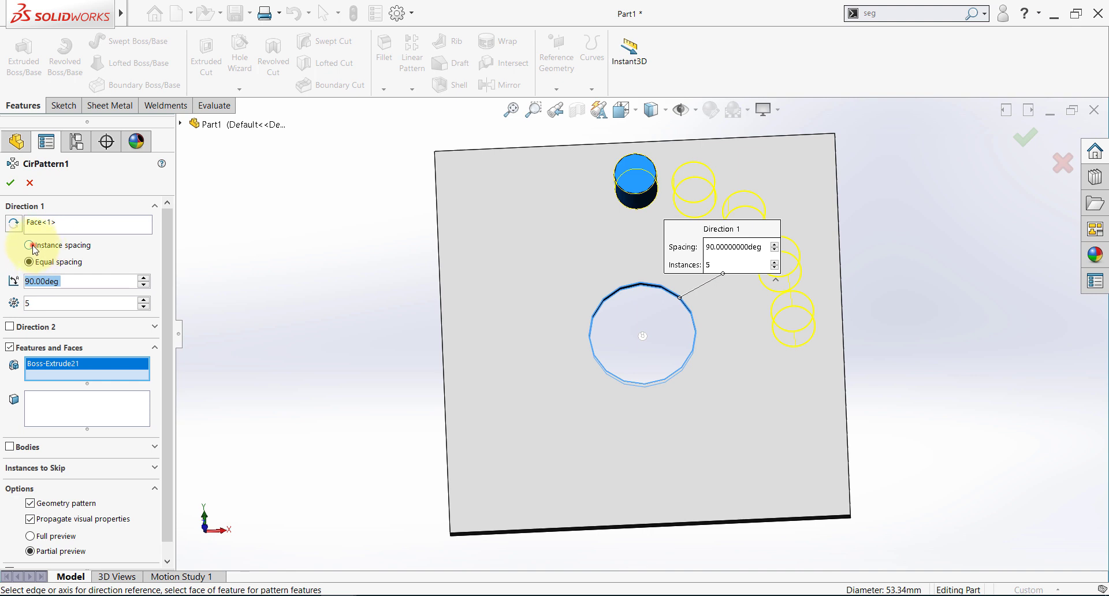
Switch the circular pattern to instance spacing with 7 instances spaced 20 degrees apart
left_click(31, 245)
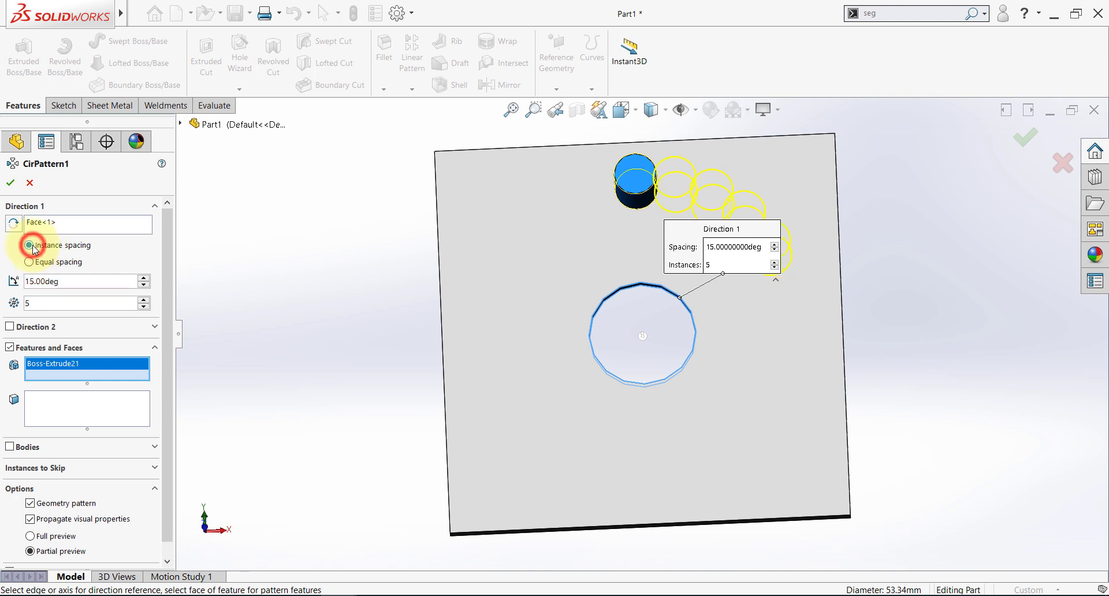
double_click(50, 304)
type("7")
key("Return")
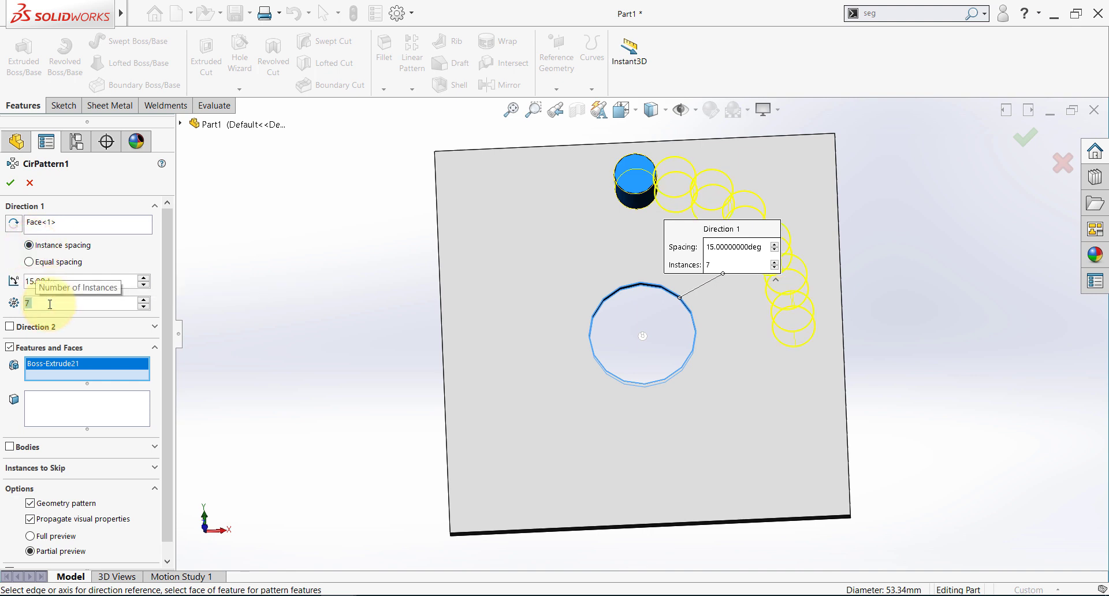
double_click(91, 283)
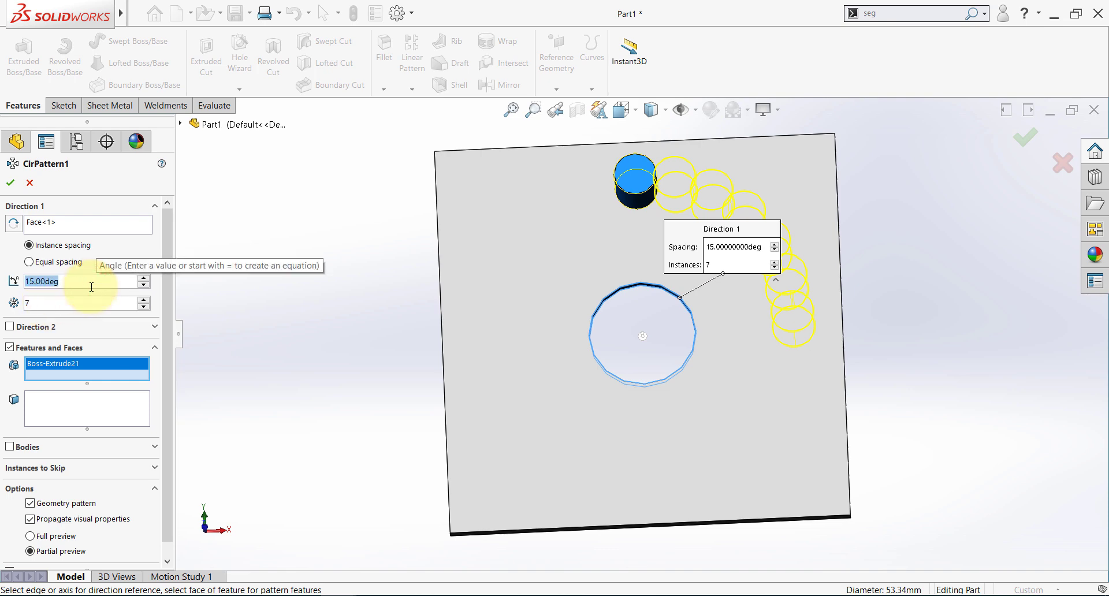
type("20")
key("Return")
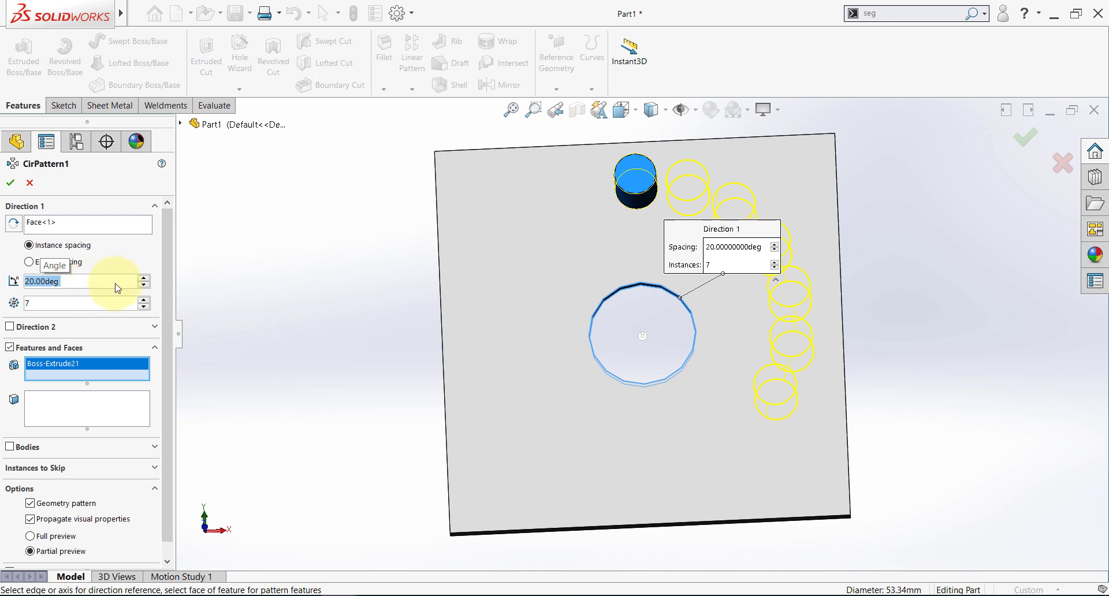
middle_click_drag(457, 388, 470, 329)
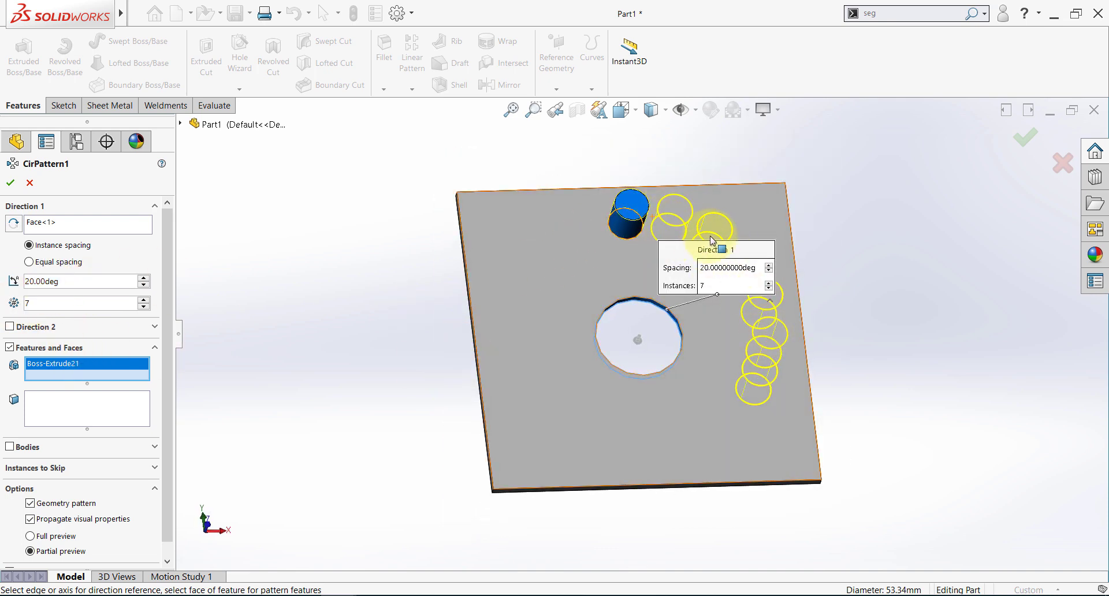
Set the circular pattern to 4 instances with a spacing of 270 degrees
double_click(59, 306)
type("4")
key("Return")
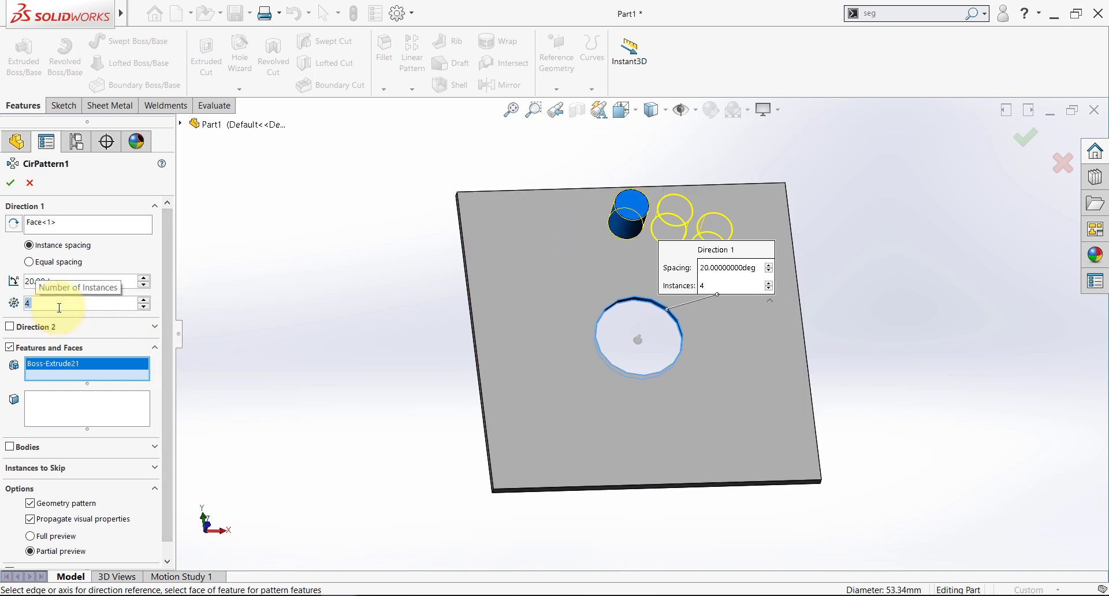
left_click(84, 281)
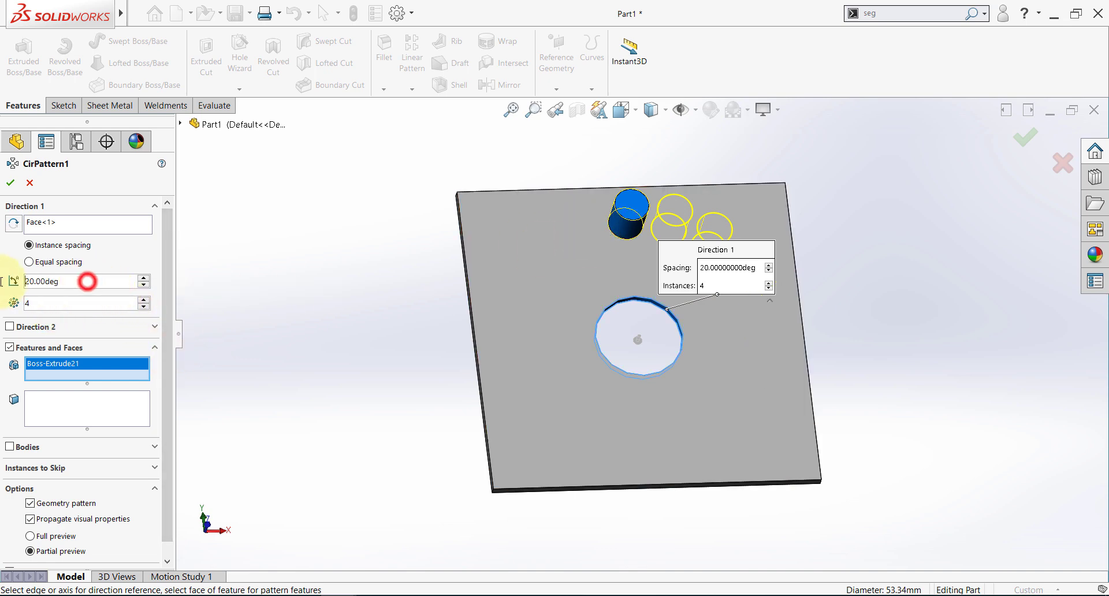
double_click(75, 281)
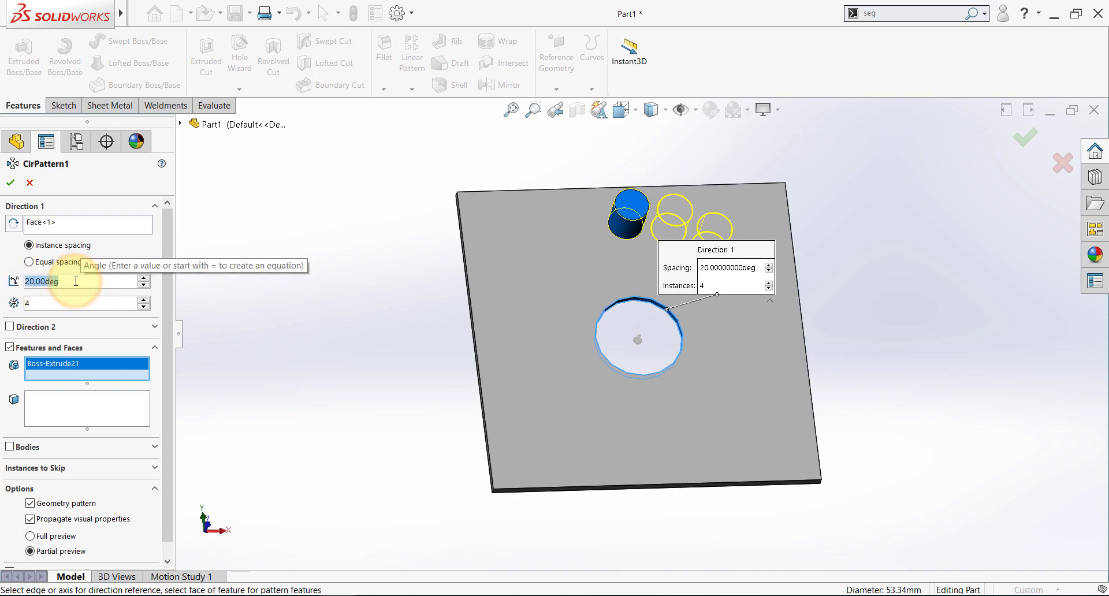
type("270")
key("Return")
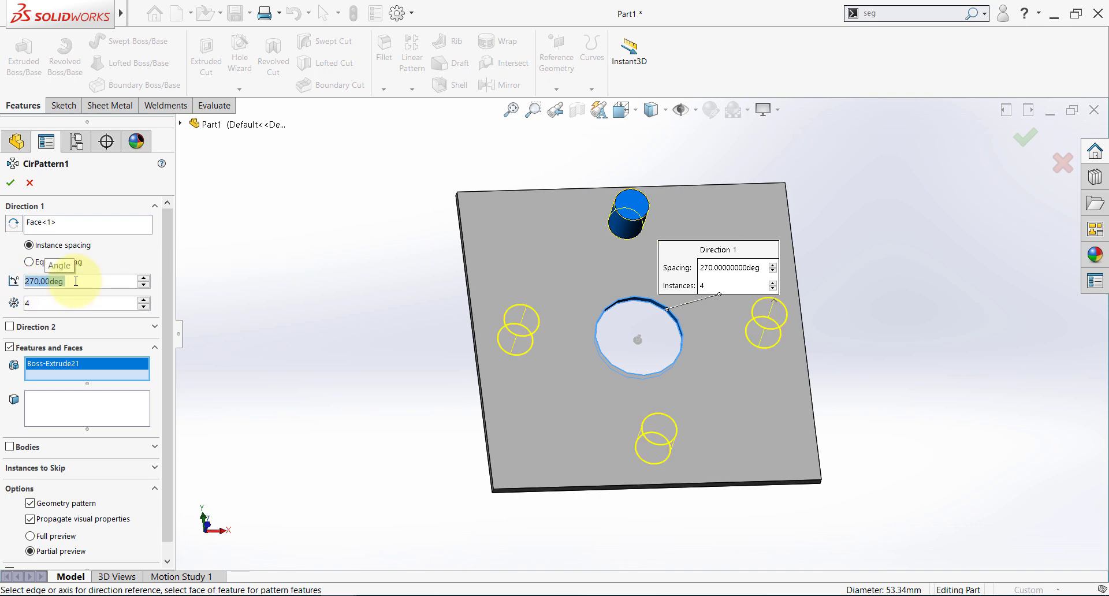
Try the Instances to Vary option on the circular pattern and cancel the pattern without creating it
middle_click_drag(398, 264, 389, 319)
middle_click_drag(425, 361, 376, 404)
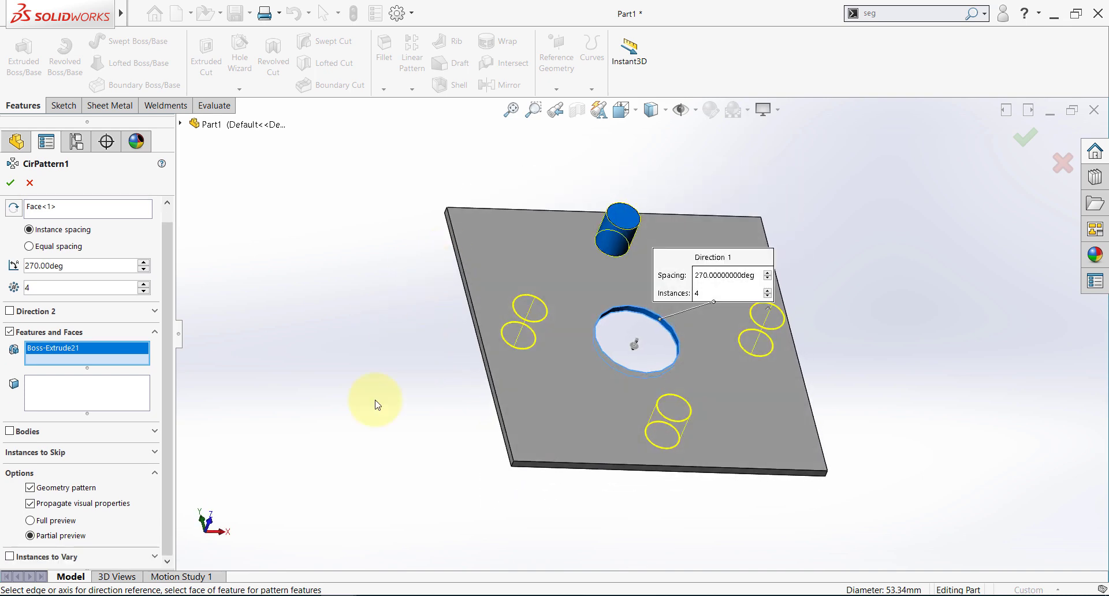
left_click(10, 556)
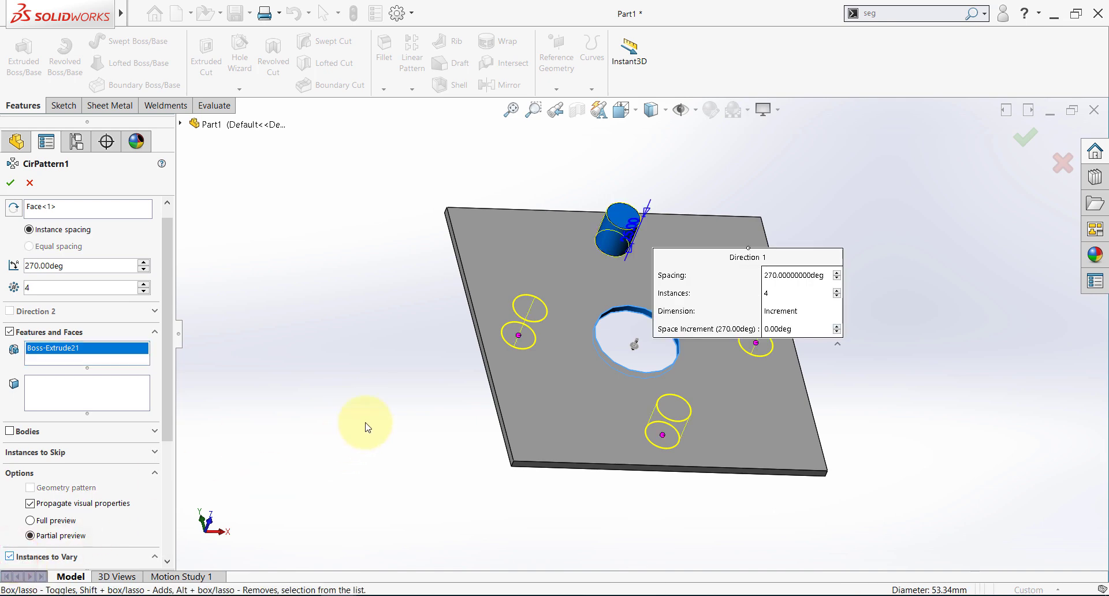
middle_click_drag(366, 426, 424, 378)
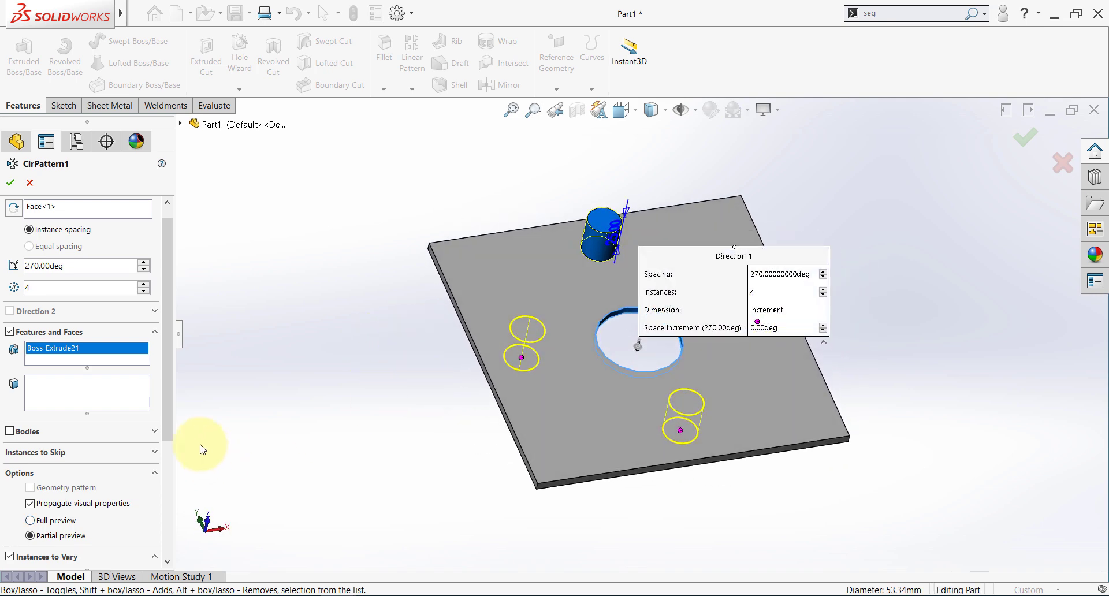
left_click_drag(168, 425, 195, 423)
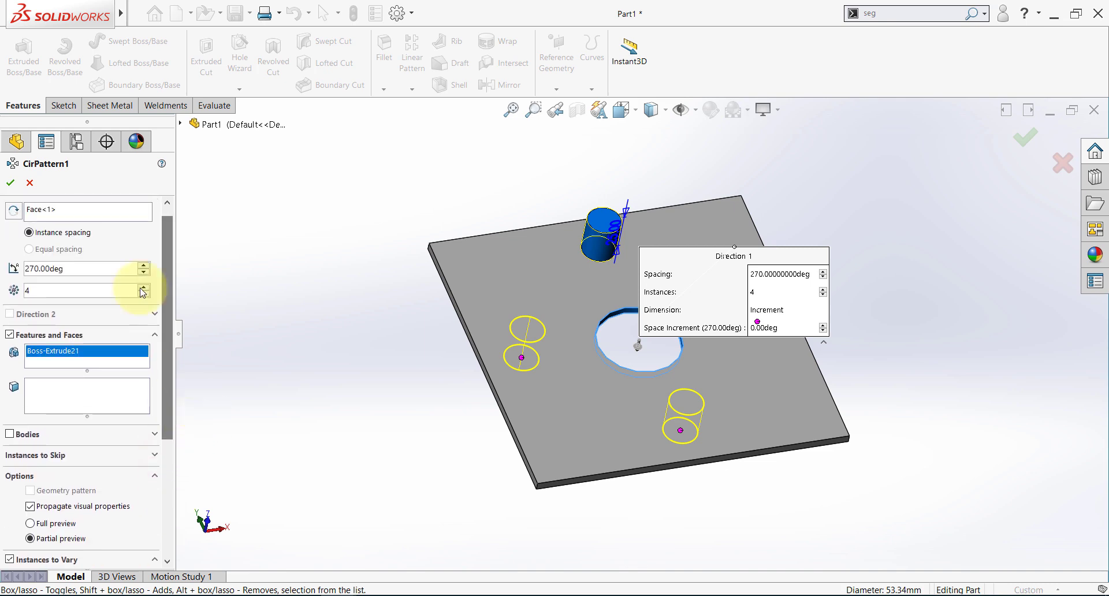
left_click(29, 183)
left_click(239, 268)
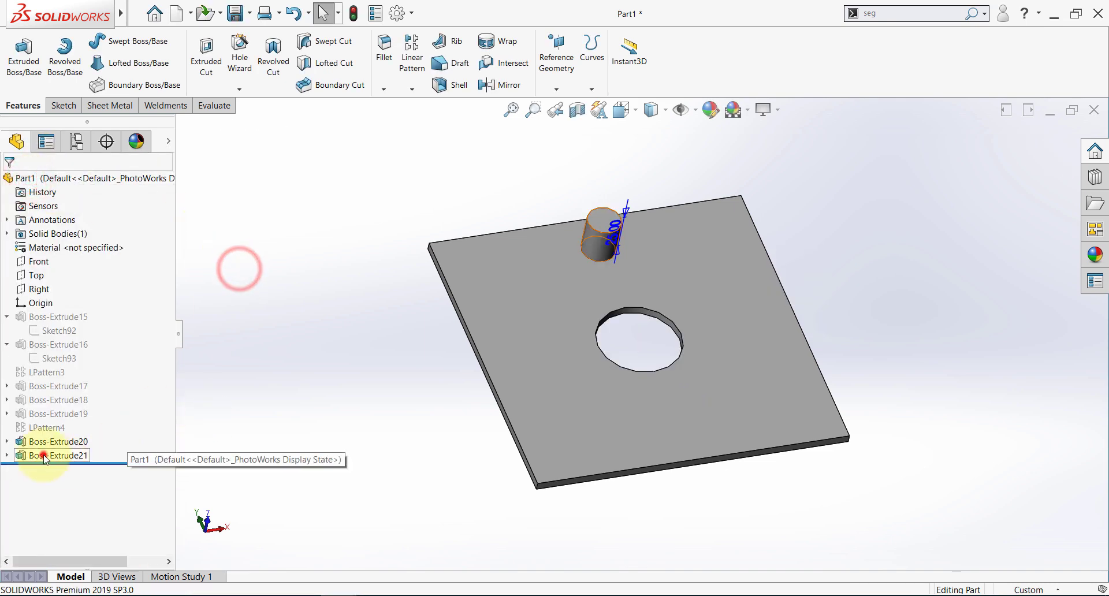
Edit the cylindrical boss extrusion and turn off Merge result so the cylinder is a separate body
left_click(55, 456)
left_click(54, 422)
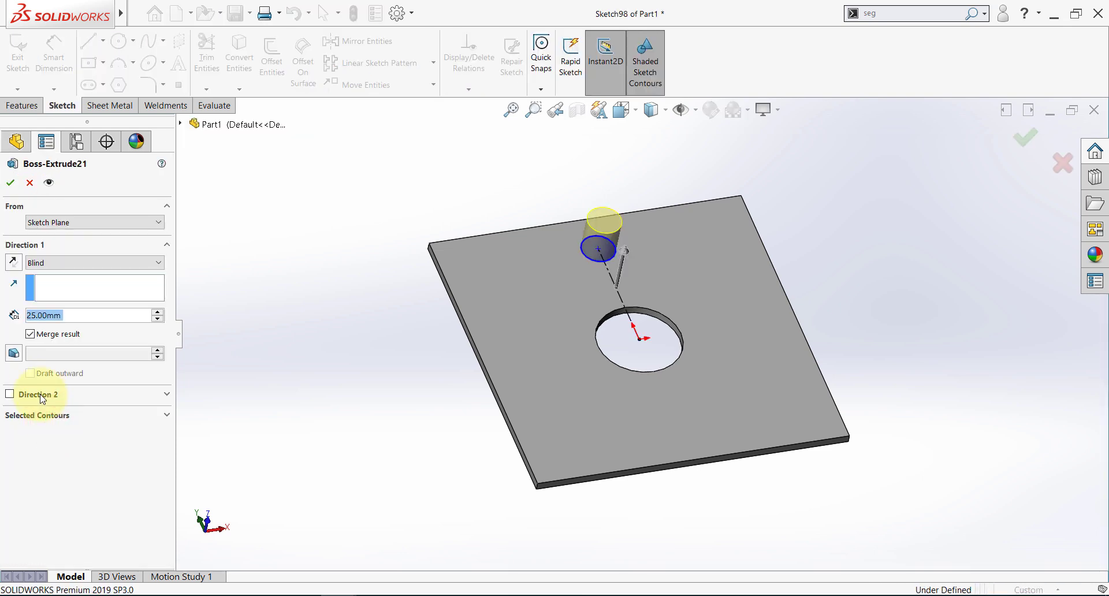
left_click(30, 335)
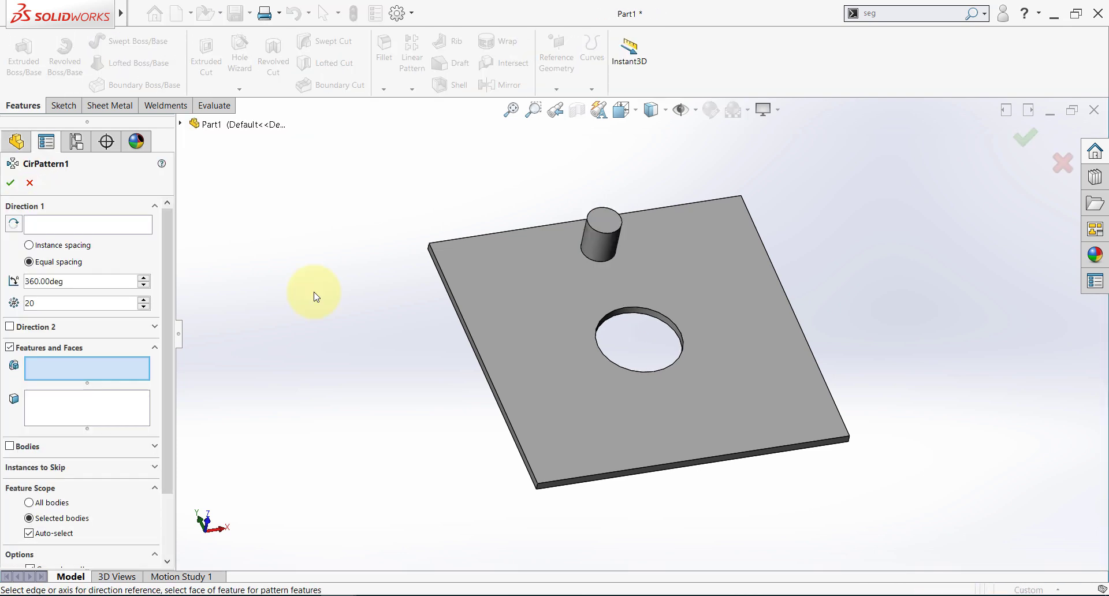
key("Escape")
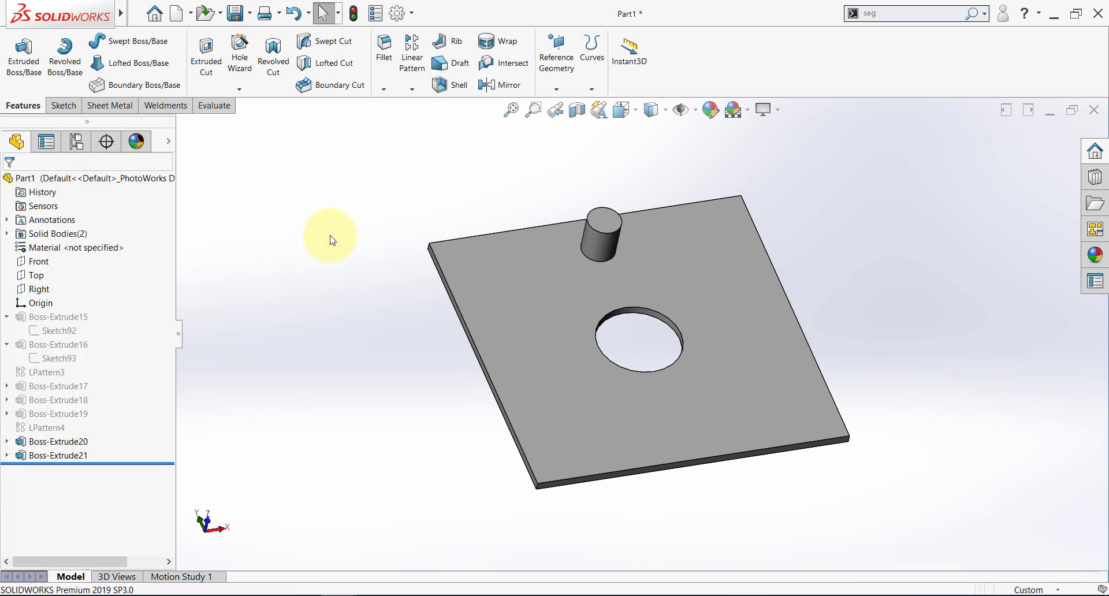
Start a circular pattern around the inner face of the plate's central hole, with the cylinder as the body to pattern
left_click(412, 89)
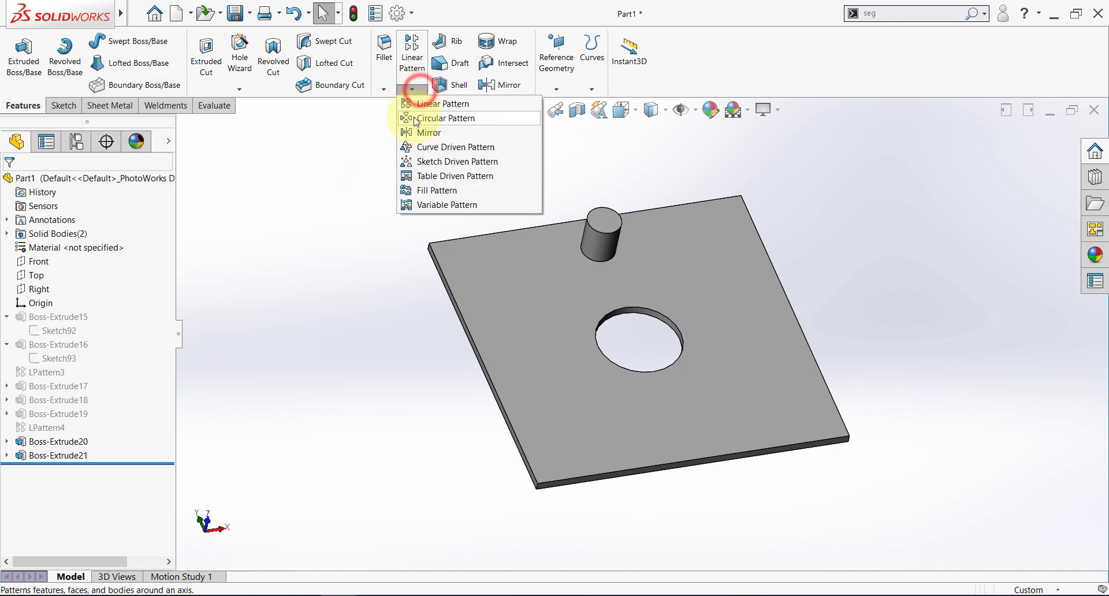
left_click(416, 118)
scroll(656, 322, "down", 3)
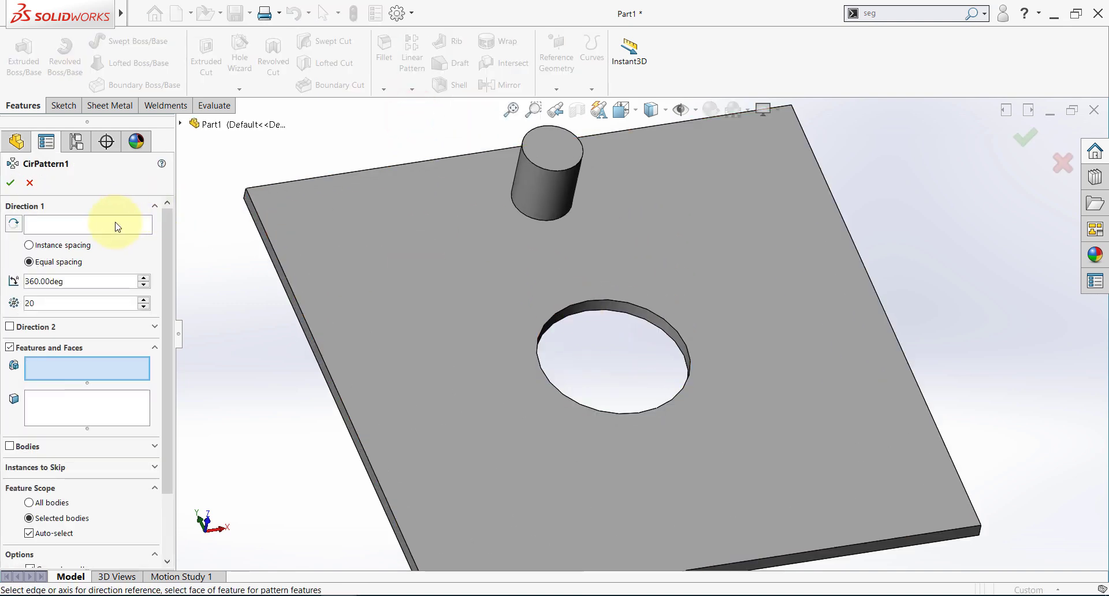
left_click(117, 226)
scroll(626, 338, "down", 5)
left_click(634, 288)
scroll(616, 371, "up", 8)
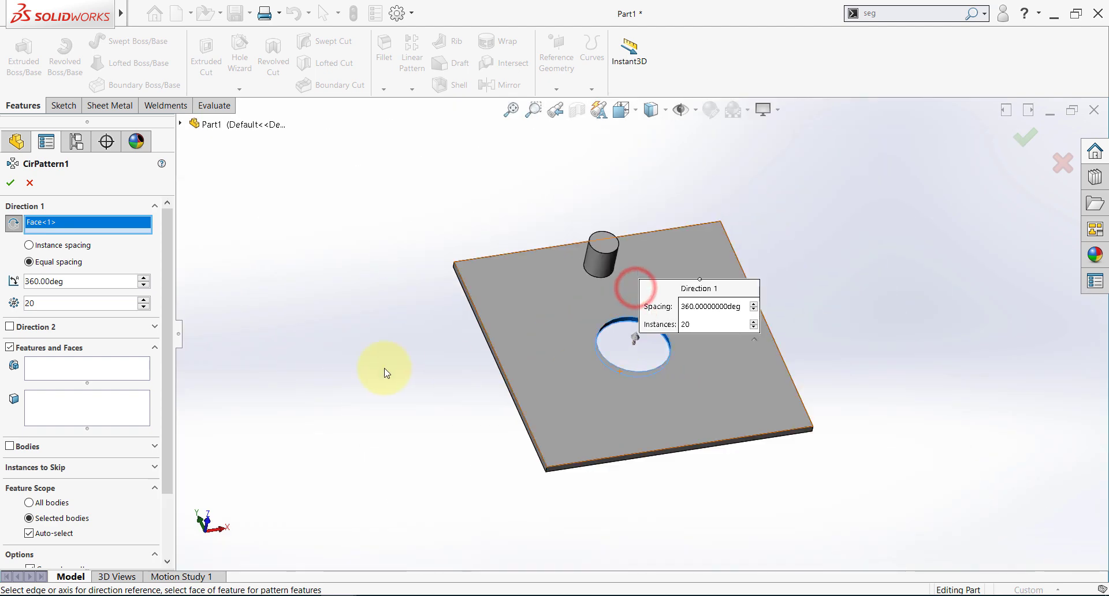
left_click(9, 446)
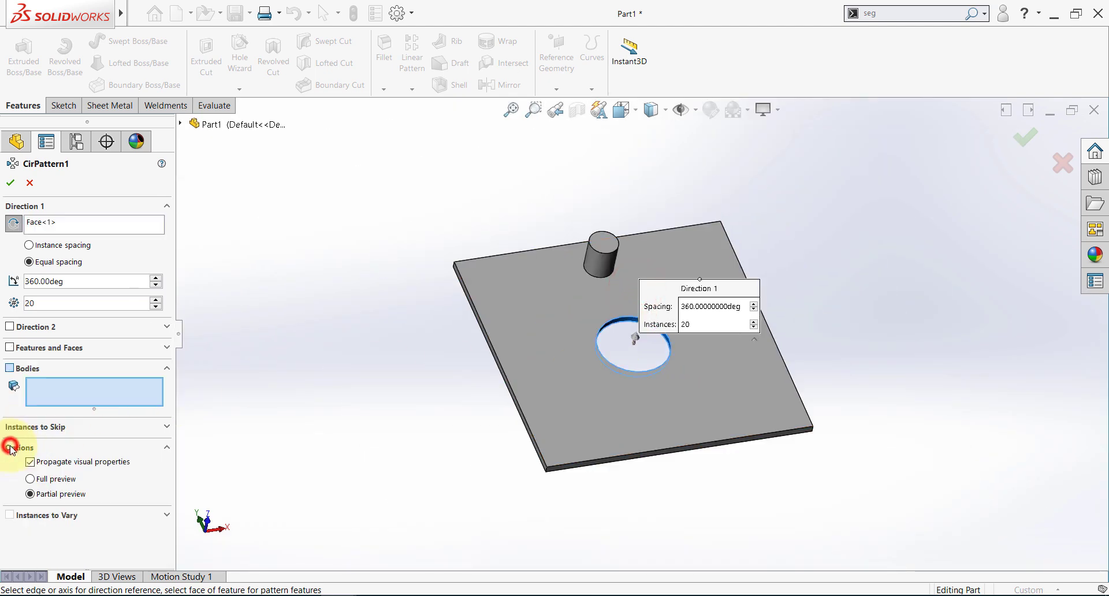
left_click(603, 265)
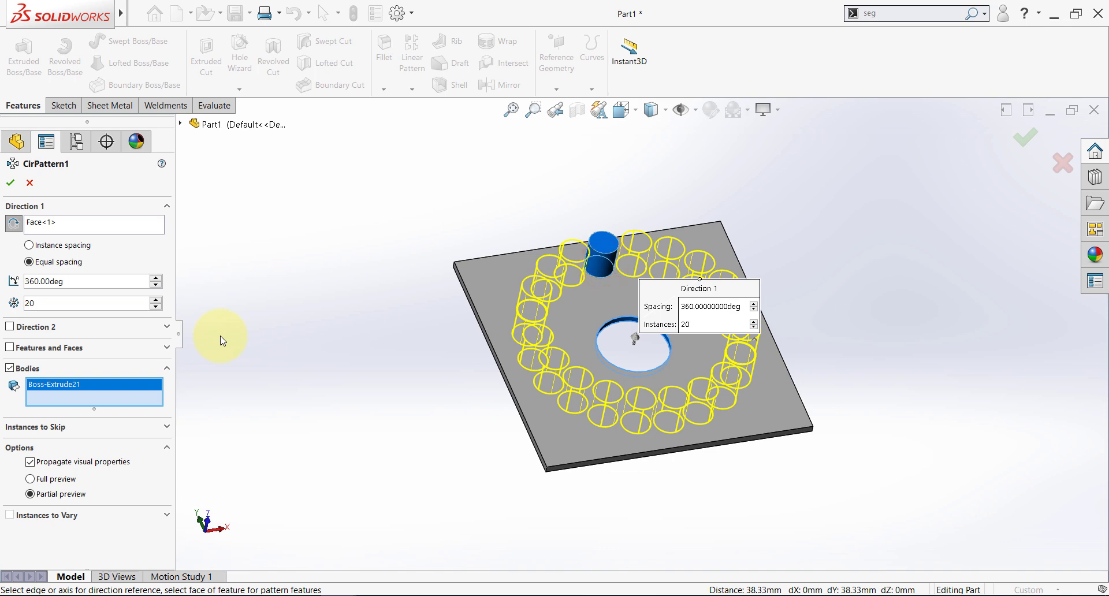
Reduce the equally spaced body pattern to 14 instances and create it
left_click(156, 308)
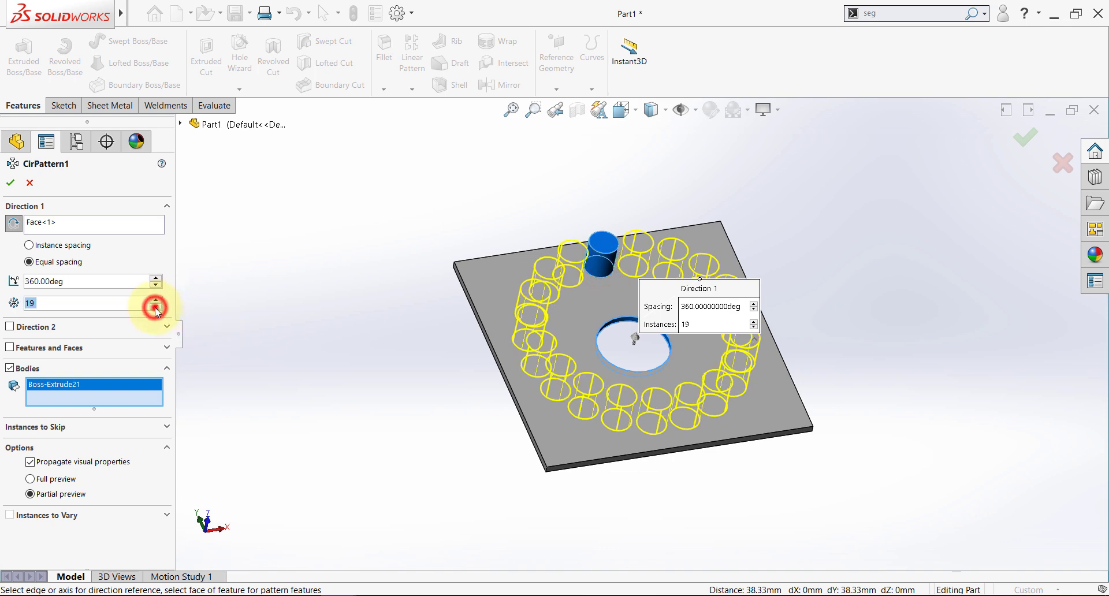
left_click(155, 309)
left_click(156, 309)
left_click(155, 308)
left_click(155, 309)
left_click(156, 307)
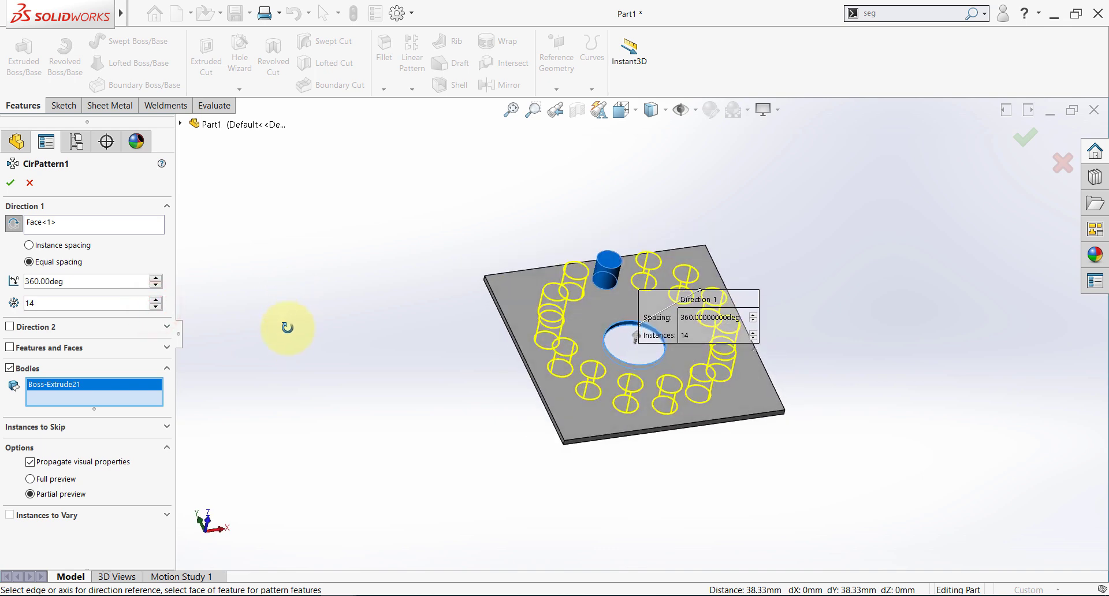
left_click(11, 182)
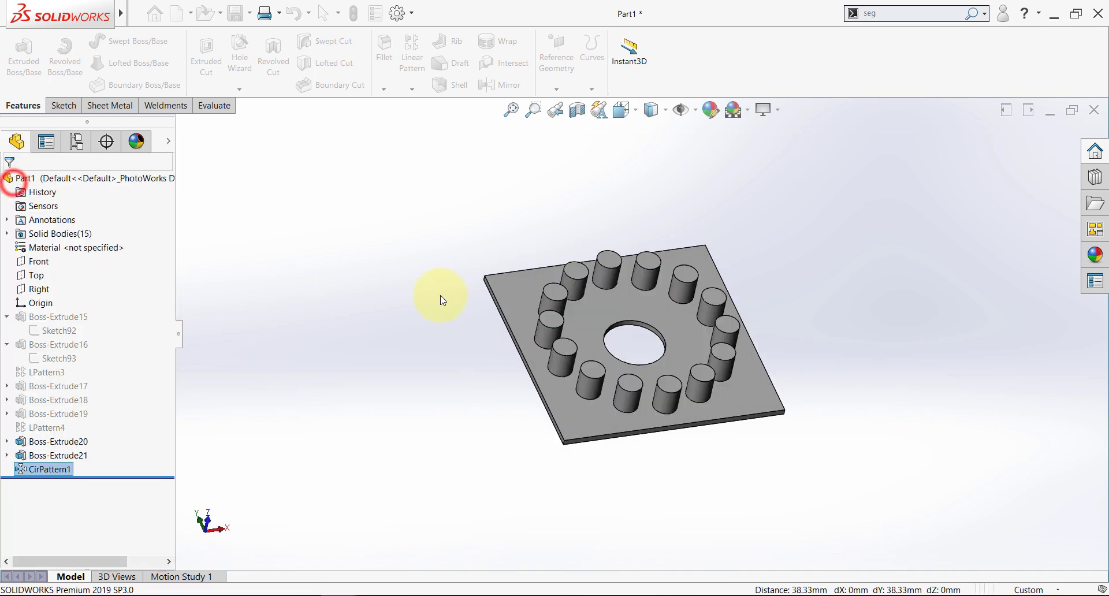